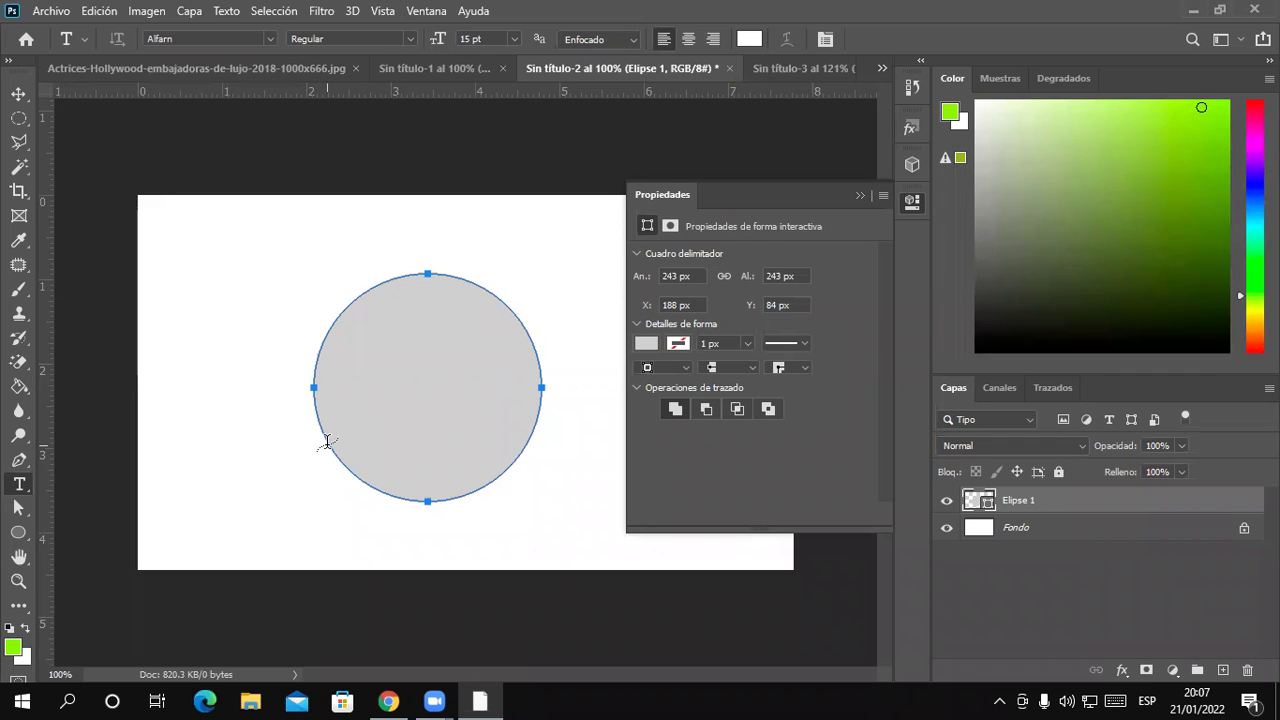
# Start path text on the grey circle, colour it blue, and type ADOBE PHOTOSHOP
pyautogui.click(328, 442)
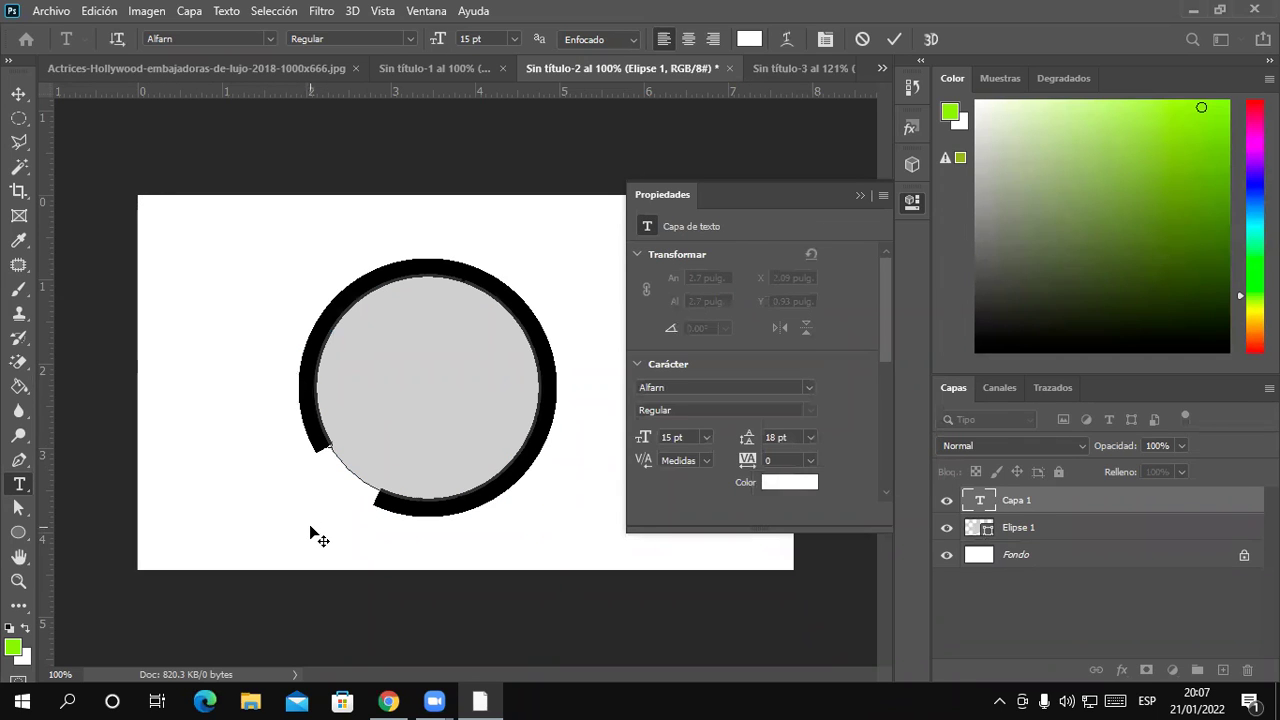
pyautogui.press('BackSpace')
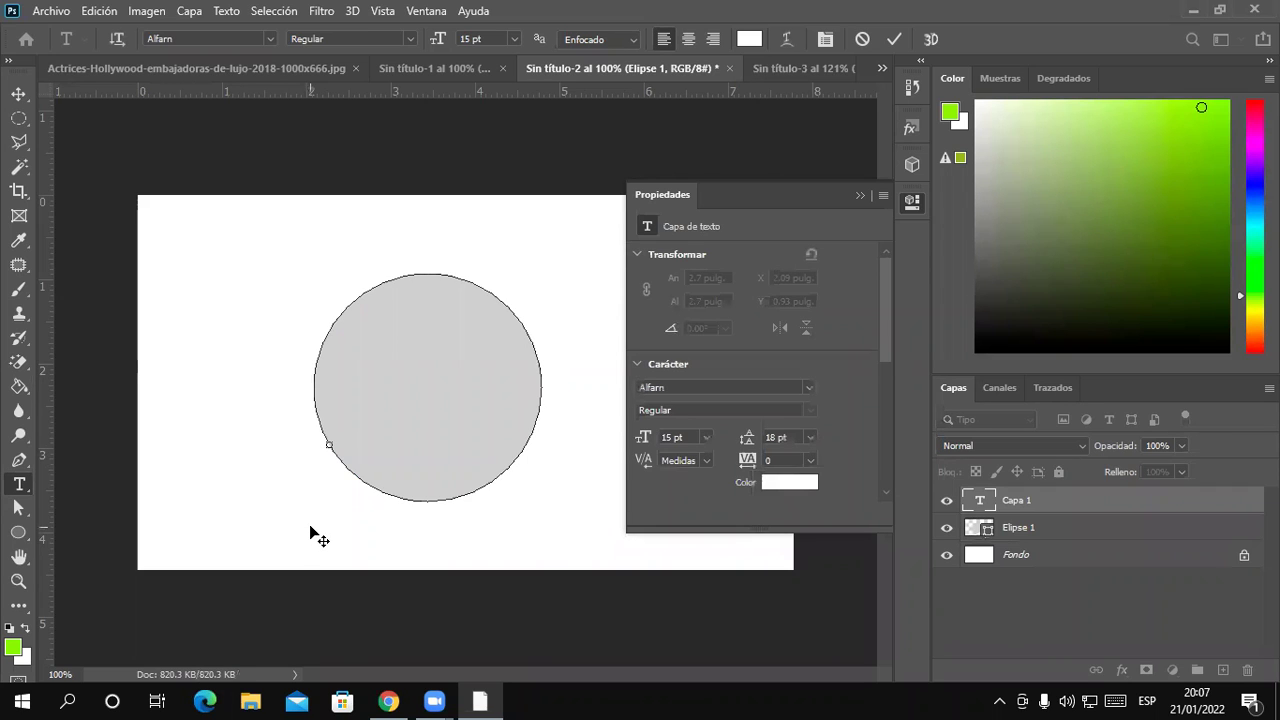
pyautogui.click(749, 39)
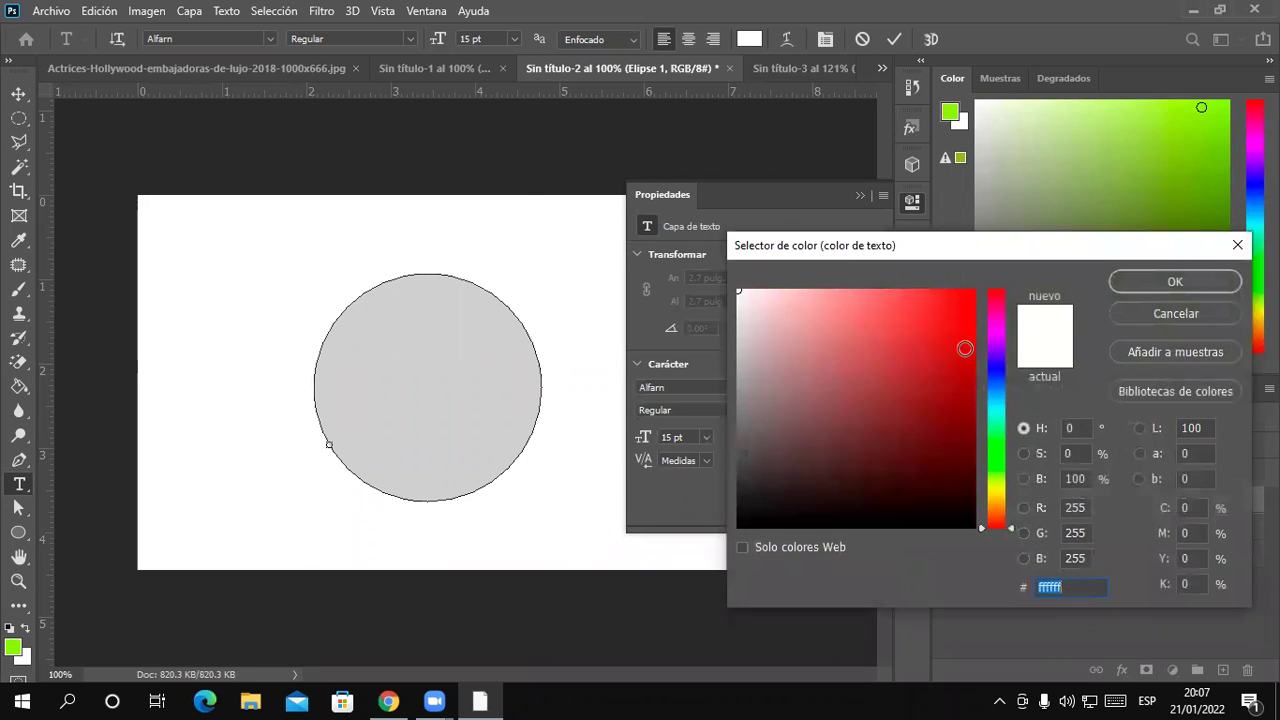
pyautogui.click(995, 372)
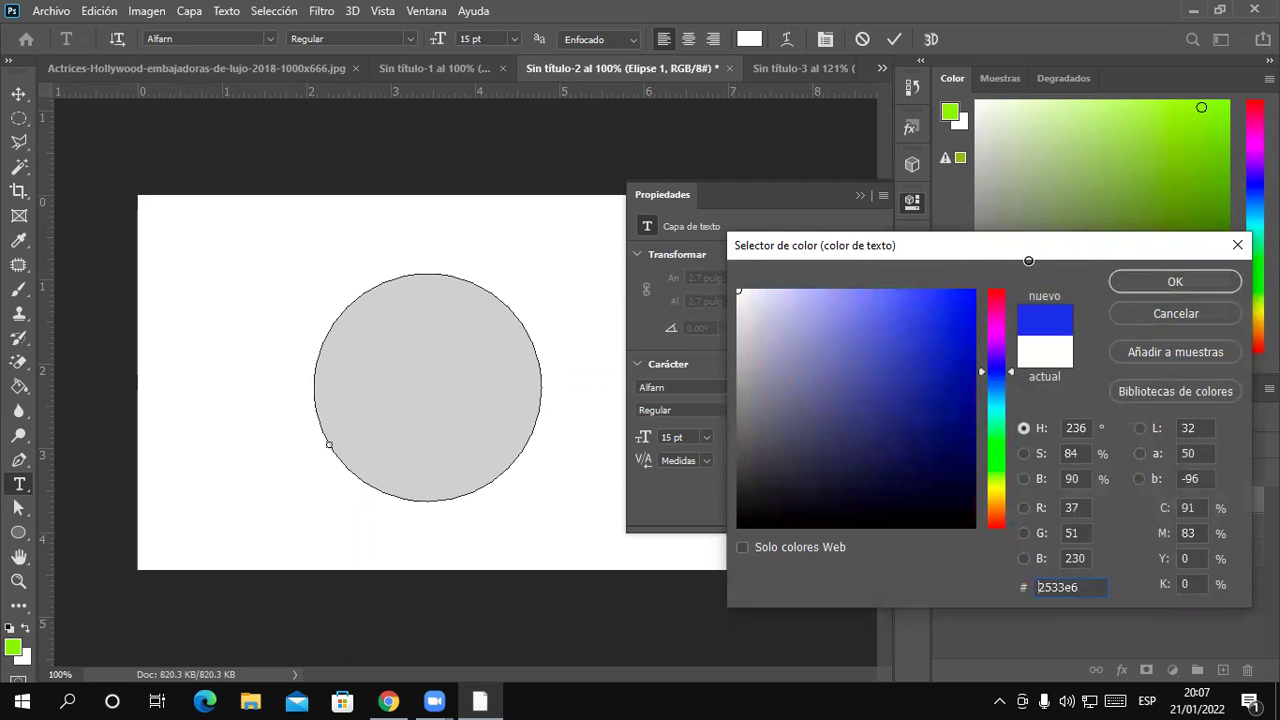
pyautogui.click(1135, 282)
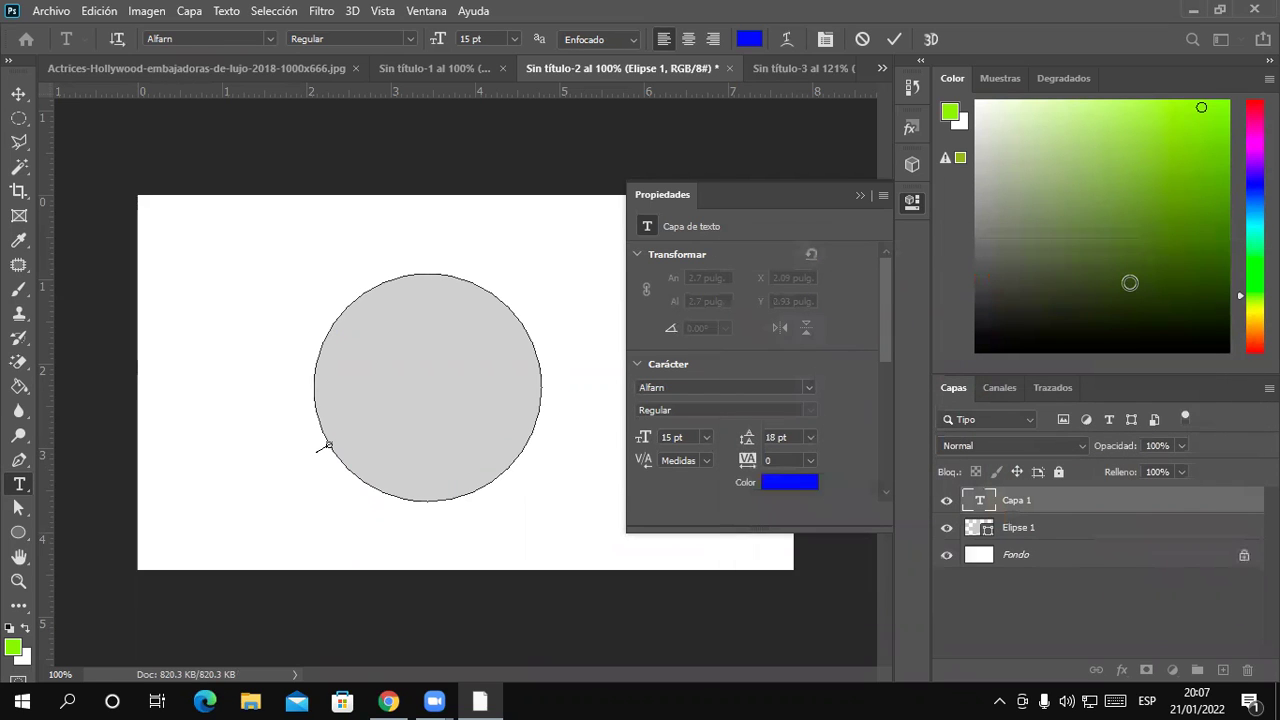
pyautogui.write('DOBE PHOTOSHOP')
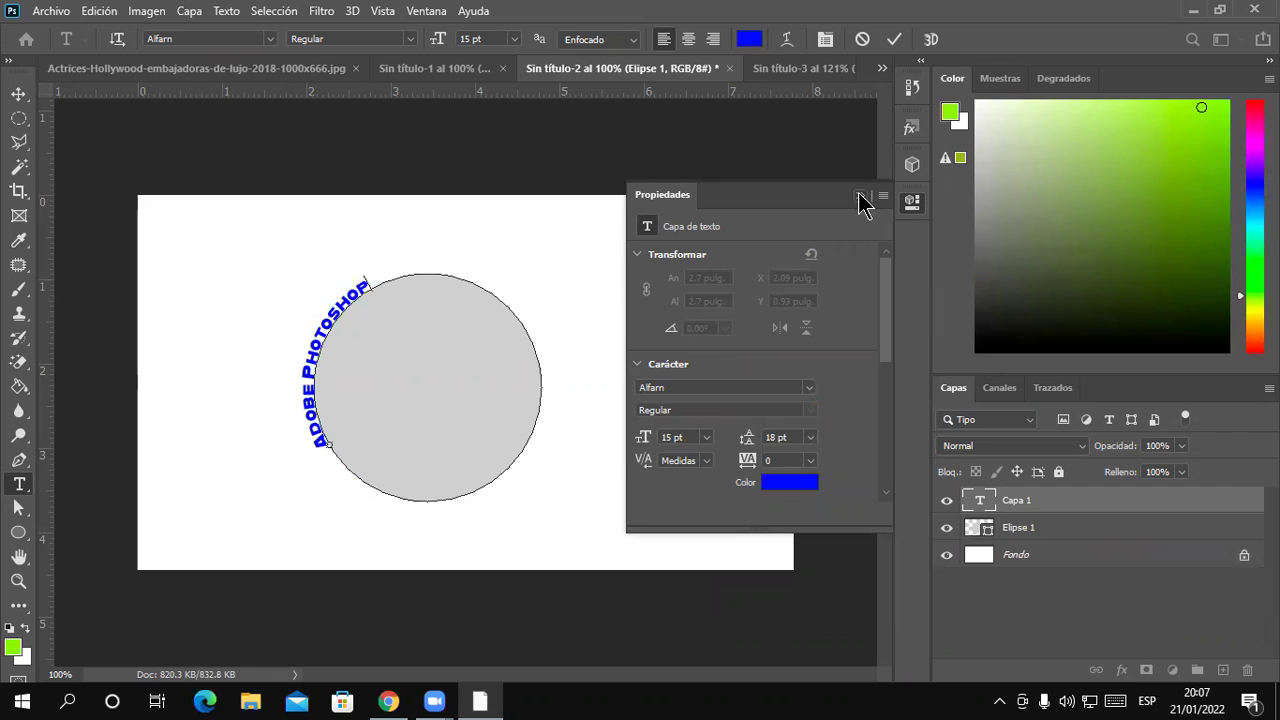
pyautogui.click(860, 192)
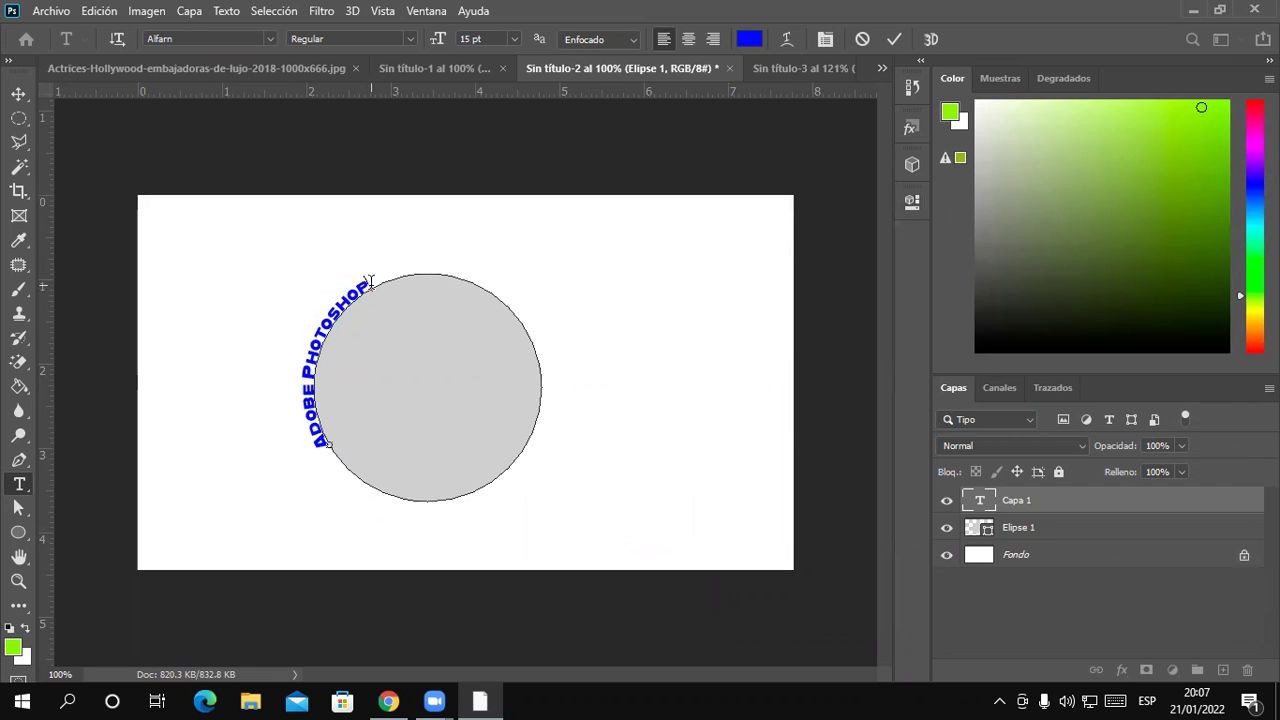
pyautogui.moveTo(370, 283); pyautogui.dragTo(318, 448)
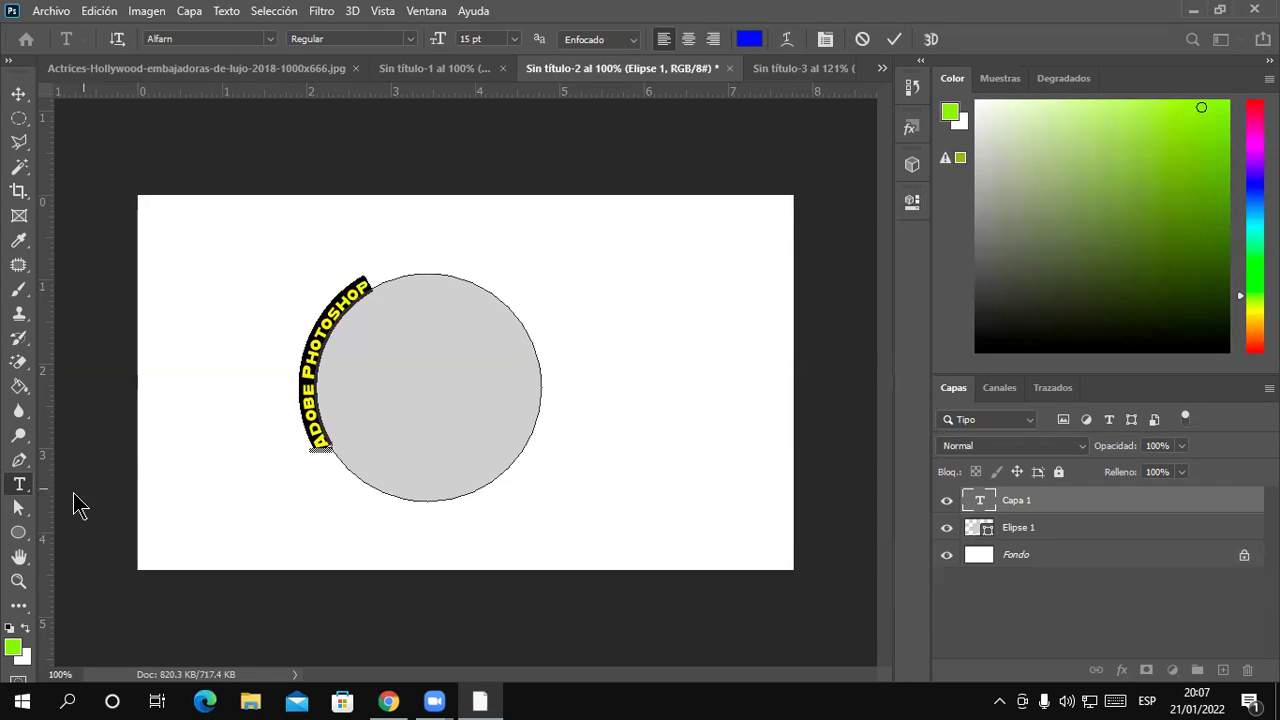
# Drag the path text's start point with Direct Selection, undoing the inward flip
pyautogui.click(19, 508)
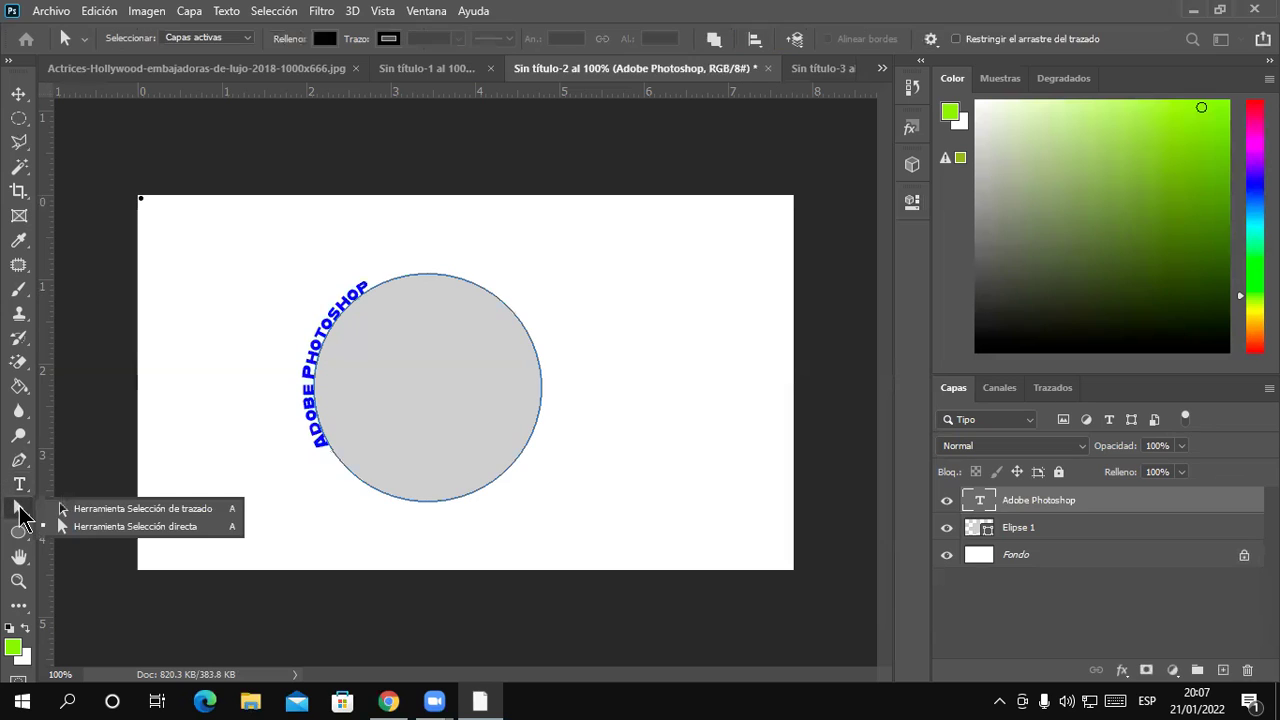
pyautogui.click(173, 525)
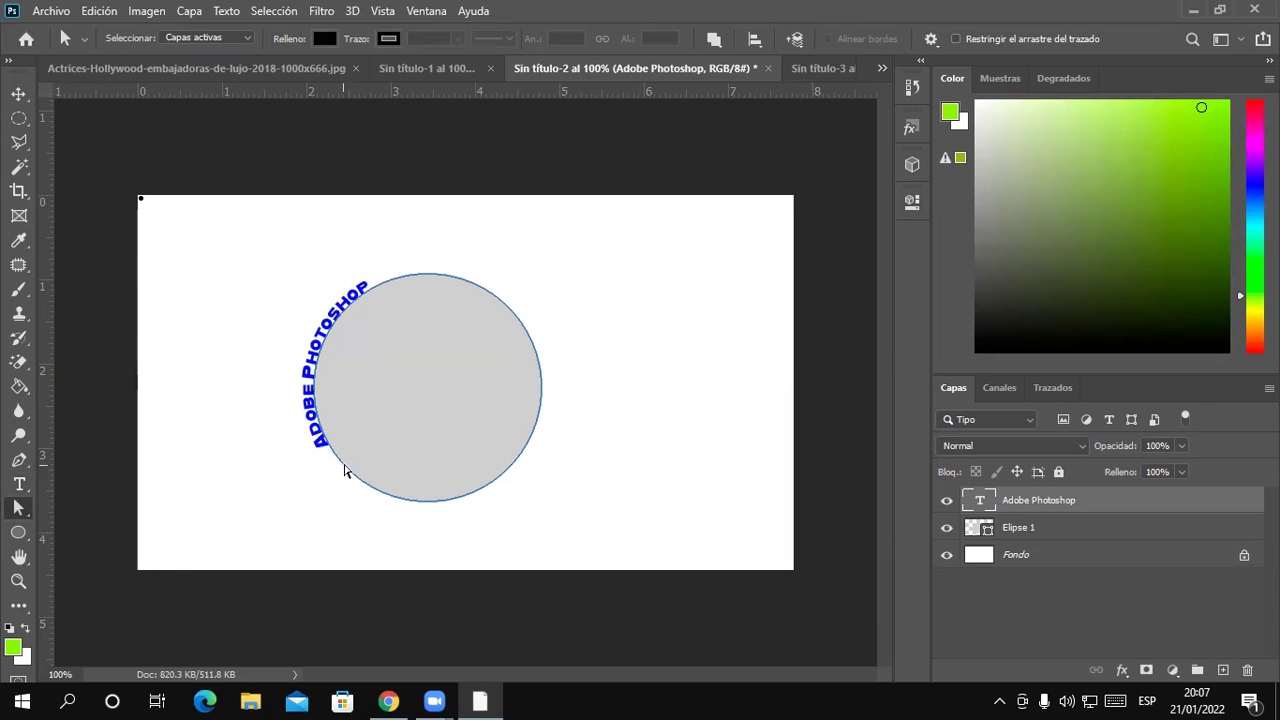
pyautogui.scroll(1, 373, 461)
pyautogui.scroll(2, 352, 465)
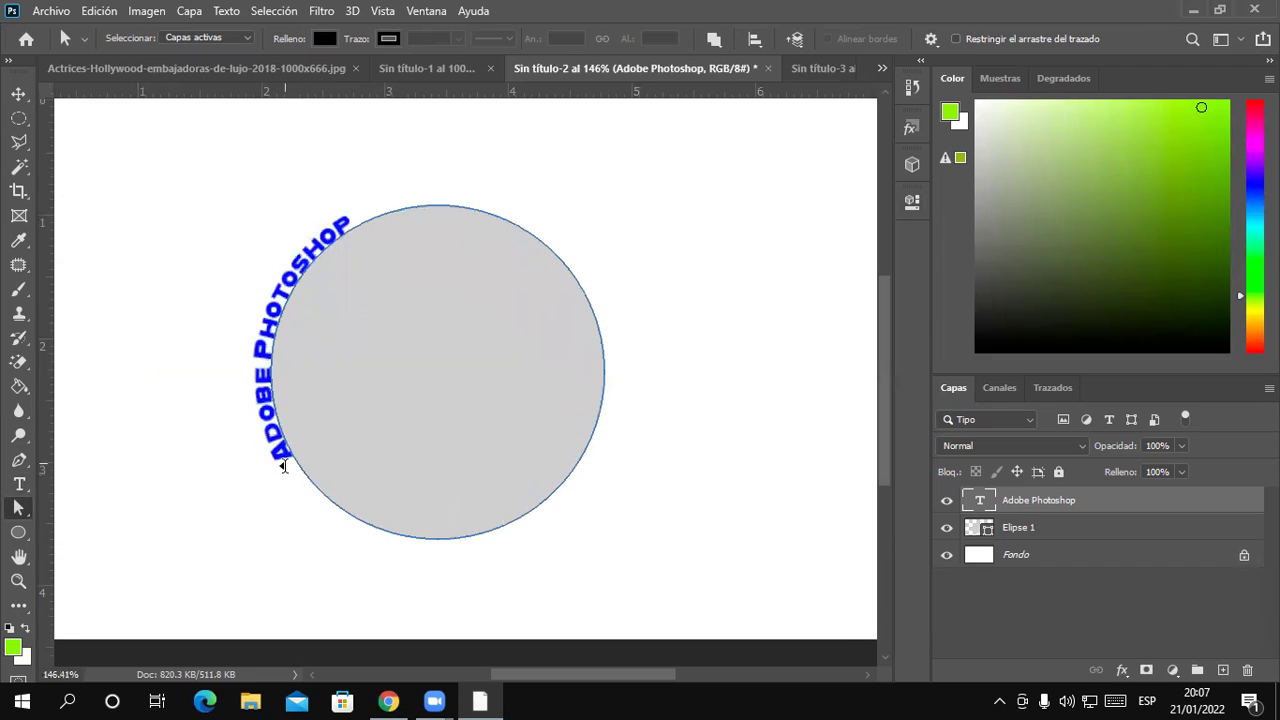
pyautogui.moveTo(281, 466); pyautogui.dragTo(535, 288)
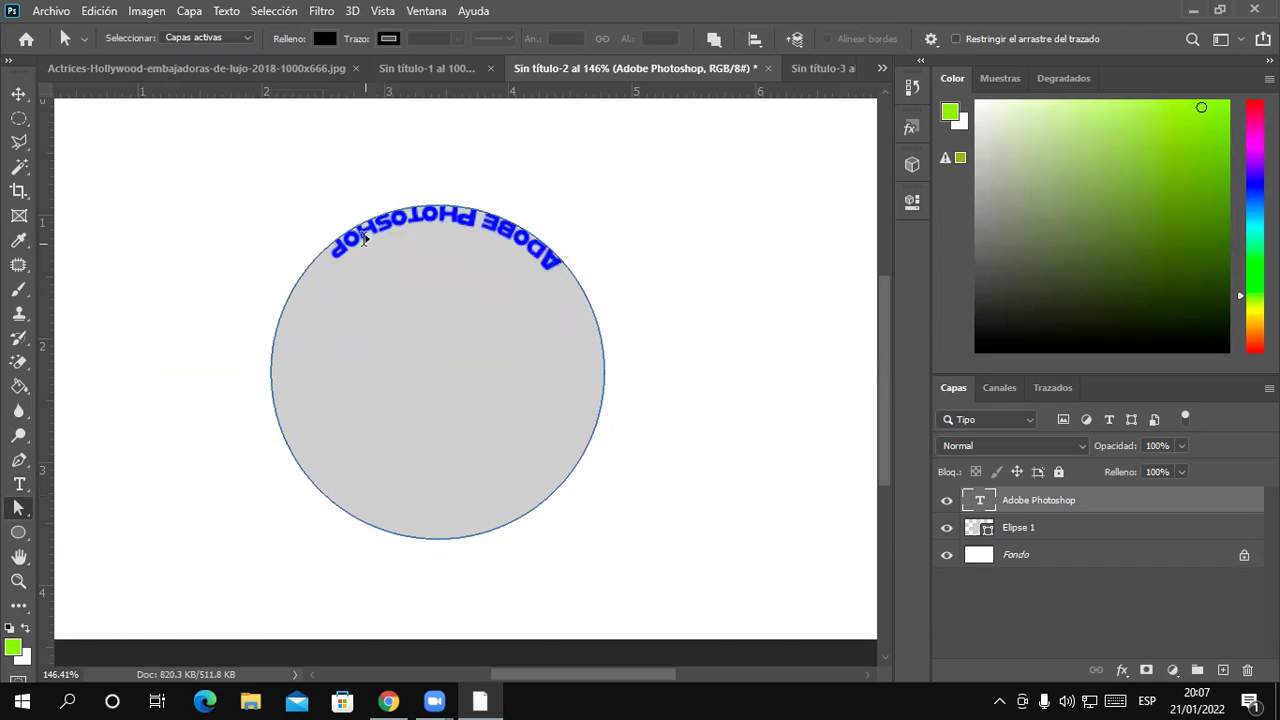
pyautogui.hotkey('ctrl', 'z')
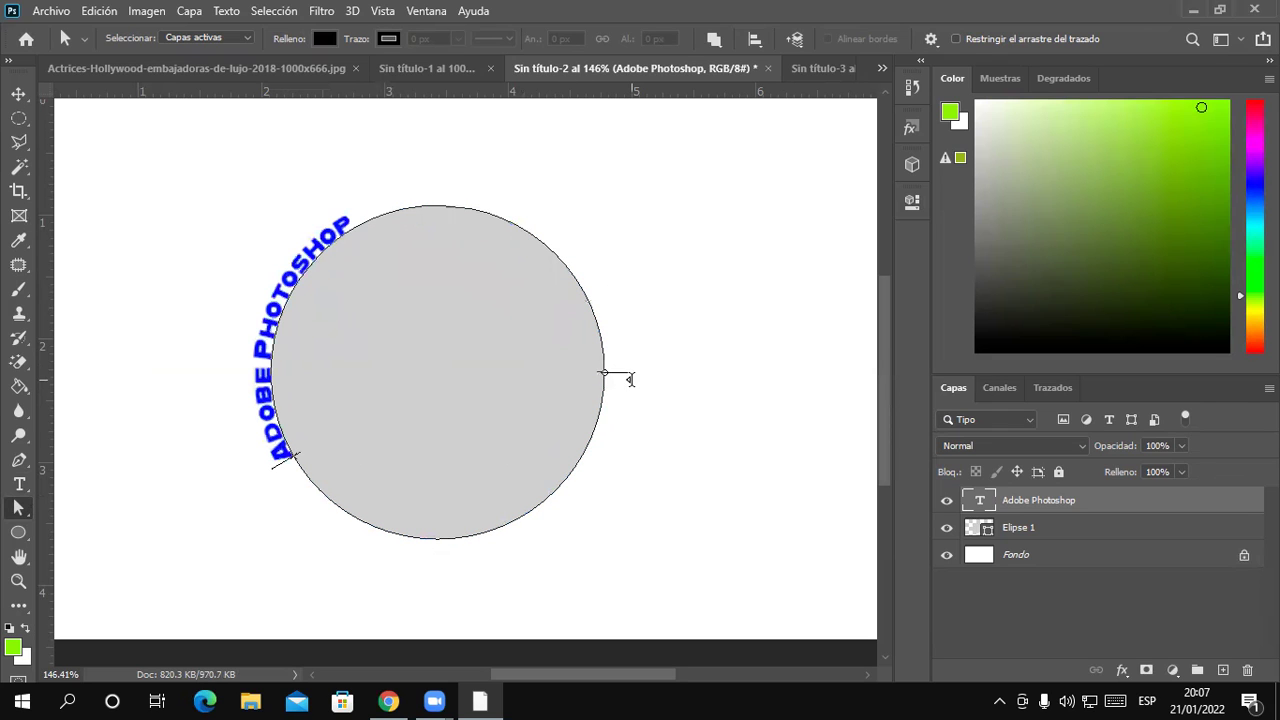
# Slide the ADOBE PHOTOSHOP text along the circle toward its upper-left and top
pyautogui.moveTo(295, 465); pyautogui.dragTo(295, 218)
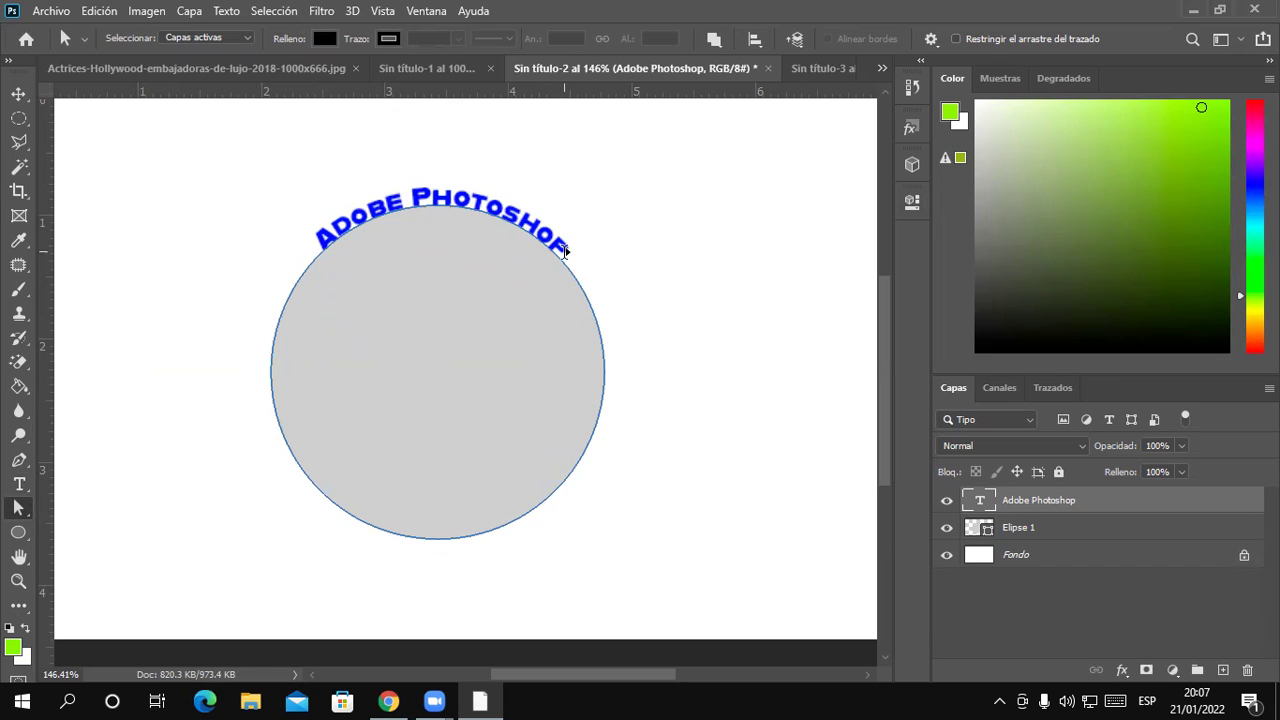
pyautogui.moveTo(565, 251)
pyautogui.mouseDown()
pyautogui.moveTo(600, 366)
pyautogui.moveTo(303, 250)
pyautogui.moveTo(268, 322)
pyautogui.mouseUp()
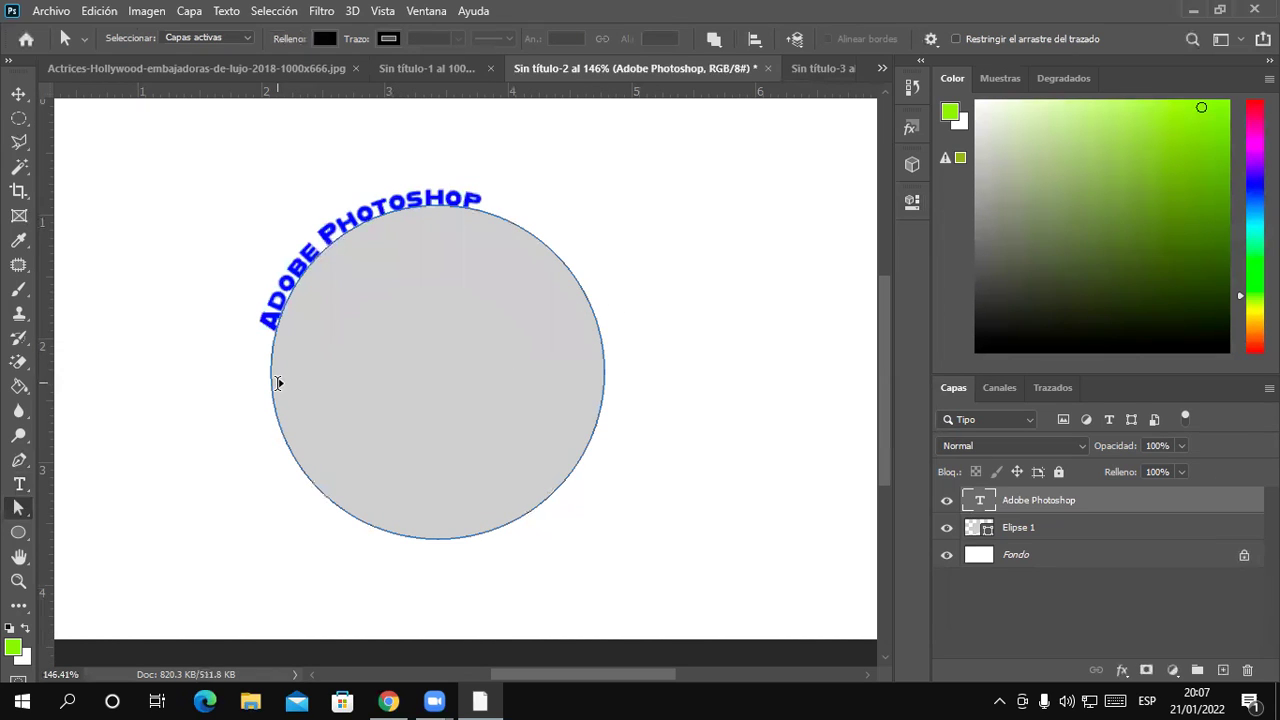
pyautogui.moveTo(277, 351); pyautogui.dragTo(289, 337)
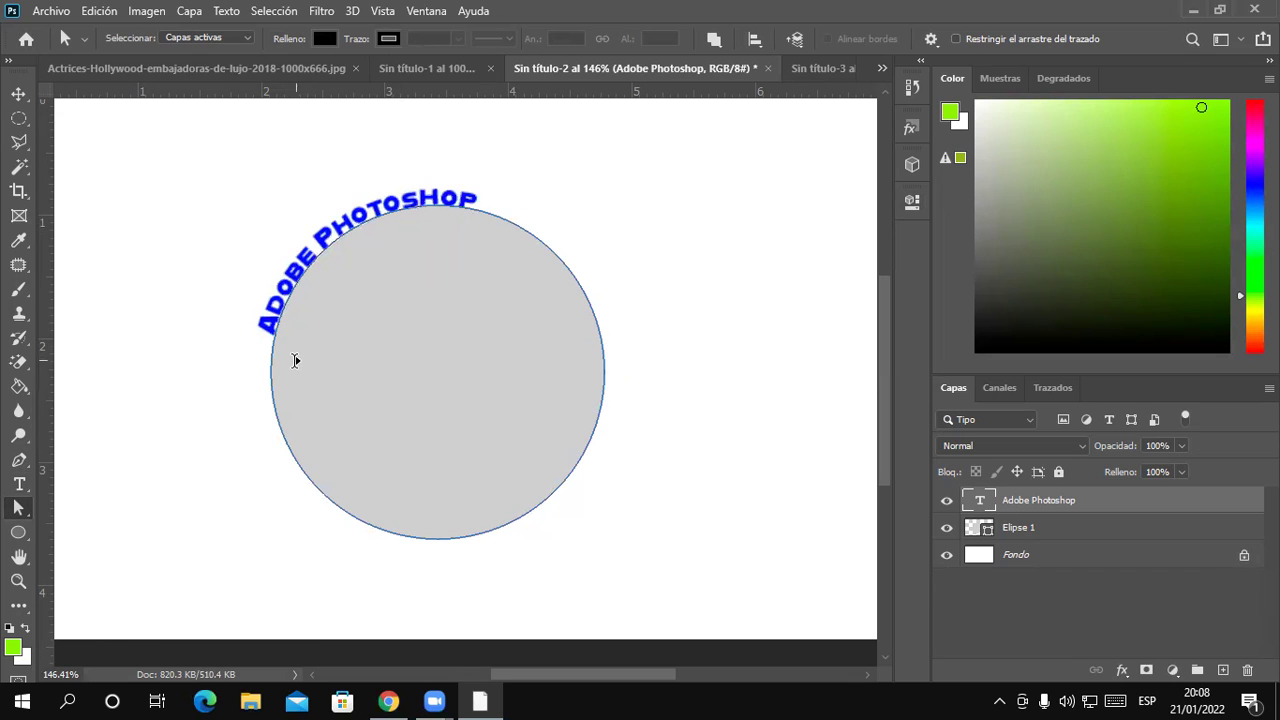
pyautogui.moveTo(272, 396); pyautogui.dragTo(285, 458)
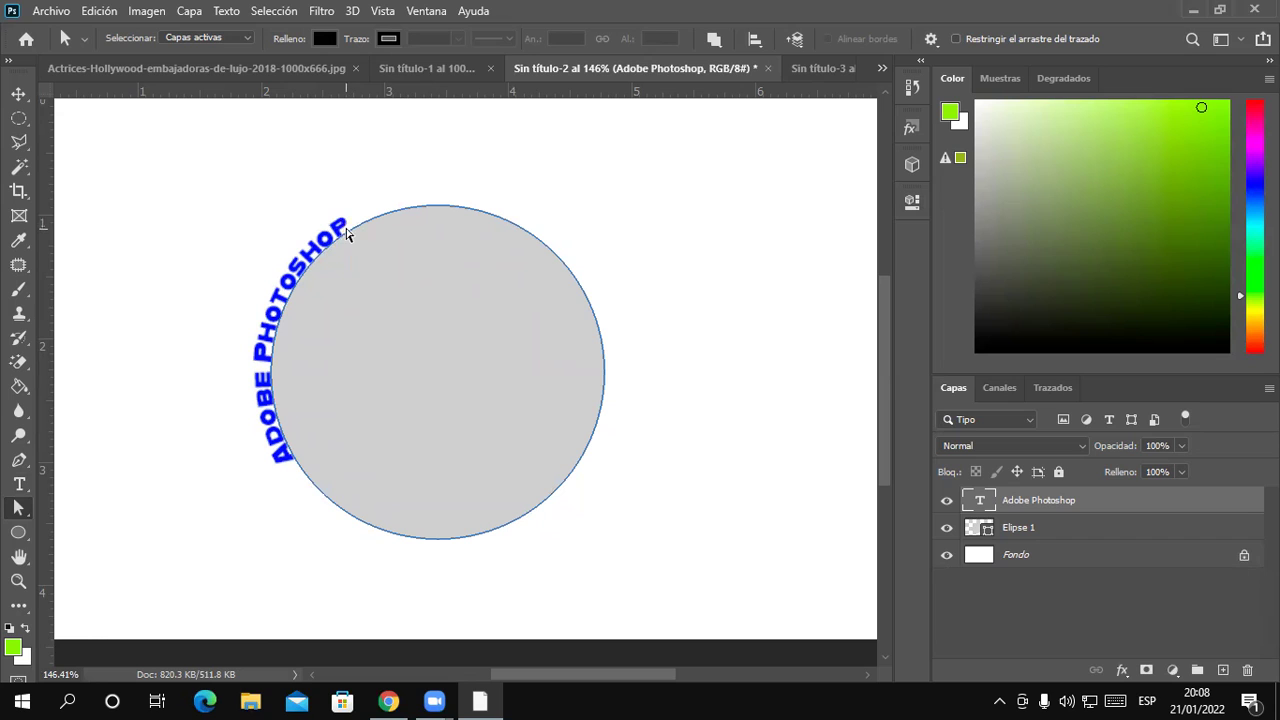
pyautogui.moveTo(345, 224)
pyautogui.mouseDown()
pyautogui.moveTo(288, 433)
pyautogui.moveTo(286, 418)
pyautogui.mouseUp()
pyautogui.click(660, 552)
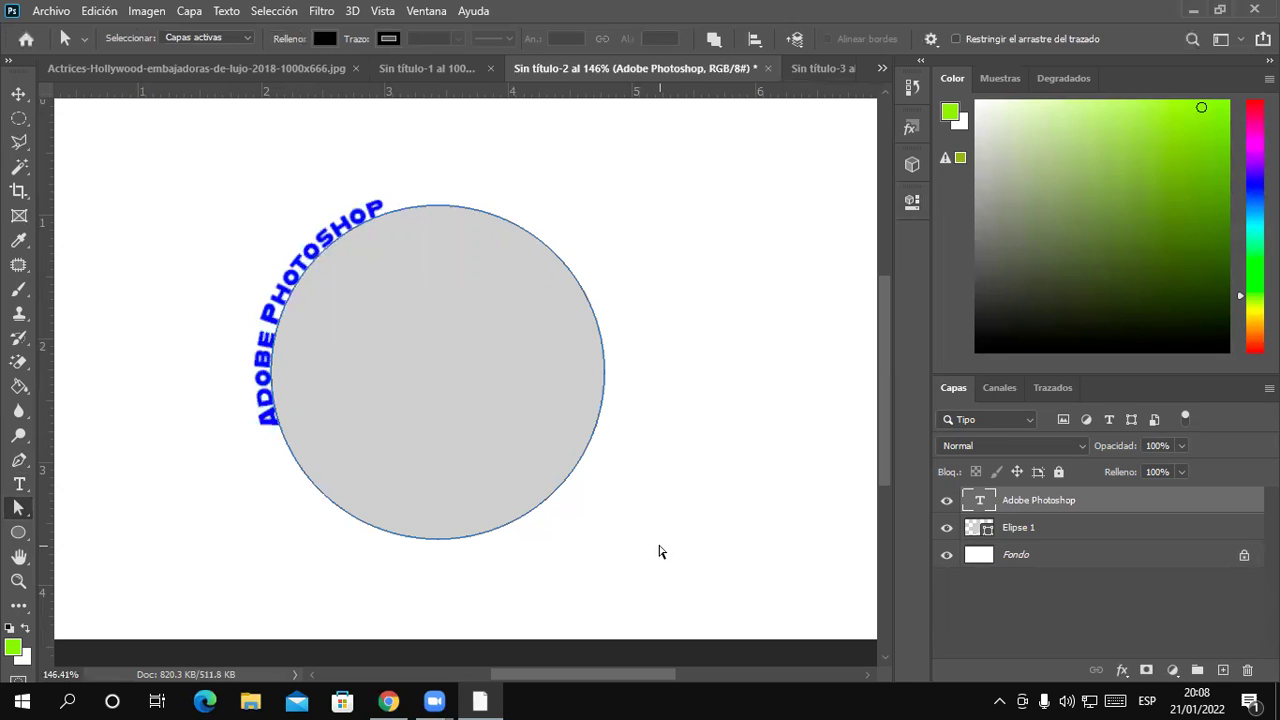
pyautogui.click(426, 68)
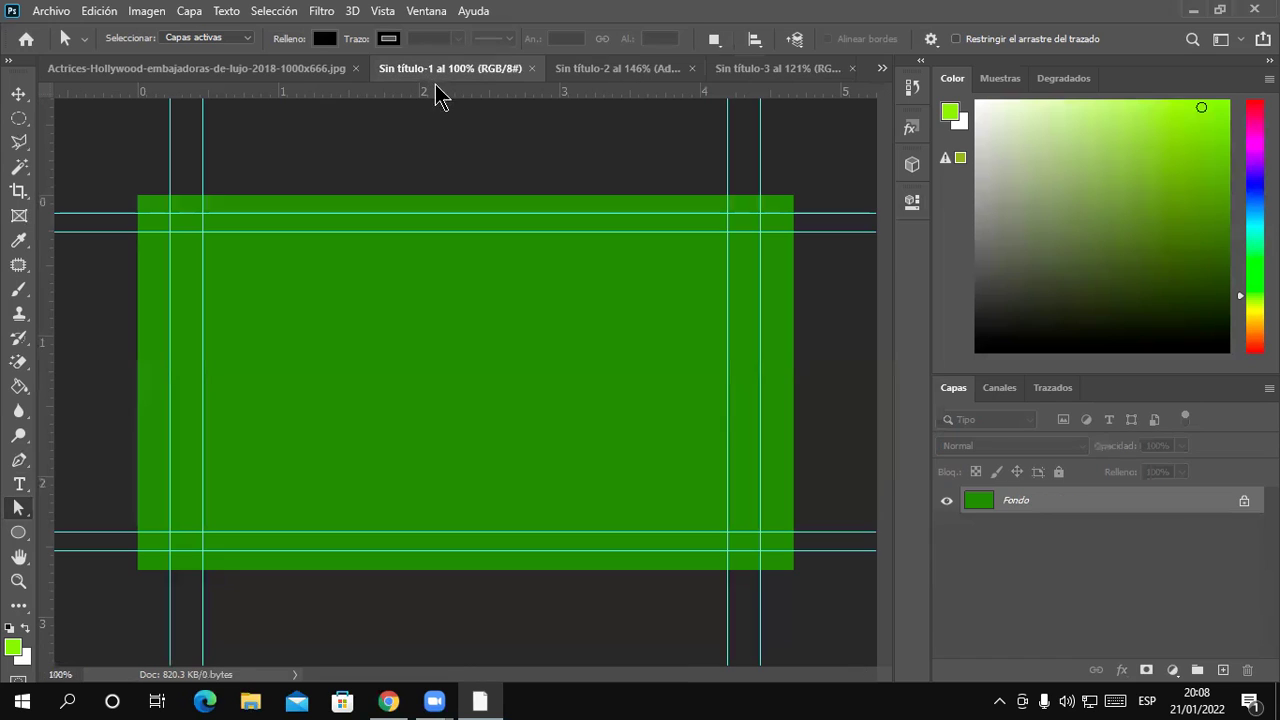
pyautogui.click(232, 69)
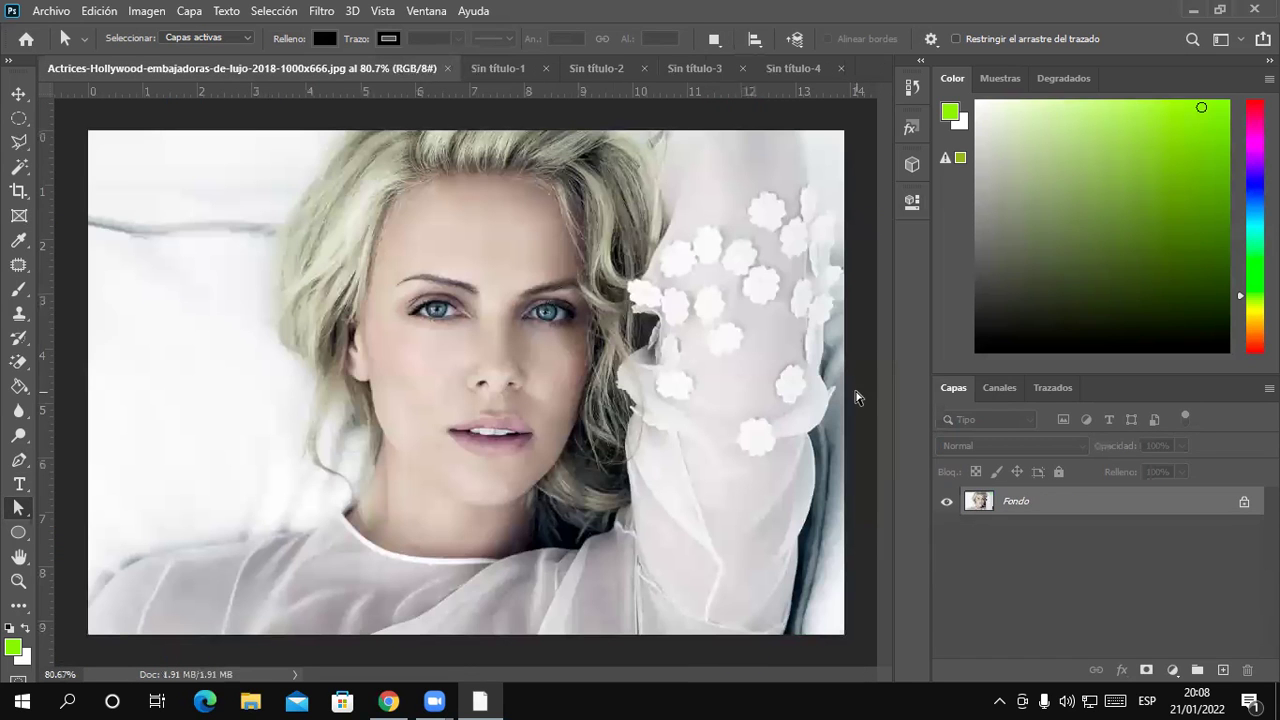
pyautogui.click(18, 93)
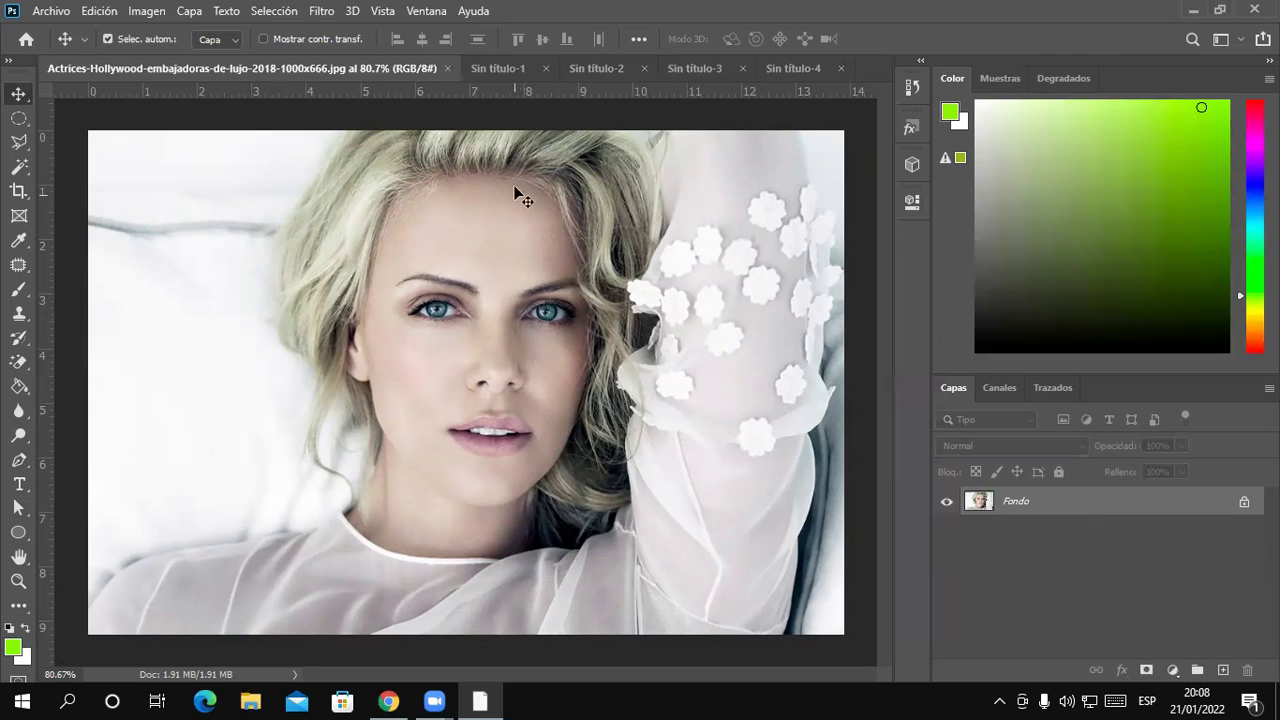
pyautogui.click(515, 70)
pyautogui.click(607, 72)
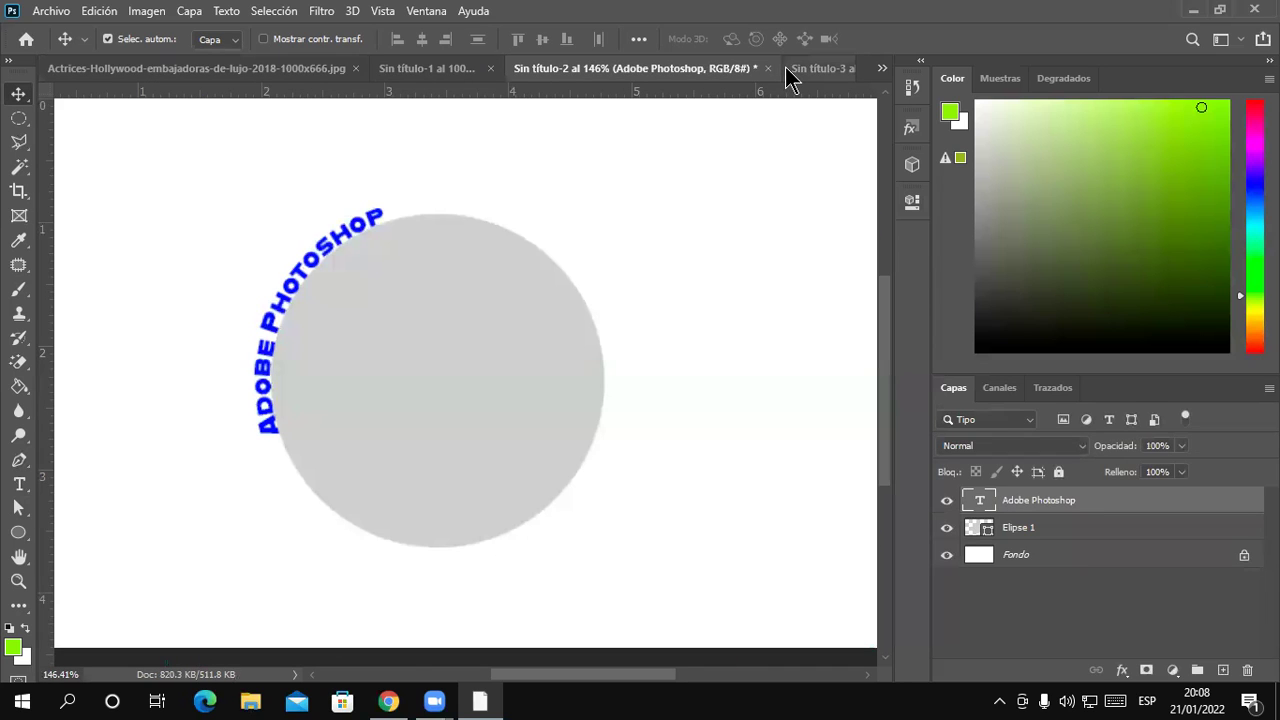
# In Sin título-3, select the Imagen layer and hide the Elipse 2 layer
pyautogui.click(809, 70)
pyautogui.scroll(-1, 1035, 552)
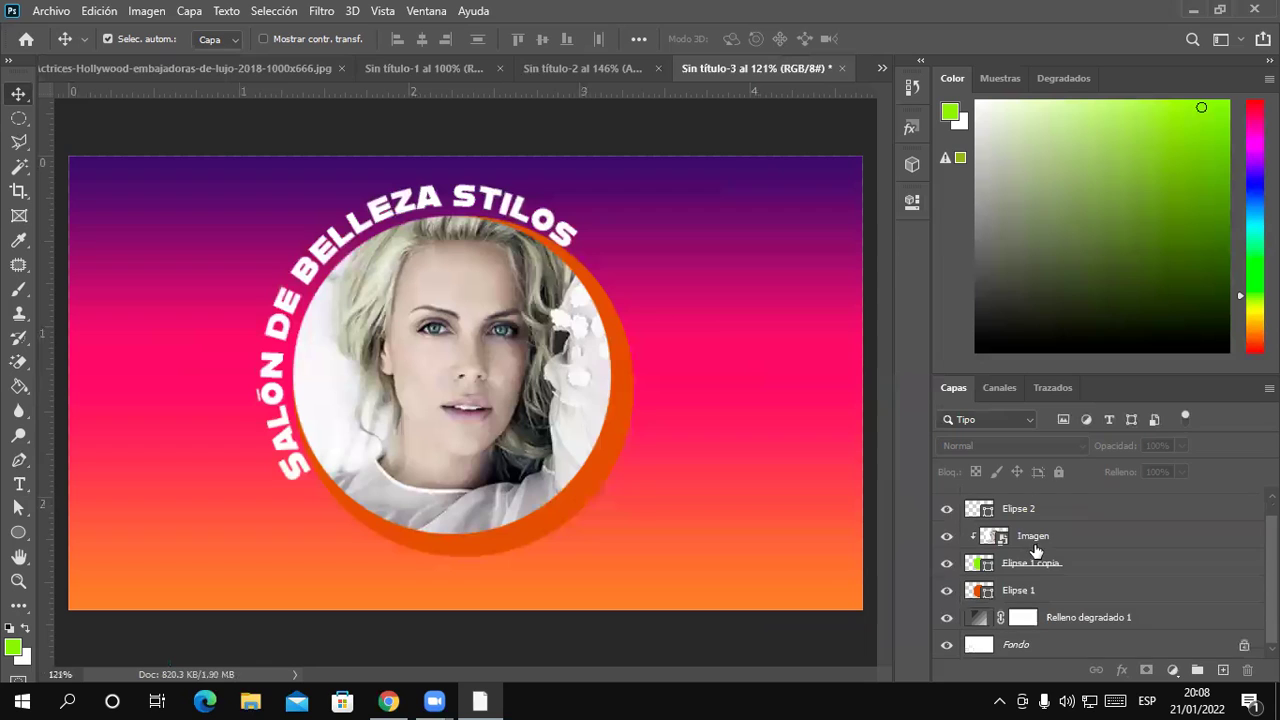
pyautogui.click(1040, 546)
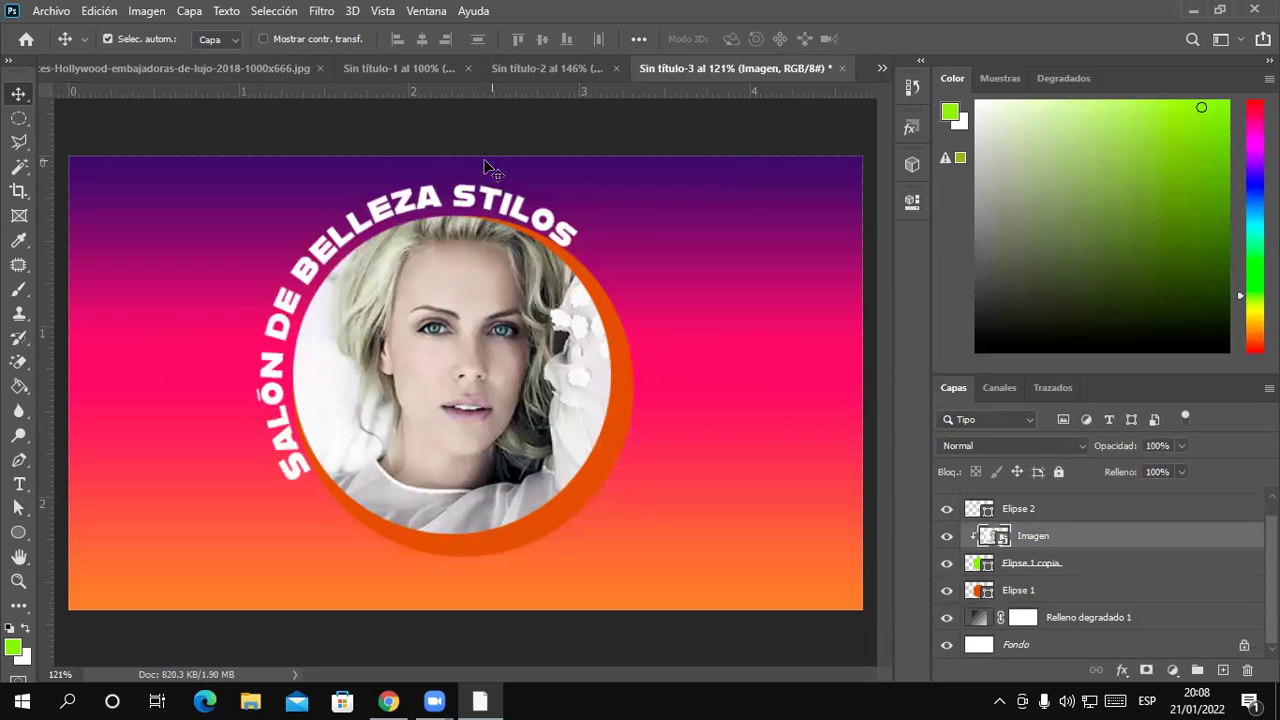
pyautogui.moveTo(457, 385)
pyautogui.mouseDown()
pyautogui.moveTo(481, 379)
pyautogui.moveTo(459, 382)
pyautogui.mouseUp()
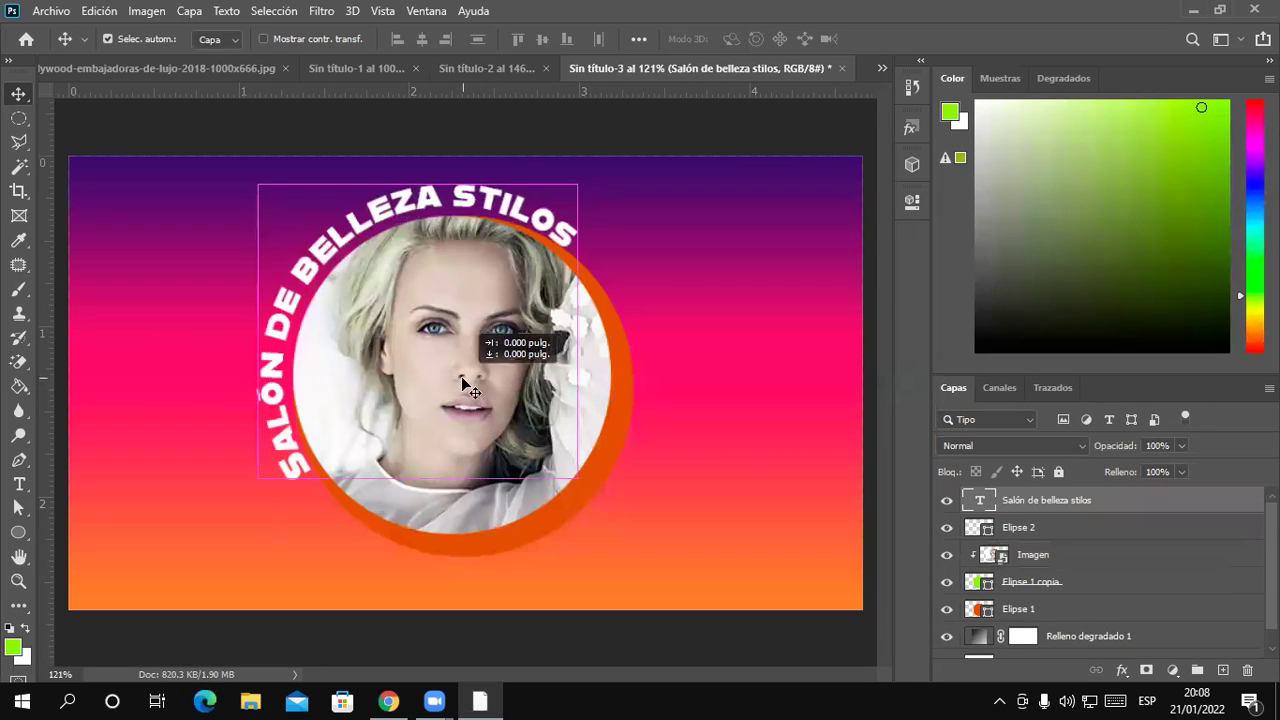
pyautogui.click(947, 527)
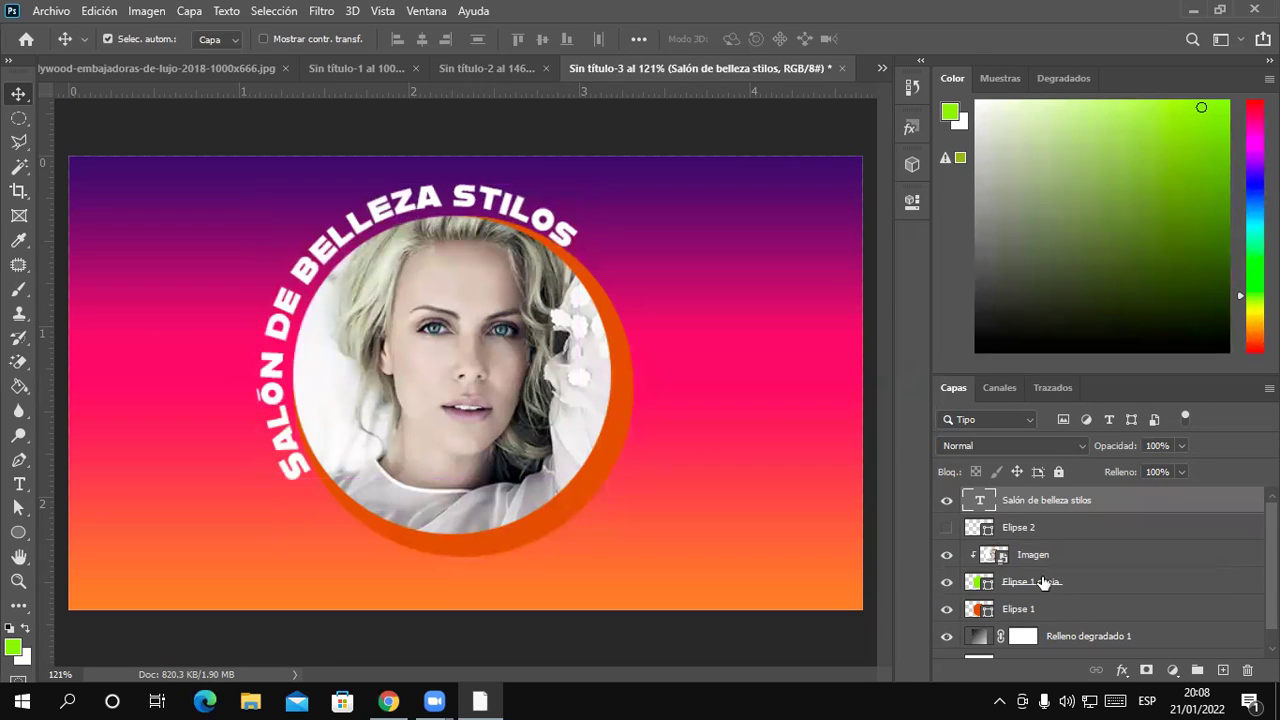
pyautogui.moveTo(1037, 558)
pyautogui.mouseDown()
pyautogui.moveTo(1024, 531)
pyautogui.moveTo(1017, 556)
pyautogui.mouseUp()
pyautogui.press('ctrl')
# Free Transform the portrait, nudging it slightly right and down, and commit it
pyautogui.hotkey('ctrl', 't')
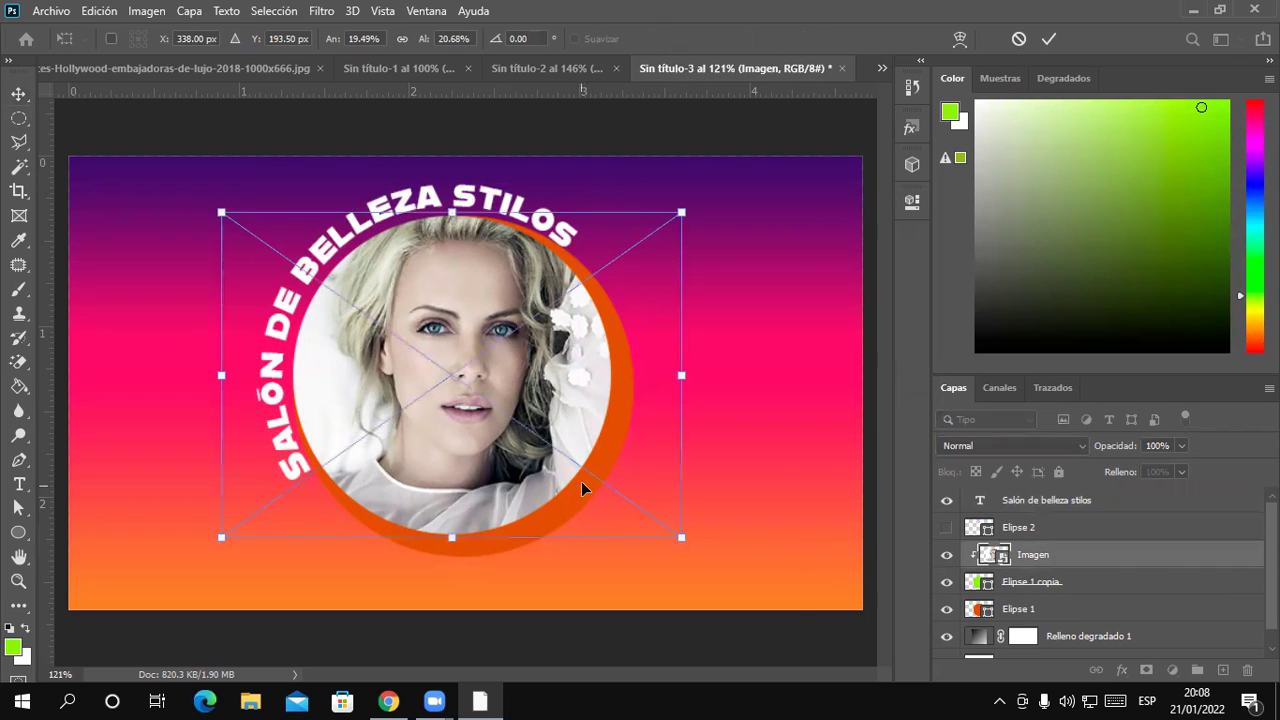
pyautogui.press('Return')
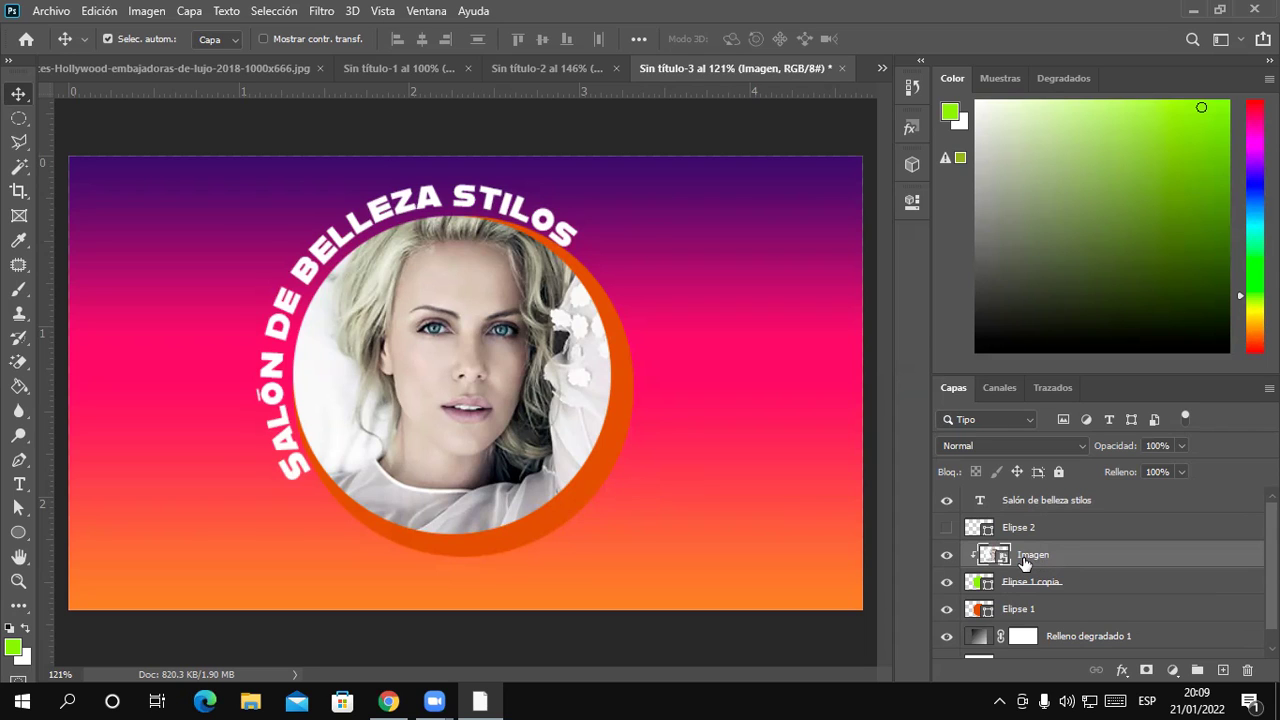
pyautogui.hotkey('ctrl', 't')
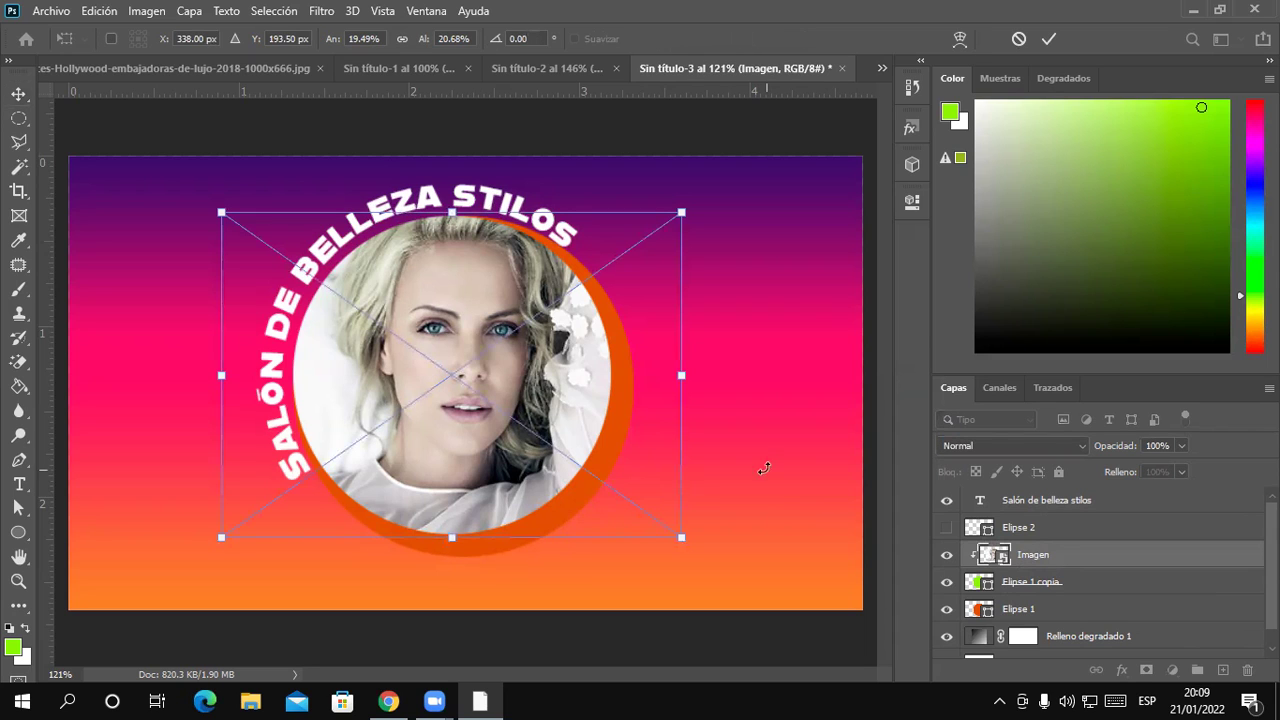
pyautogui.moveTo(500, 463); pyautogui.dragTo(510, 466)
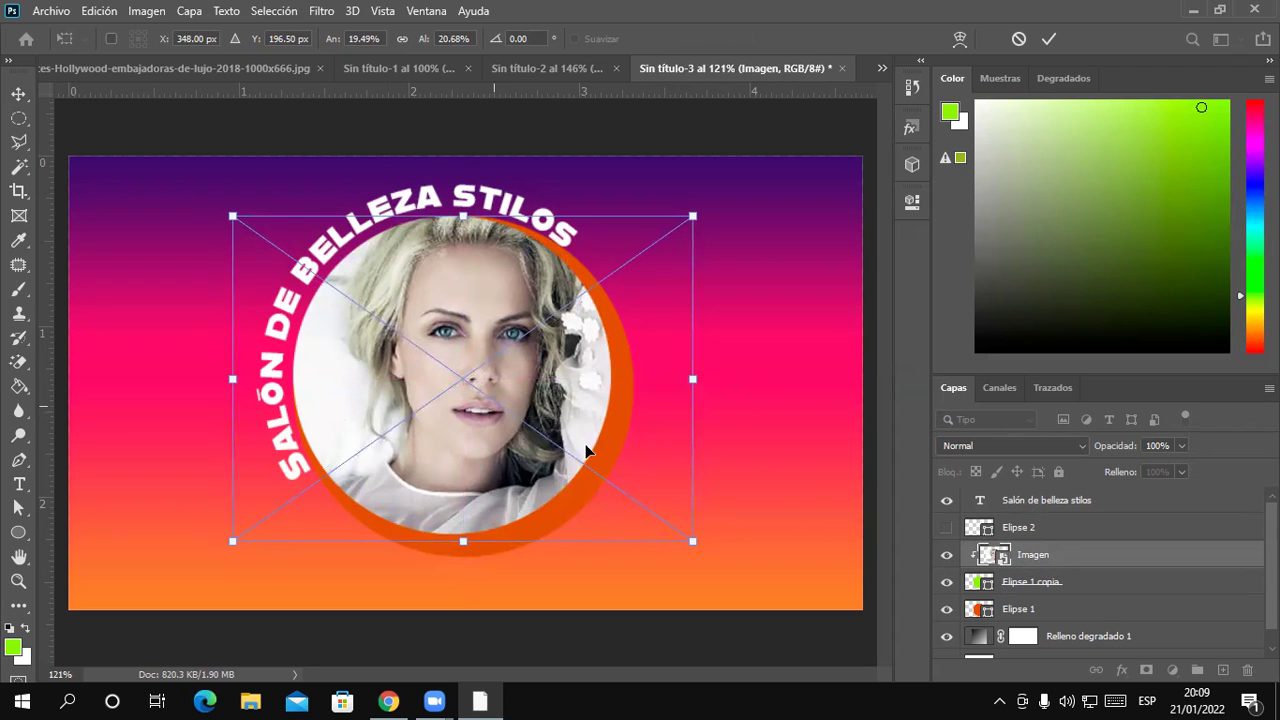
pyautogui.press('Return')
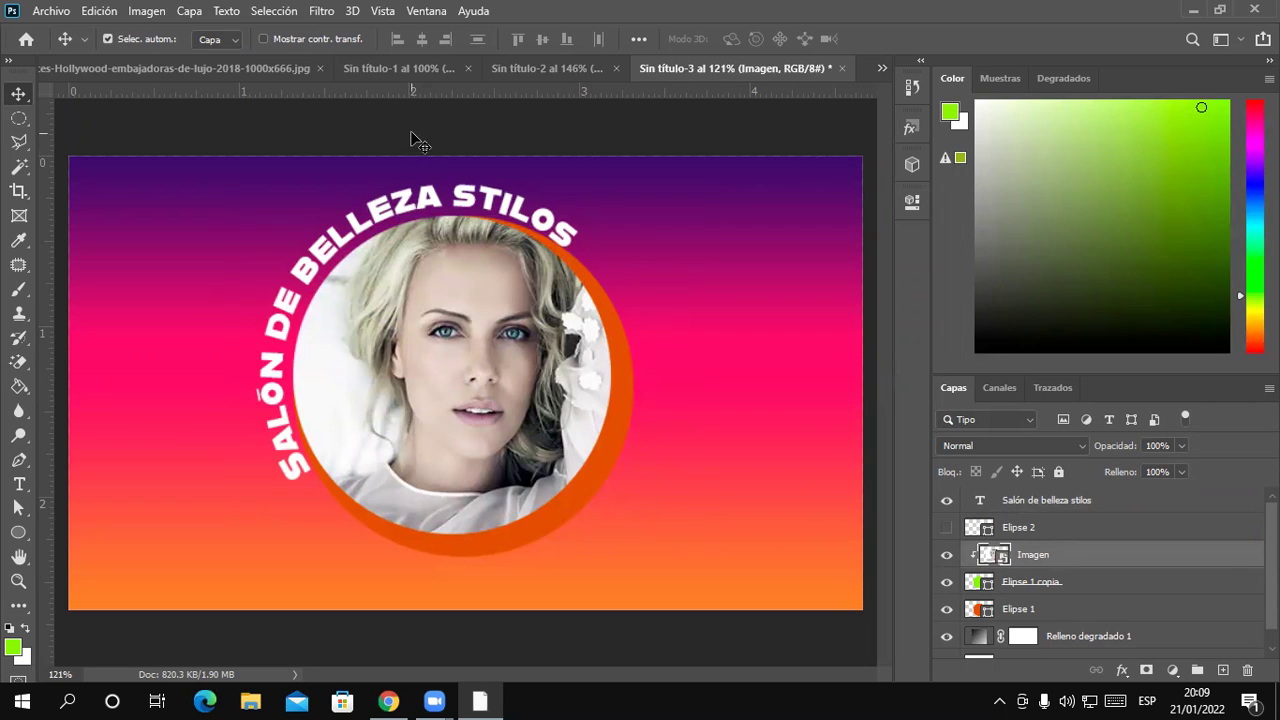
# Cycle through the open documents, ending on Sin título-2 with its curved ADOBE PHOTOSHOP text
pyautogui.click(384, 70)
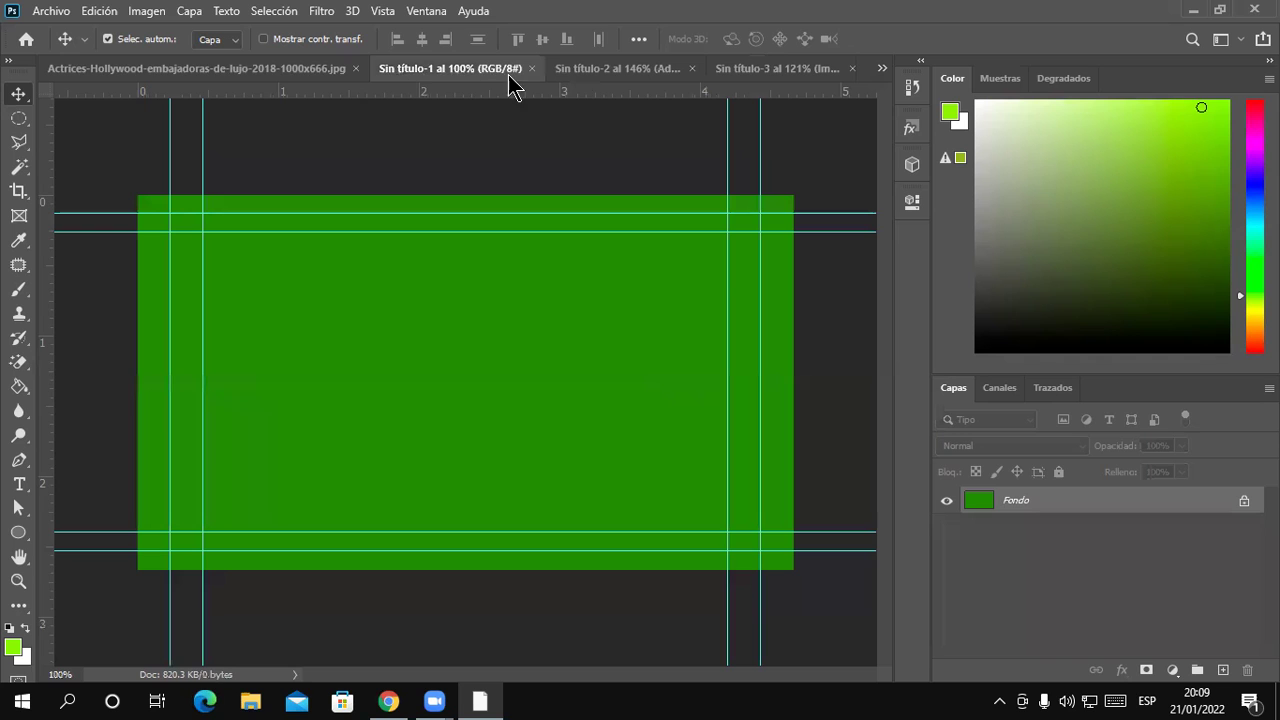
pyautogui.click(245, 70)
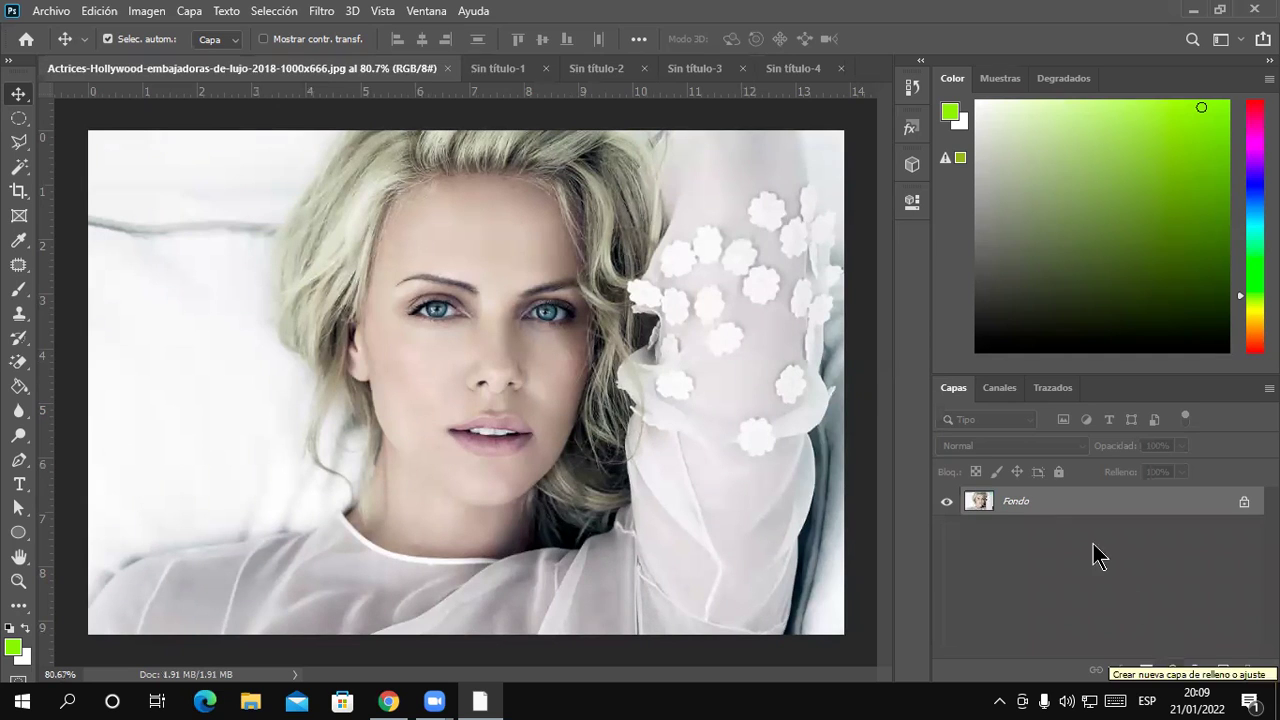
pyautogui.click(603, 72)
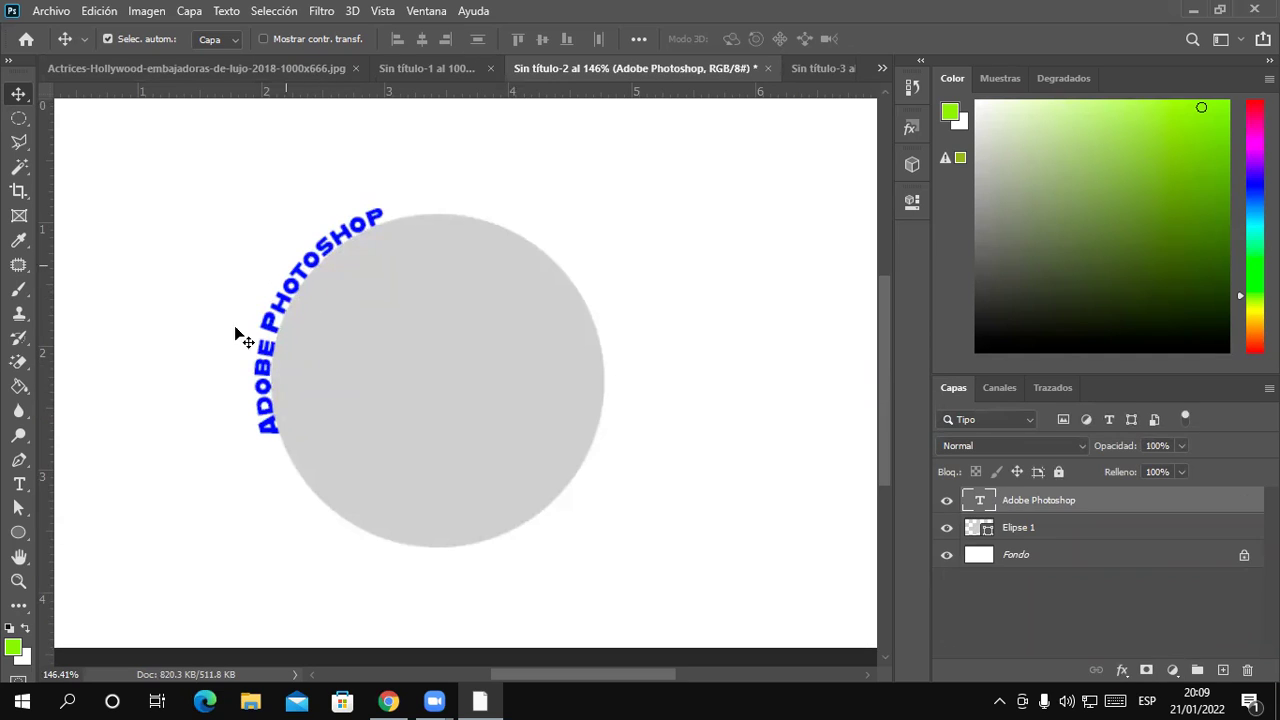
pyautogui.scroll(-3, 576, 382)
pyautogui.scroll(2, 578, 384)
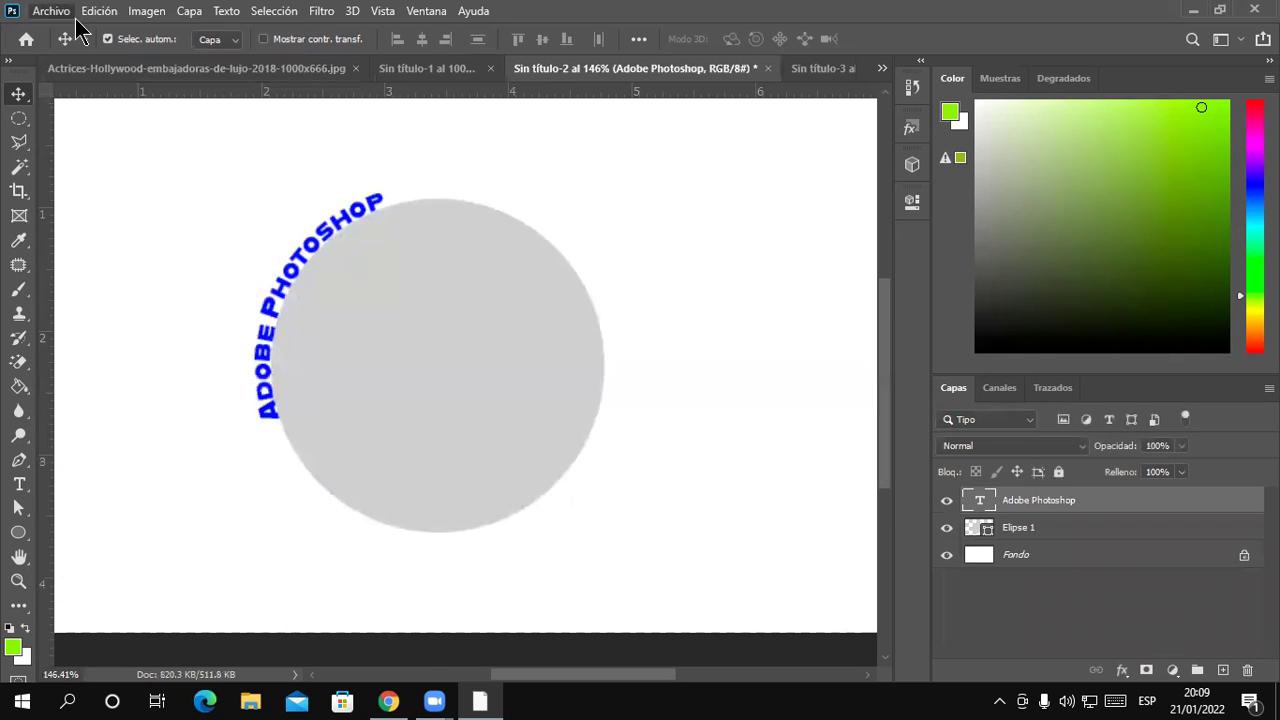
pyautogui.click(50, 10)
# Create a new blank 700 × 400 px document and launch Adobe Illustrator 2021
pyautogui.click(60, 31)
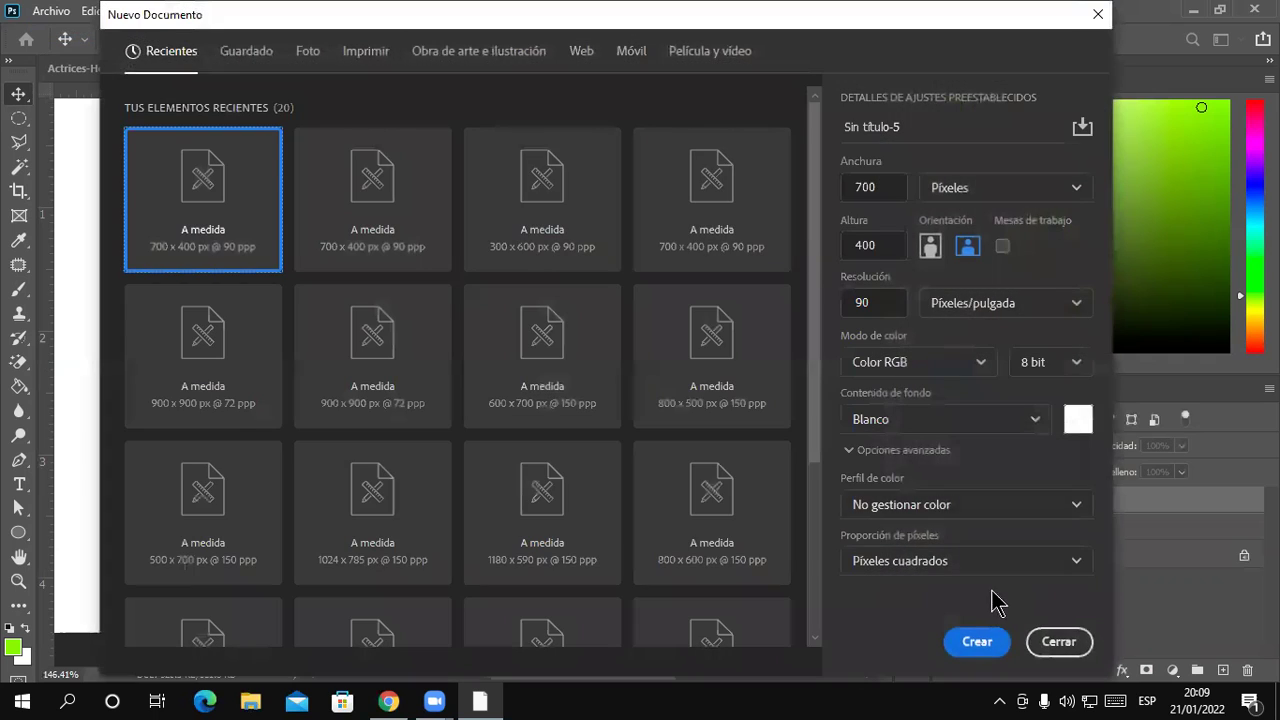
pyautogui.click(968, 636)
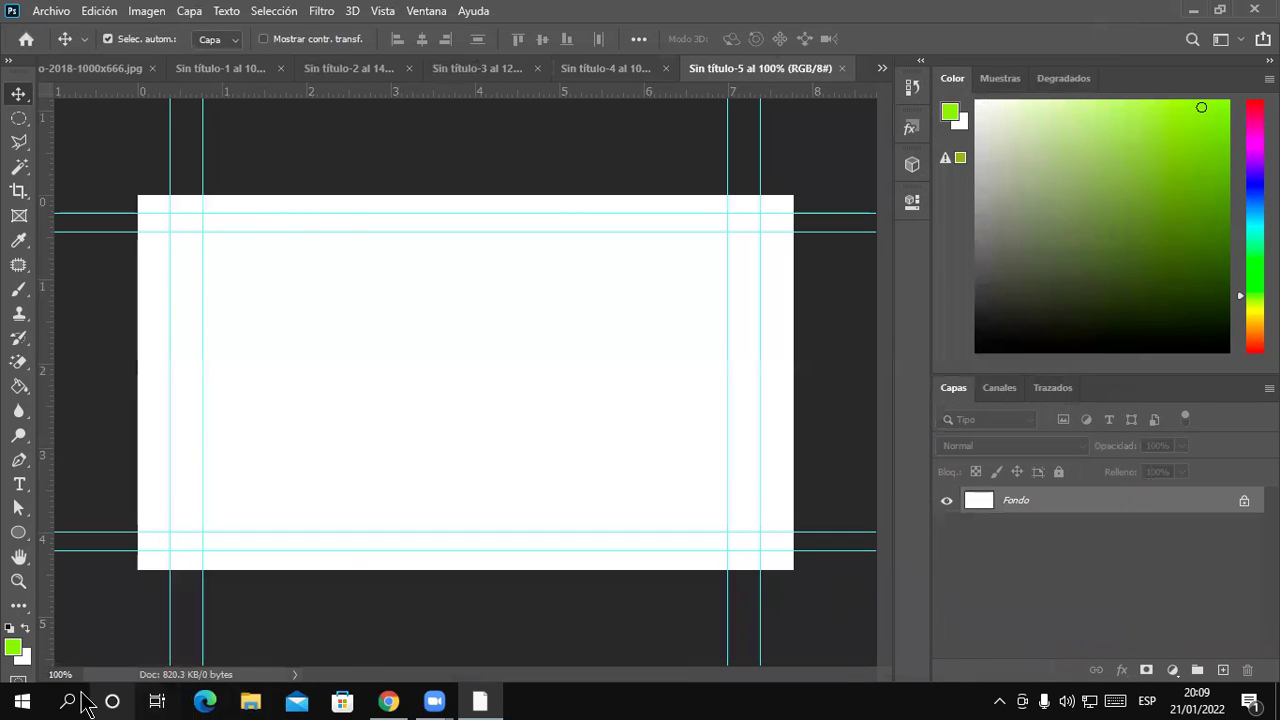
pyautogui.click(28, 702)
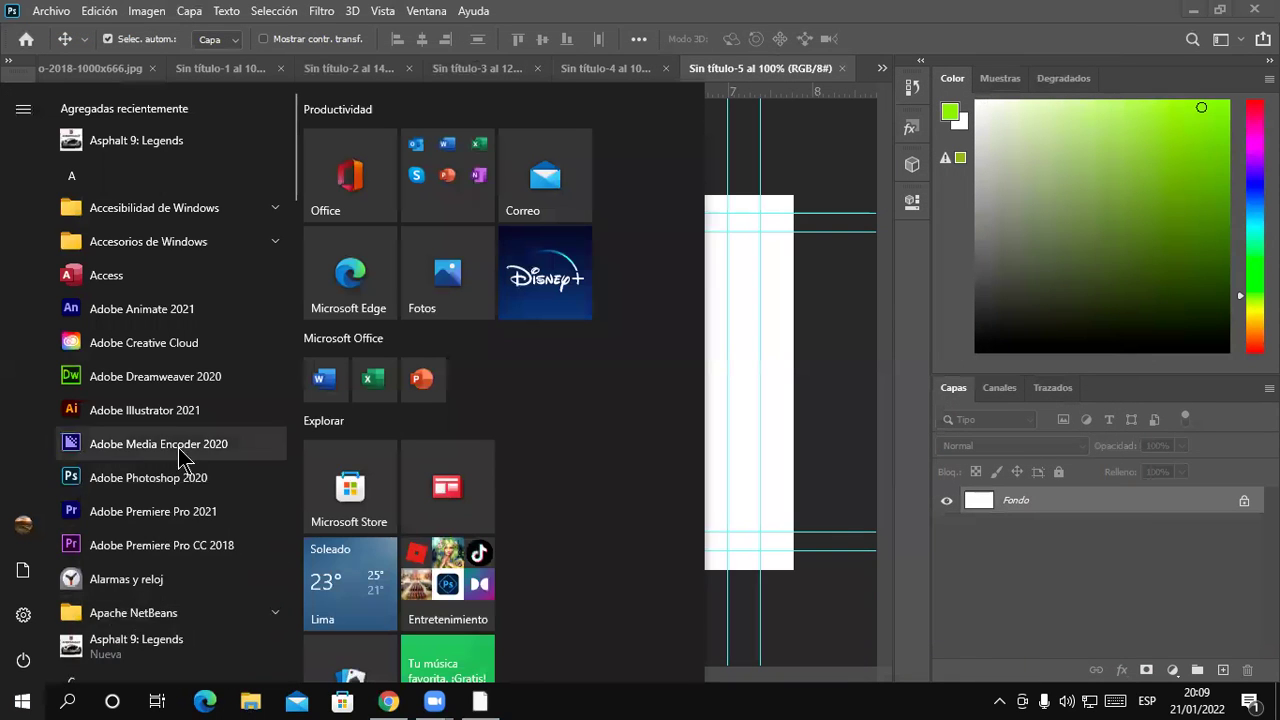
pyautogui.click(152, 412)
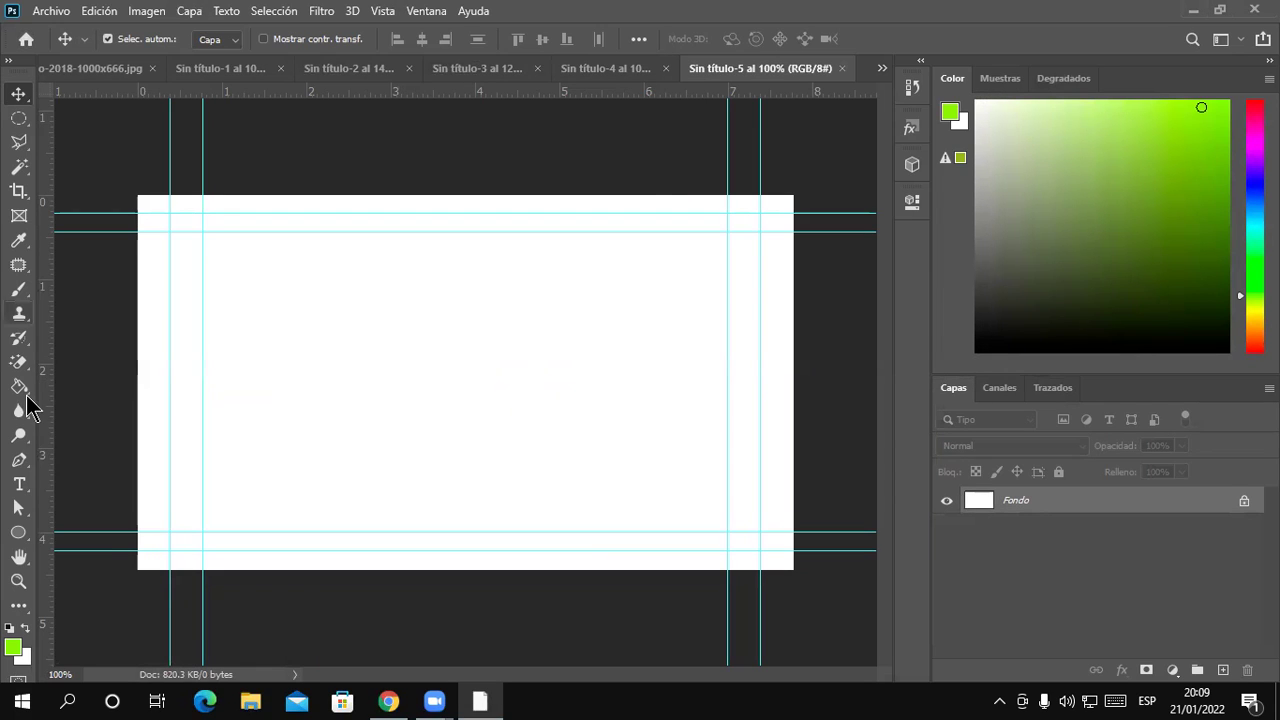
# Draw a grey 251 px circle and type DISEÑO GRAFICO along its path
pyautogui.click(19, 535)
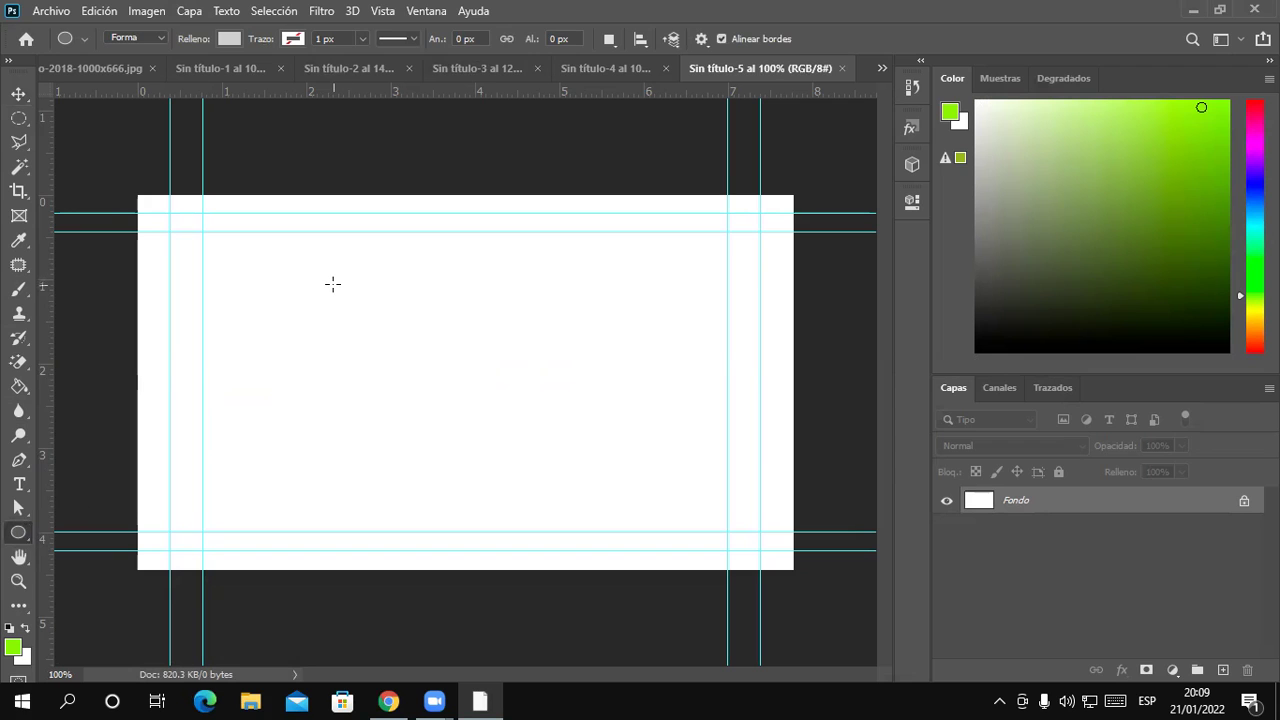
pyautogui.moveTo(338, 287); pyautogui.dragTo(771, 523)
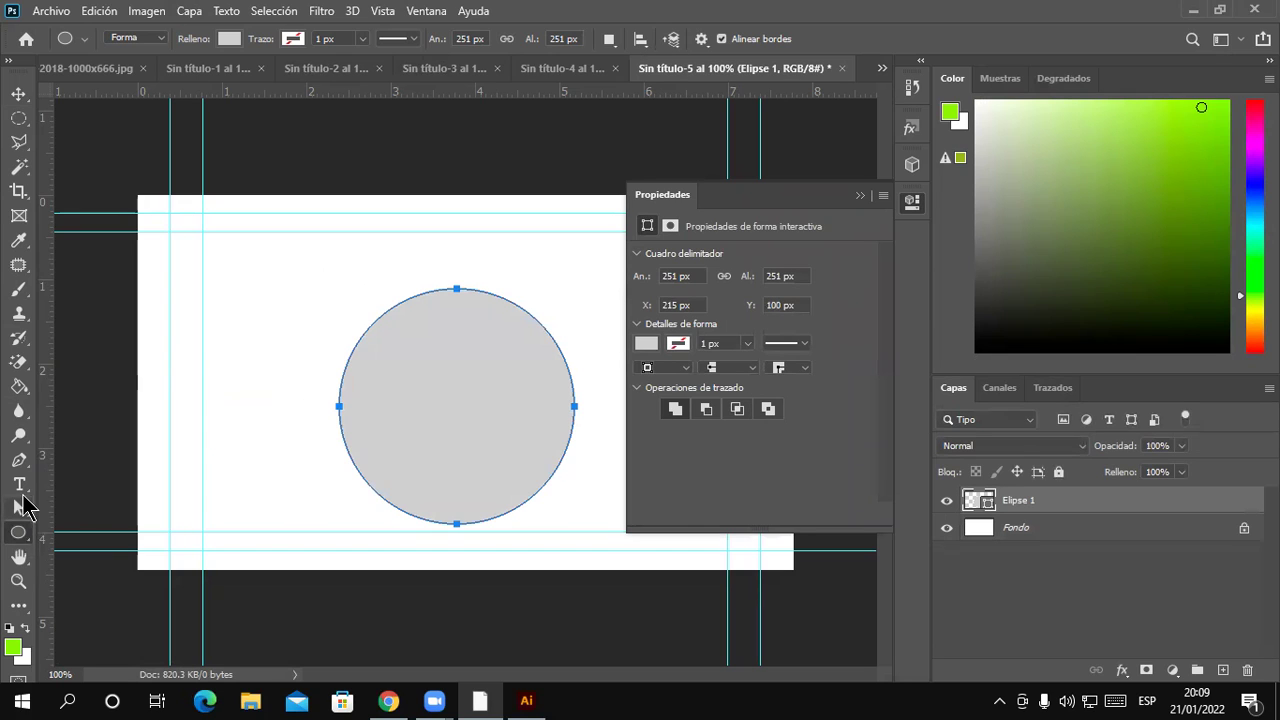
pyautogui.click(19, 485)
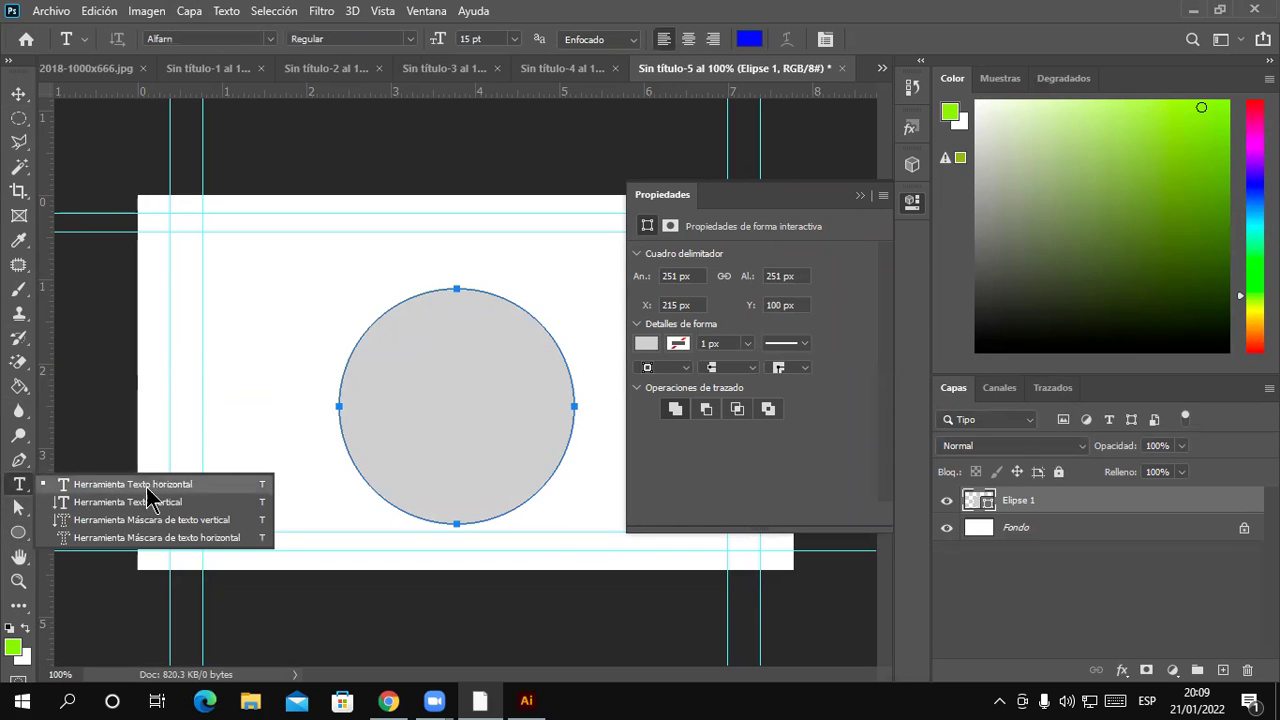
pyautogui.click(174, 486)
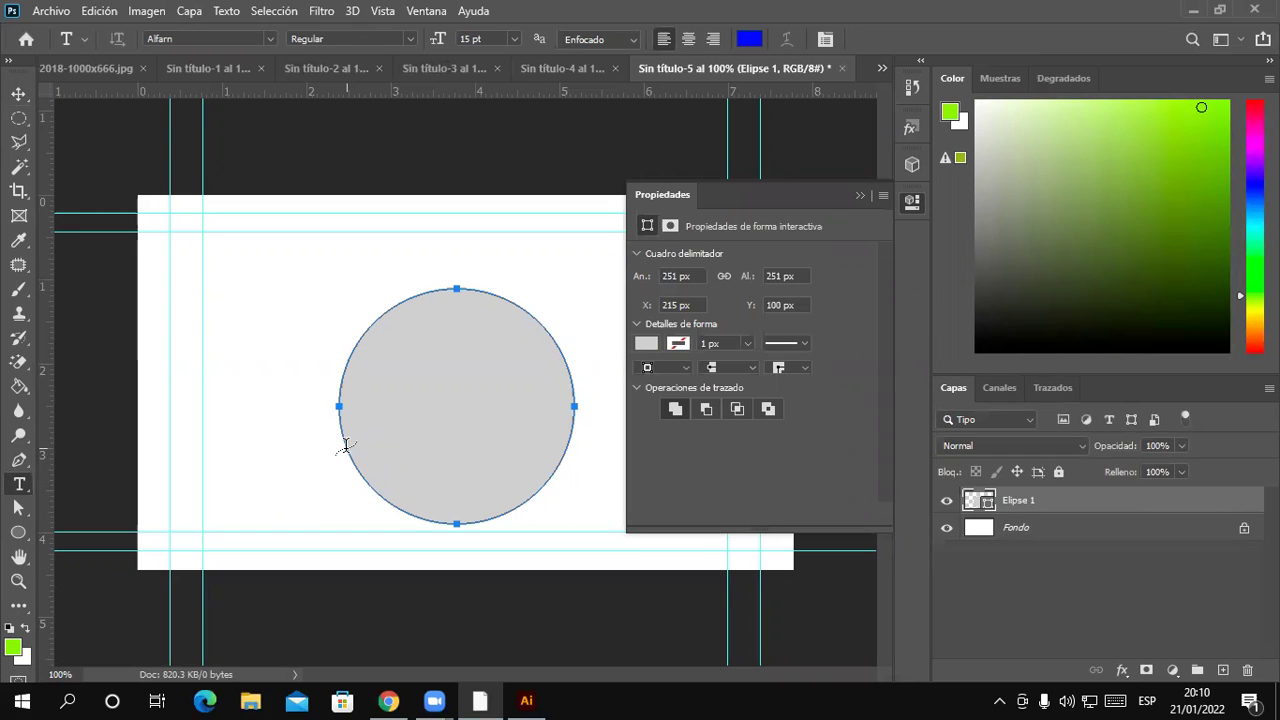
pyautogui.click(345, 449)
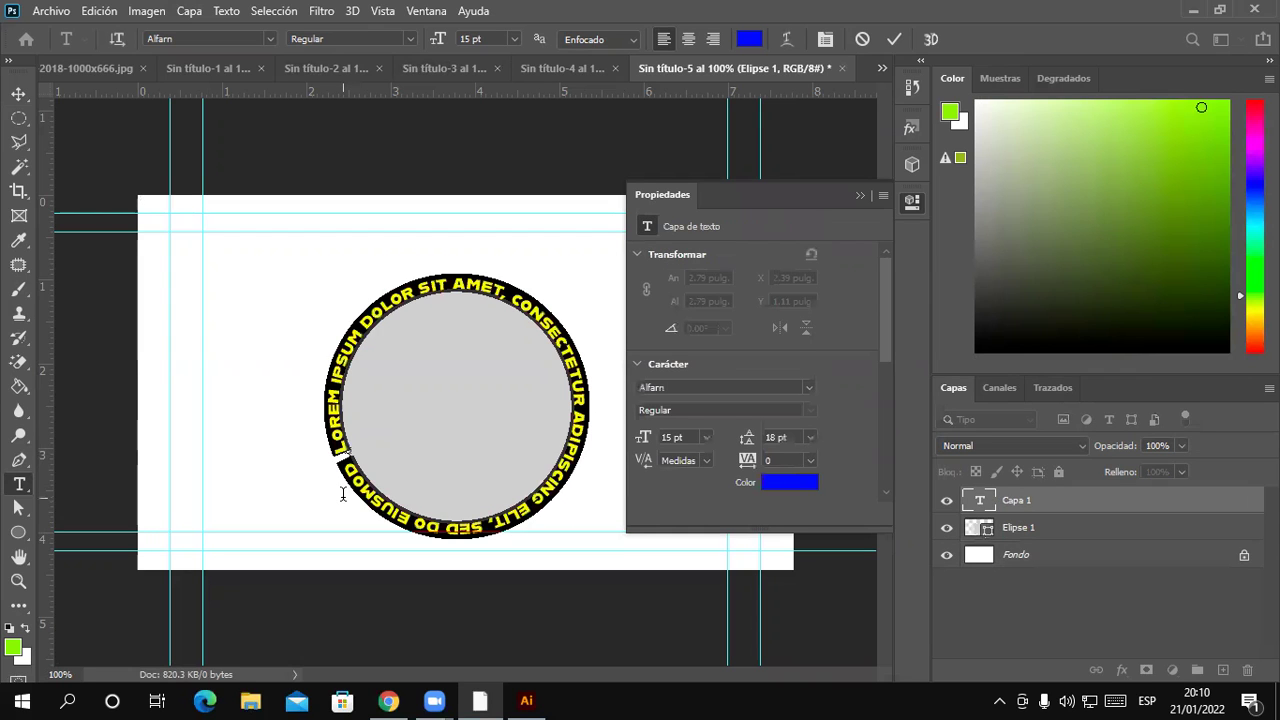
pyautogui.write('DISEÑO GRA')
pyautogui.write('FICO')
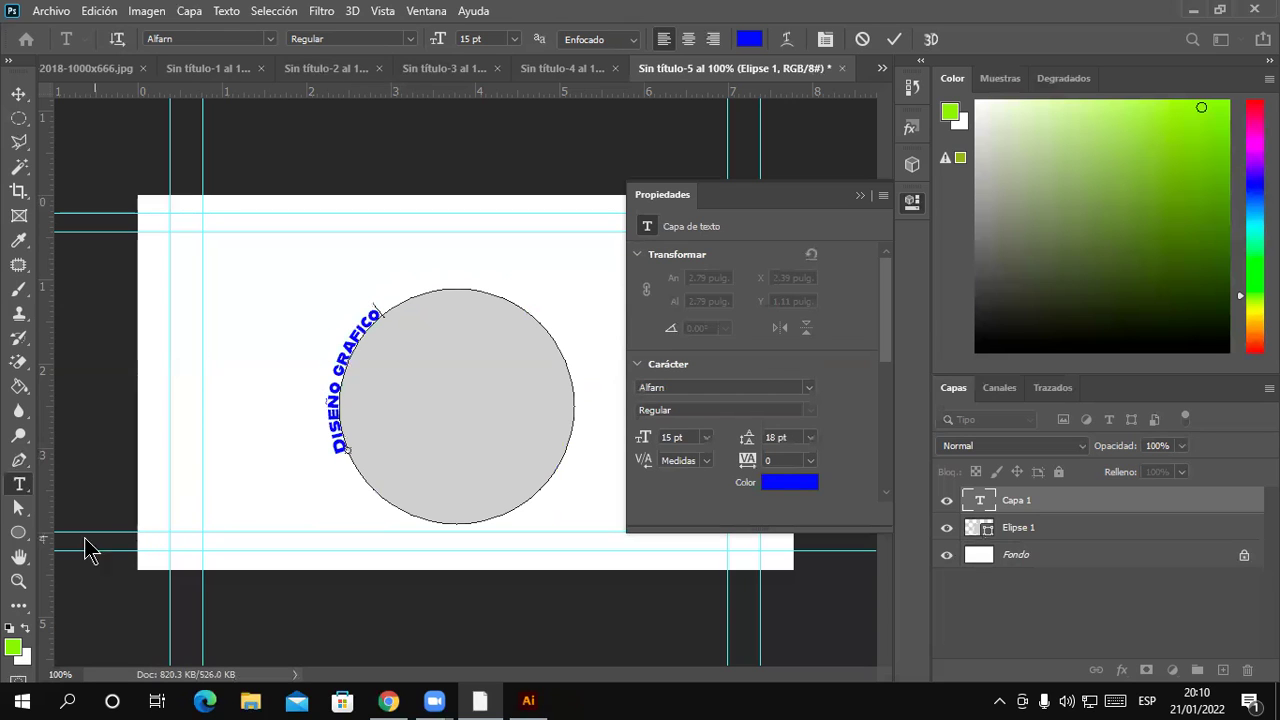
pyautogui.click(20, 510)
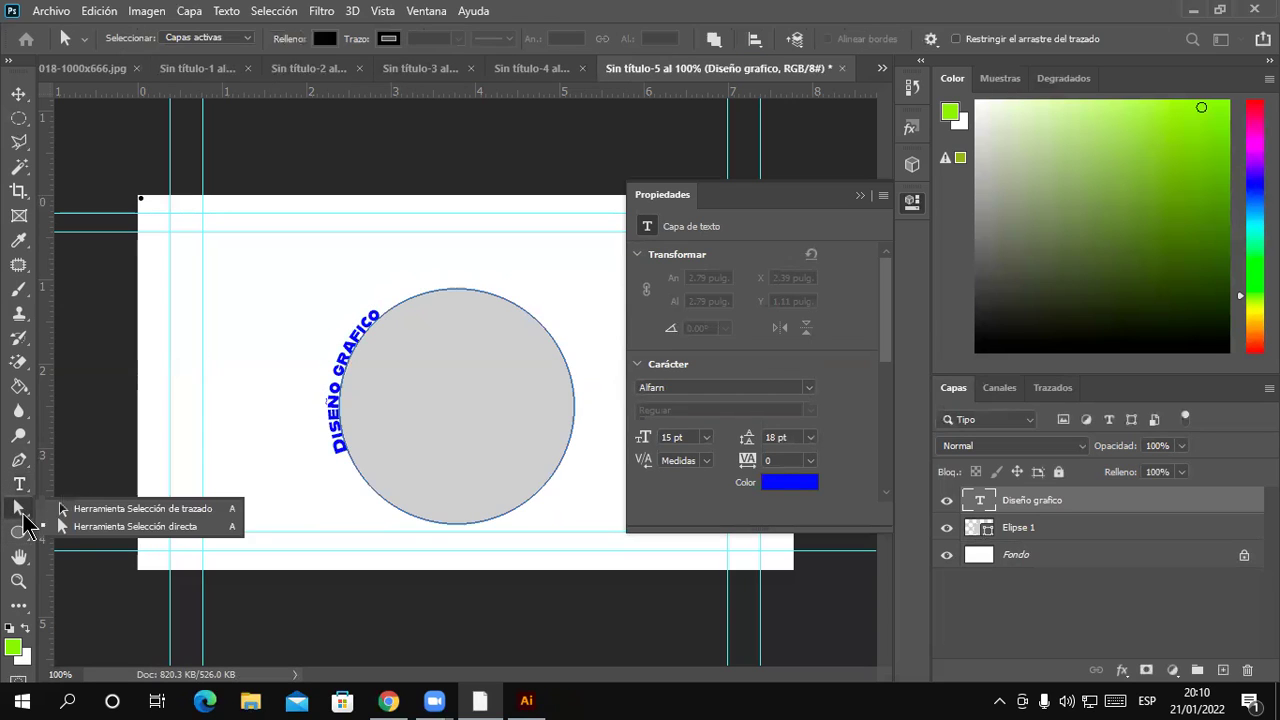
# Slide DISEÑO GRAFICO higher along the circle's upper-left edge, then bring Illustrator forward
pyautogui.click(160, 516)
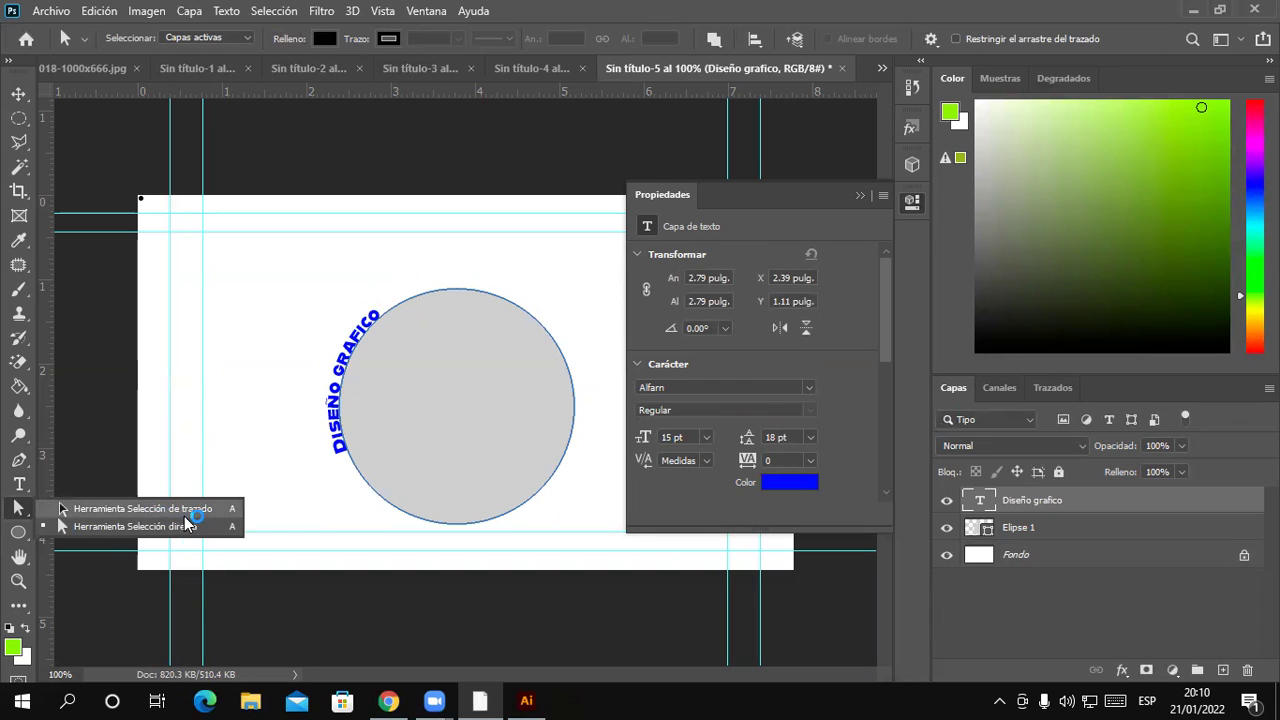
pyautogui.click(198, 514)
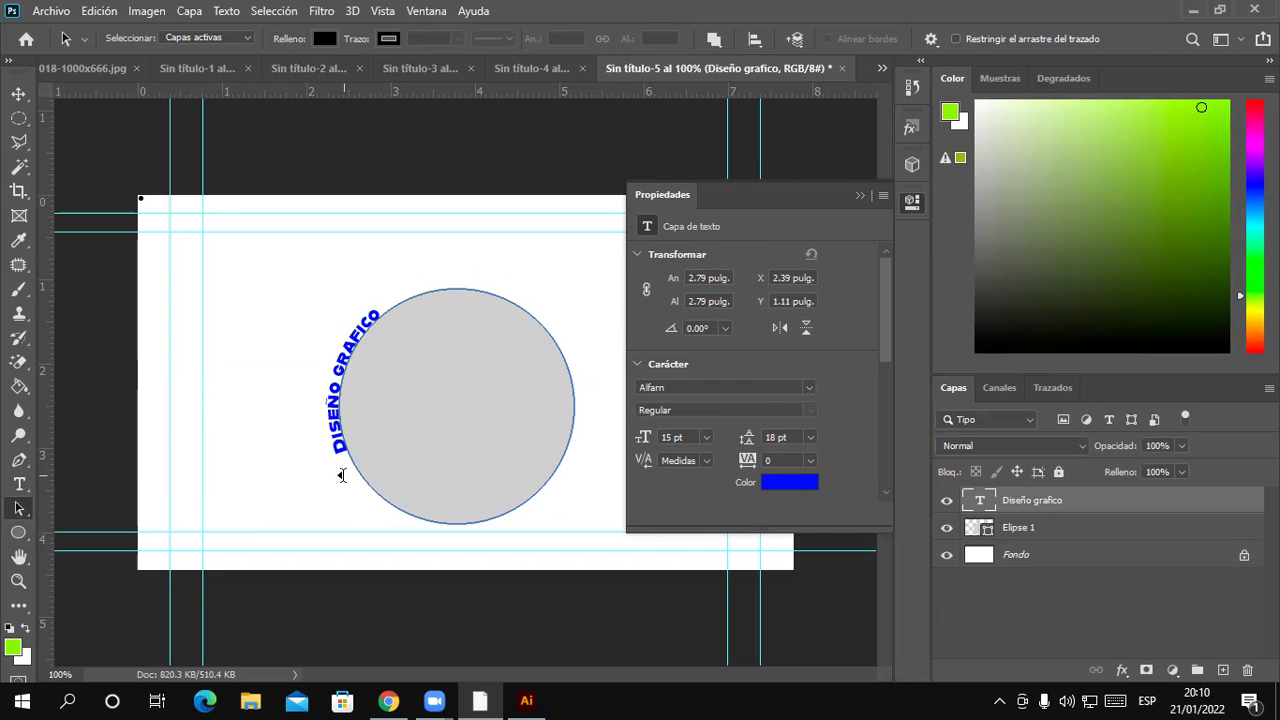
pyautogui.click(345, 462)
pyautogui.moveTo(520, 349); pyautogui.dragTo(405, 303)
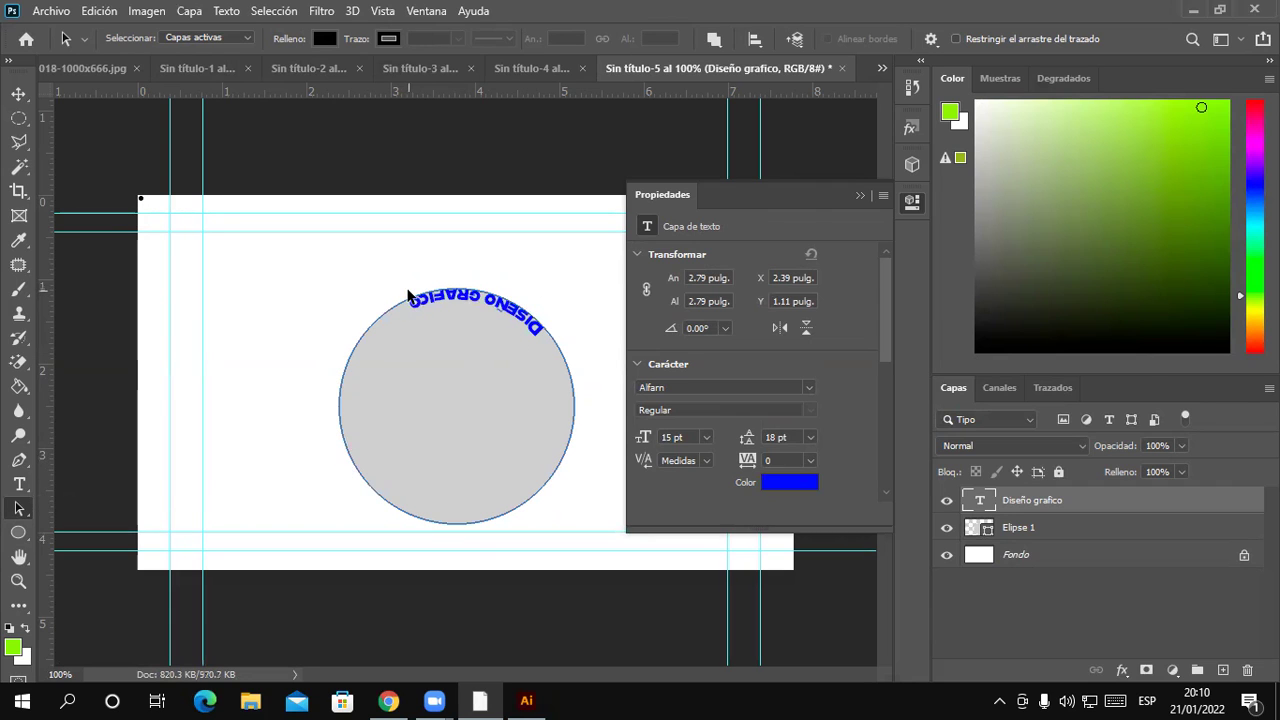
pyautogui.moveTo(405, 303); pyautogui.dragTo(412, 300)
pyautogui.moveTo(465, 261); pyautogui.dragTo(523, 274)
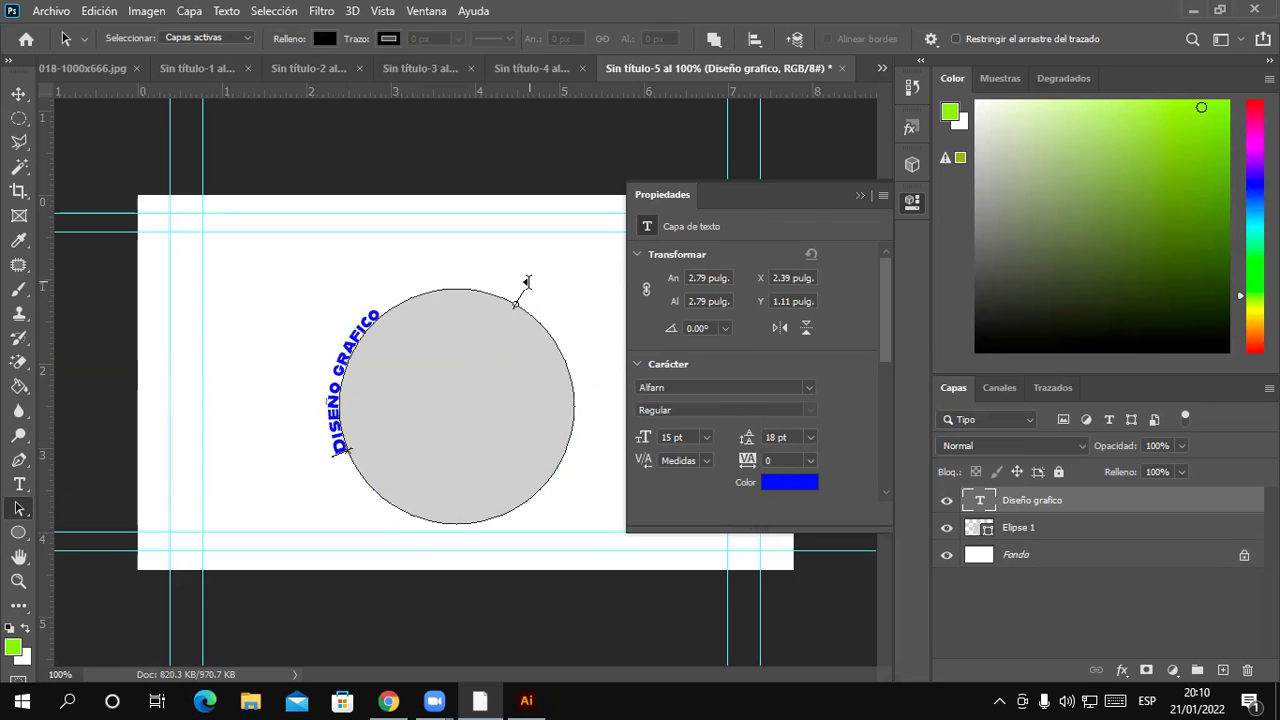
pyautogui.moveTo(298, 396); pyautogui.dragTo(323, 360)
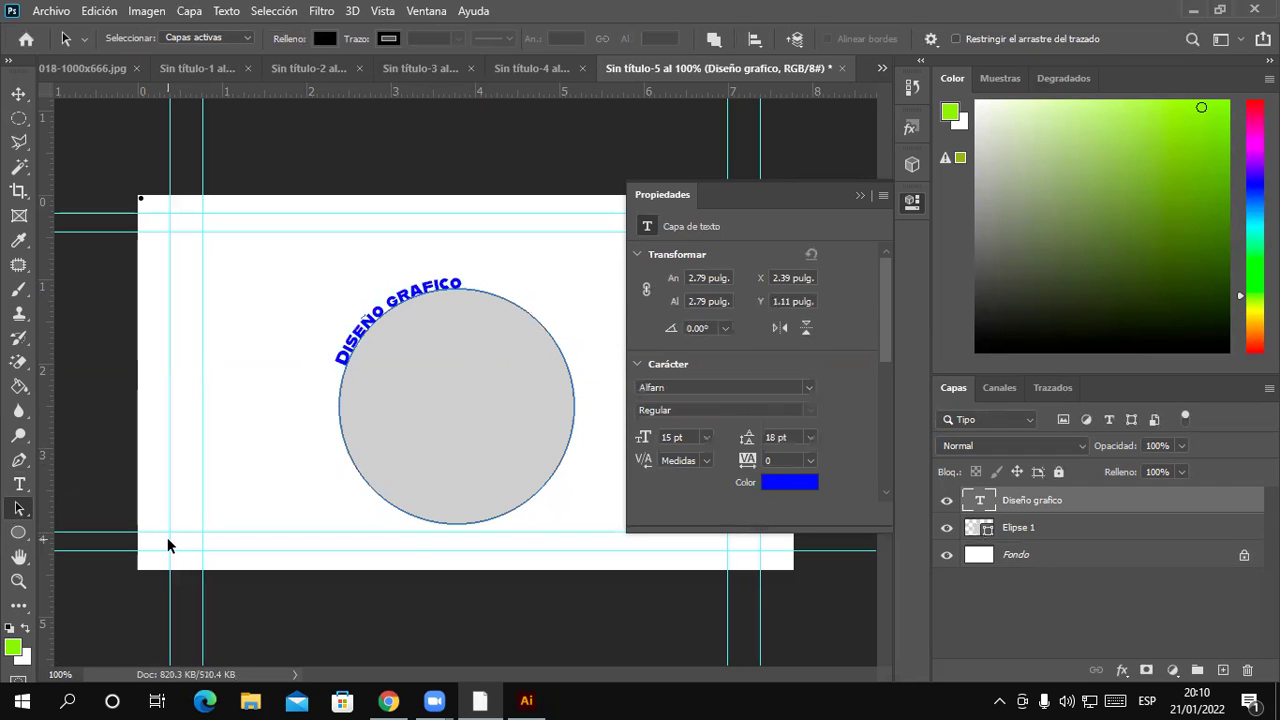
pyautogui.click(527, 700)
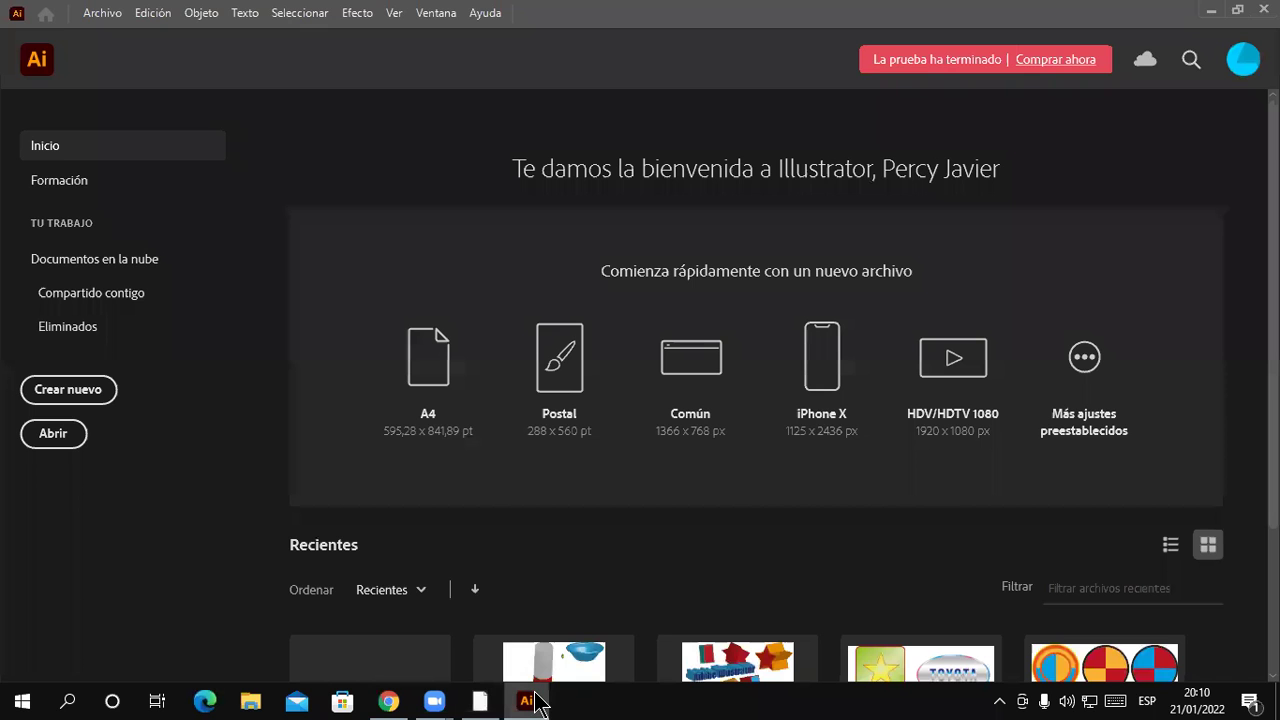
# Create a new A4 Illustrator document and draw a 400 × 400 pt circle on it
pyautogui.click(449, 388)
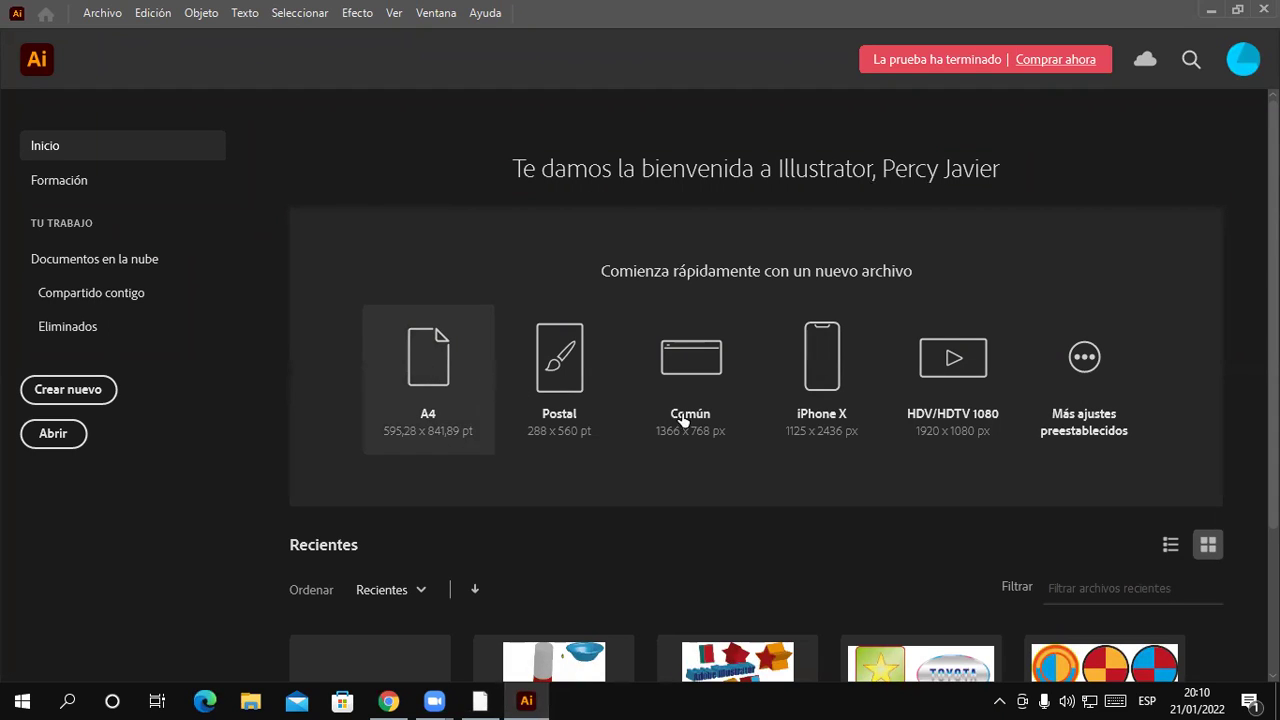
pyautogui.click(437, 376)
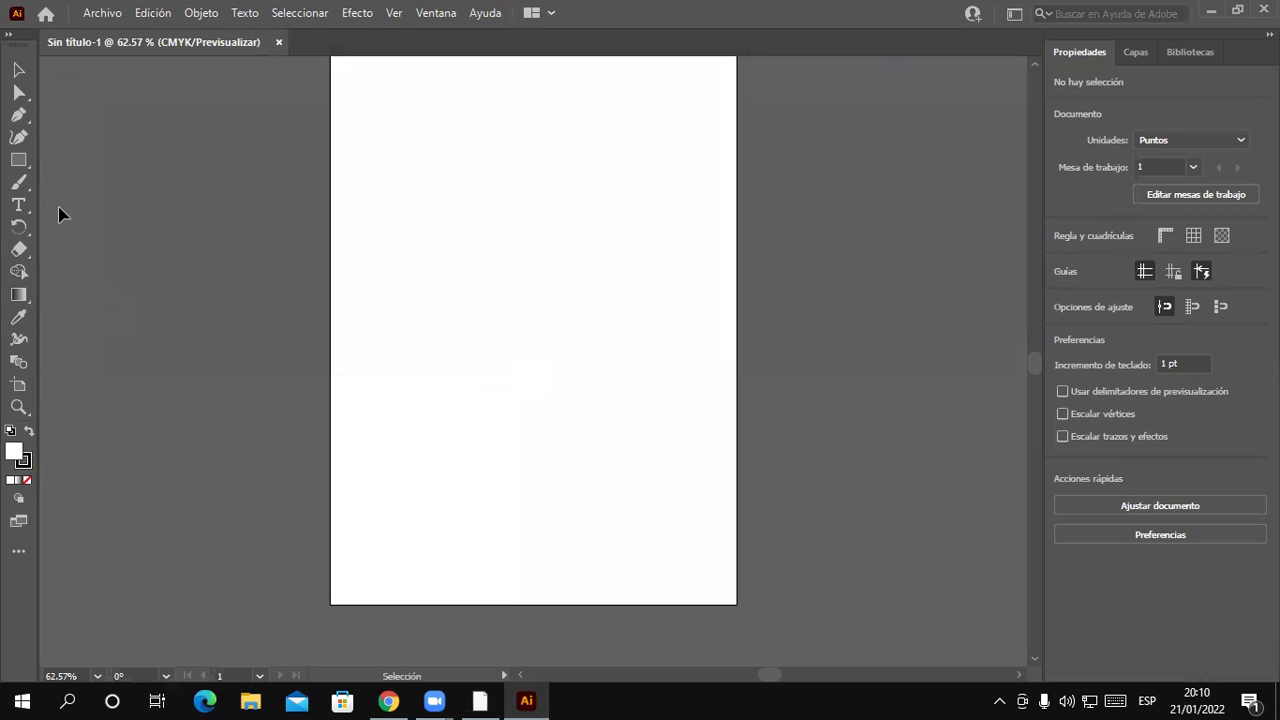
pyautogui.click(22, 164)
pyautogui.click(47, 178)
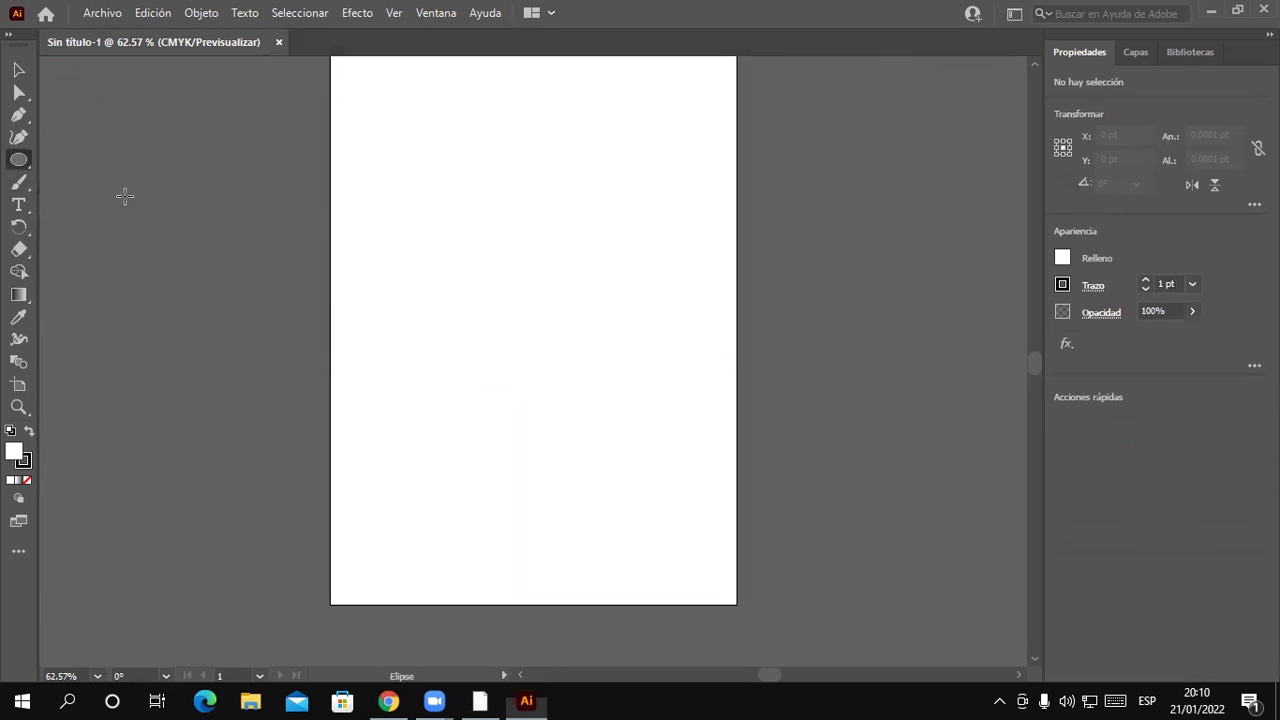
pyautogui.moveTo(424, 184); pyautogui.dragTo(590, 459)
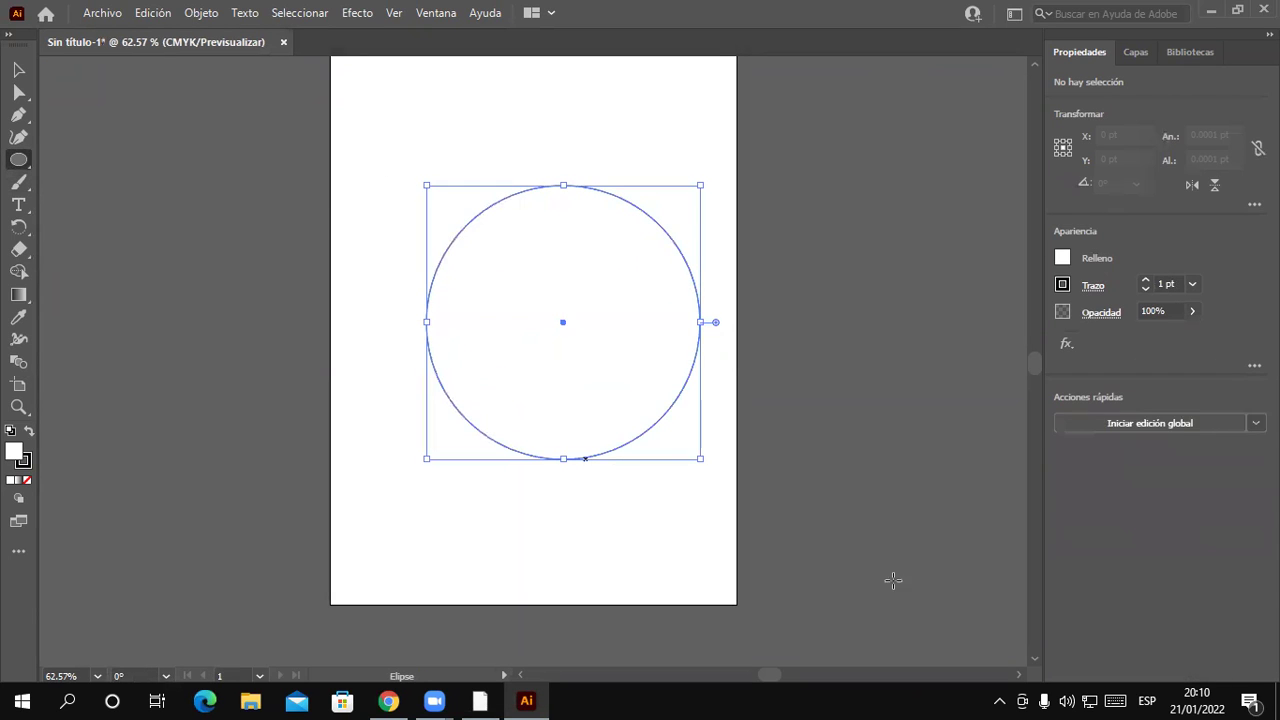
pyautogui.click(24, 210)
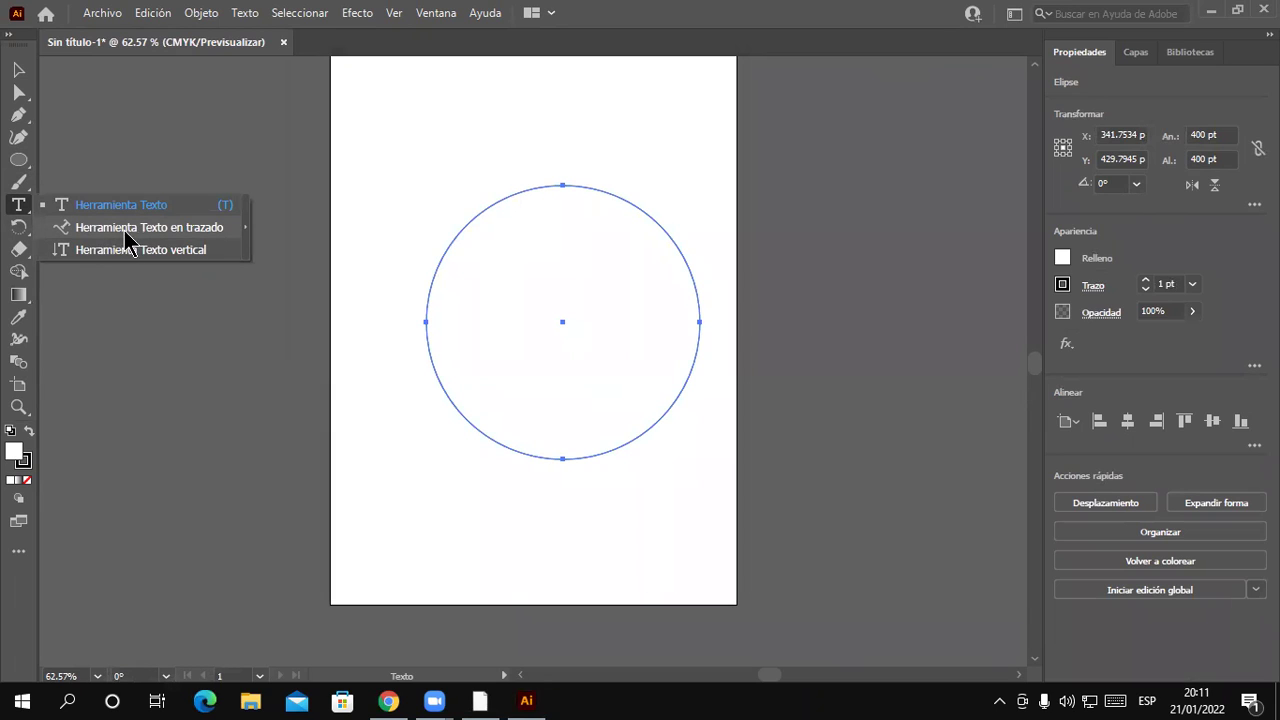
# Type the word illustrator along the circle's path with the Type on a Path tool
pyautogui.click(146, 228)
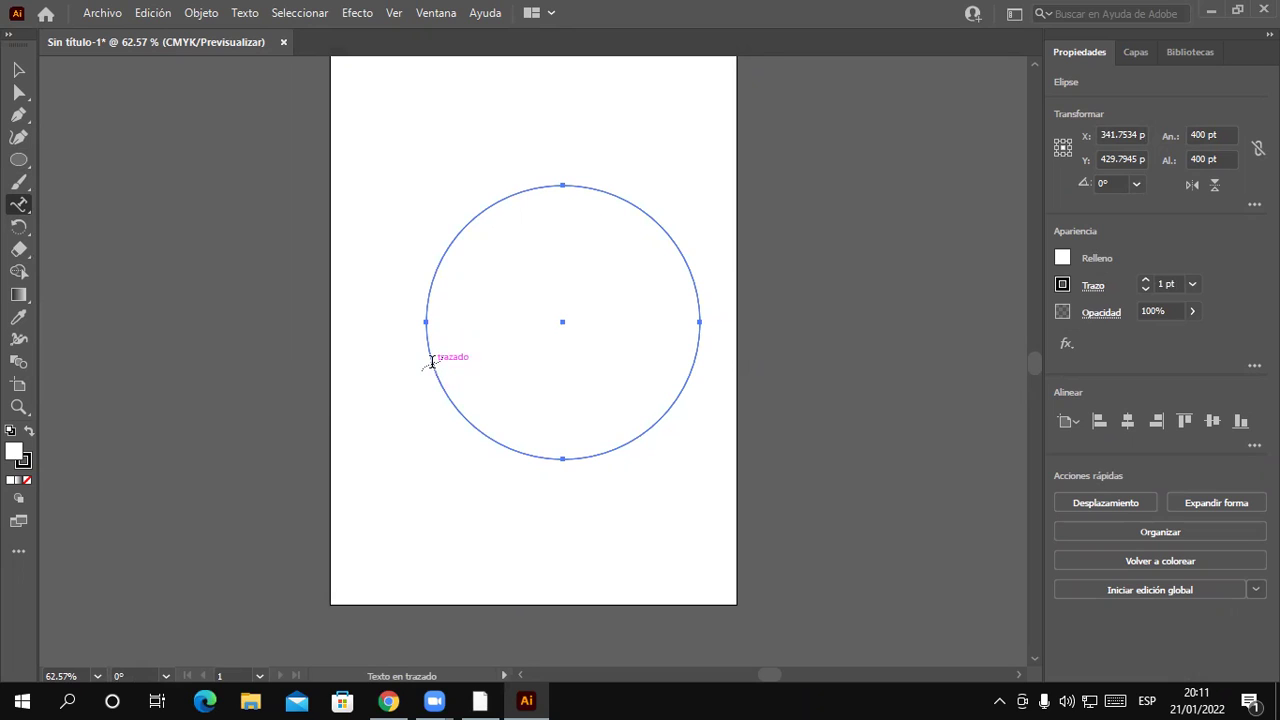
pyautogui.click(430, 360)
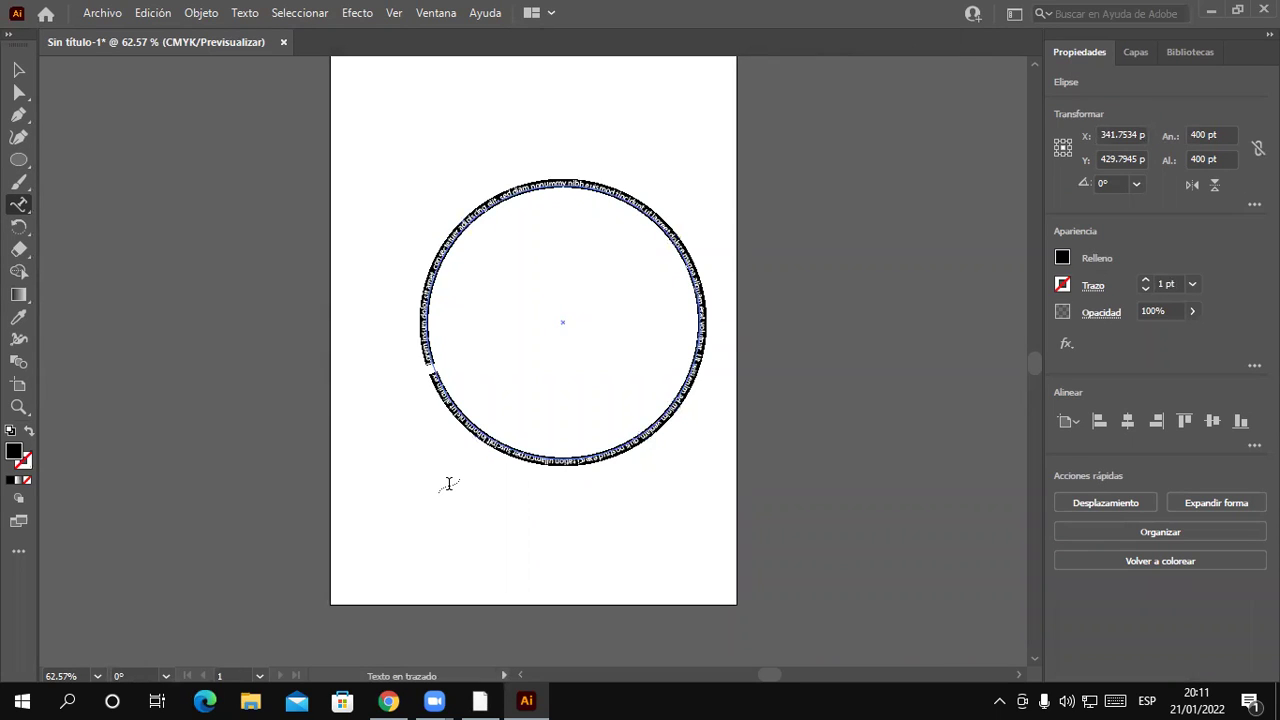
pyautogui.write('Textosr')
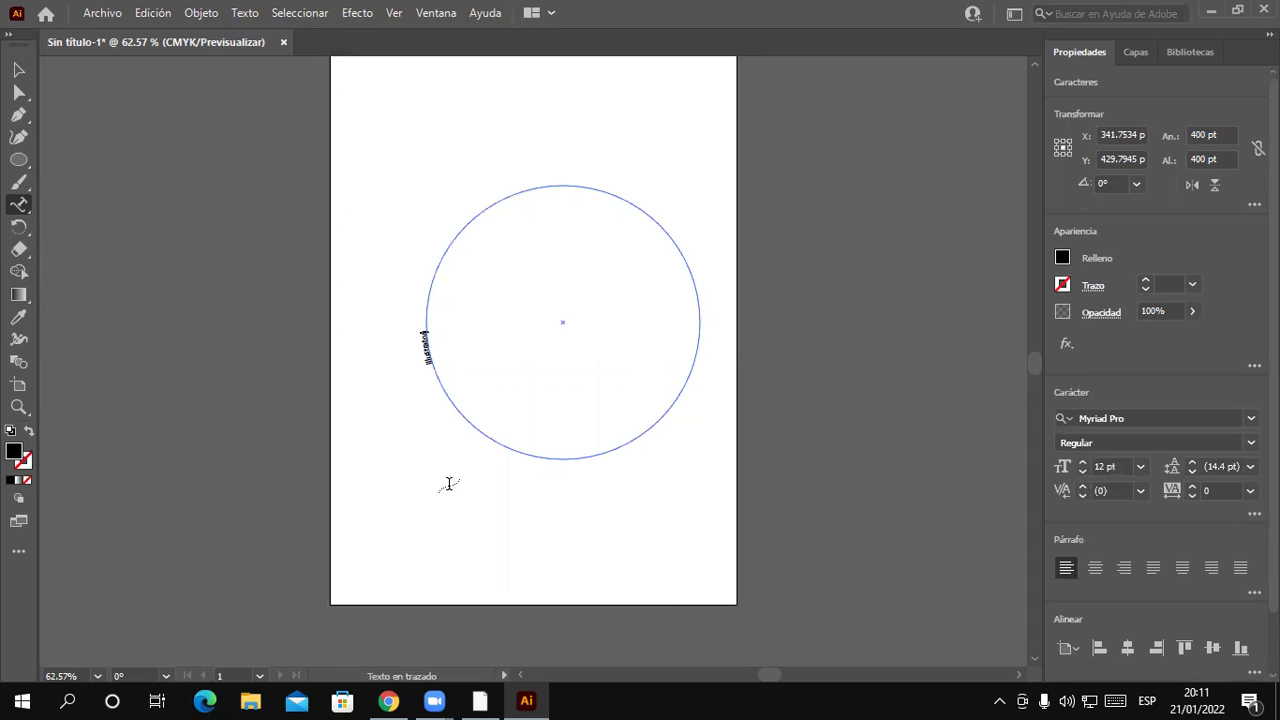
pyautogui.hotkey('ctrl', '1')
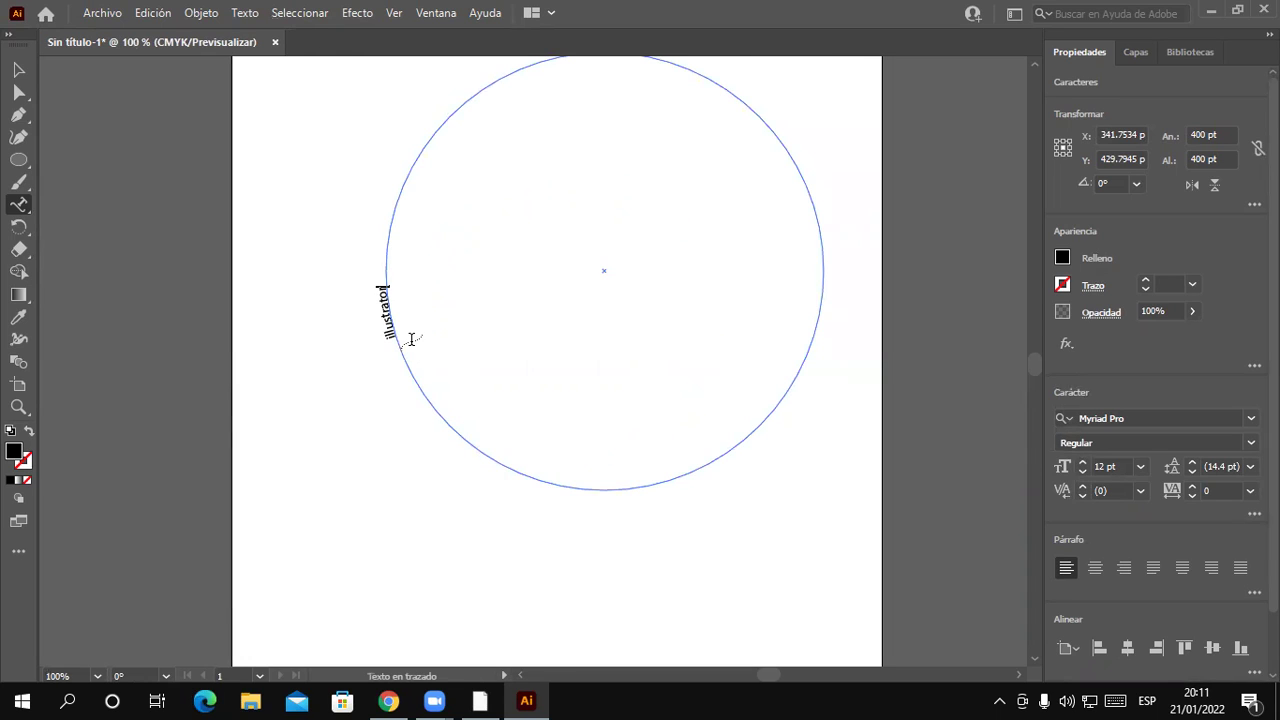
# Set the circle text to 48 pt and slide it to the circle's top-left
pyautogui.doubleClick(390, 320)
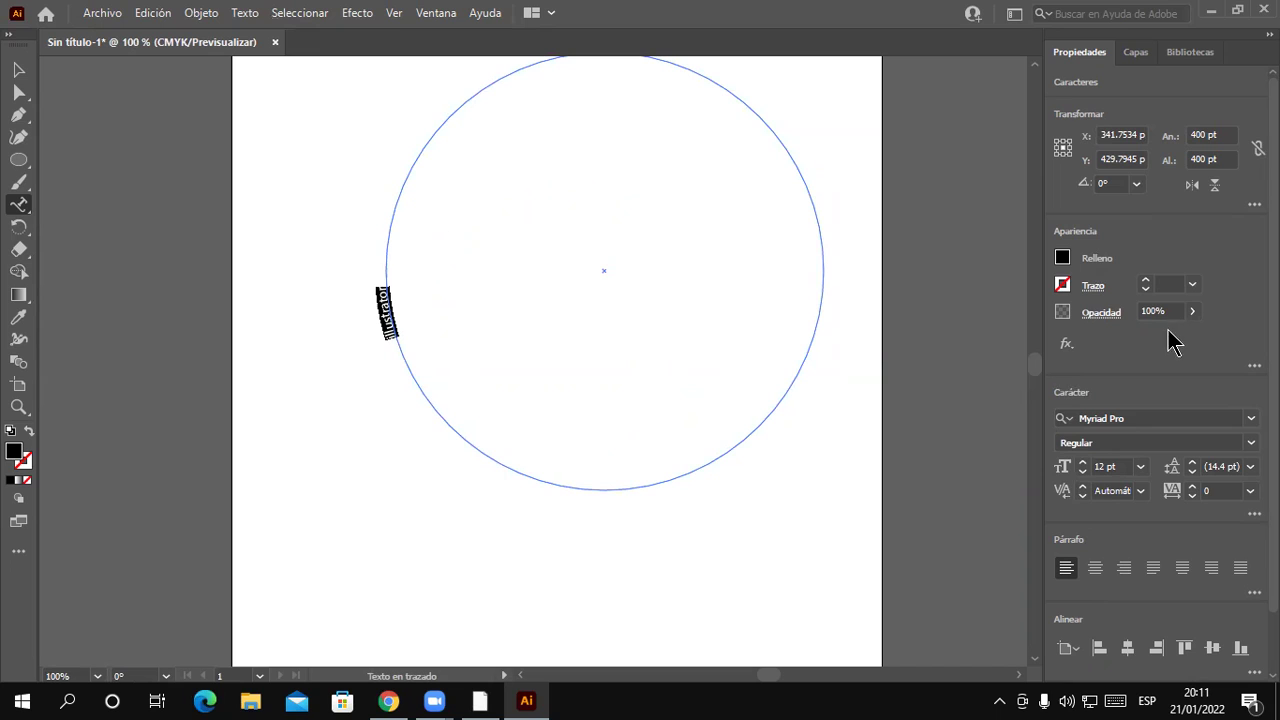
pyautogui.click(1146, 466)
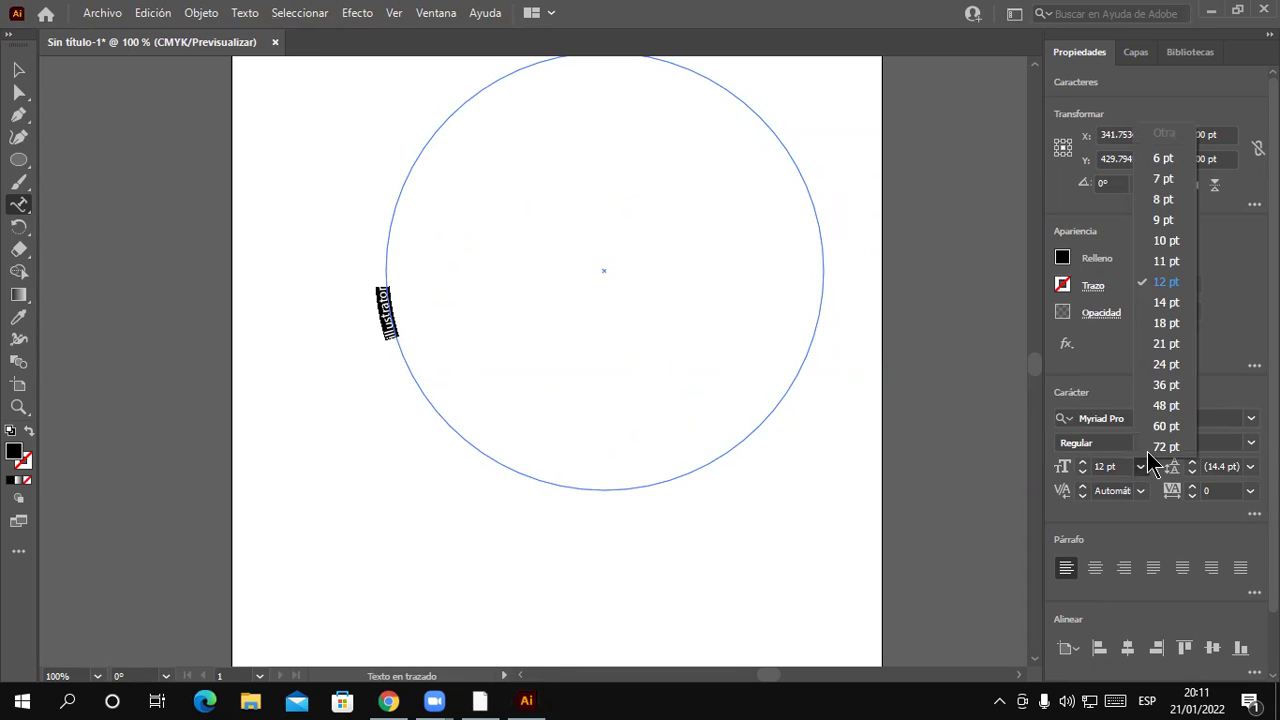
pyautogui.click(1146, 404)
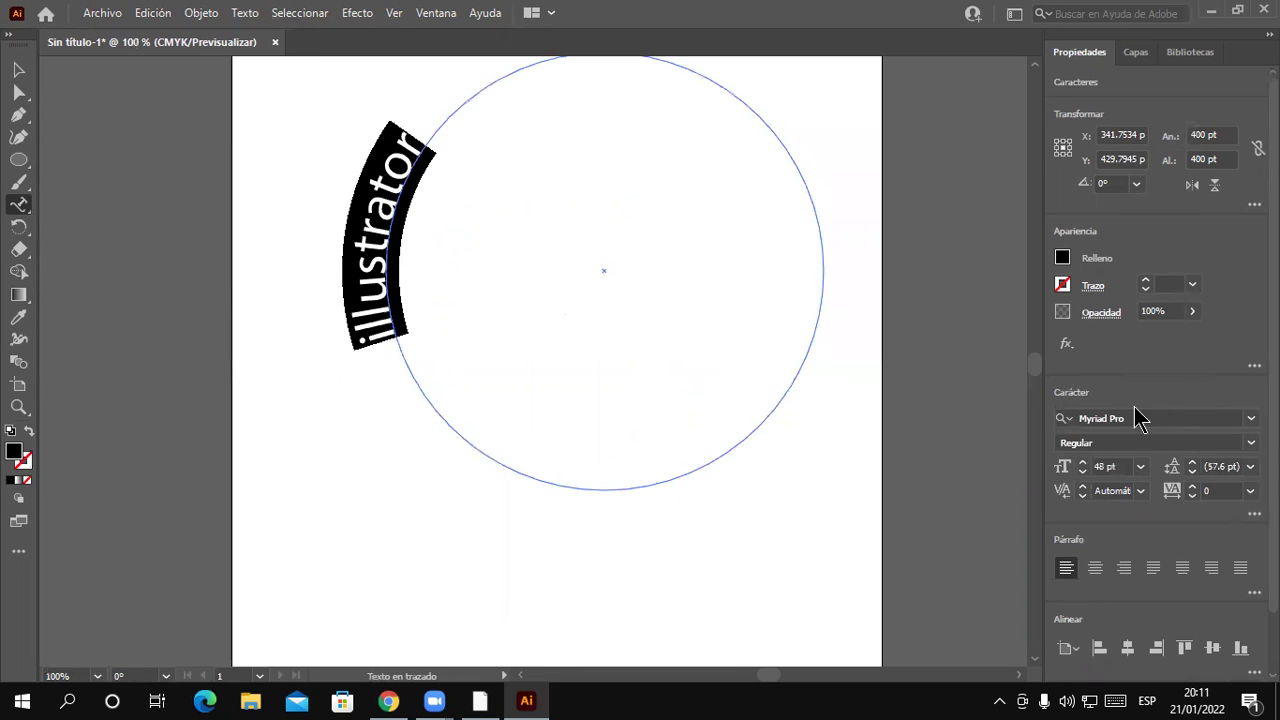
pyautogui.click(20, 71)
pyautogui.moveTo(842, 254); pyautogui.dragTo(779, 353)
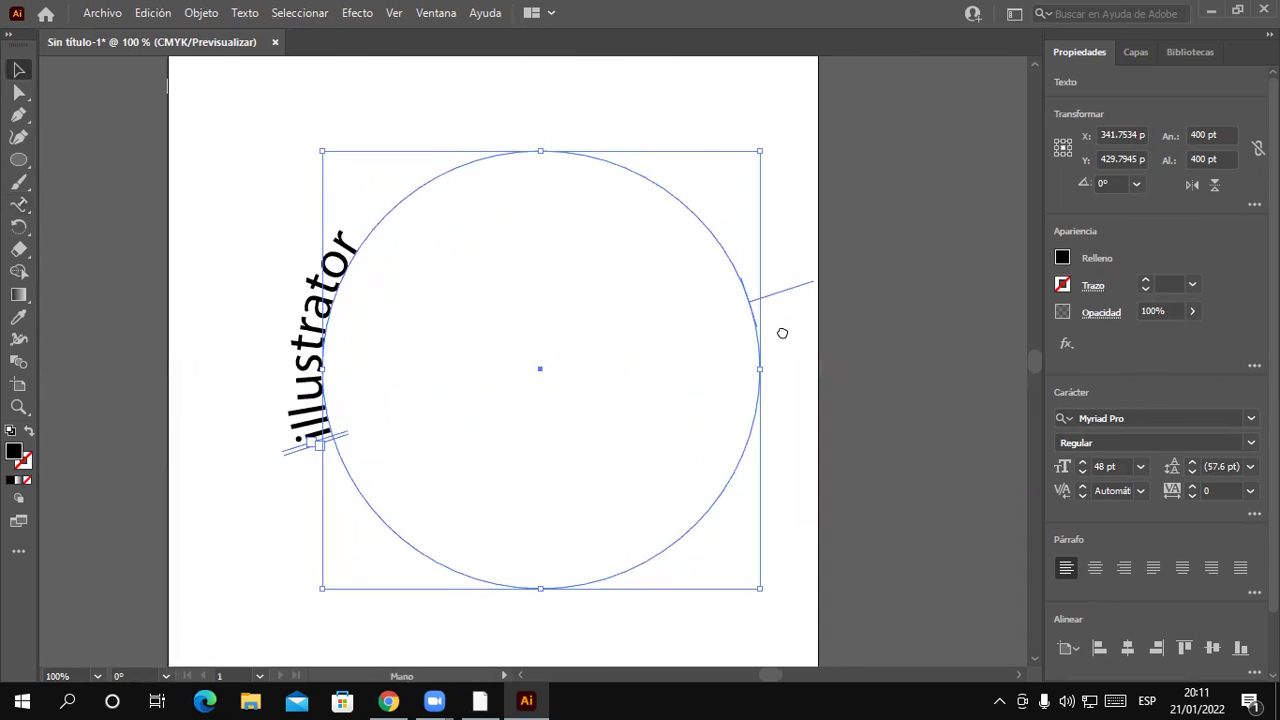
pyautogui.click(786, 298)
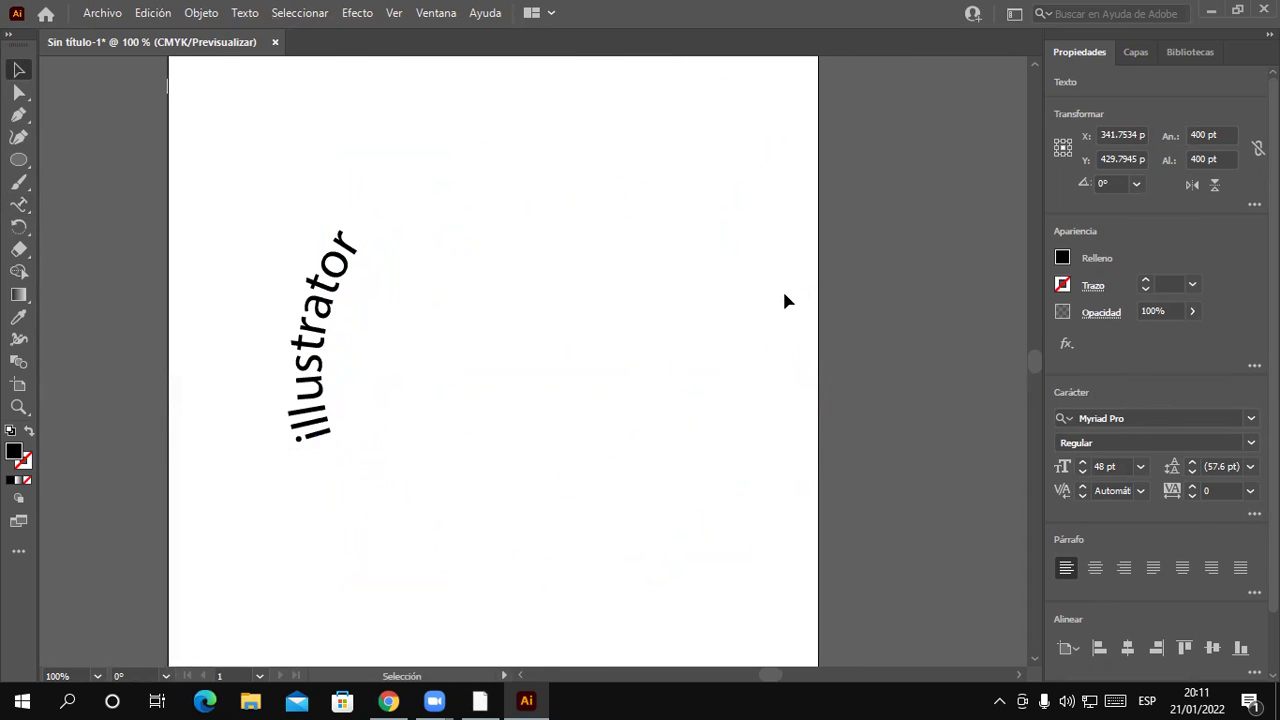
pyautogui.click(322, 343)
pyautogui.moveTo(780, 292); pyautogui.dragTo(816, 488)
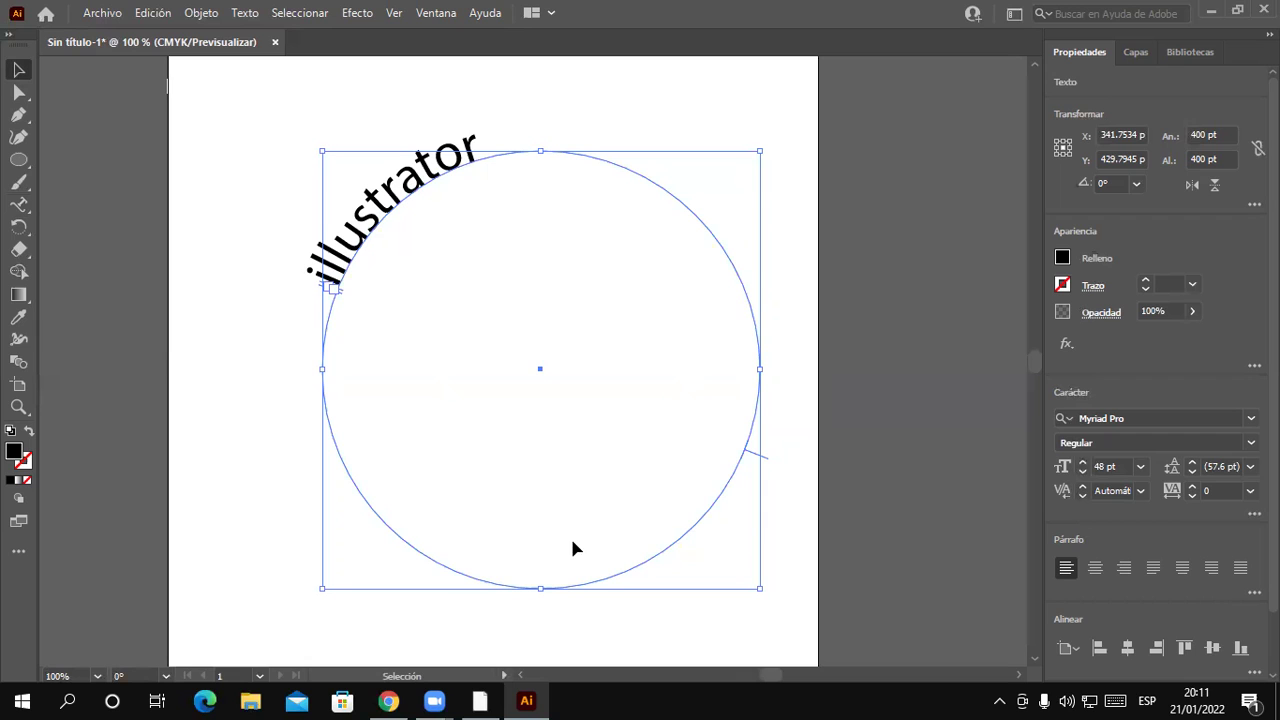
# Minimize Illustrator and close Sin título-2 in Photoshop without saving
pyautogui.click(1210, 12)
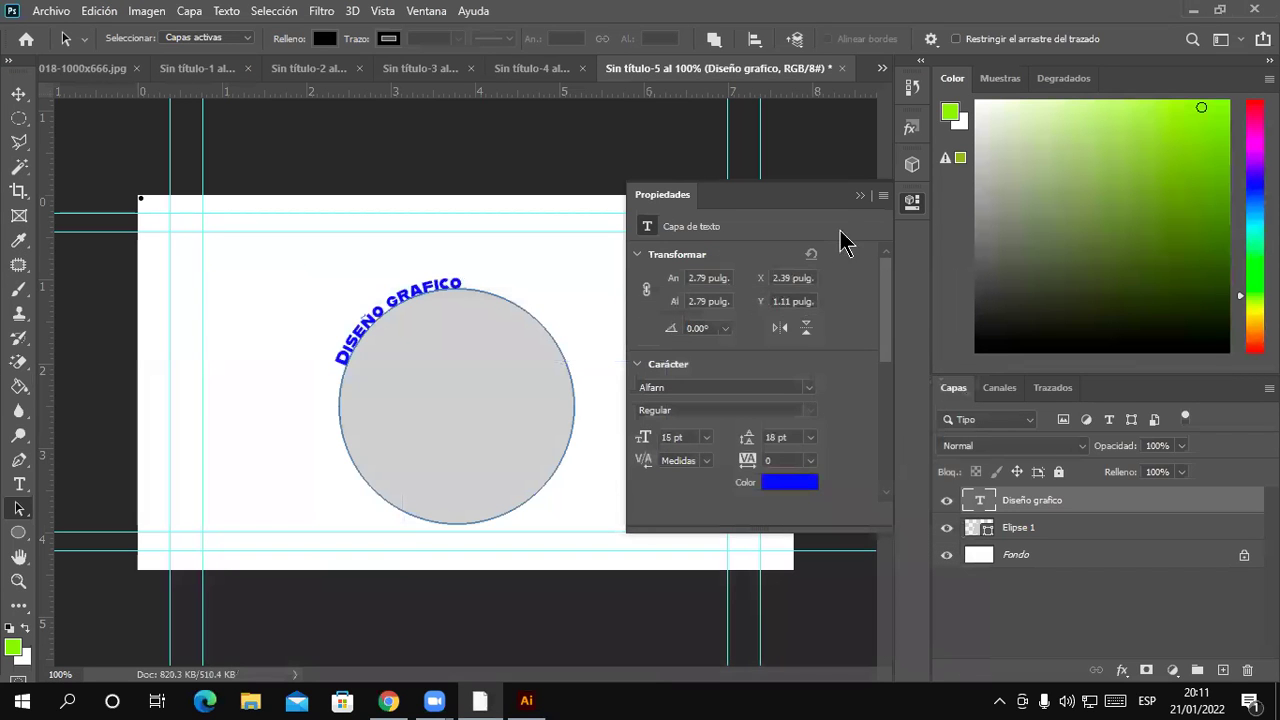
pyautogui.click(859, 197)
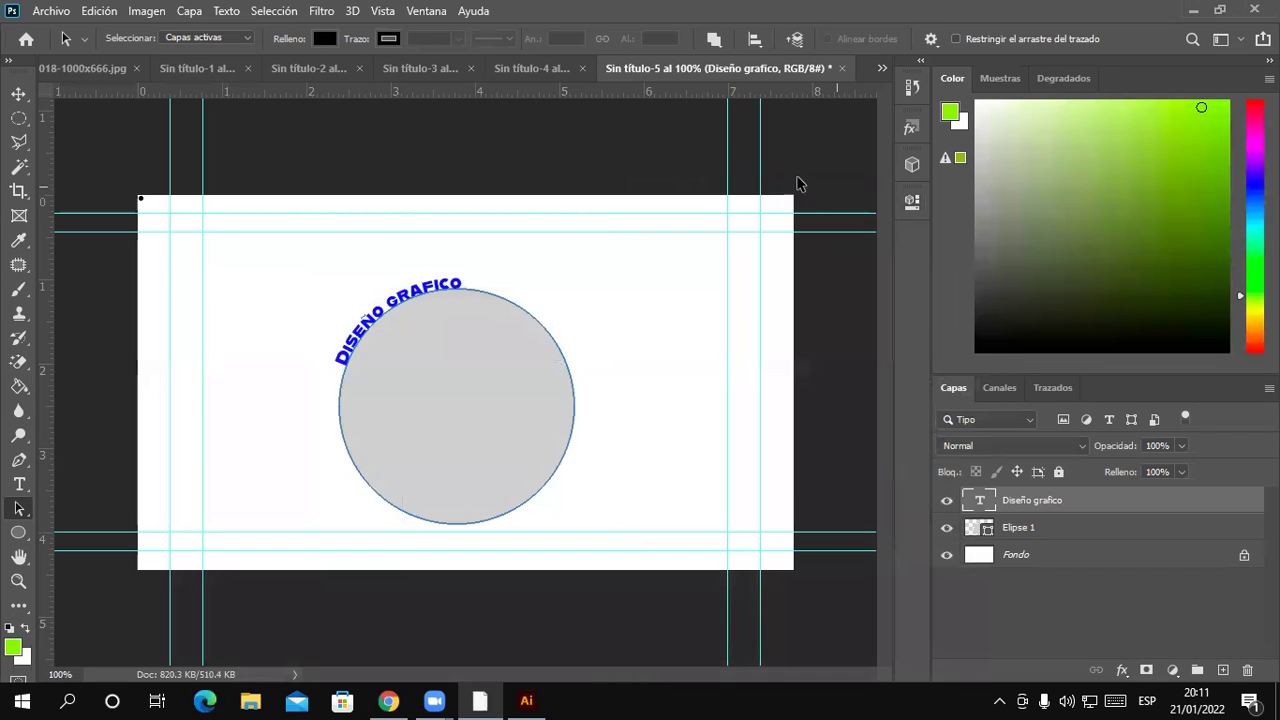
pyautogui.click(512, 68)
pyautogui.click(219, 72)
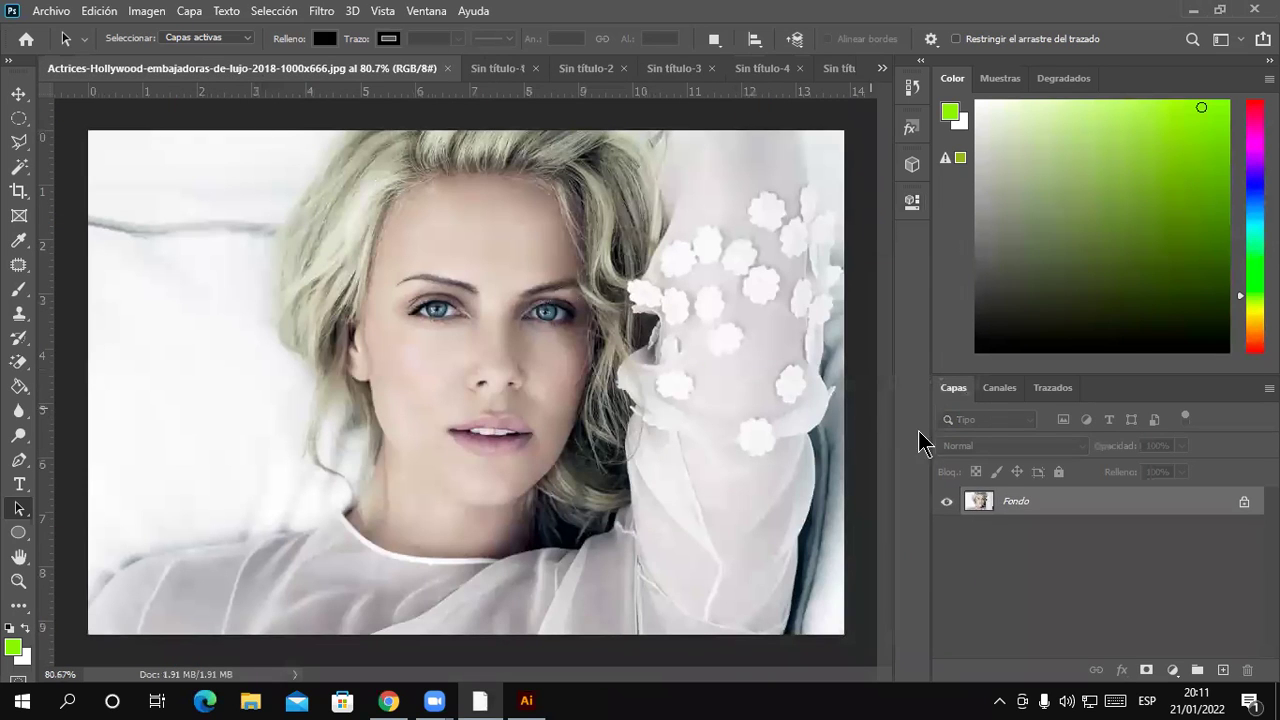
pyautogui.click(626, 68)
pyautogui.click(646, 272)
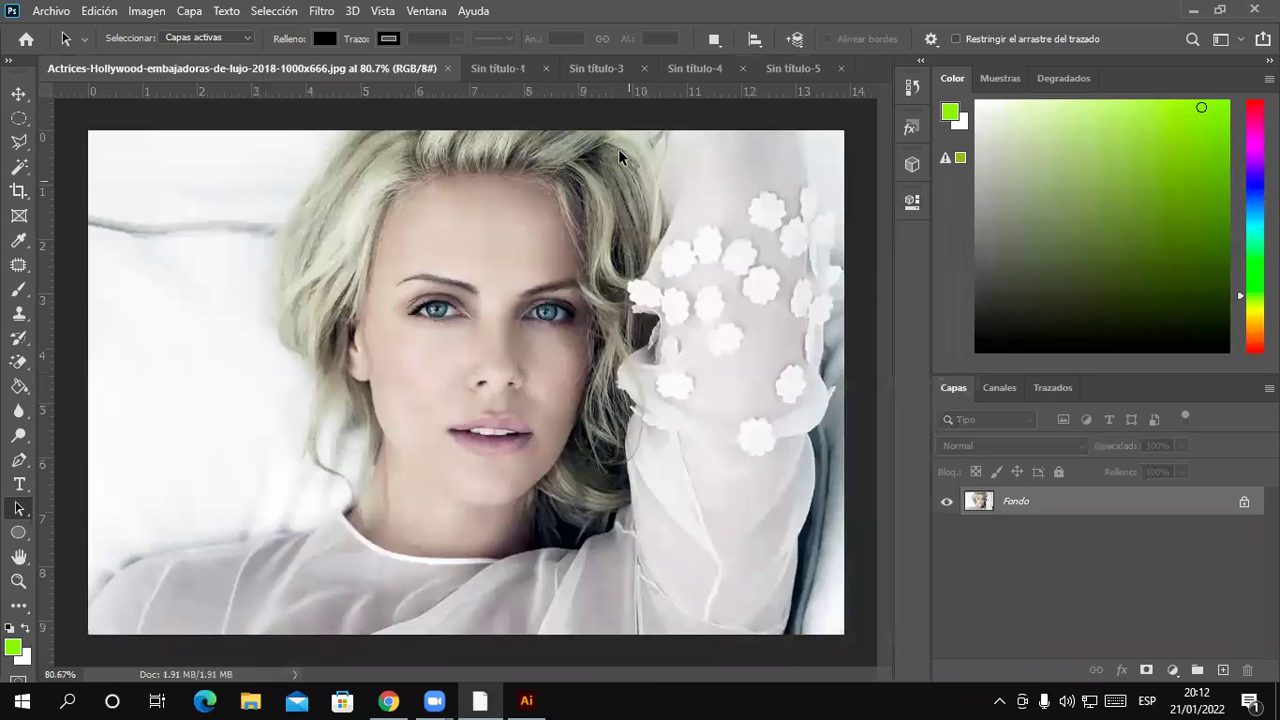
# Close Sin título-1, -4 and -5 without saving, ending on the actress portrait photo
pyautogui.click(519, 71)
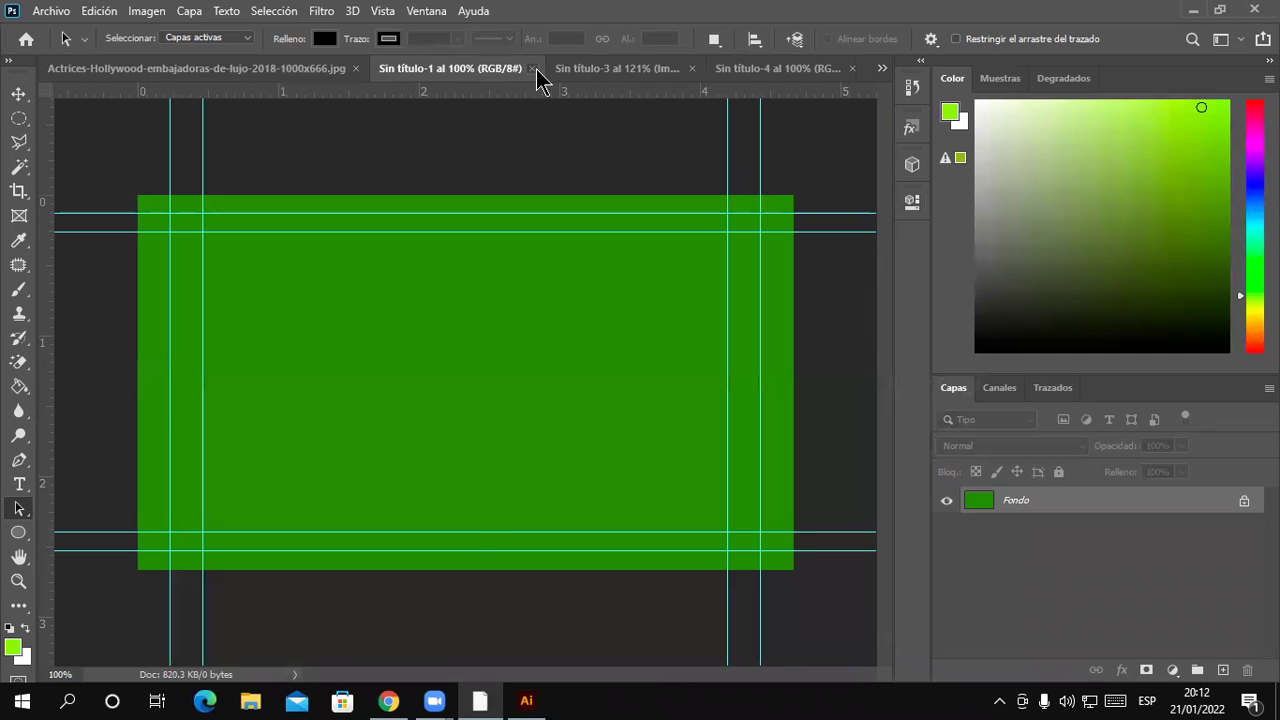
pyautogui.click(536, 69)
pyautogui.click(514, 66)
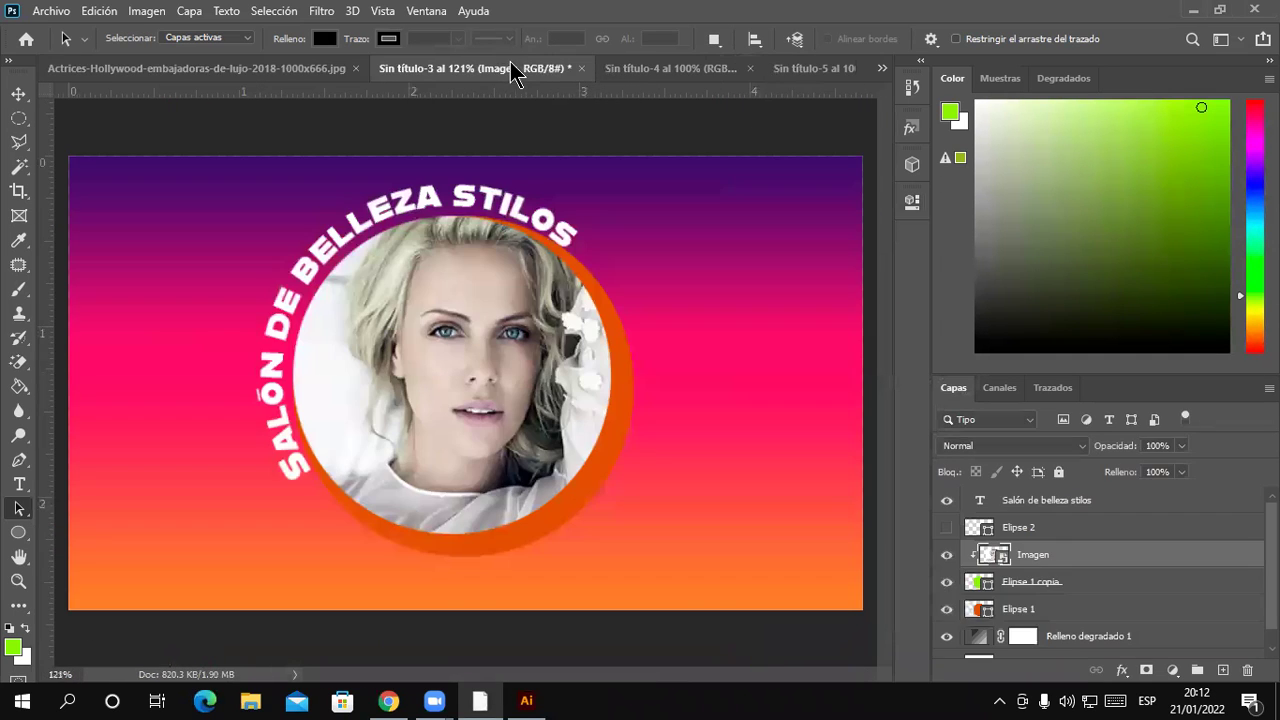
pyautogui.click(638, 68)
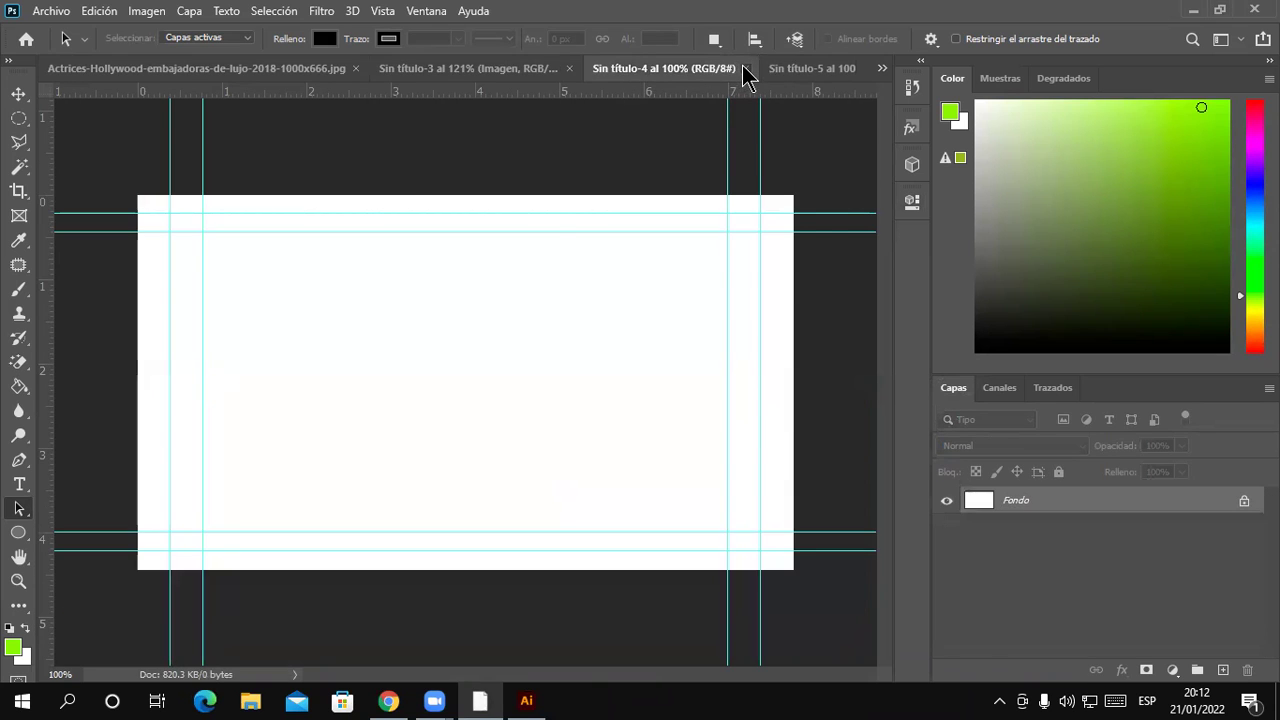
pyautogui.click(744, 70)
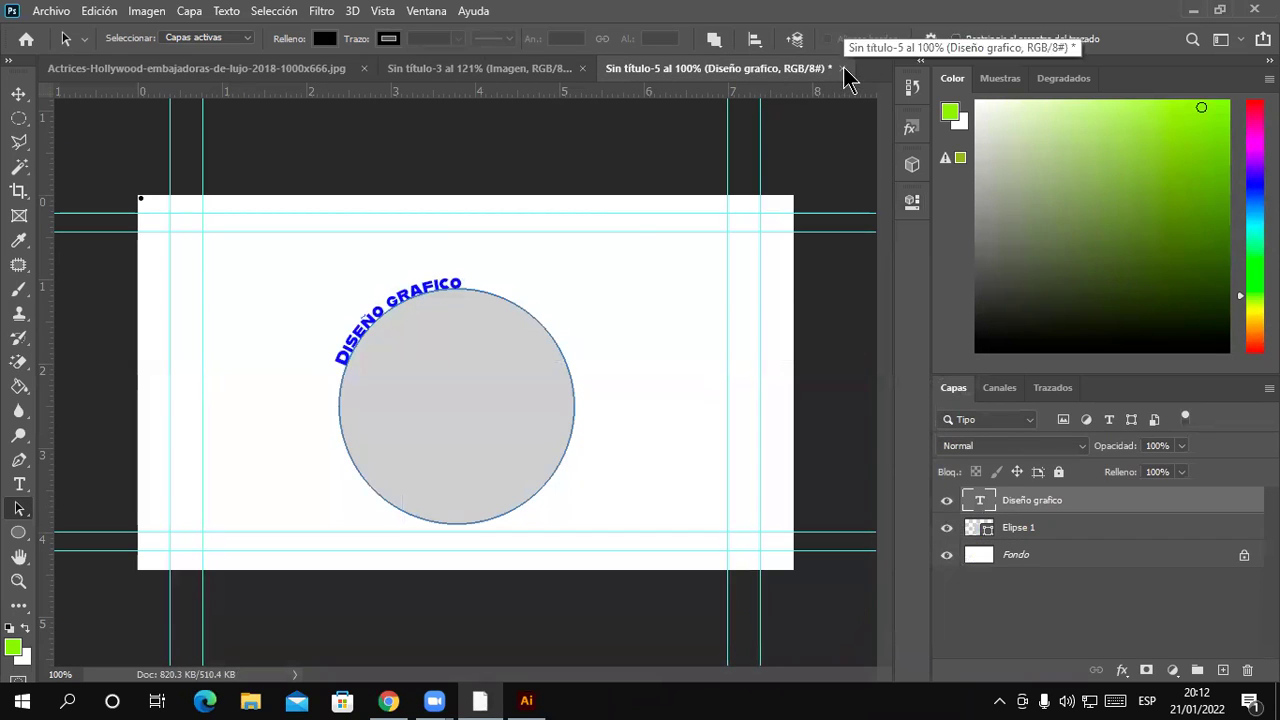
pyautogui.click(842, 68)
pyautogui.click(665, 272)
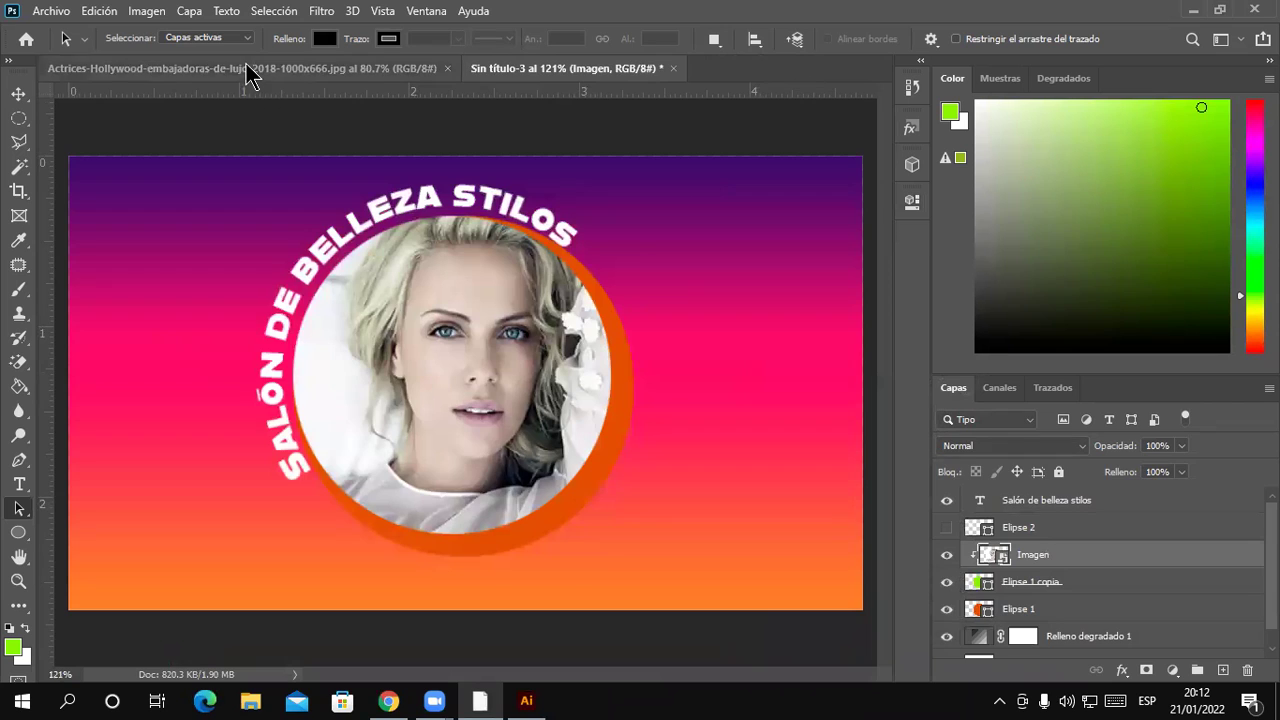
pyautogui.click(282, 68)
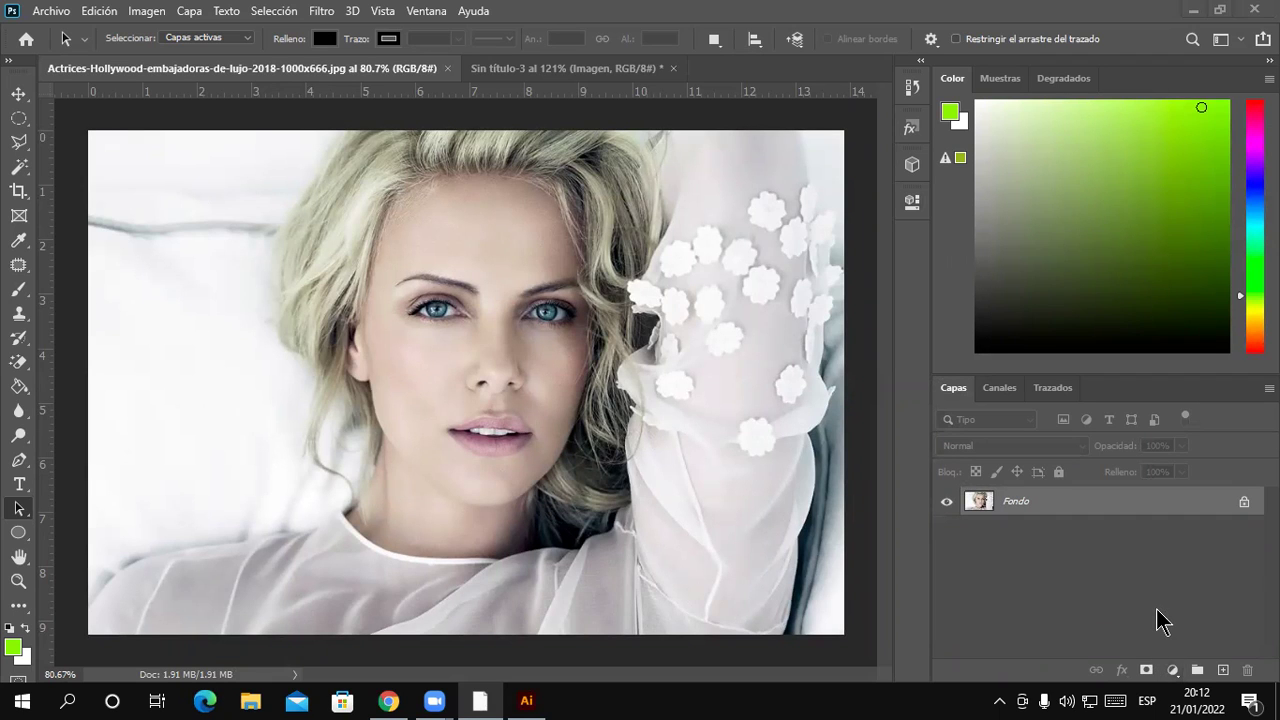
# Add a Degradado fill layer using the orange-yellow Naranja_05 preset from the Naranjas group
pyautogui.click(1174, 669)
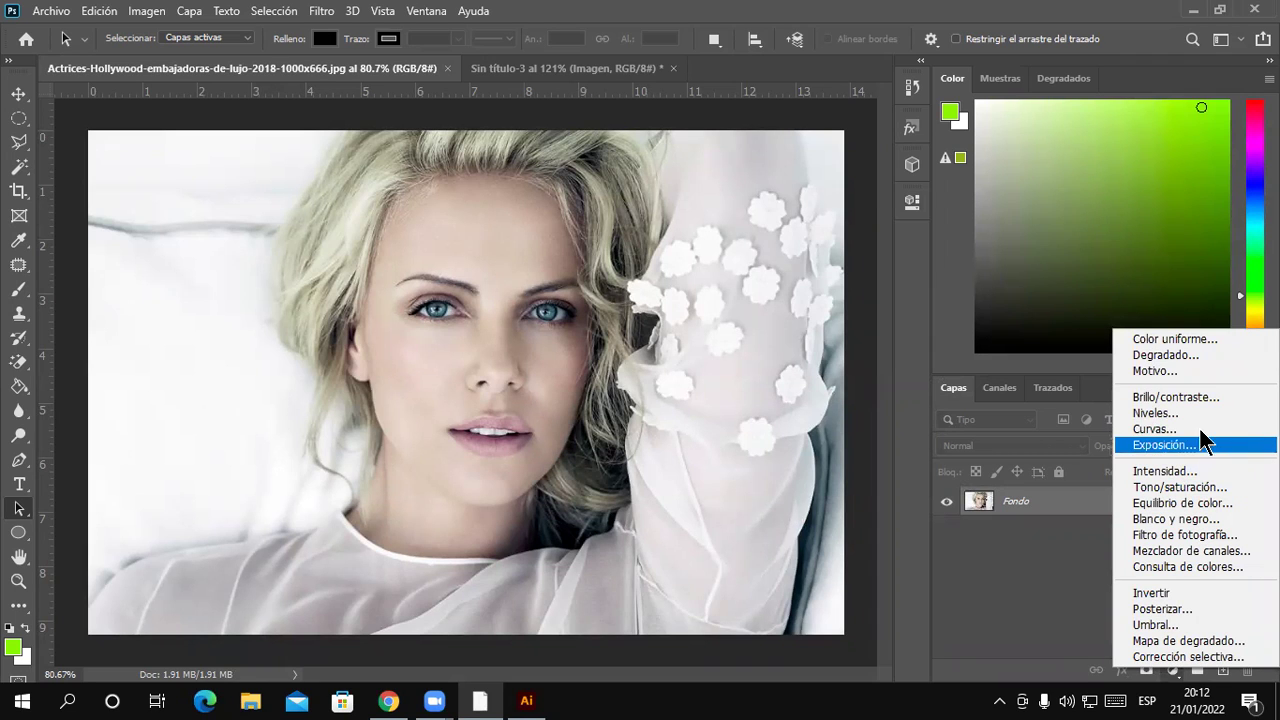
pyautogui.click(1185, 360)
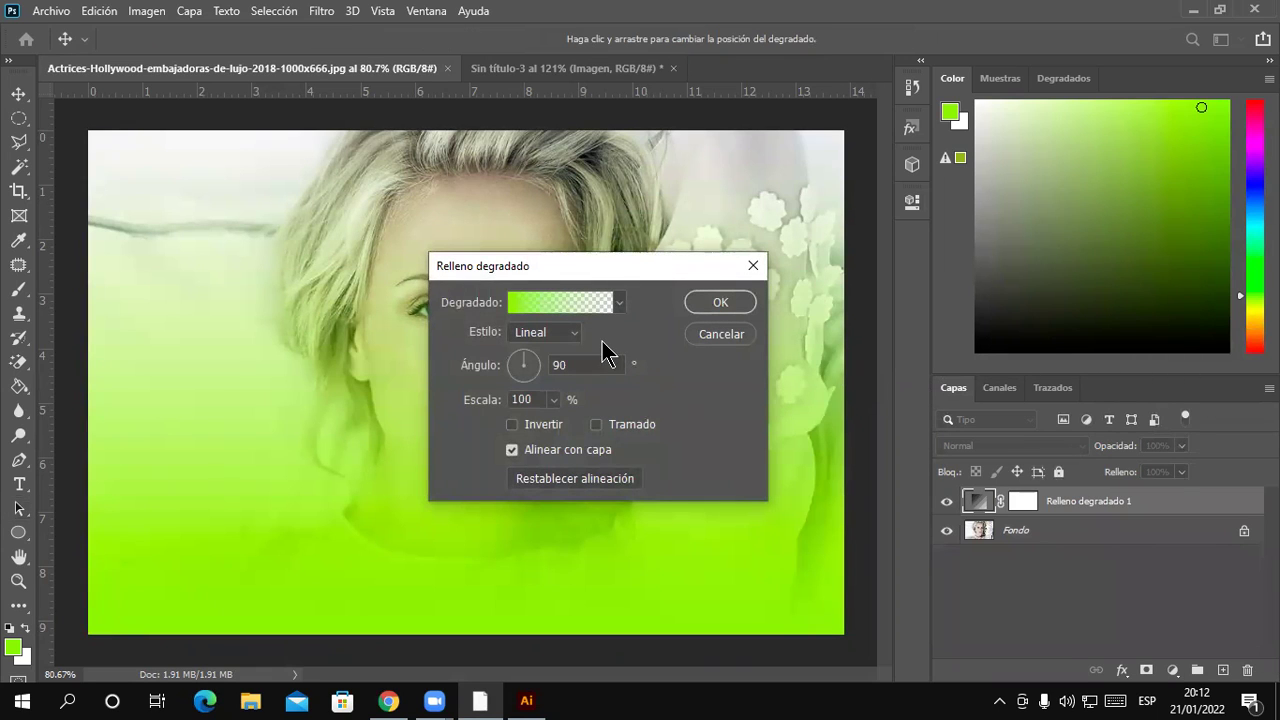
pyautogui.moveTo(589, 270); pyautogui.dragTo(920, 223)
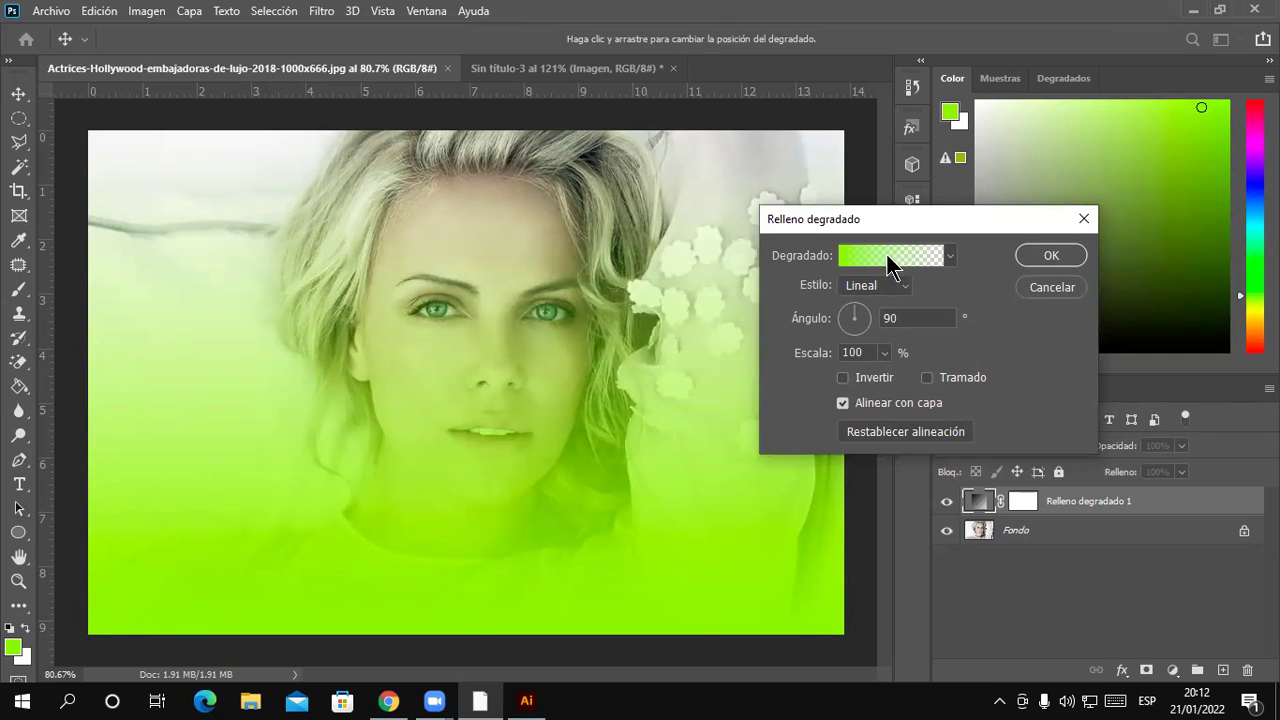
pyautogui.click(877, 252)
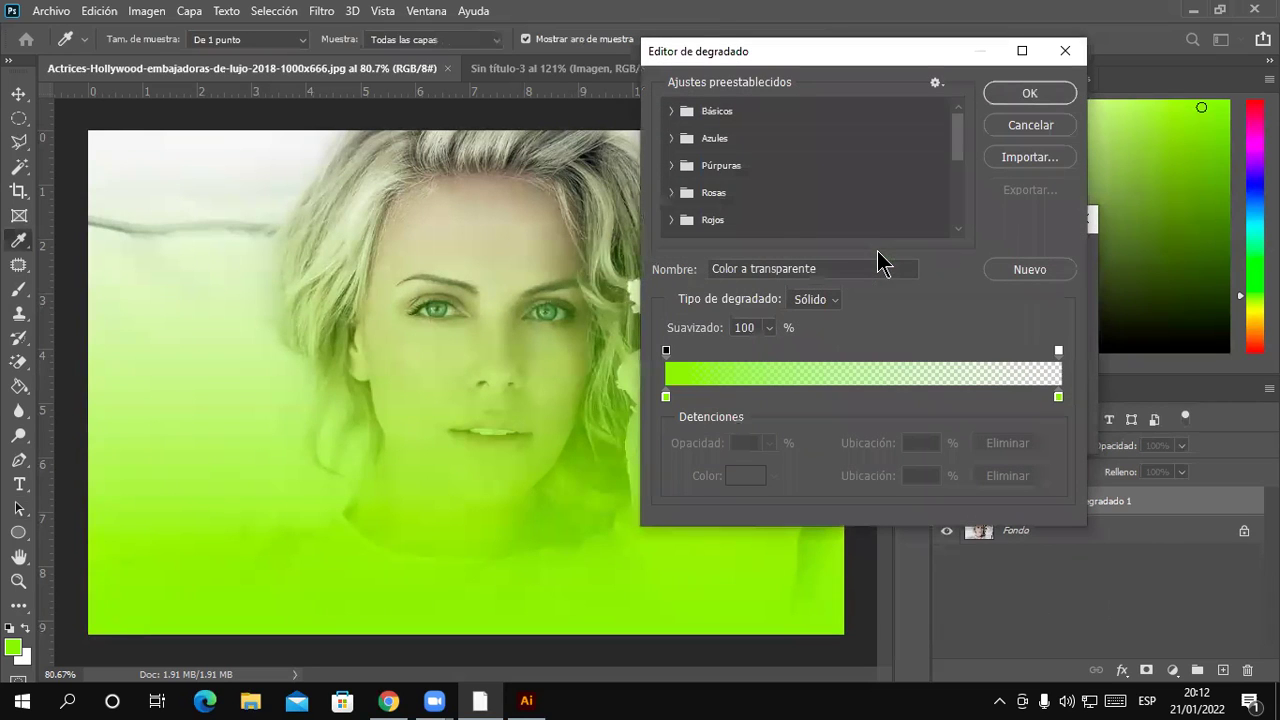
pyautogui.click(671, 166)
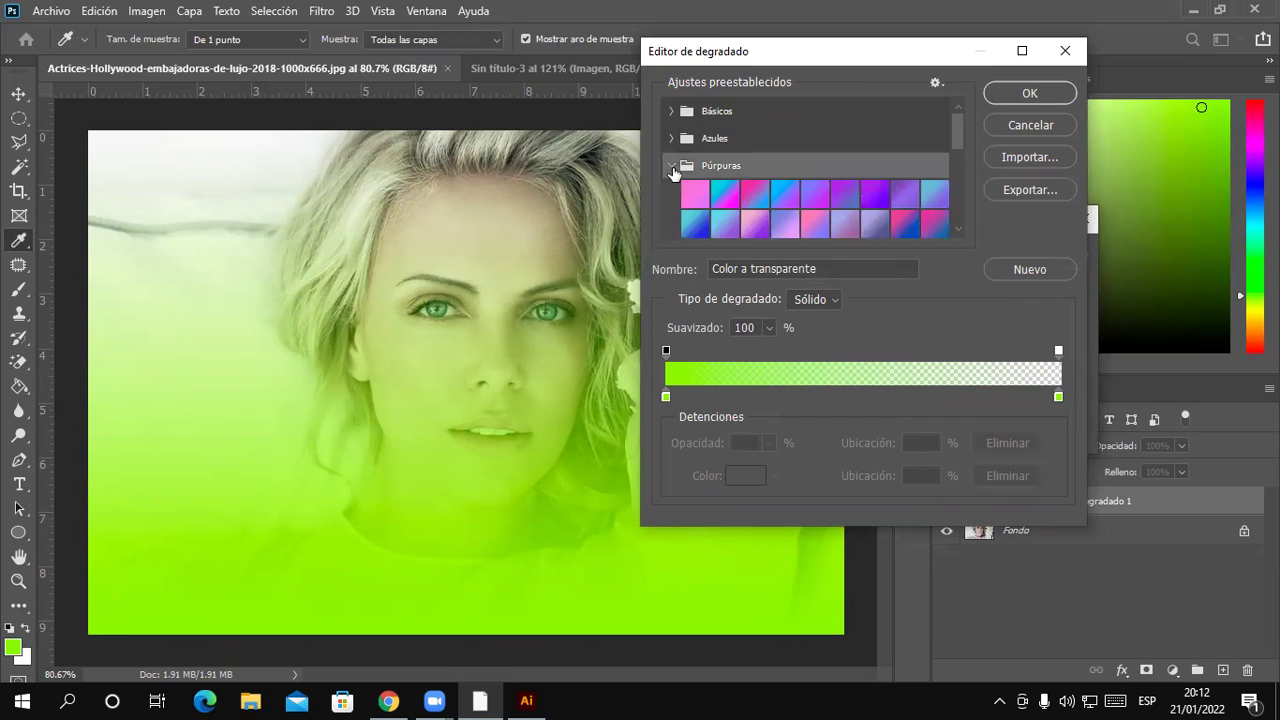
pyautogui.click(671, 167)
pyautogui.scroll(-1, 700, 215)
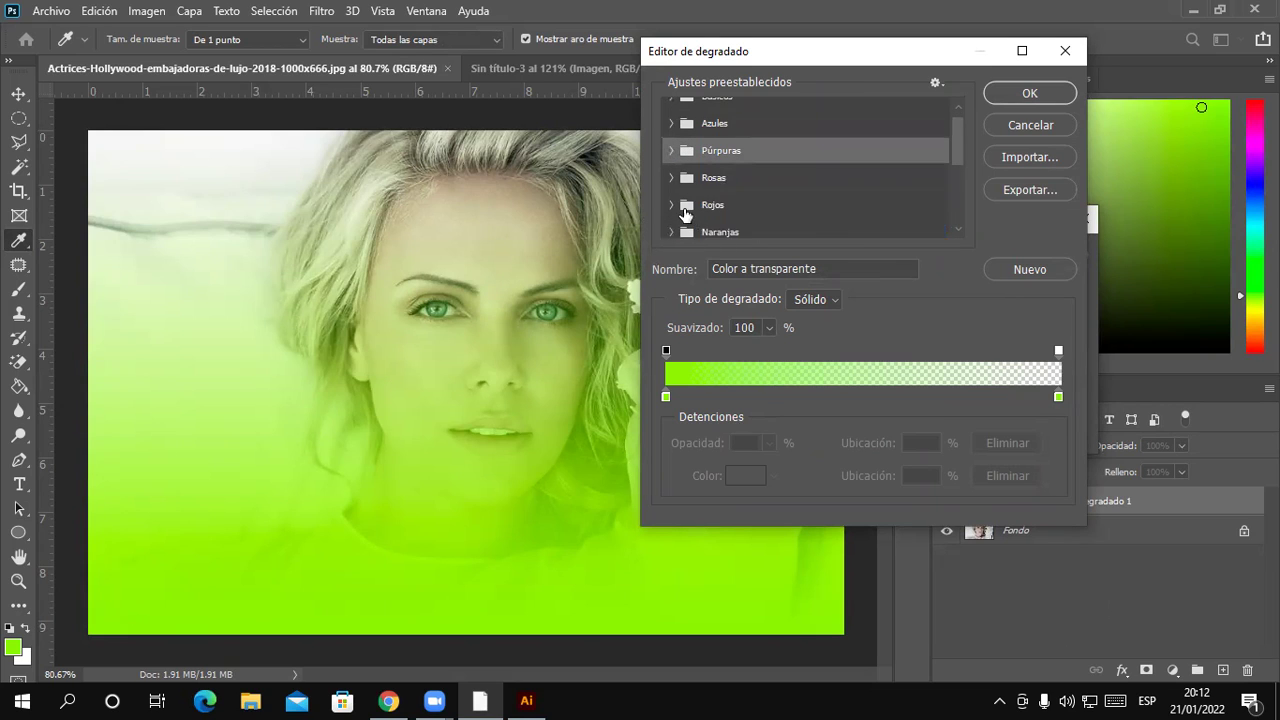
pyautogui.scroll(-2, 686, 214)
pyautogui.click(673, 202)
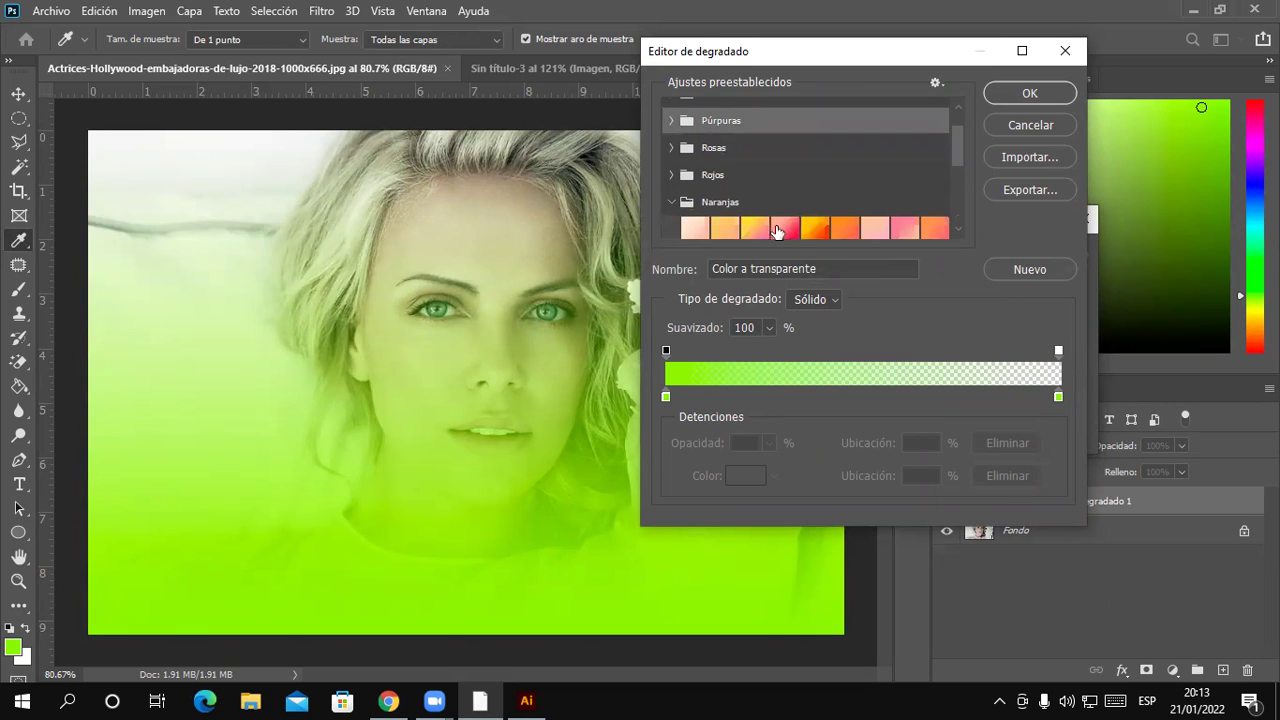
pyautogui.click(814, 228)
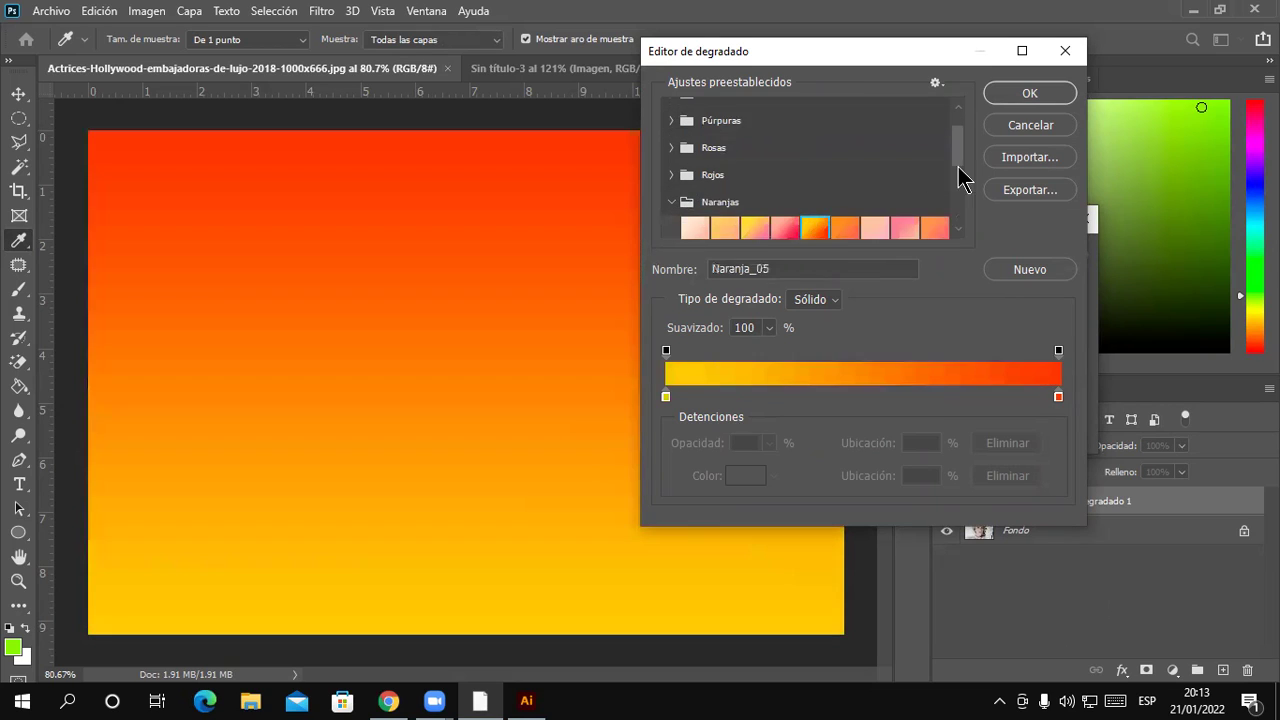
pyautogui.click(1034, 92)
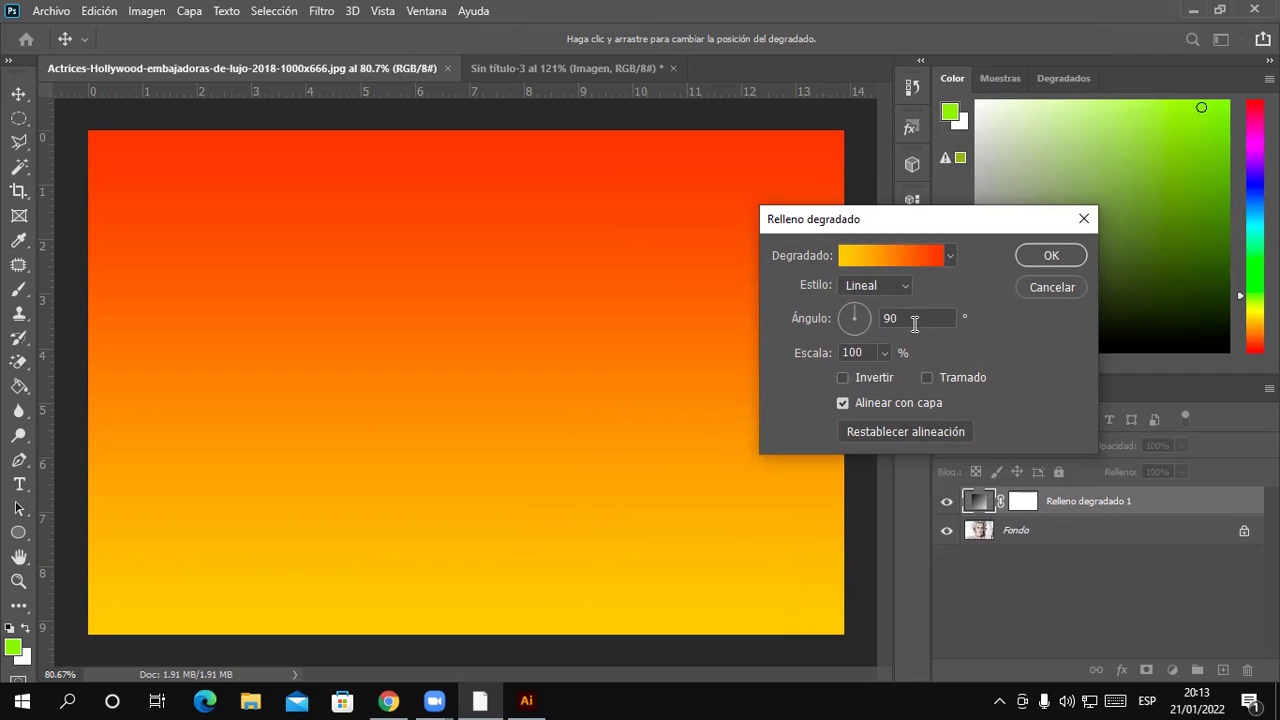
pyautogui.click(1052, 257)
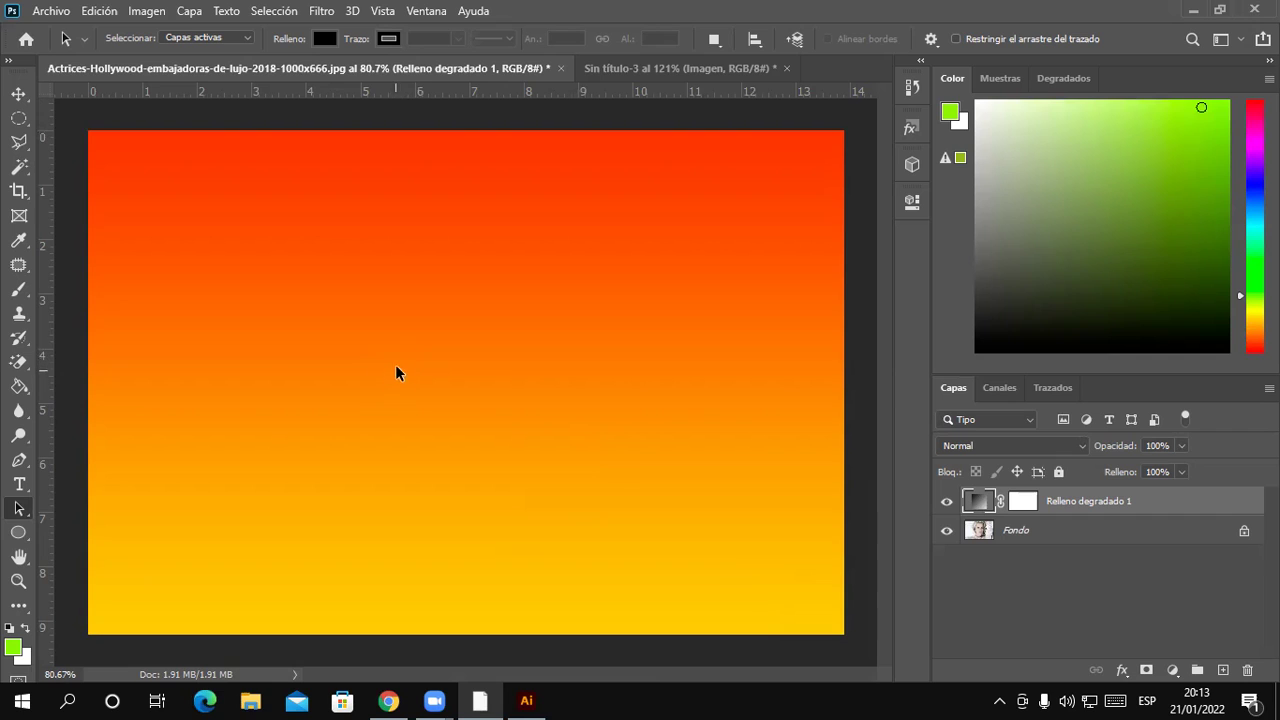
# Reselect the Relleno degradado 1 layer above Fondo and switch to the shape tools
pyautogui.click(1001, 540)
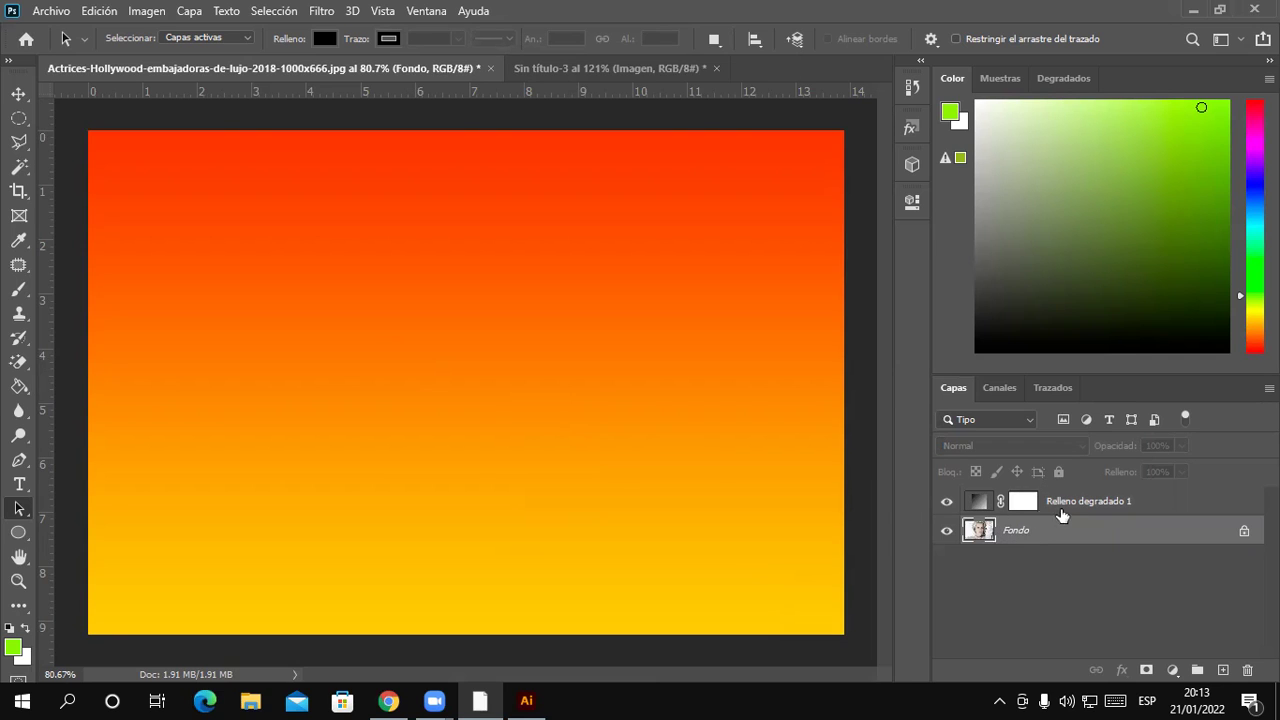
pyautogui.click(978, 505)
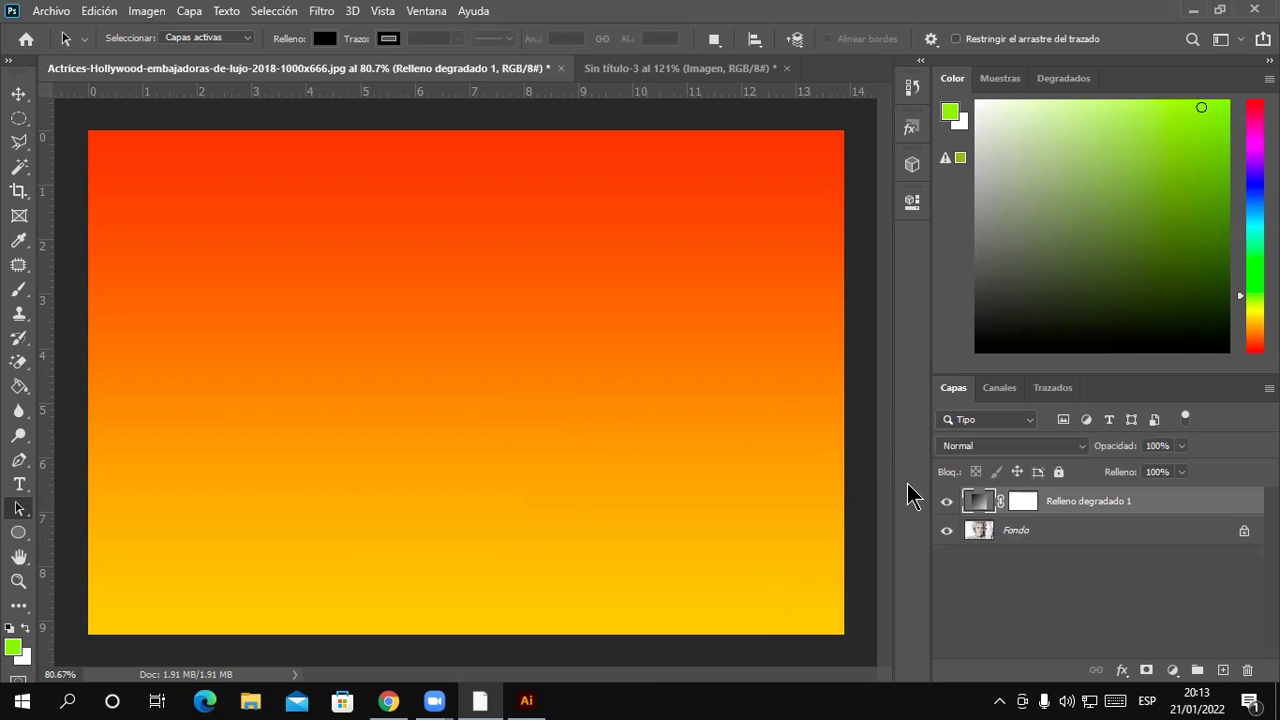
pyautogui.click(19, 533)
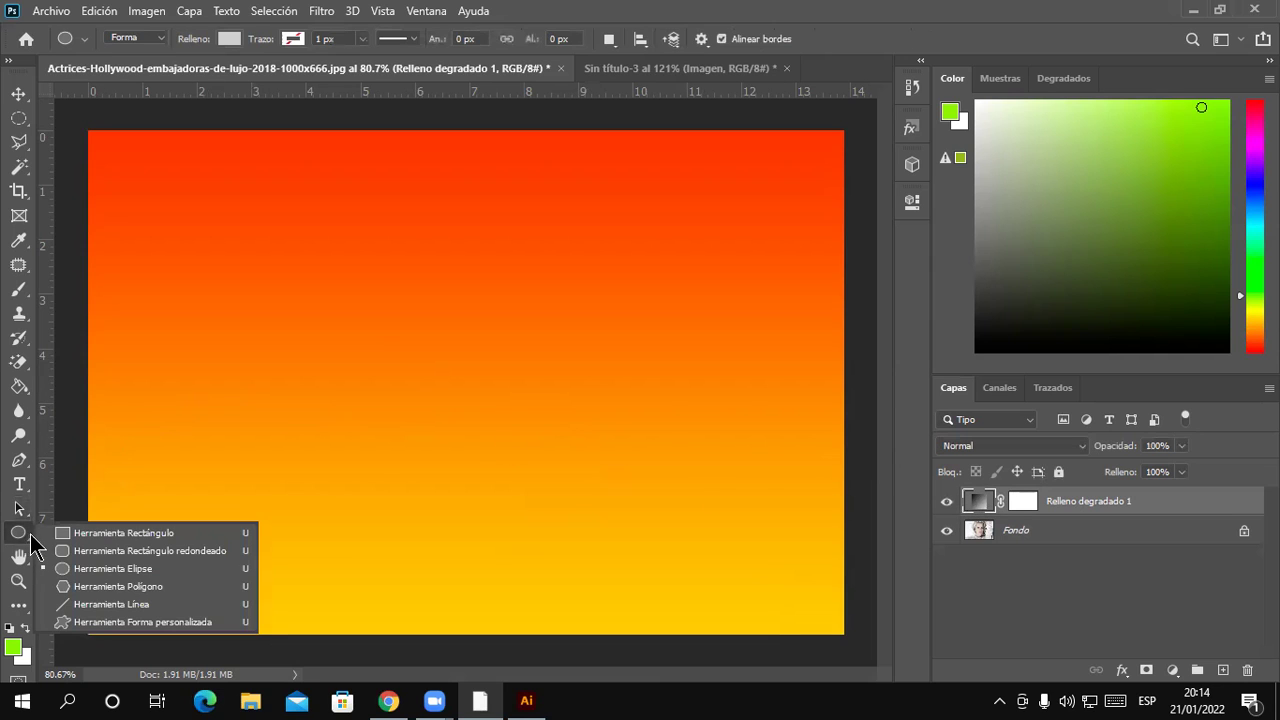
# Draw a 265 × 265 px grey circle, Elipse 1, and close the Propiedades panel
pyautogui.click(105, 568)
pyautogui.moveTo(282, 190)
pyautogui.mouseDown()
pyautogui.moveTo(389, 356)
pyautogui.moveTo(493, 393)
pyautogui.mouseUp()
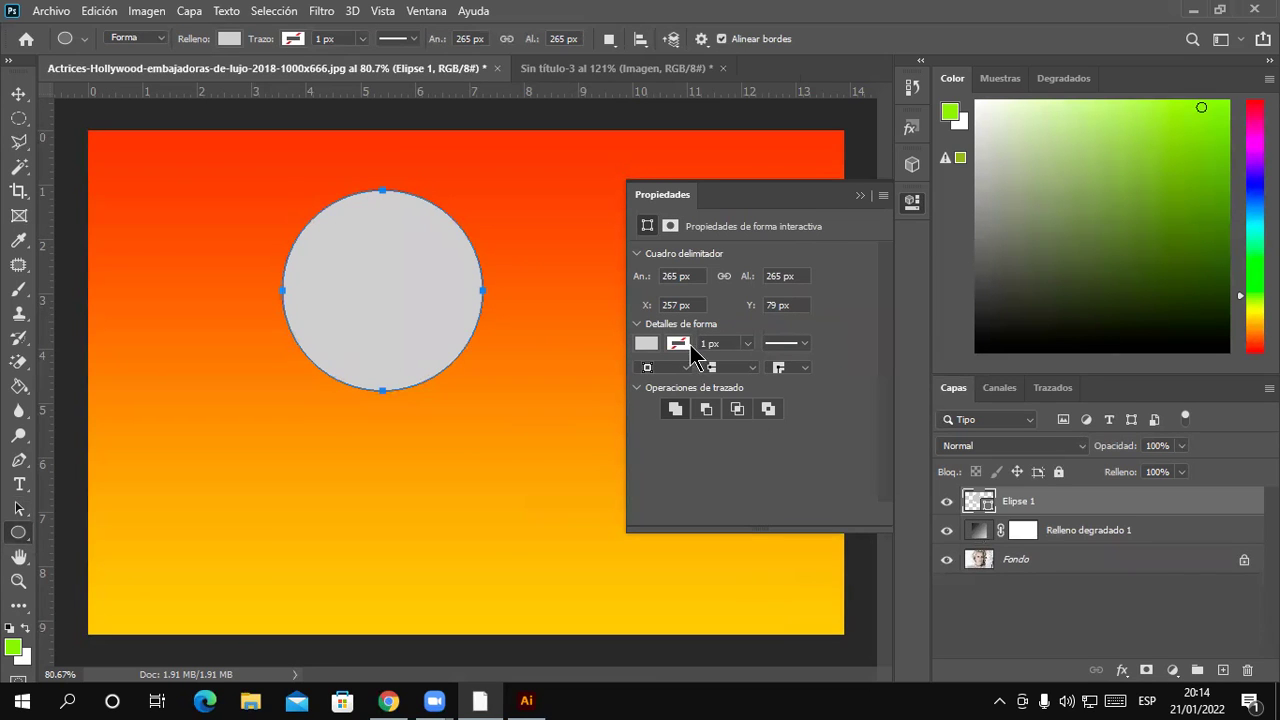
pyautogui.click(860, 195)
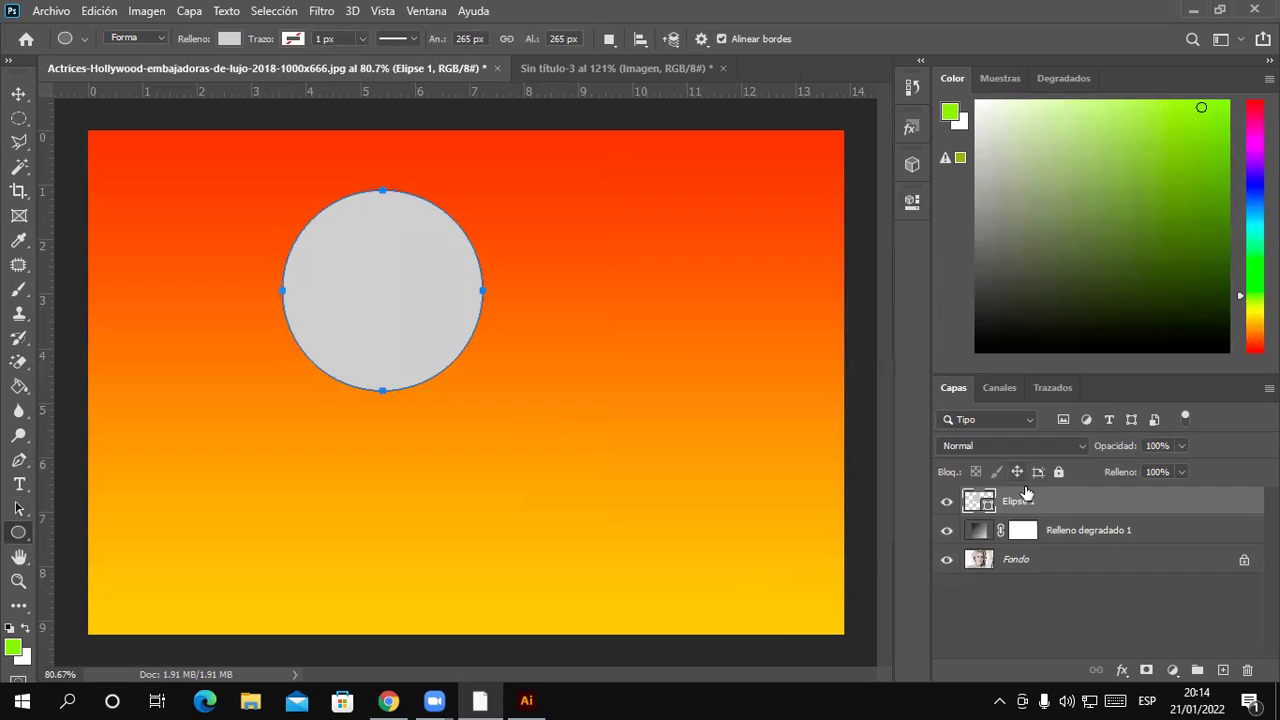
# Give Elipse 1 a white (ffffff) 4 px Trazo stroke effect, then select the Fondo layer
pyautogui.click(1121, 667)
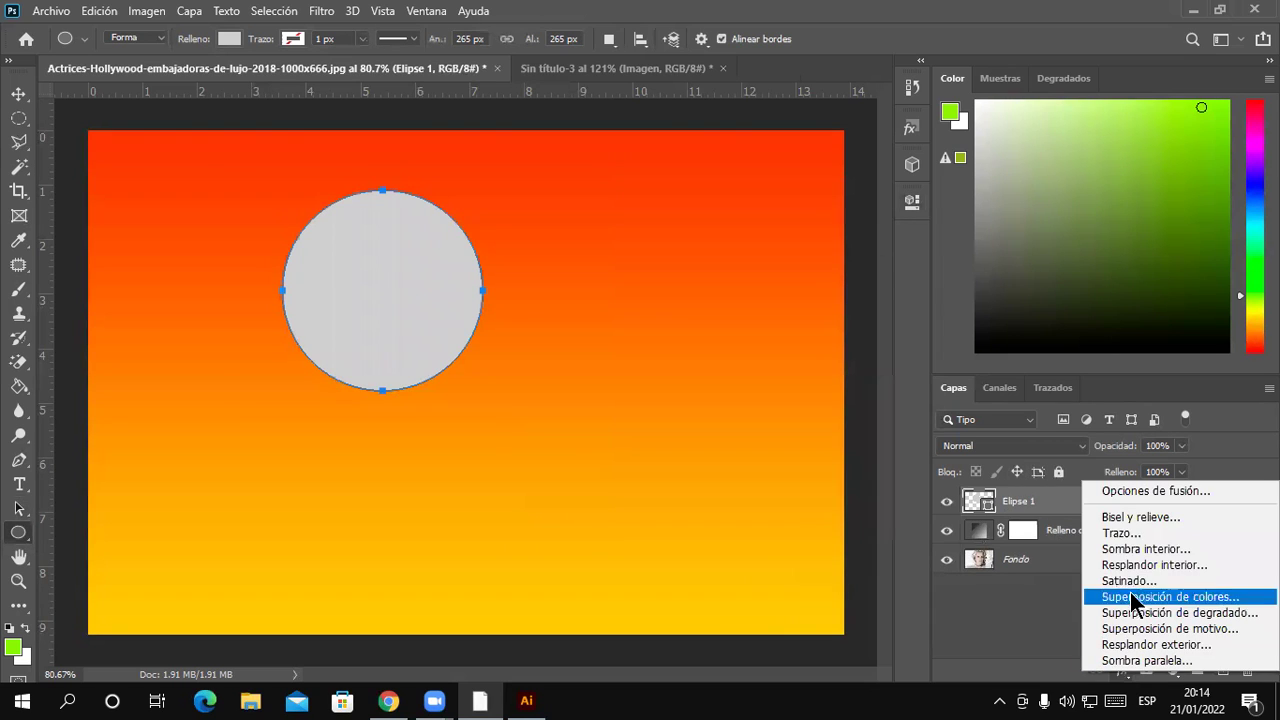
pyautogui.click(1128, 538)
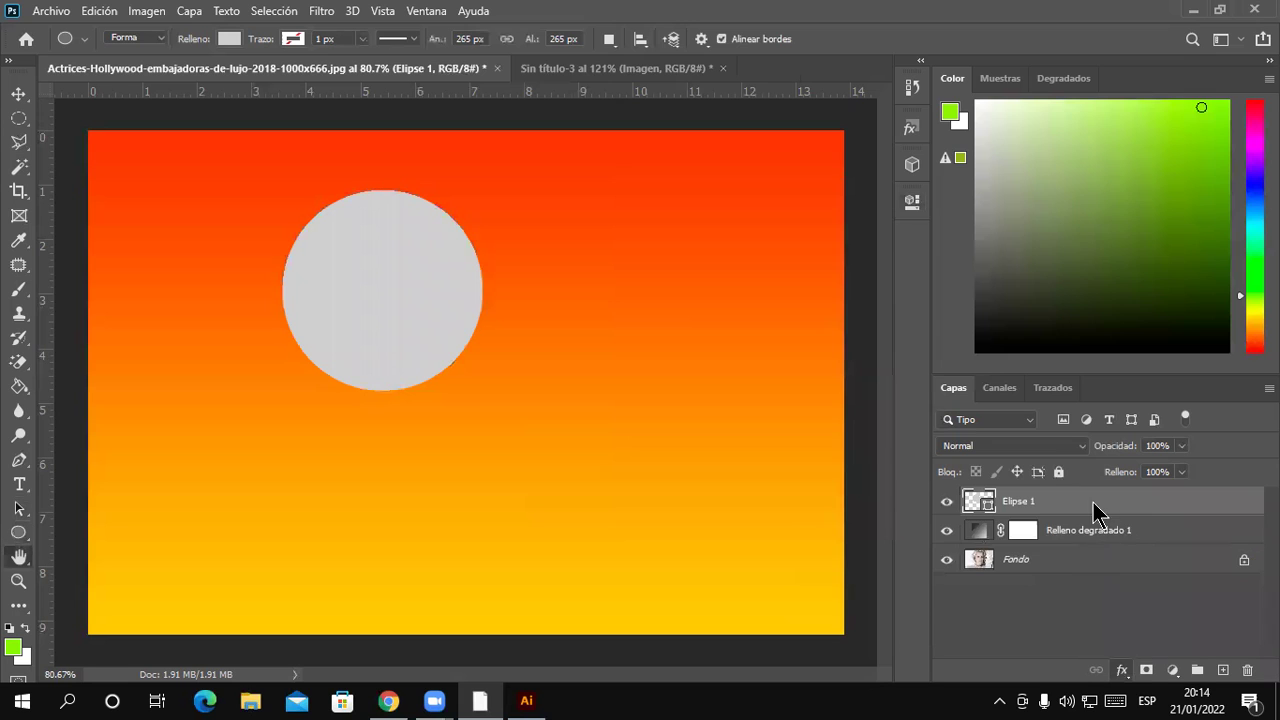
pyautogui.click(800, 222)
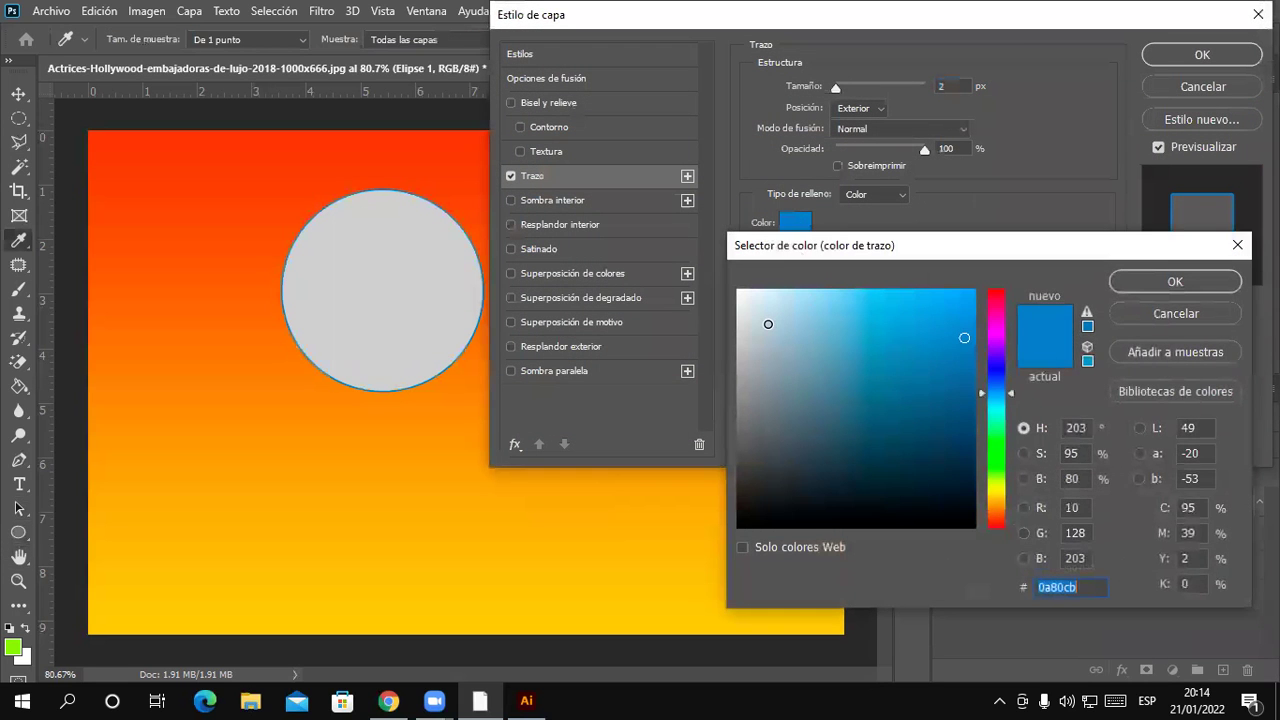
pyautogui.write('ffffff')
pyautogui.click(1150, 285)
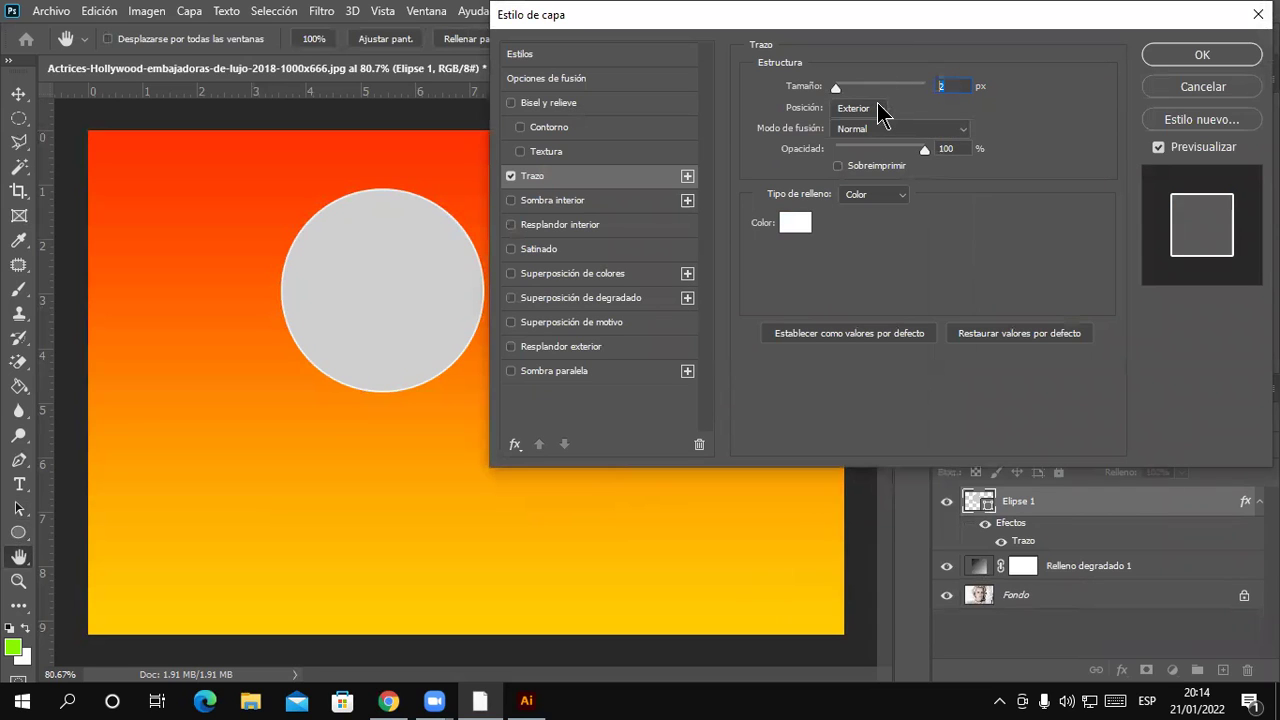
pyautogui.press('Up')
pyautogui.press('Up')
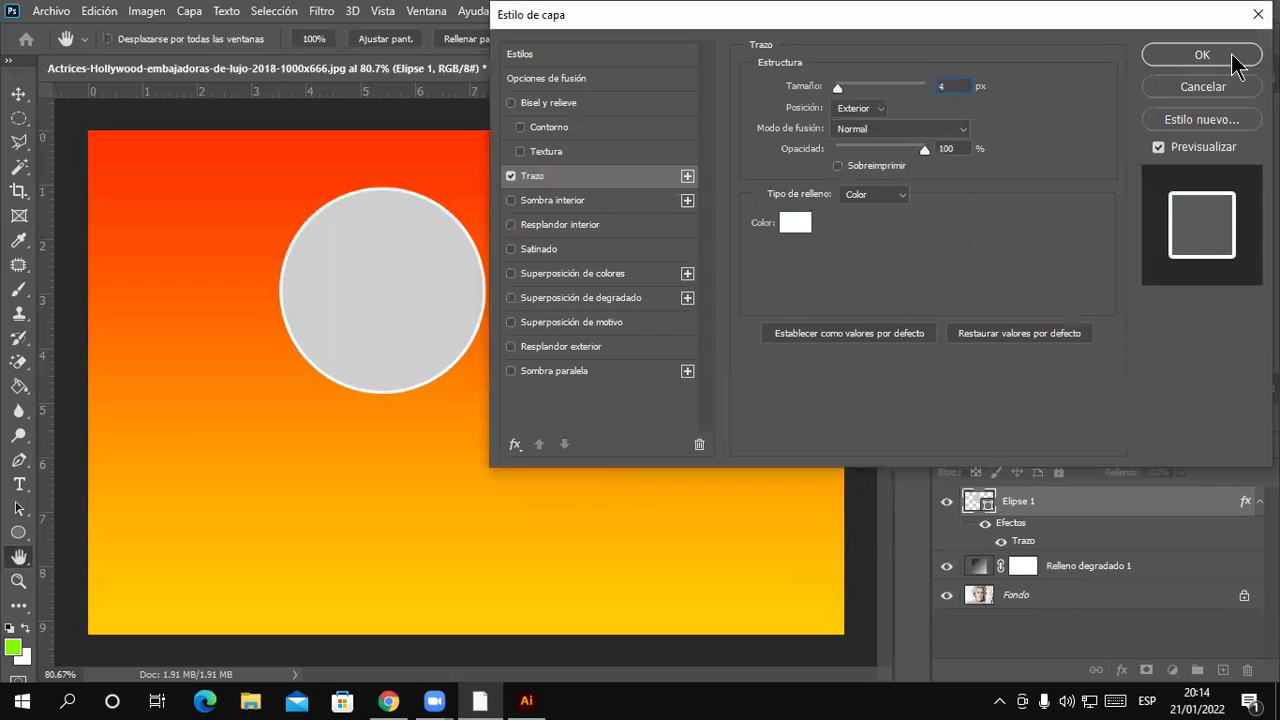
pyautogui.click(1233, 57)
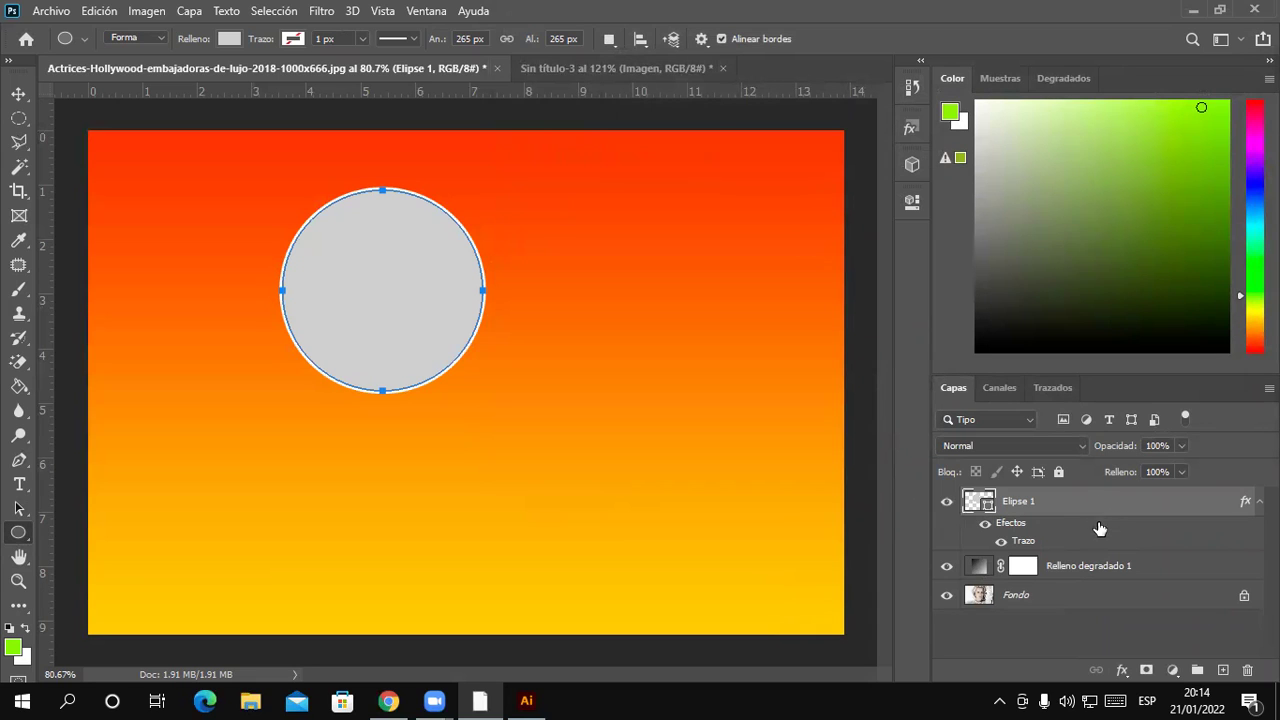
pyautogui.click(1087, 570)
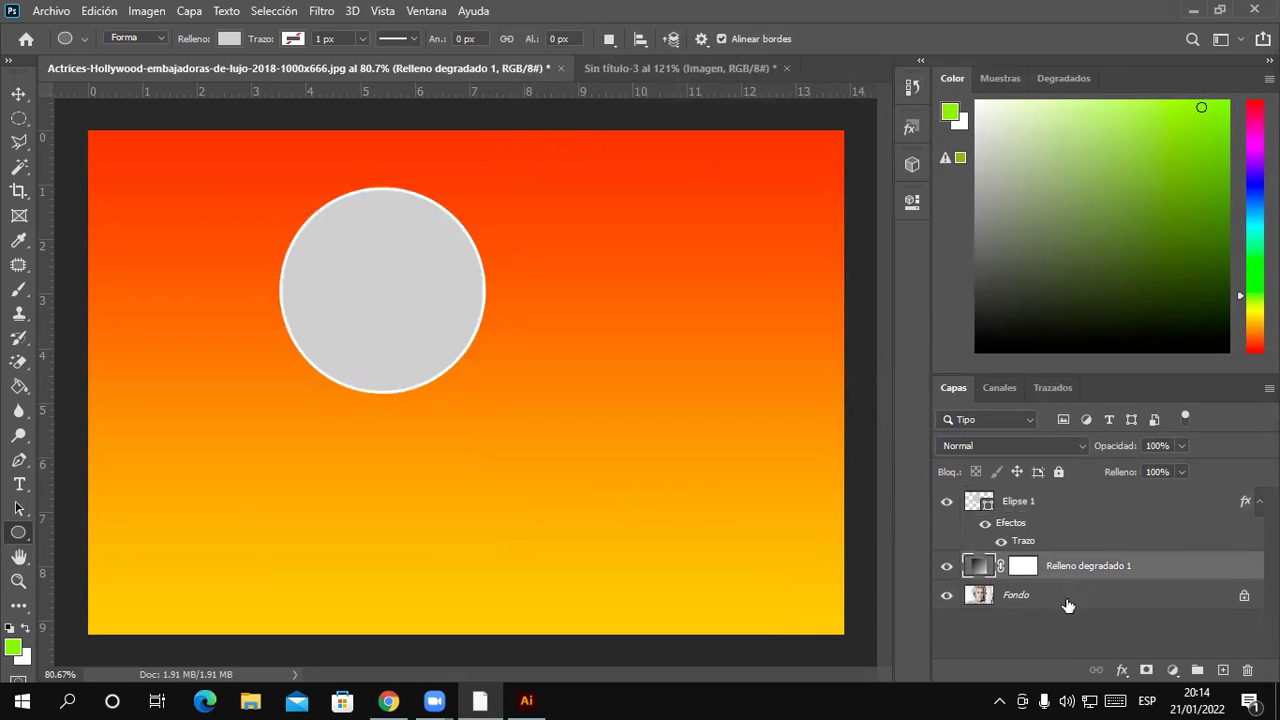
pyautogui.click(1065, 603)
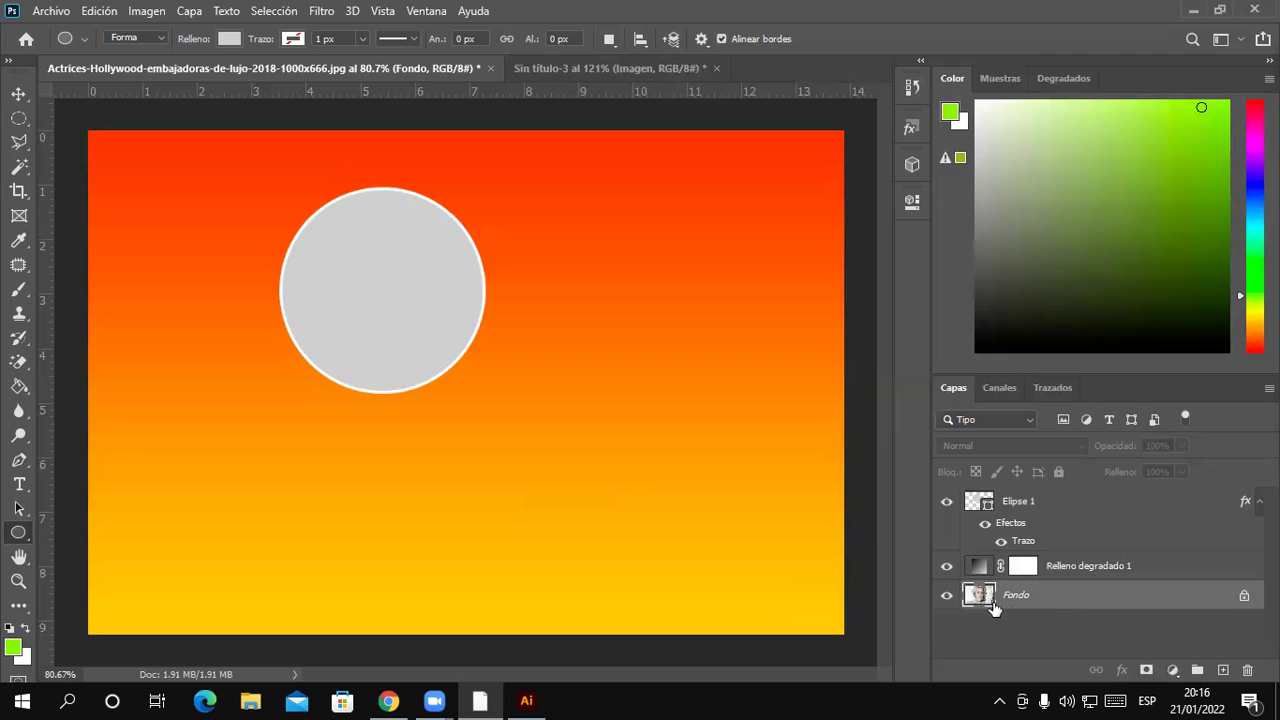
# Duplicate the Fondo layer as 'Imagen' and move it to the top of the stack
pyautogui.rightClick(1034, 606)
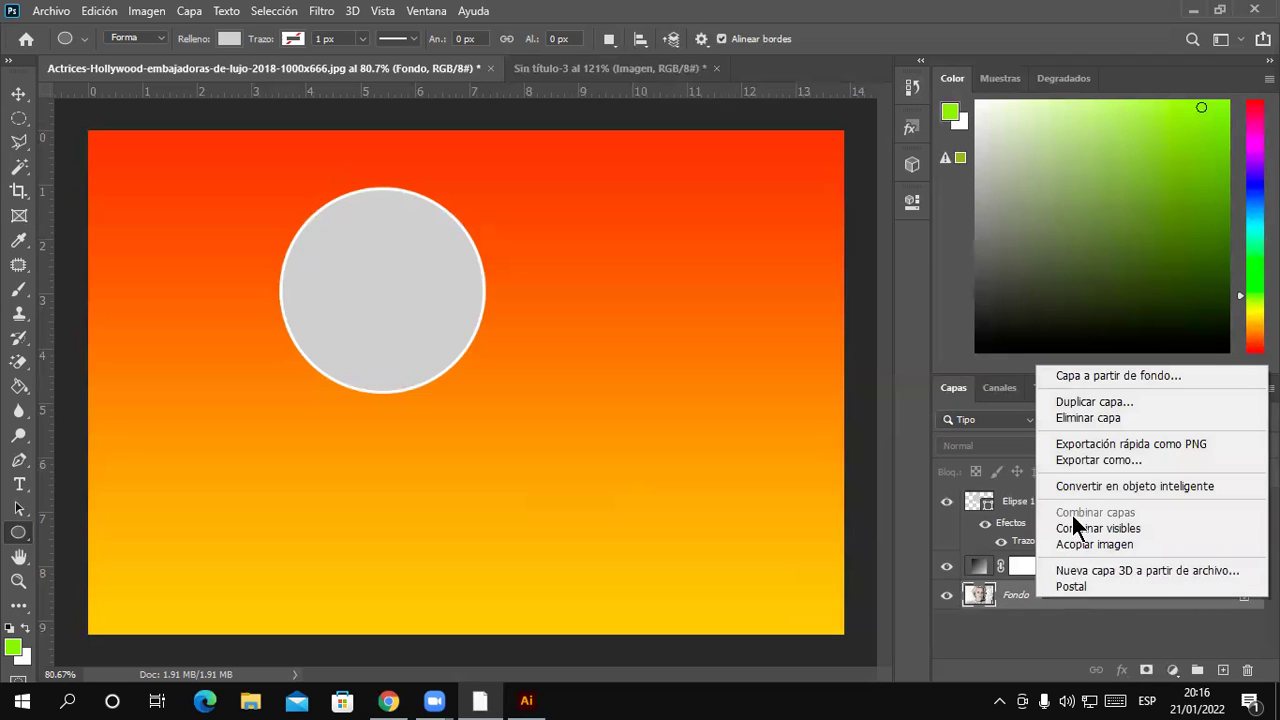
pyautogui.click(1111, 401)
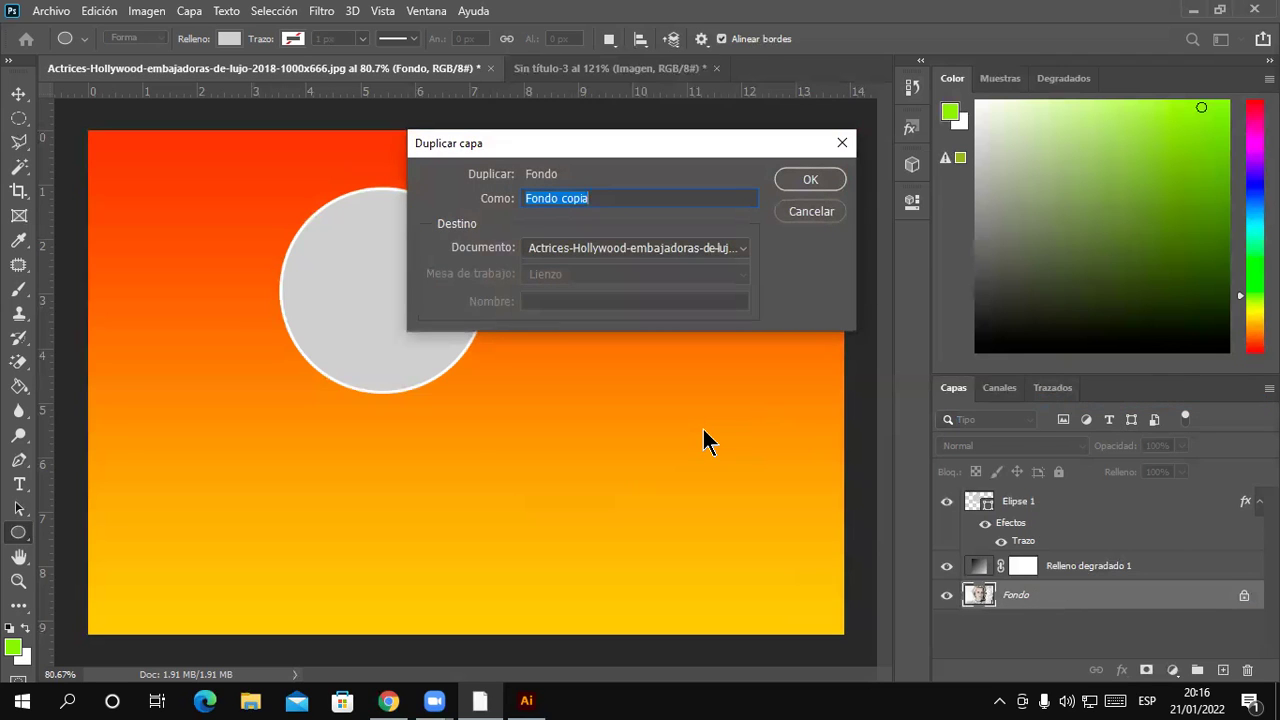
pyautogui.write('Imagen')
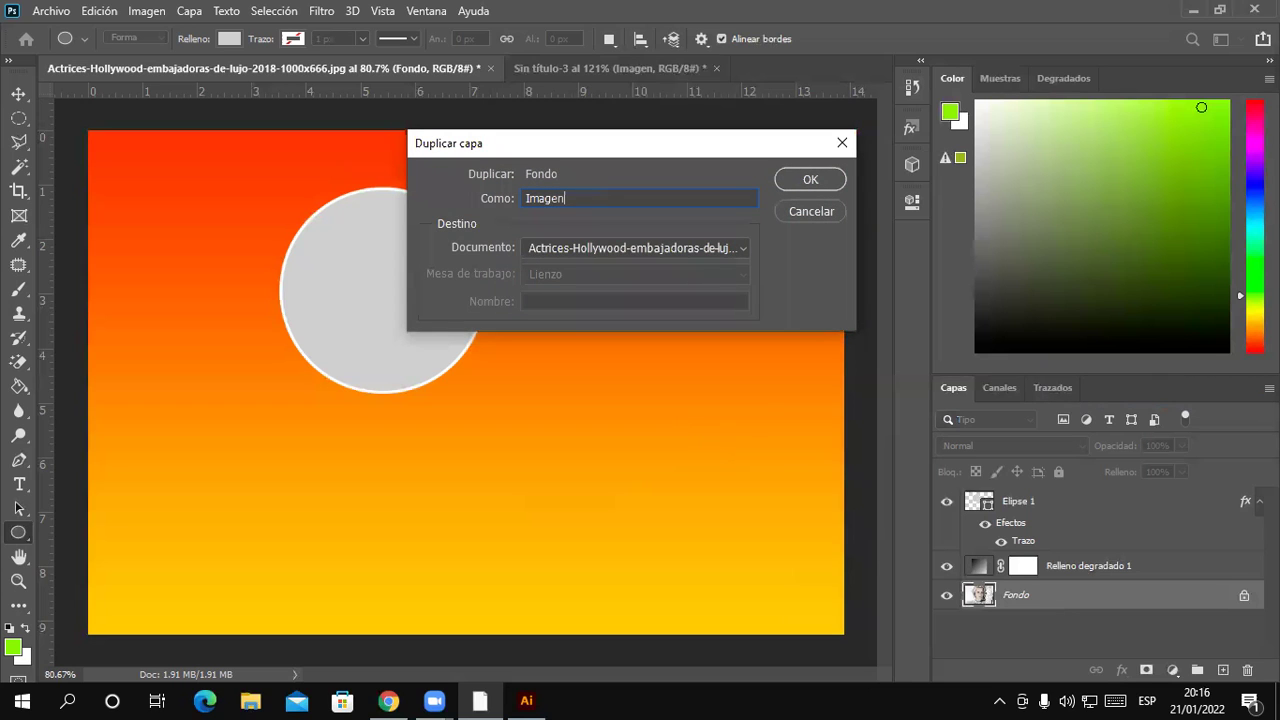
pyautogui.press('Return')
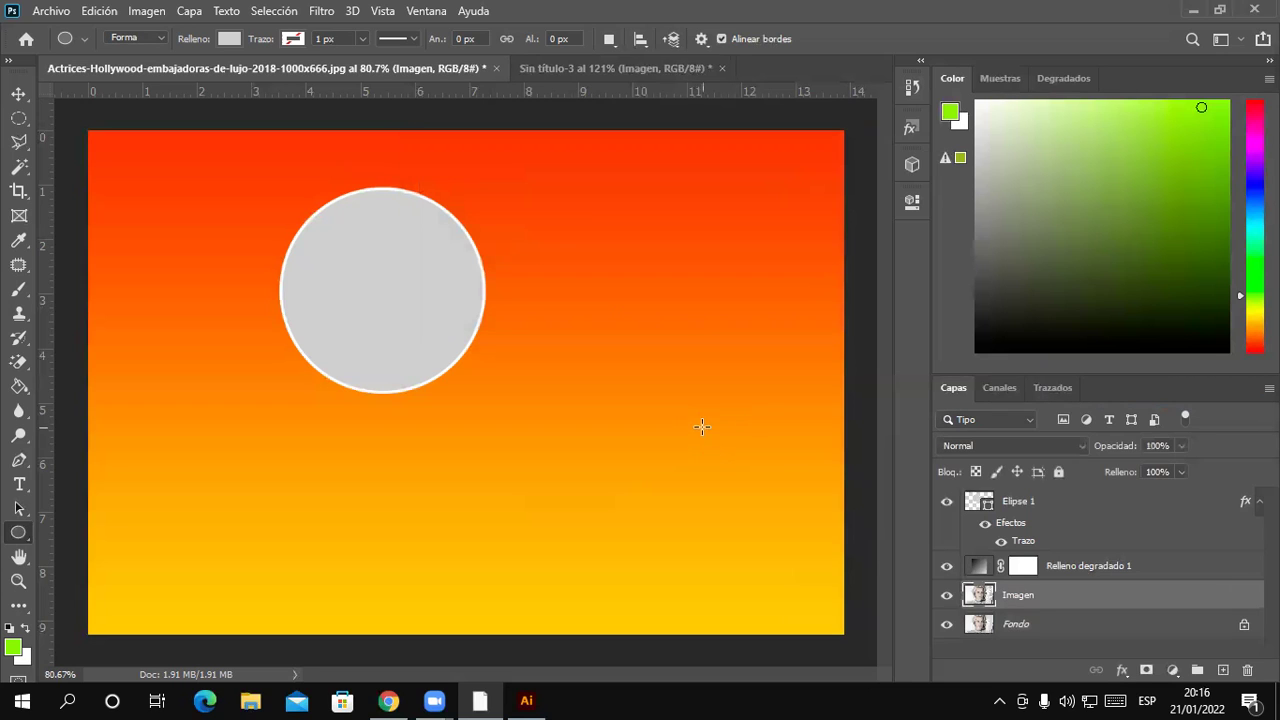
pyautogui.moveTo(1043, 594); pyautogui.dragTo(1035, 492)
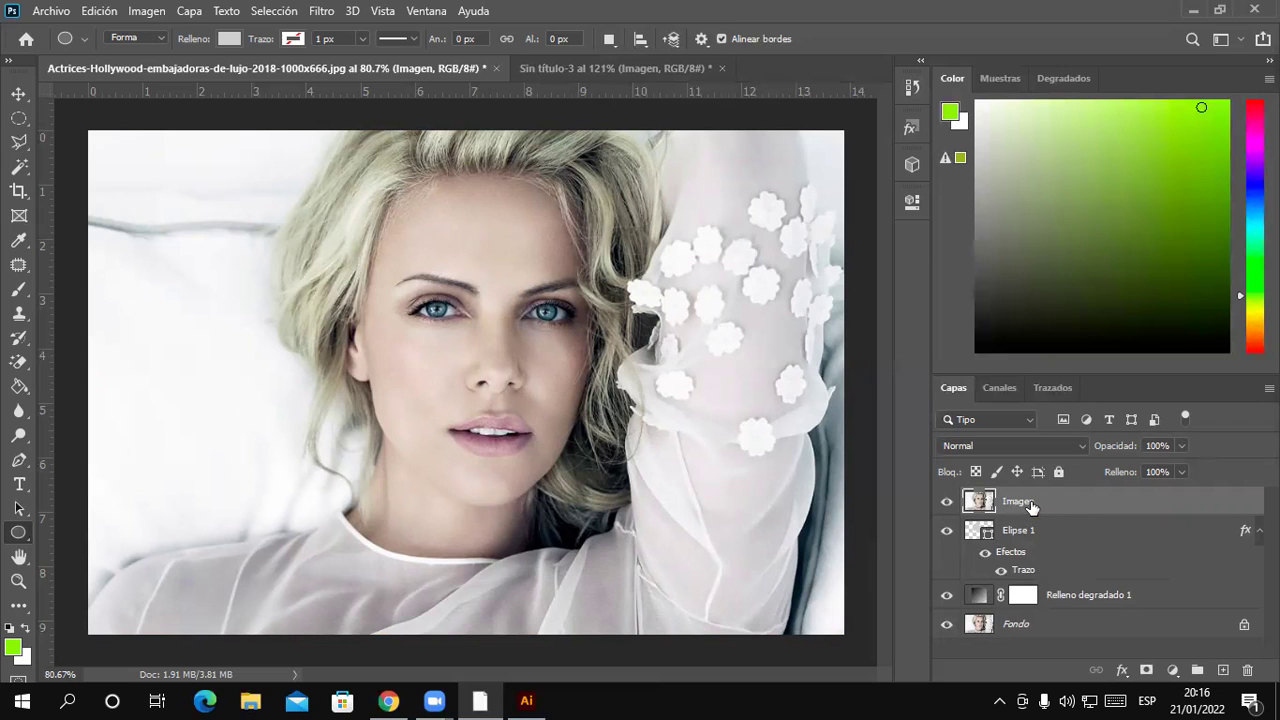
# Clip the Imagen photo to the Elipse 1 circle with Crear máscara de recorte
pyautogui.rightClick(1040, 503)
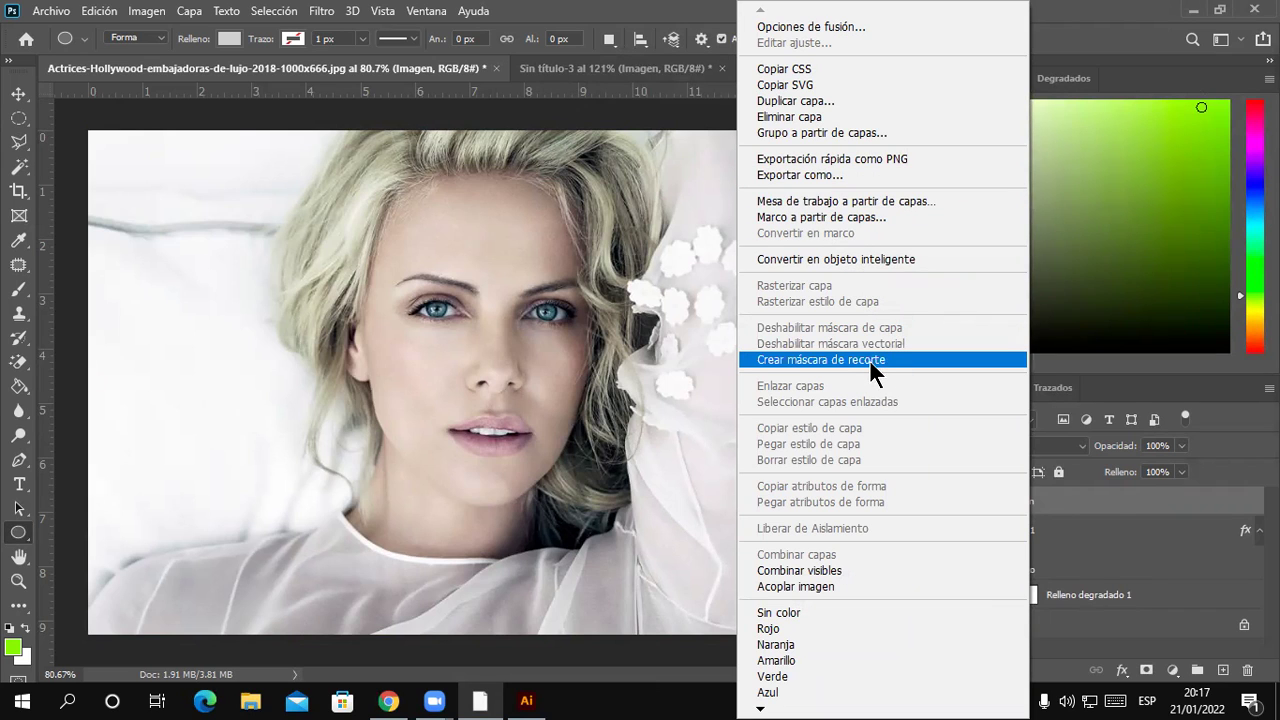
pyautogui.click(1100, 512)
pyautogui.moveTo(1022, 507); pyautogui.dragTo(1022, 608)
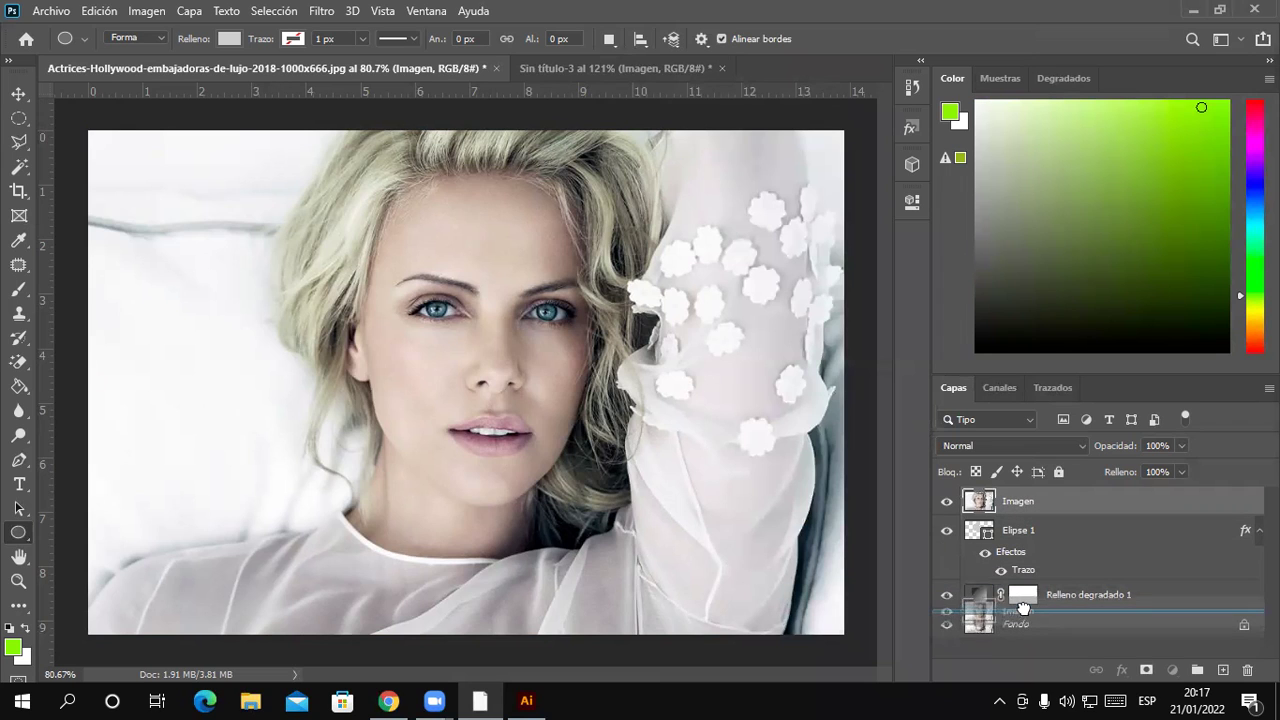
pyautogui.moveTo(1022, 608); pyautogui.dragTo(1035, 512)
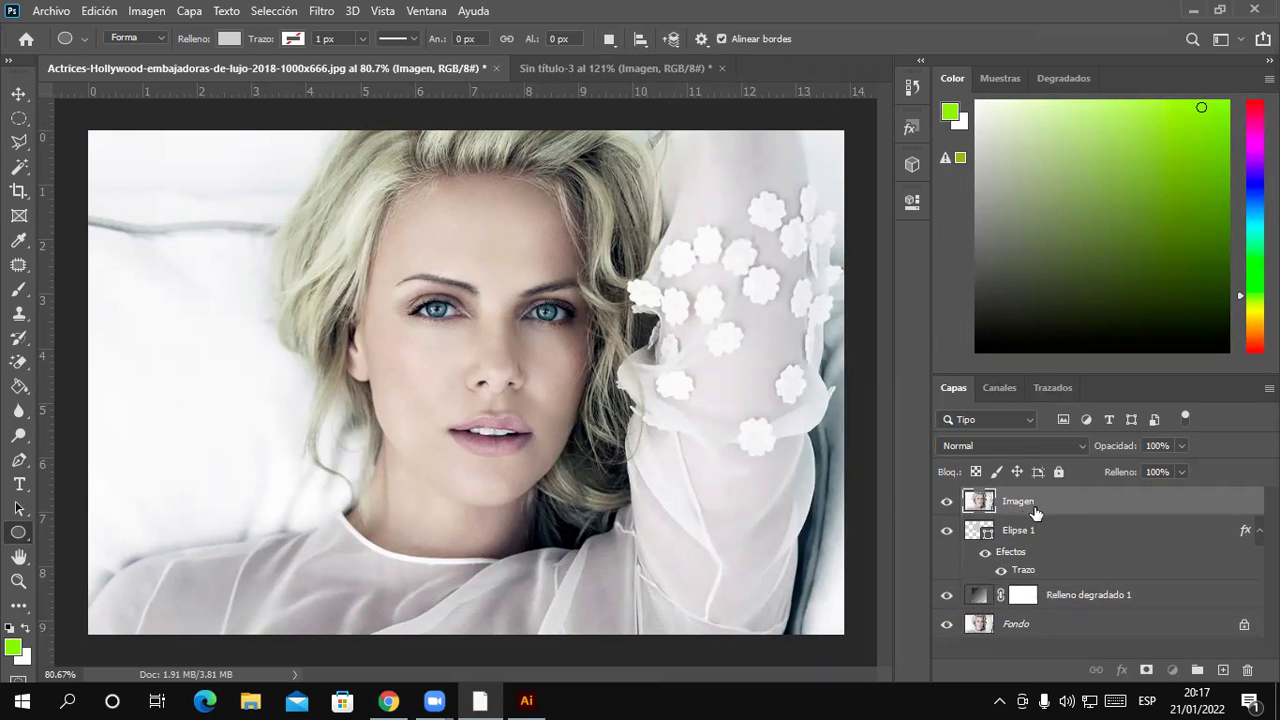
pyautogui.rightClick(1037, 509)
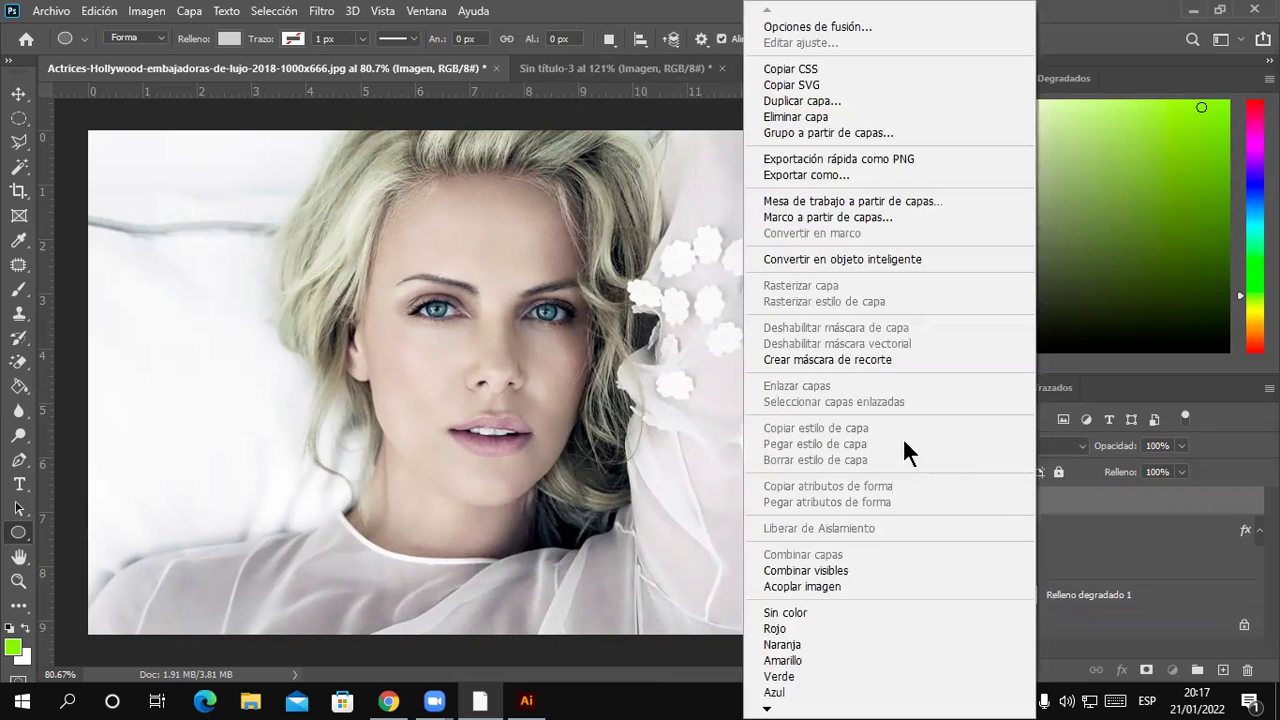
pyautogui.click(858, 364)
pyautogui.click(858, 360)
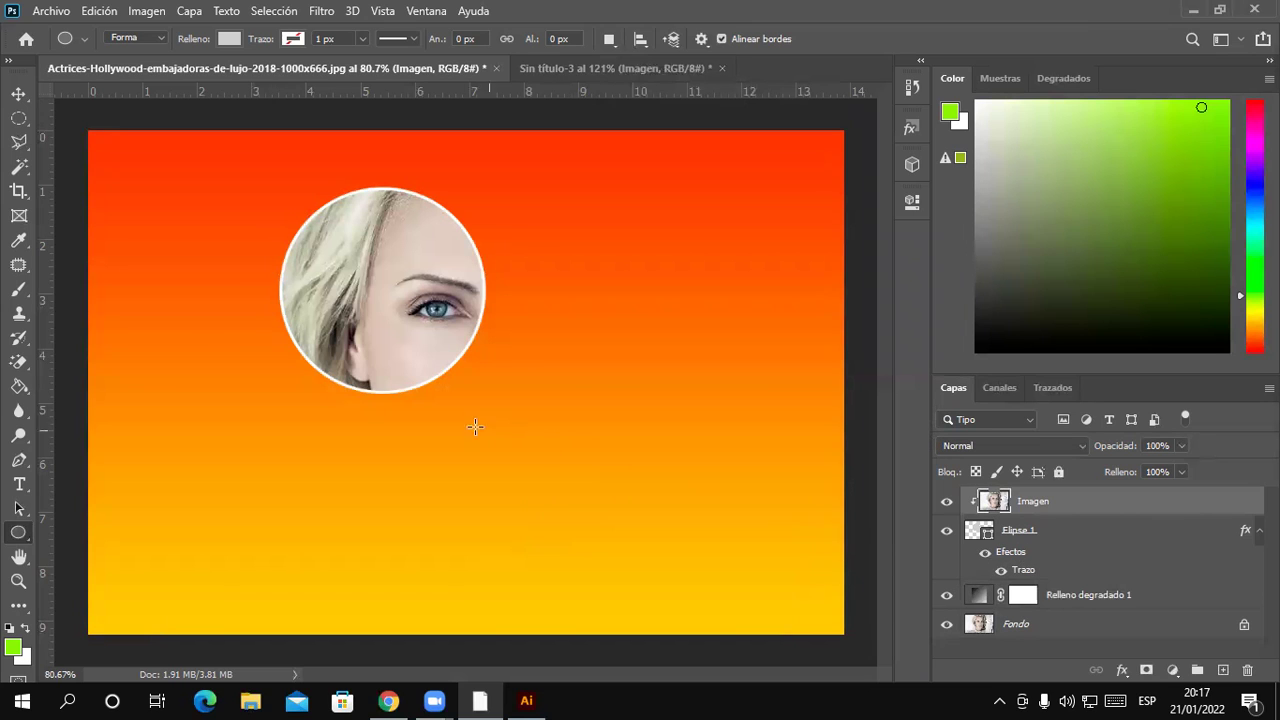
pyautogui.click(1027, 535)
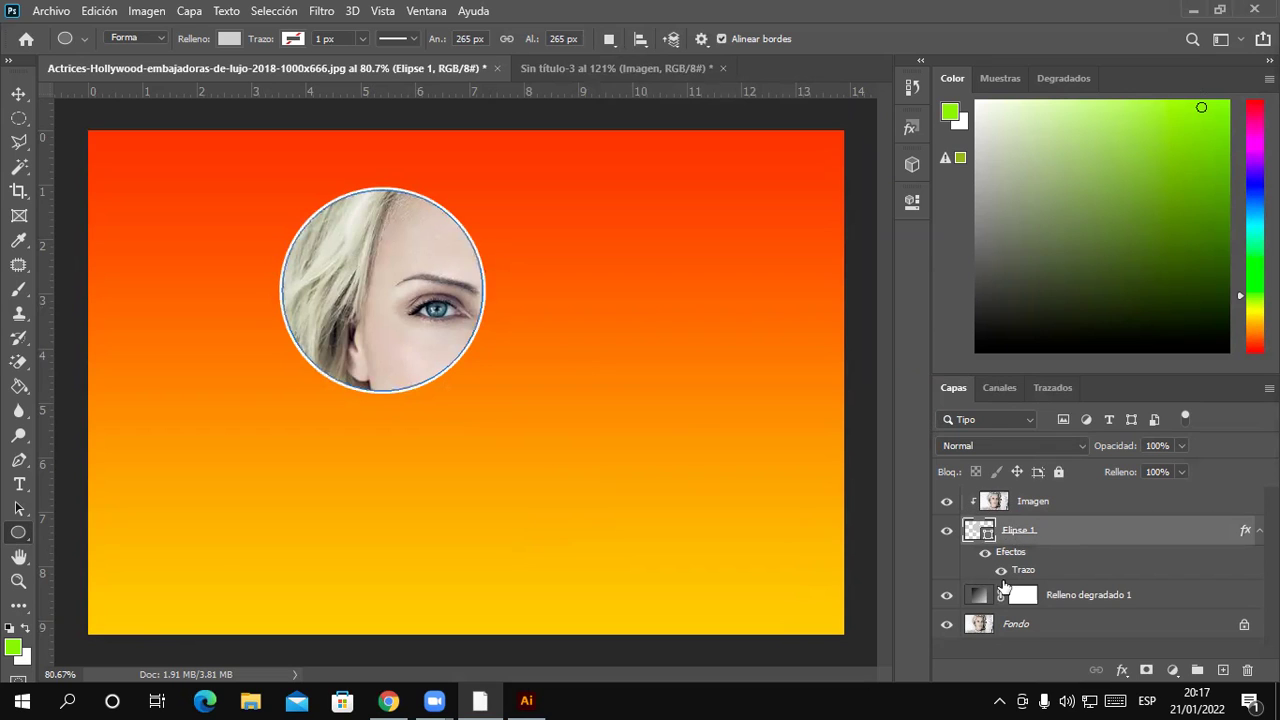
# Move the photo-filled circle to the top right of the canvas with Free Transform
pyautogui.hotkey('ctrl', 't')
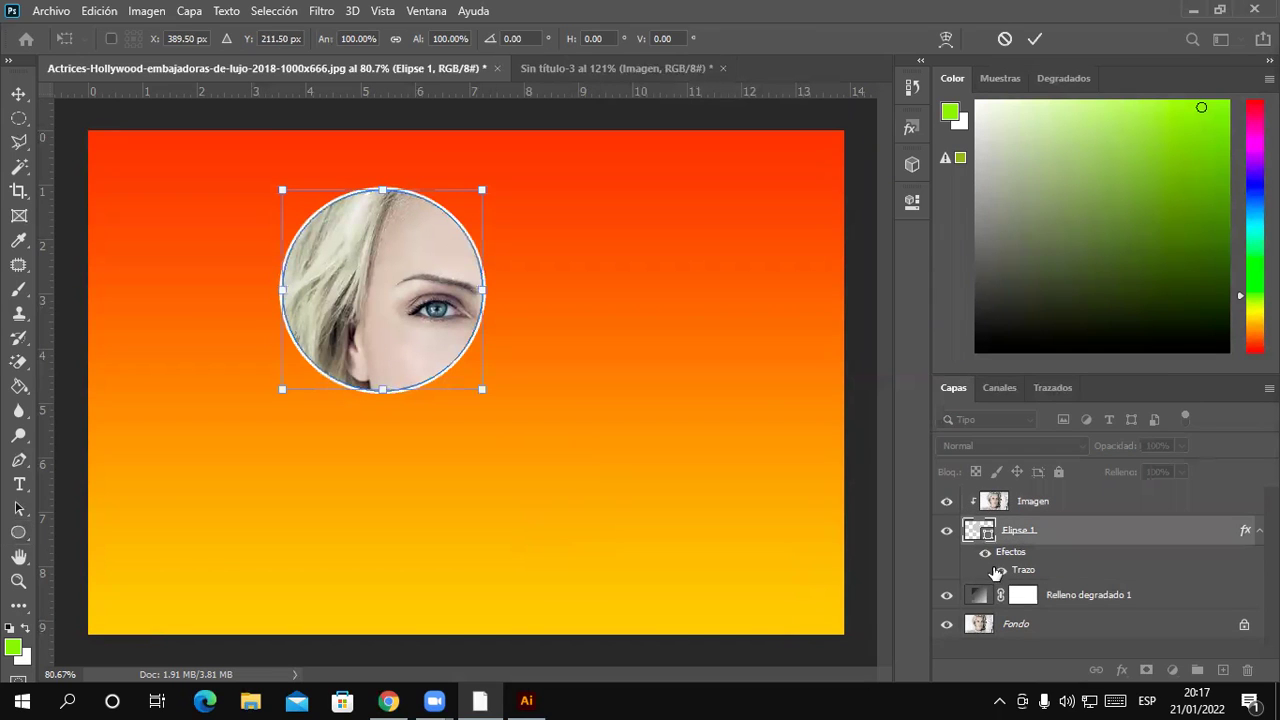
pyautogui.moveTo(467, 387)
pyautogui.mouseDown()
pyautogui.moveTo(527, 472)
pyautogui.moveTo(640, 378)
pyautogui.moveTo(442, 363)
pyautogui.moveTo(307, 518)
pyautogui.moveTo(400, 520)
pyautogui.moveTo(447, 466)
pyautogui.moveTo(475, 375)
pyautogui.moveTo(449, 343)
pyautogui.moveTo(655, 354)
pyautogui.moveTo(626, 430)
pyautogui.moveTo(538, 468)
pyautogui.moveTo(648, 325)
pyautogui.moveTo(692, 340)
pyautogui.mouseUp()
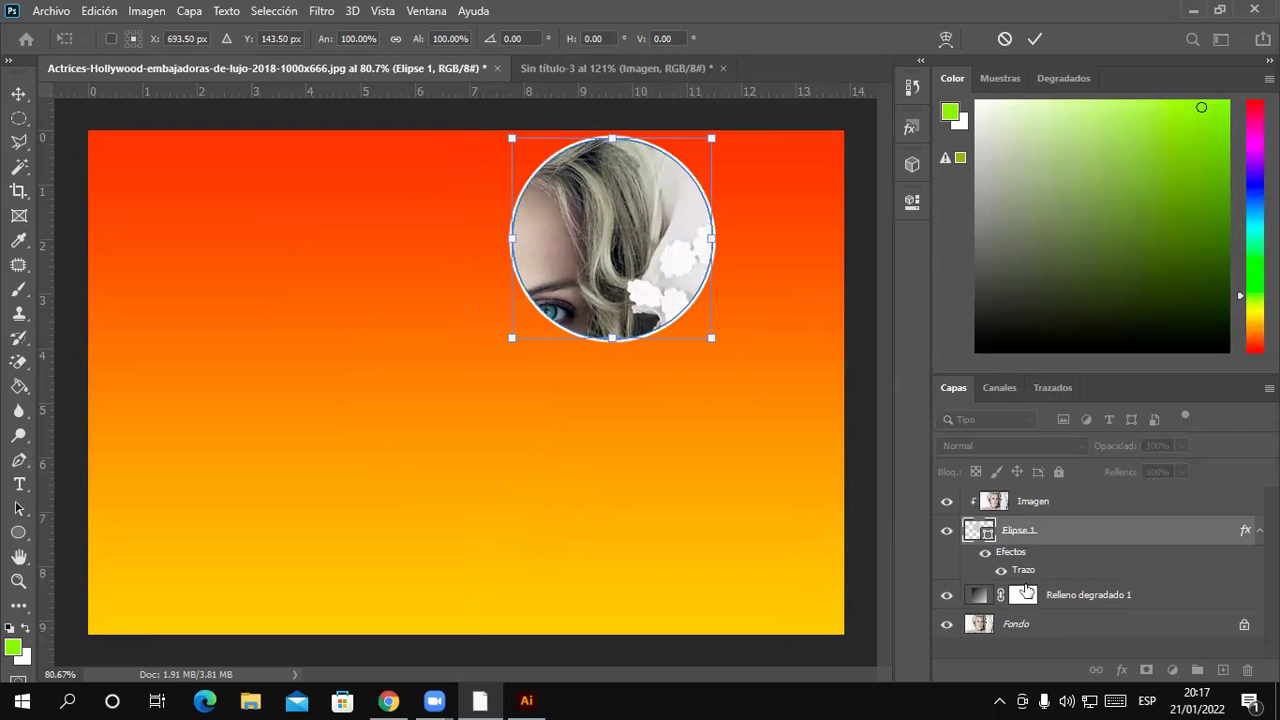
pyautogui.press('Return')
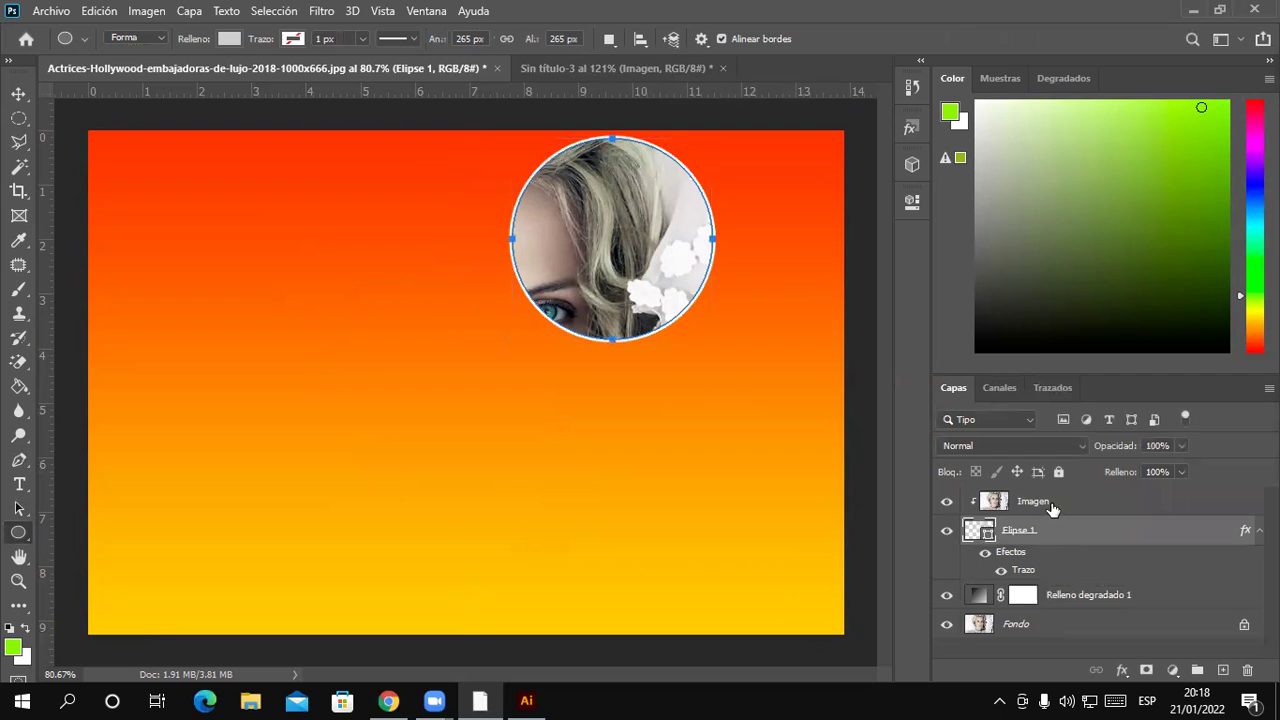
# Group the Imagen and Elipse 1 layers into Grupo 1 with Ctrl+G
pyautogui.click(1052, 509)
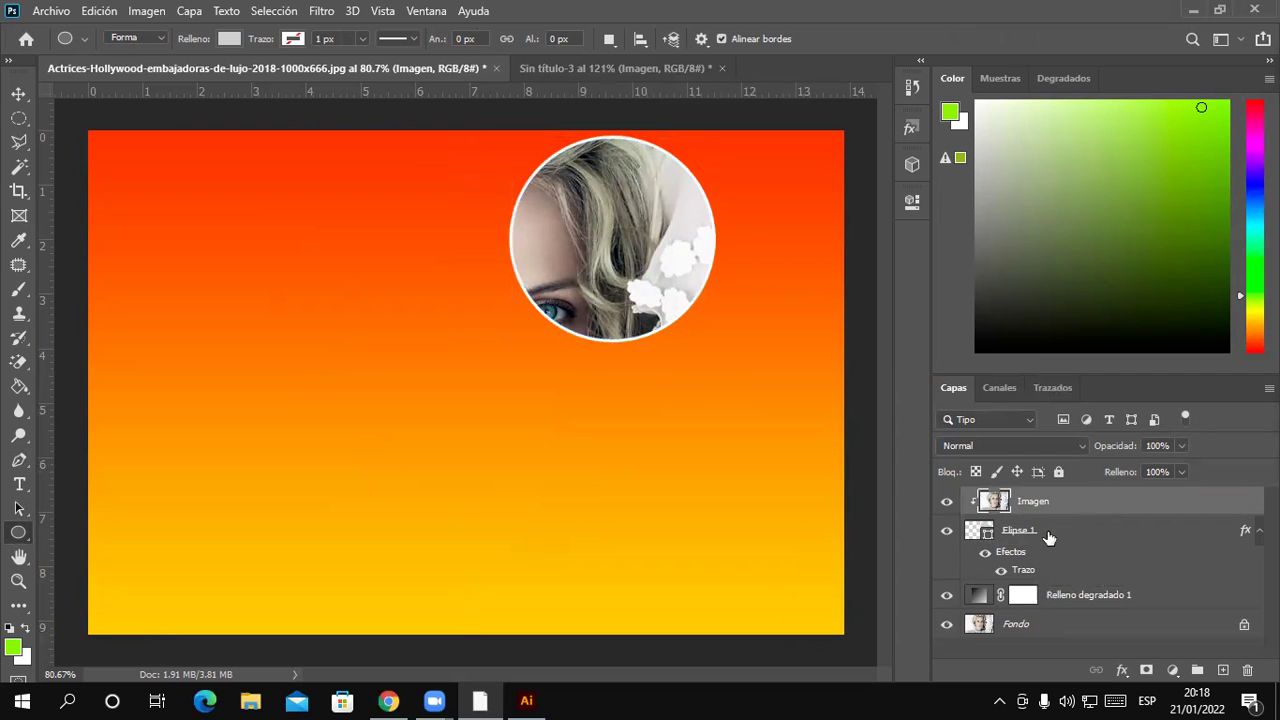
pyautogui.keyDown('shift'); pyautogui.click(1048, 538); pyautogui.keyUp('shift')
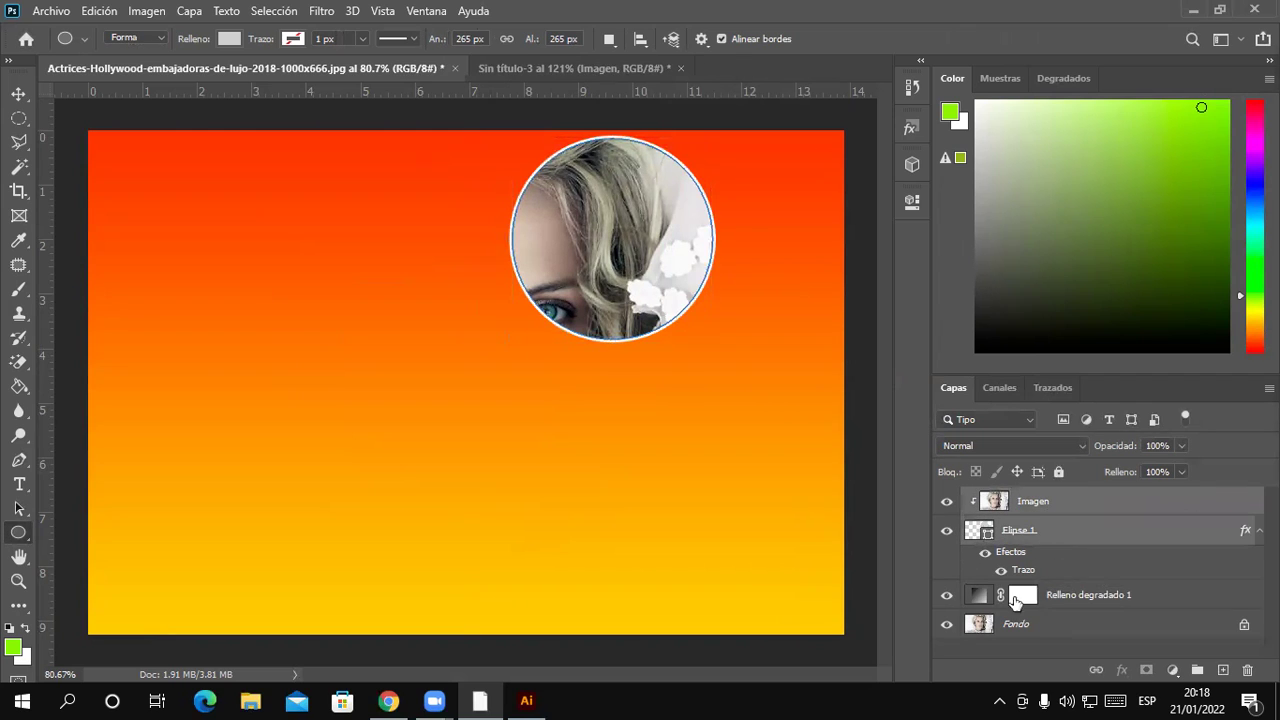
pyautogui.click(1084, 512)
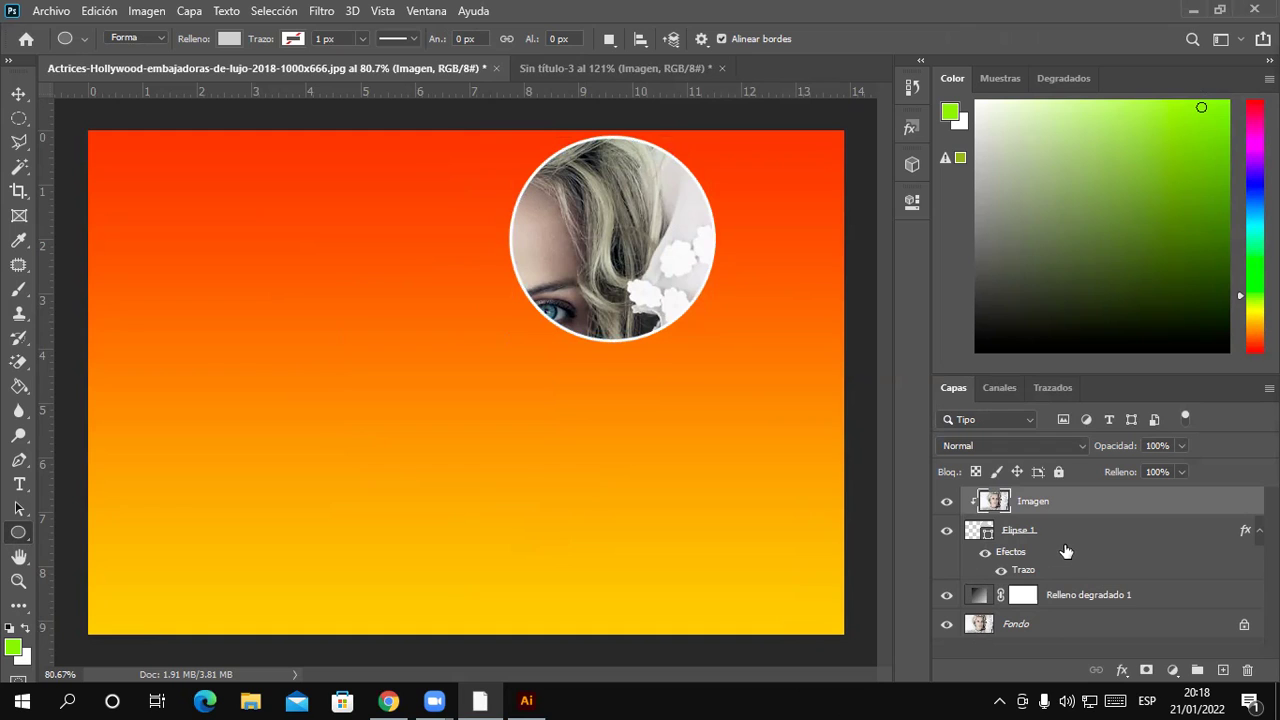
pyautogui.keyDown('shift'); pyautogui.click(1030, 535); pyautogui.keyUp('shift')
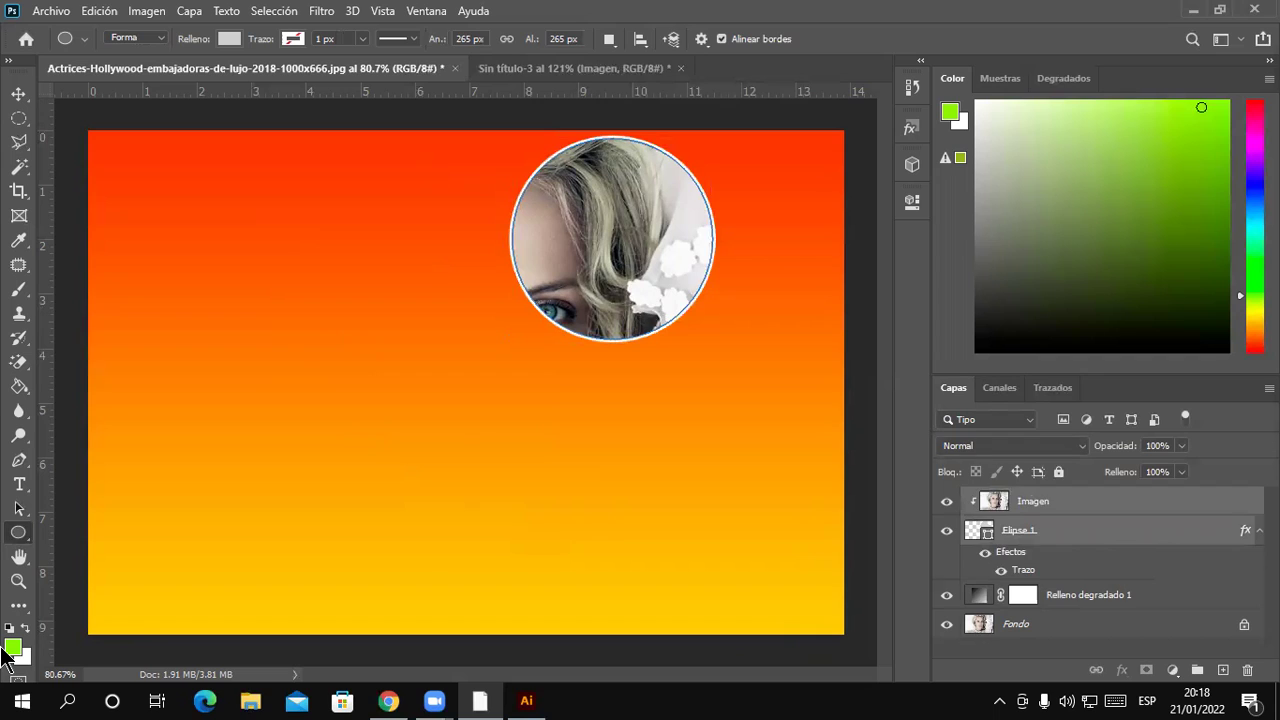
pyautogui.hotkey('ctrl', 'g')
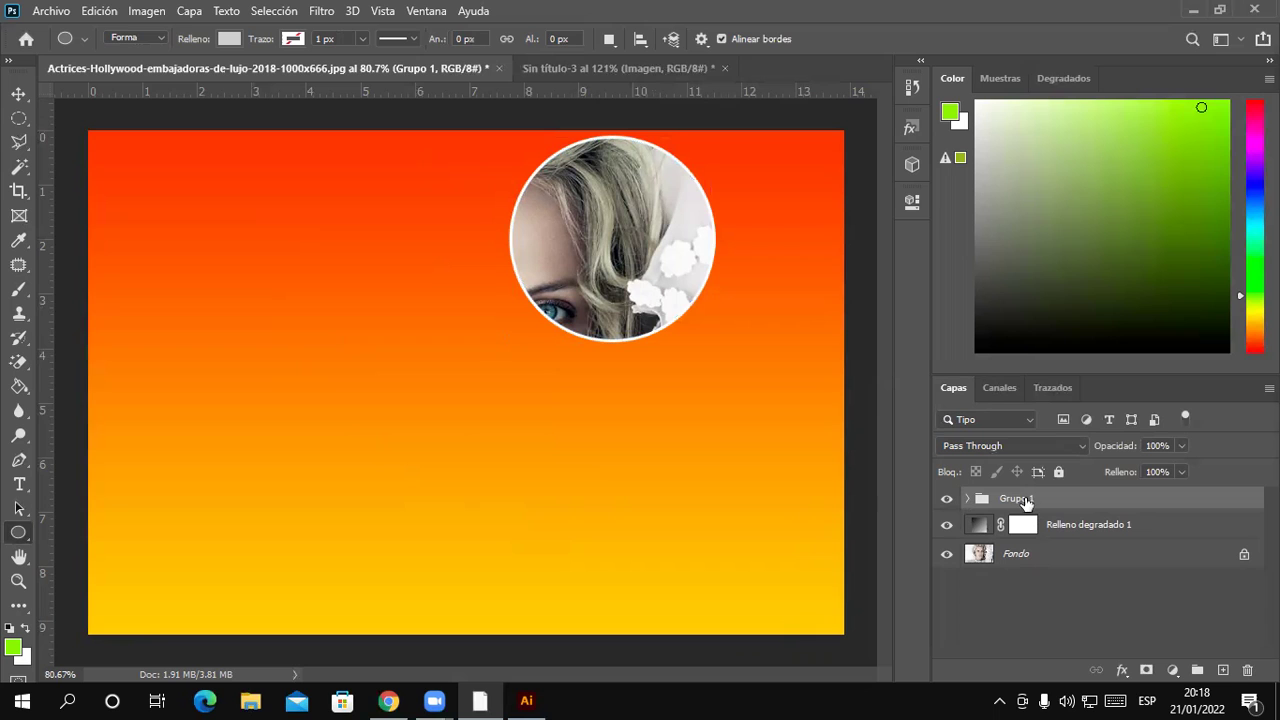
# Duplicate Grupo 1 as Grupo 1 copia
pyautogui.rightClick(1025, 502)
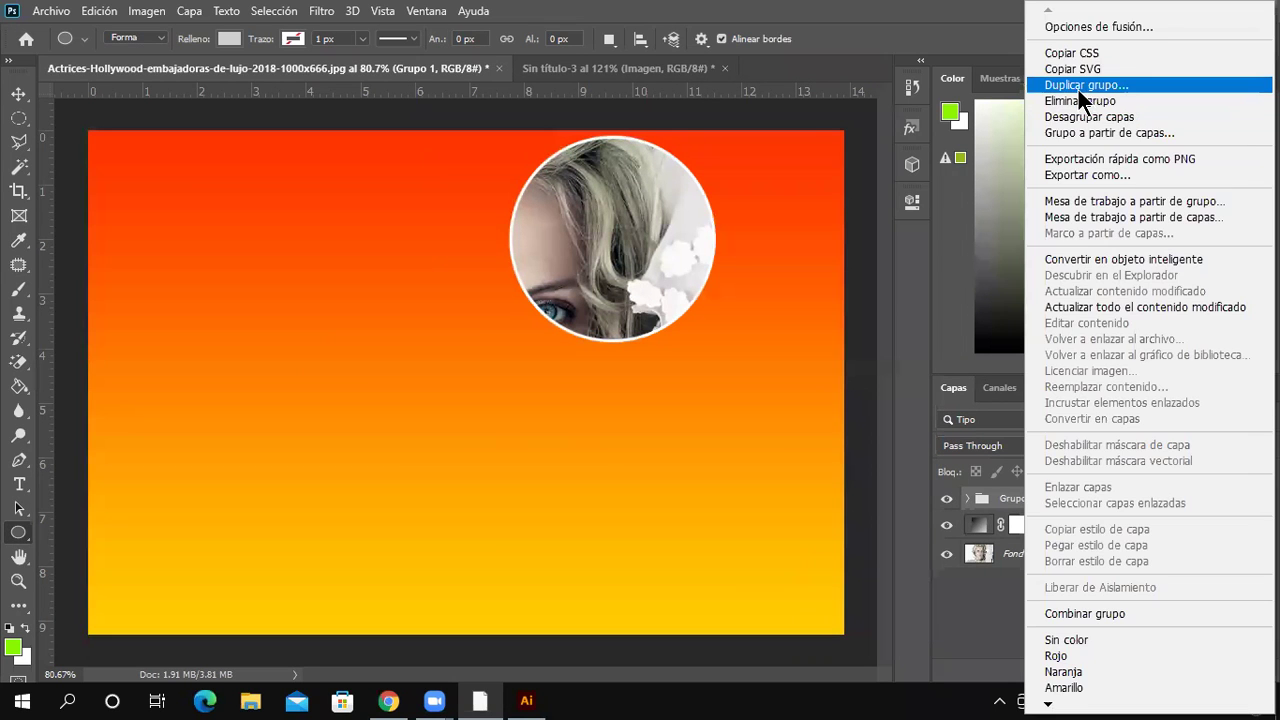
pyautogui.click(1078, 88)
pyautogui.click(818, 178)
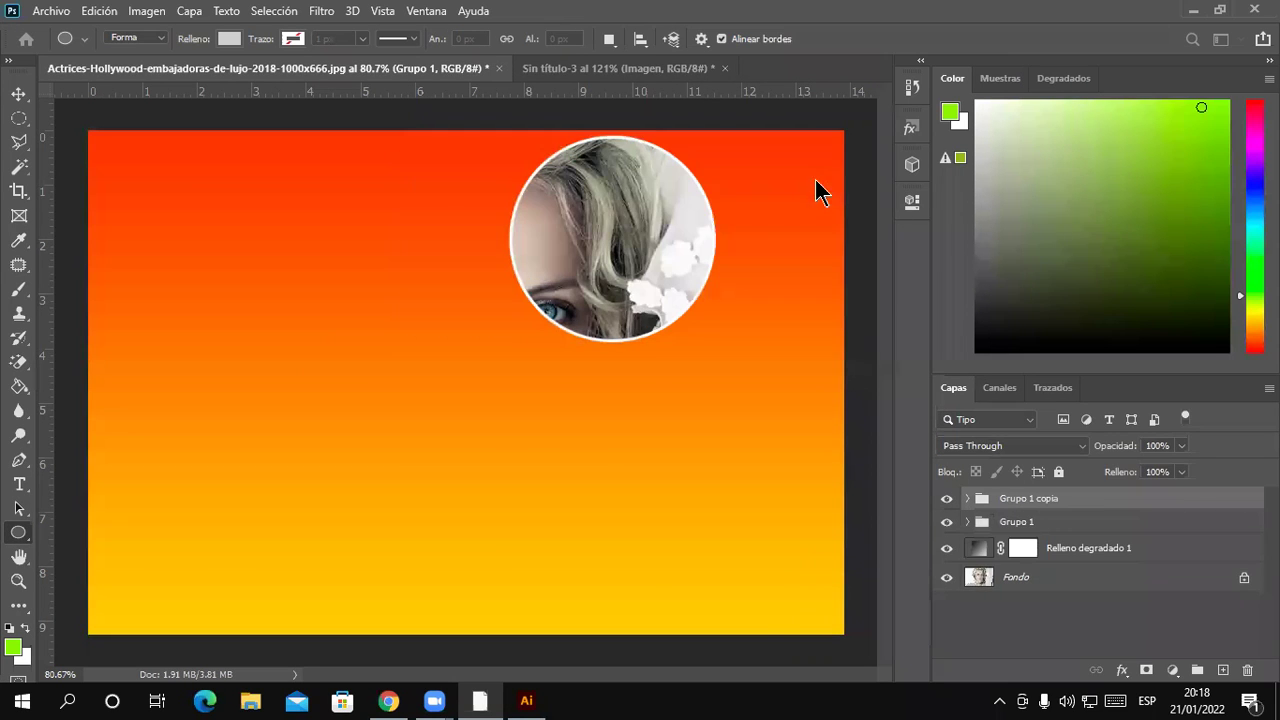
# Move the copy's circle directly below the original to frame the eye and hair
pyautogui.click(966, 499)
pyautogui.click(1052, 562)
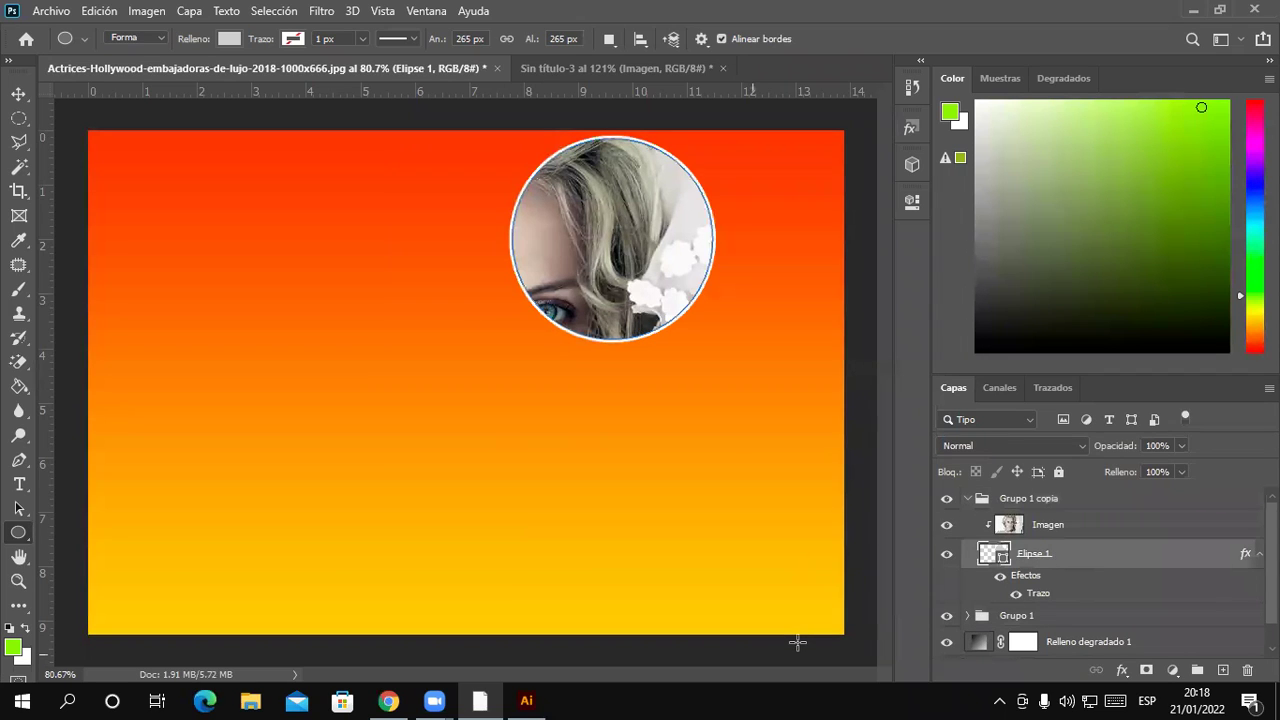
pyautogui.hotkey('ctrl', 't')
pyautogui.moveTo(671, 337); pyautogui.dragTo(676, 450)
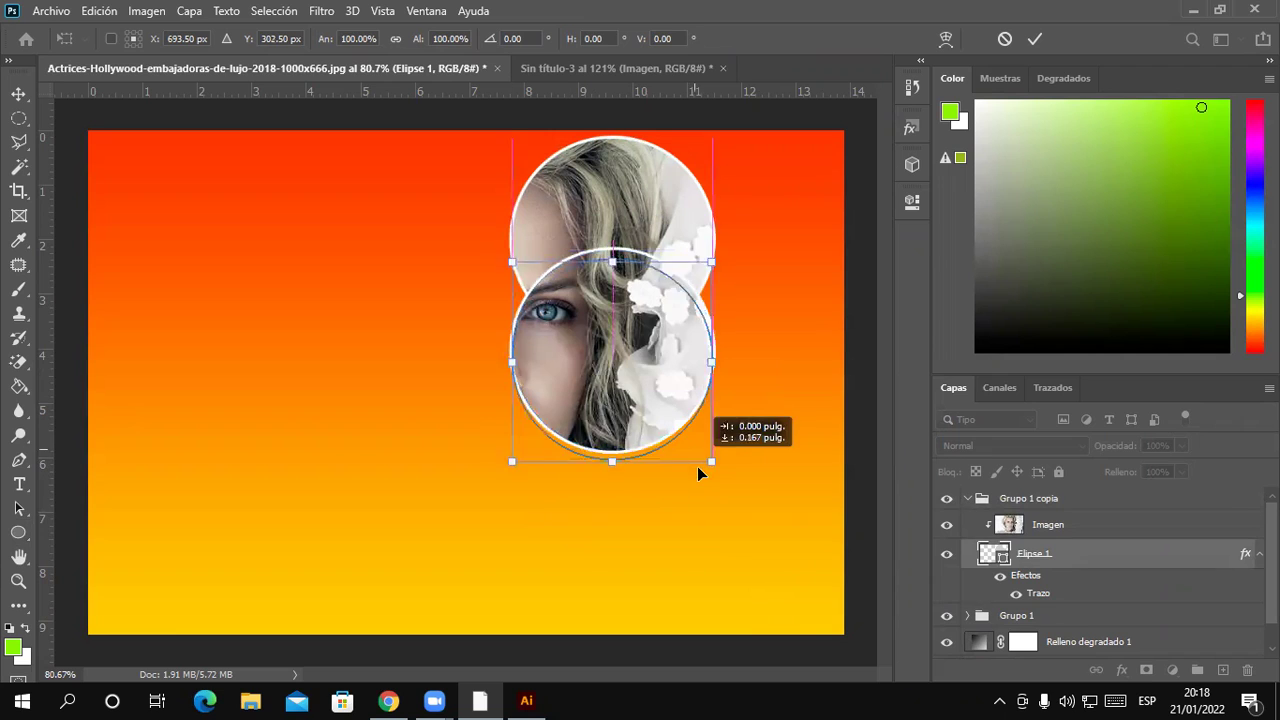
pyautogui.moveTo(697, 455); pyautogui.dragTo(697, 488)
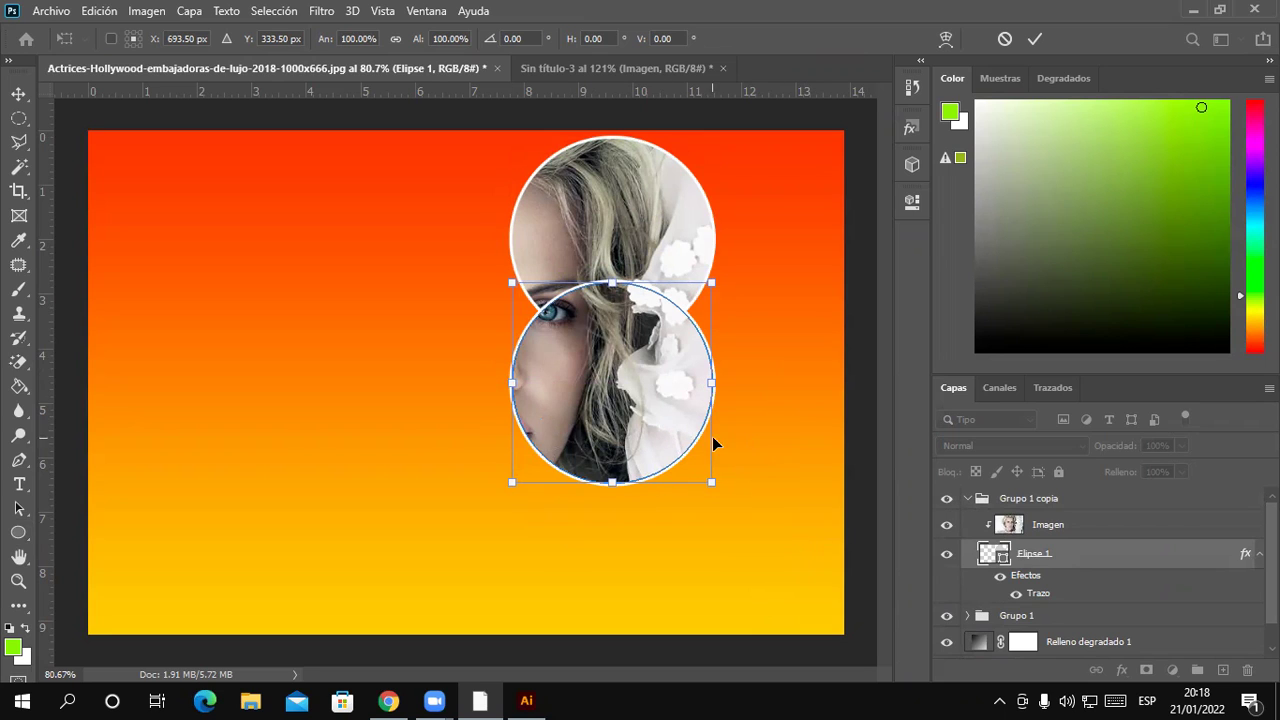
pyautogui.press('Return')
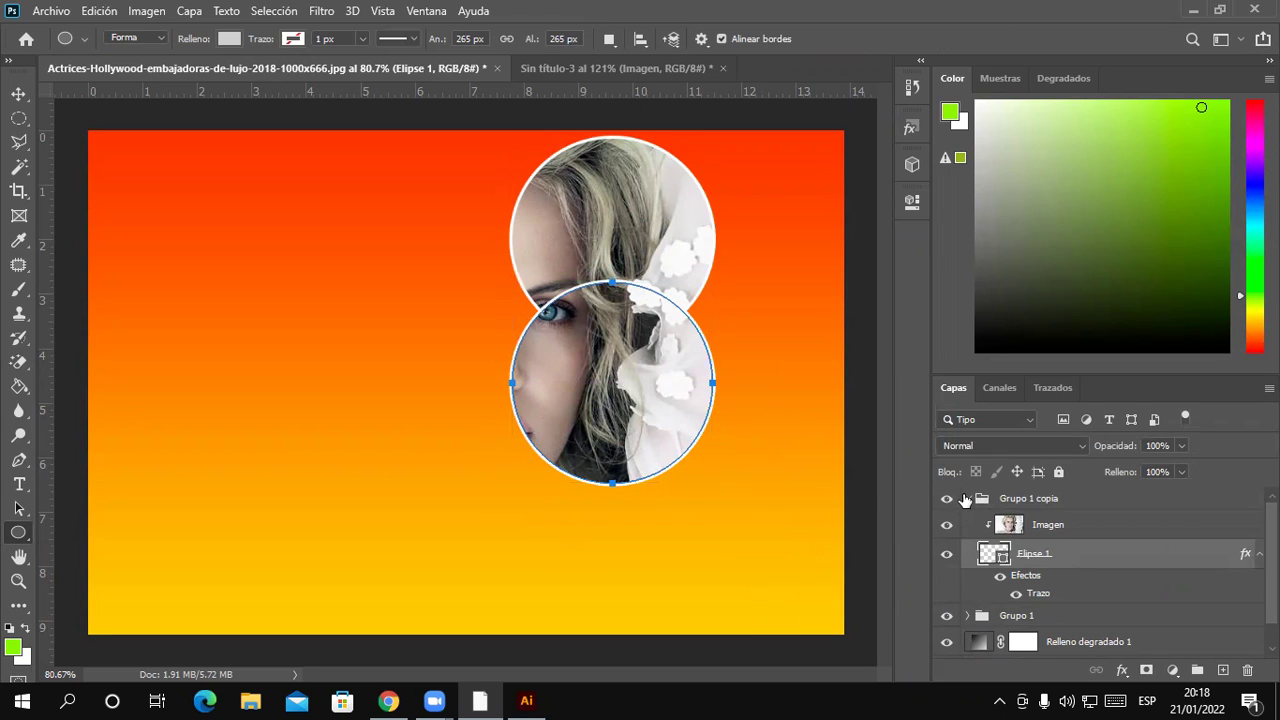
pyautogui.click(965, 499)
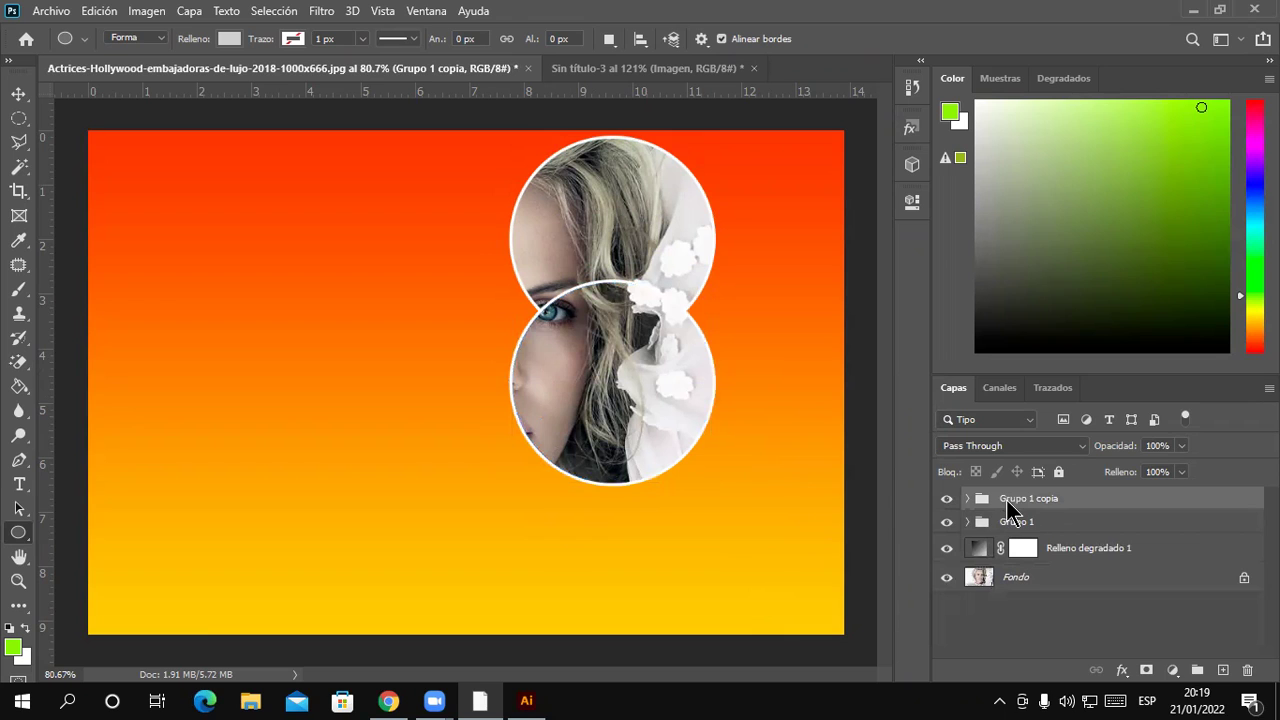
# Duplicate Grupo 1 copia as Grupo 1 copia 2
pyautogui.rightClick(1008, 500)
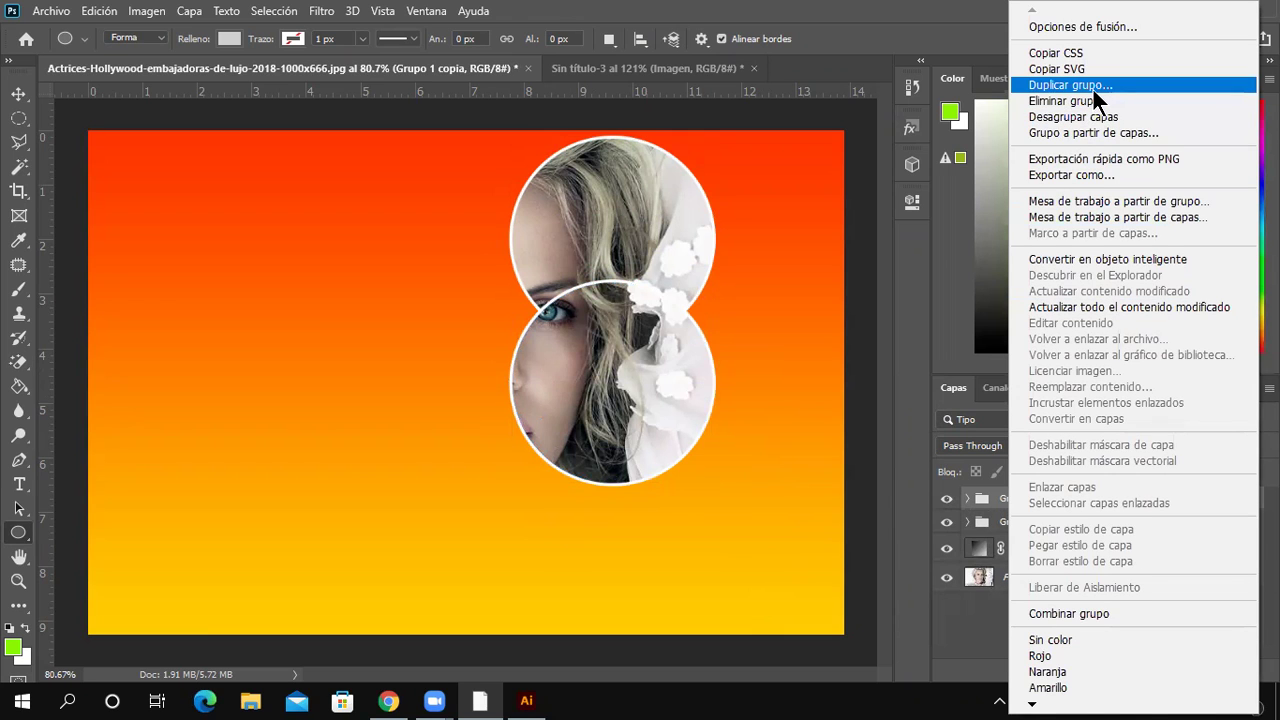
pyautogui.click(1092, 87)
pyautogui.click(822, 179)
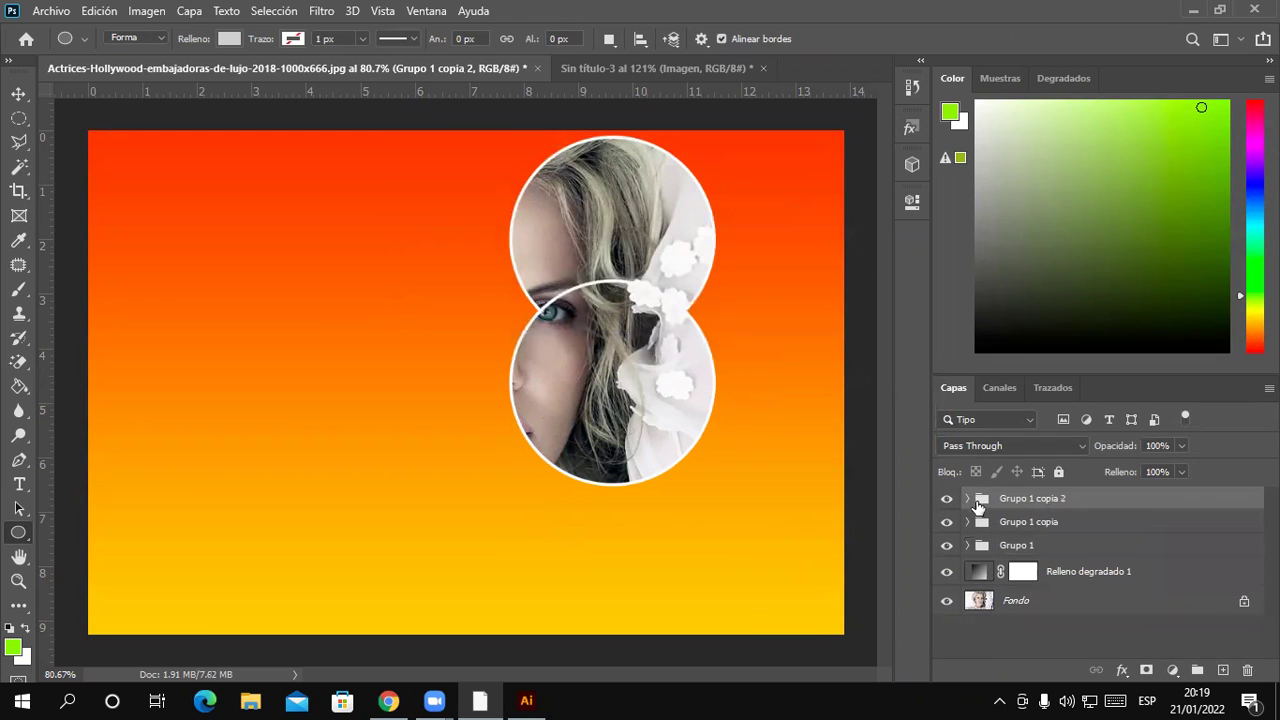
# Move the new copy's circle down-left to frame the woman's lips
pyautogui.click(967, 499)
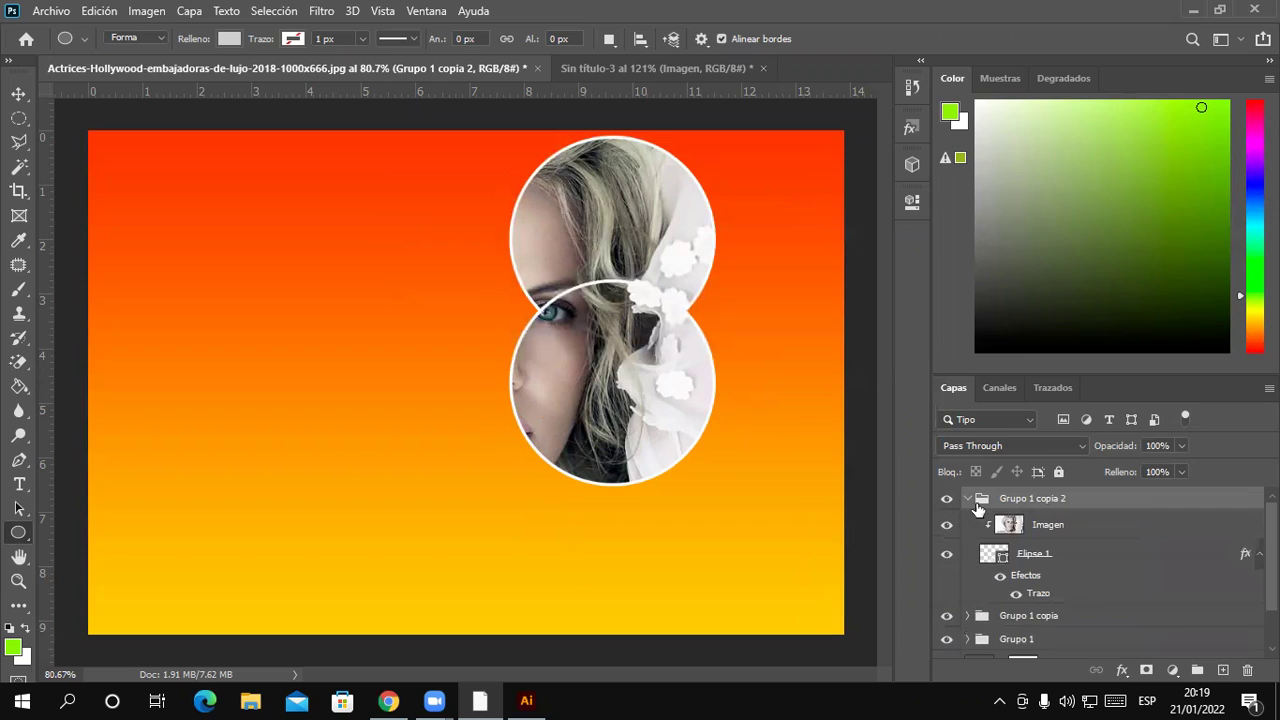
pyautogui.click(1026, 558)
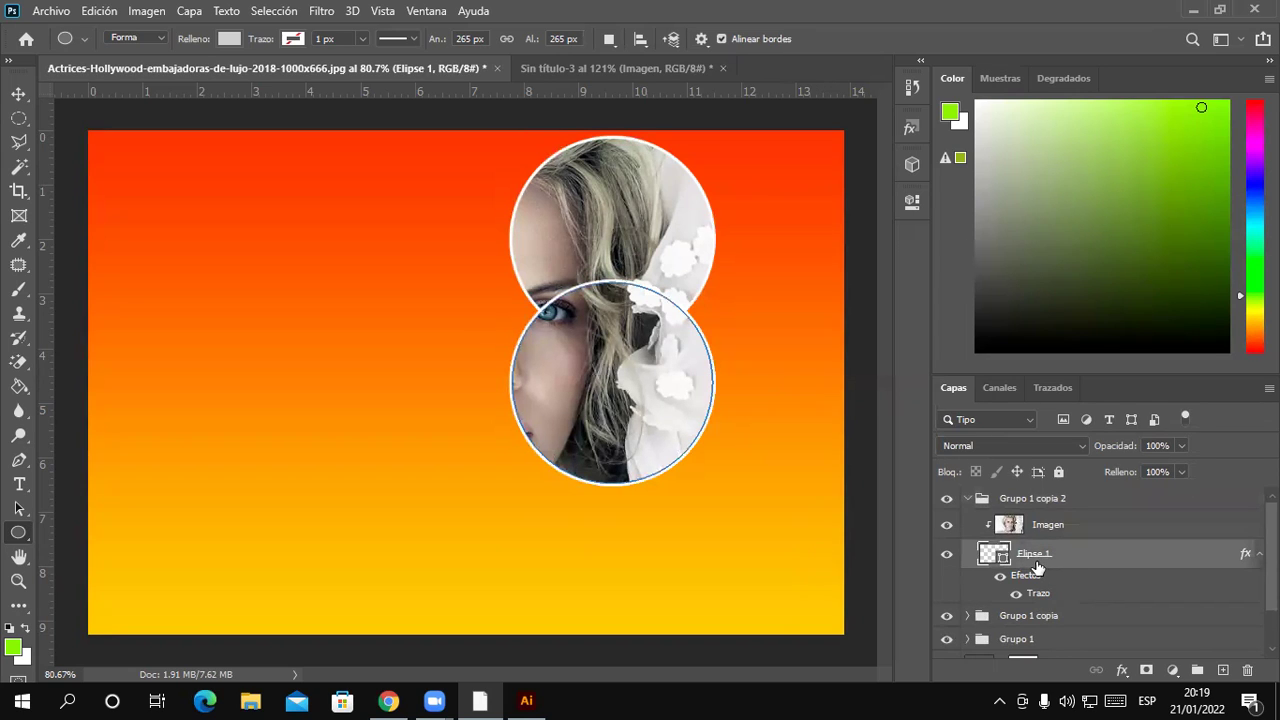
pyautogui.hotkey('ctrl', 't')
pyautogui.moveTo(703, 480); pyautogui.dragTo(658, 572)
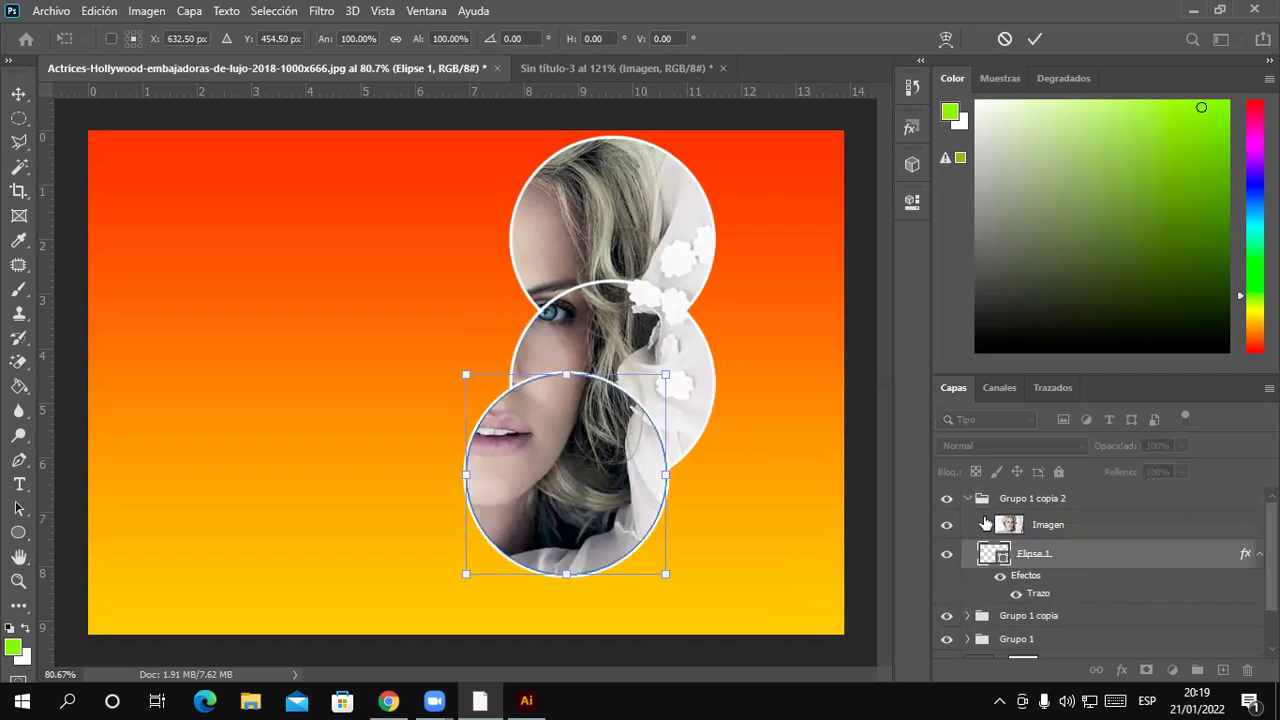
pyautogui.click(965, 499)
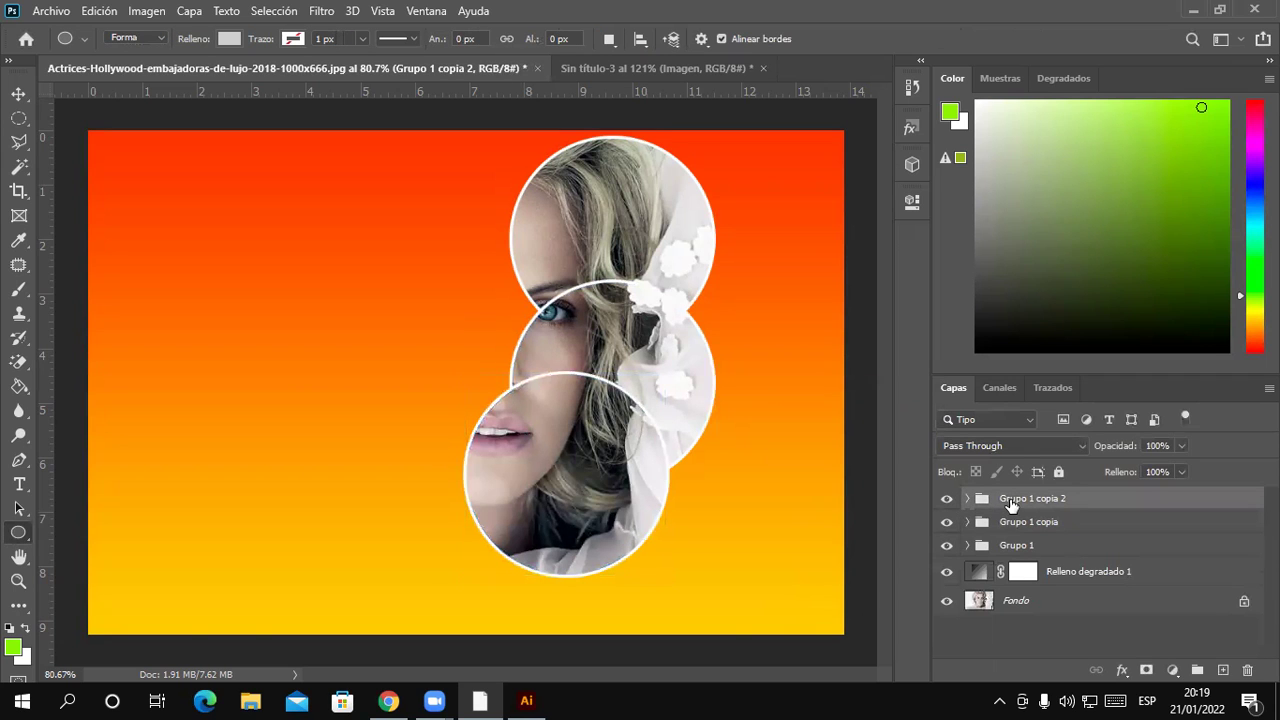
# Duplicate Grupo 1 copia 2 as Grupo 1 copia 3
pyautogui.rightClick(1012, 502)
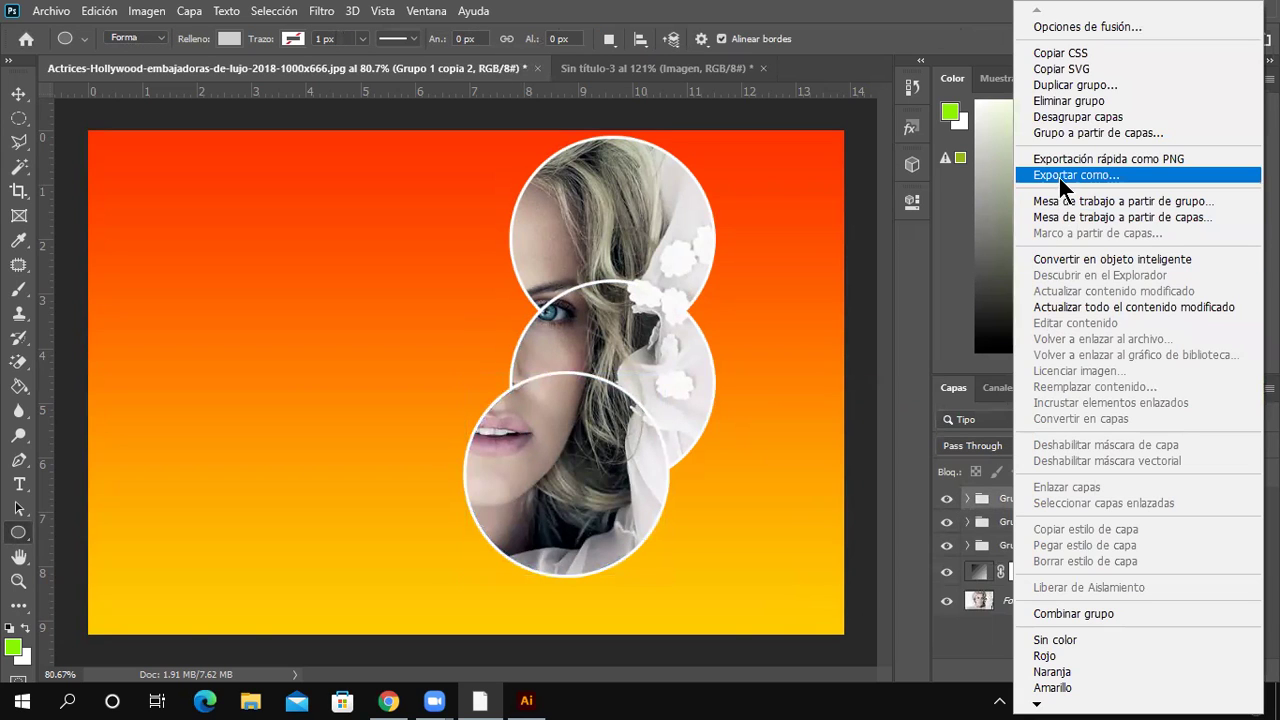
pyautogui.click(1085, 87)
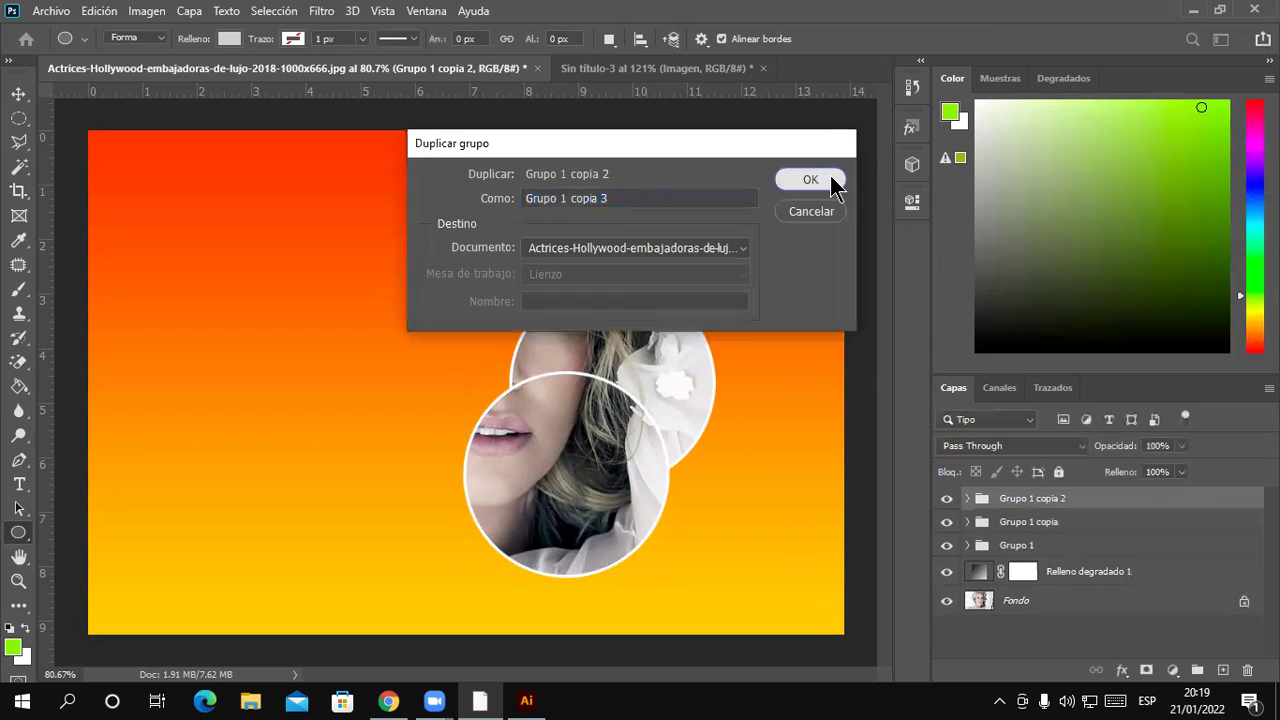
pyautogui.click(810, 180)
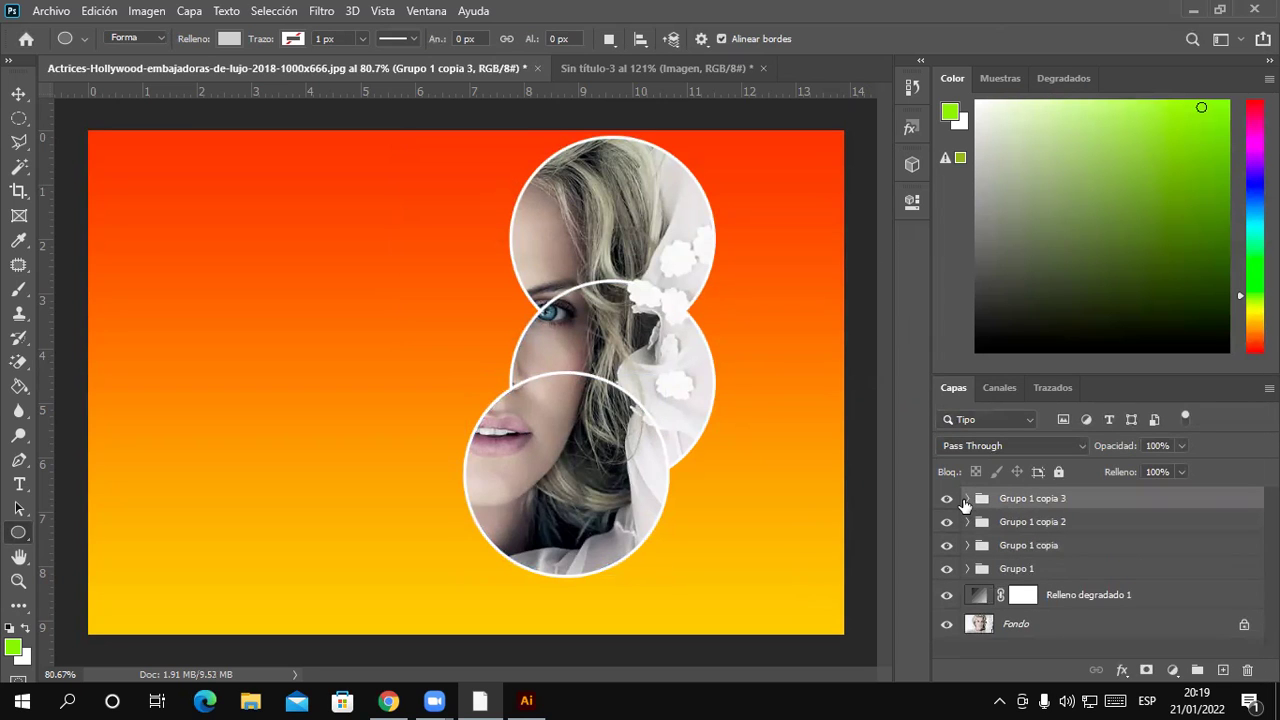
# Move the new copy's circle up and left to frame the woman's whole face
pyautogui.click(966, 499)
pyautogui.click(1060, 556)
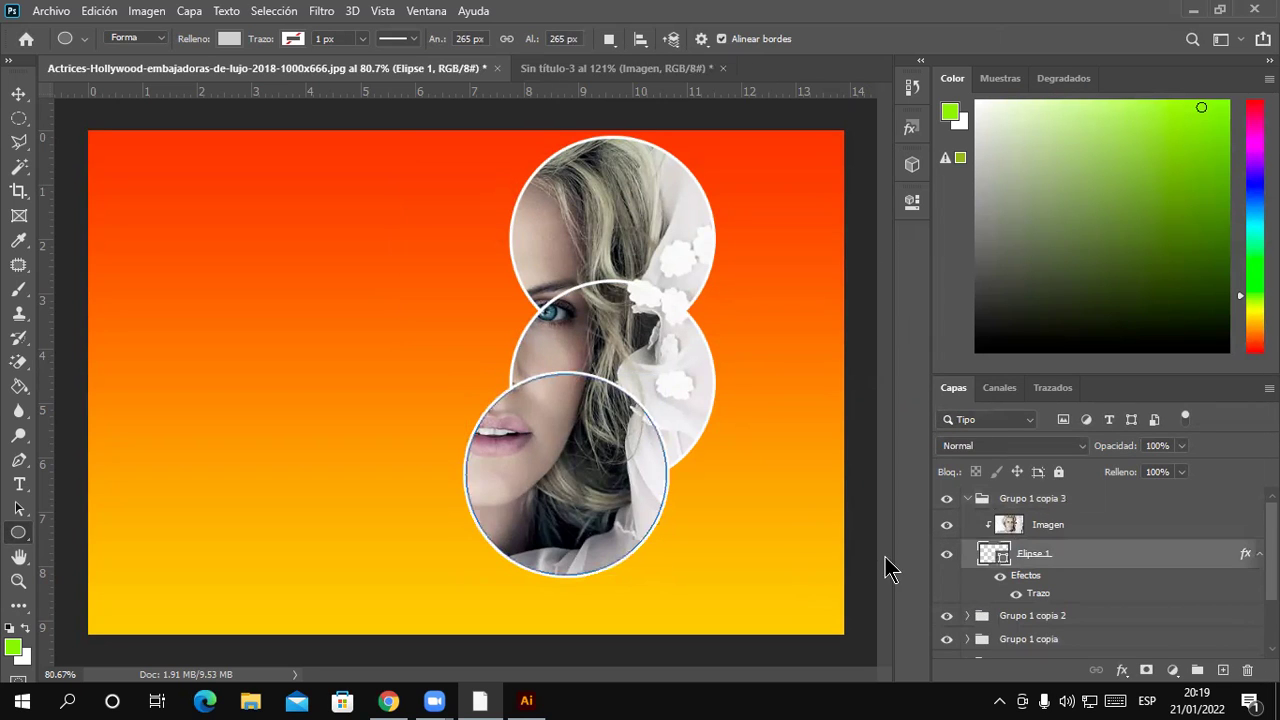
pyautogui.hotkey('ctrl', 't')
pyautogui.moveTo(660, 519); pyautogui.dragTo(624, 438)
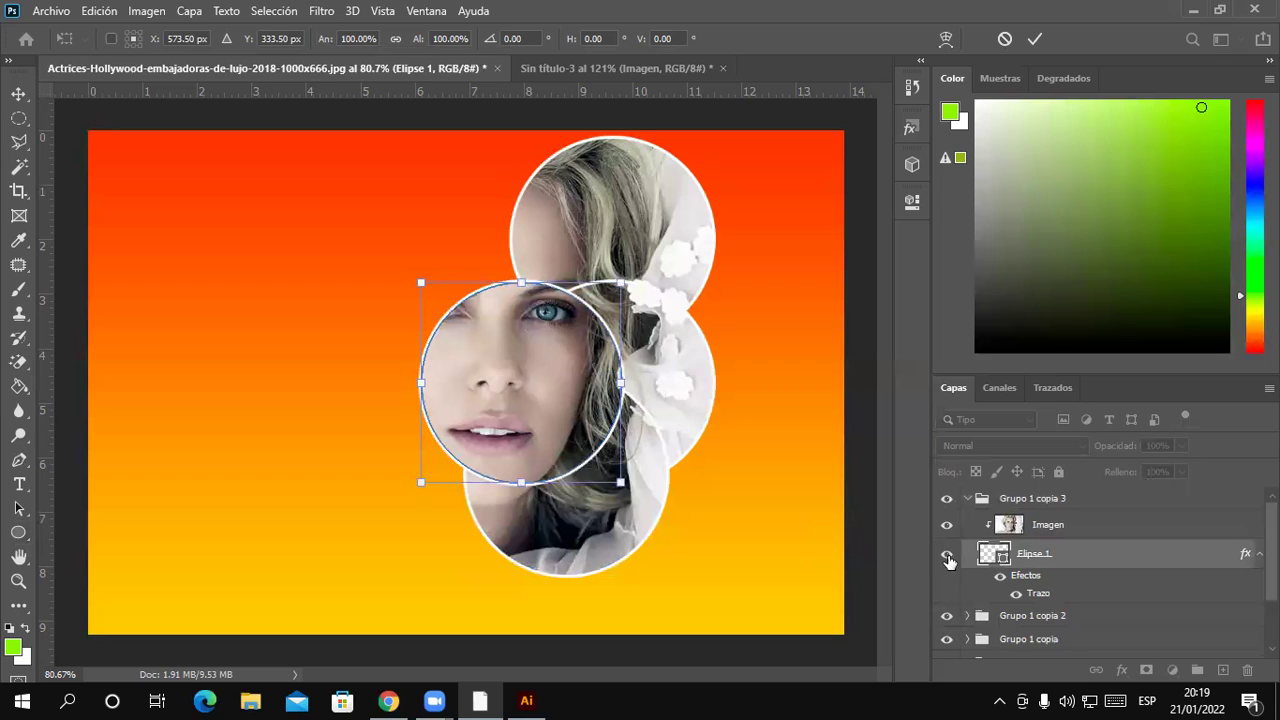
pyautogui.moveTo(594, 457); pyautogui.dragTo(564, 457)
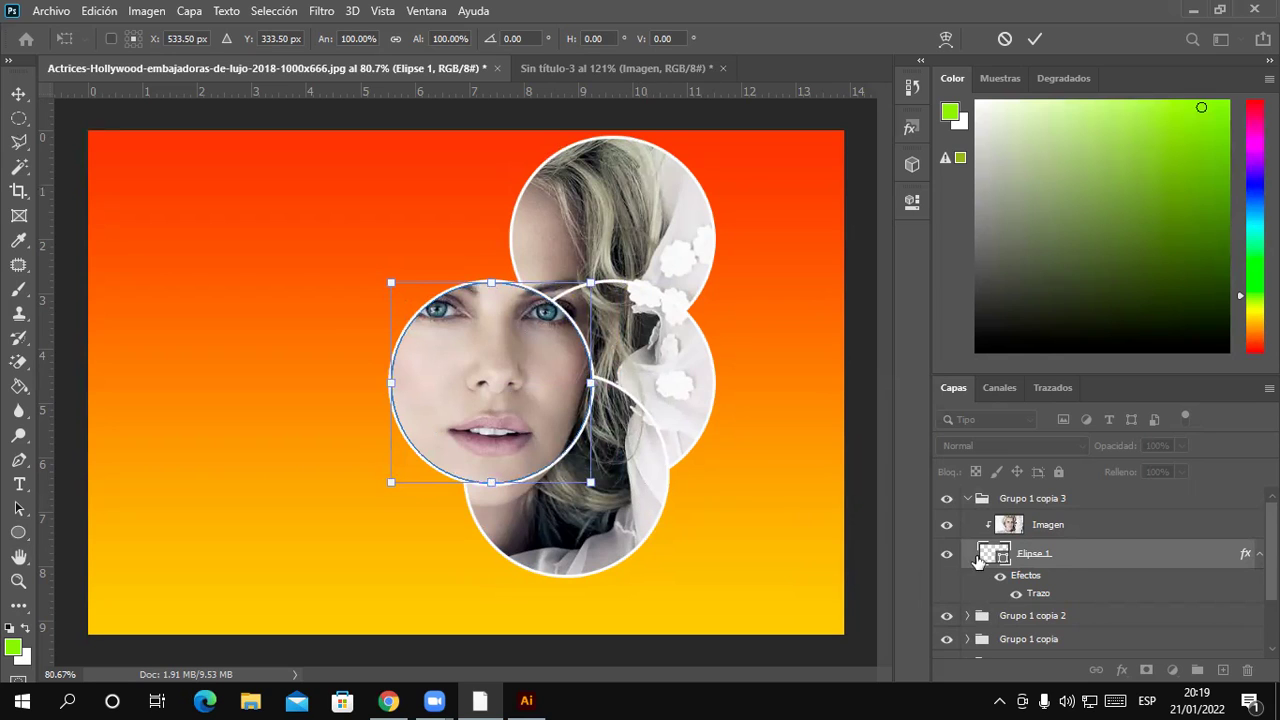
pyautogui.press('Return')
pyautogui.click(968, 499)
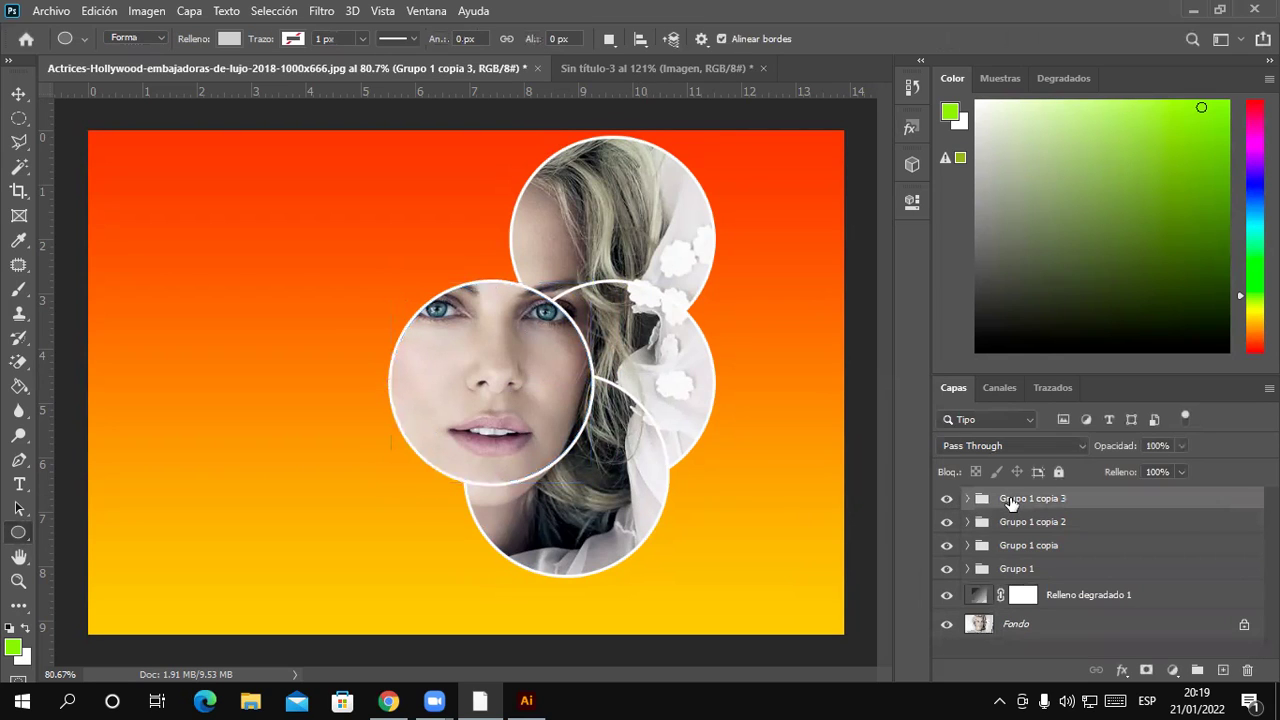
# Duplicate Grupo 1 copia 3 as Grupo 1 copia 4 and move its ellipse up to frame the forehead and hair
pyautogui.rightClick(1008, 498)
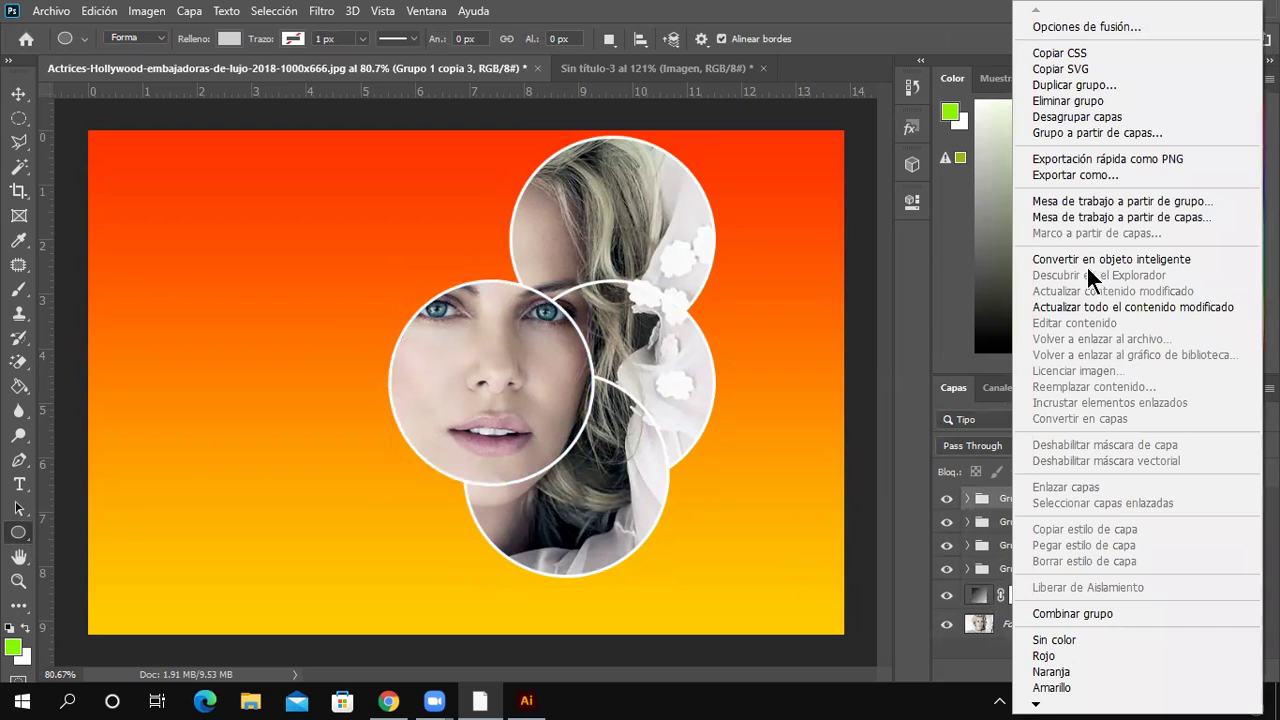
pyautogui.click(1093, 86)
pyautogui.click(828, 175)
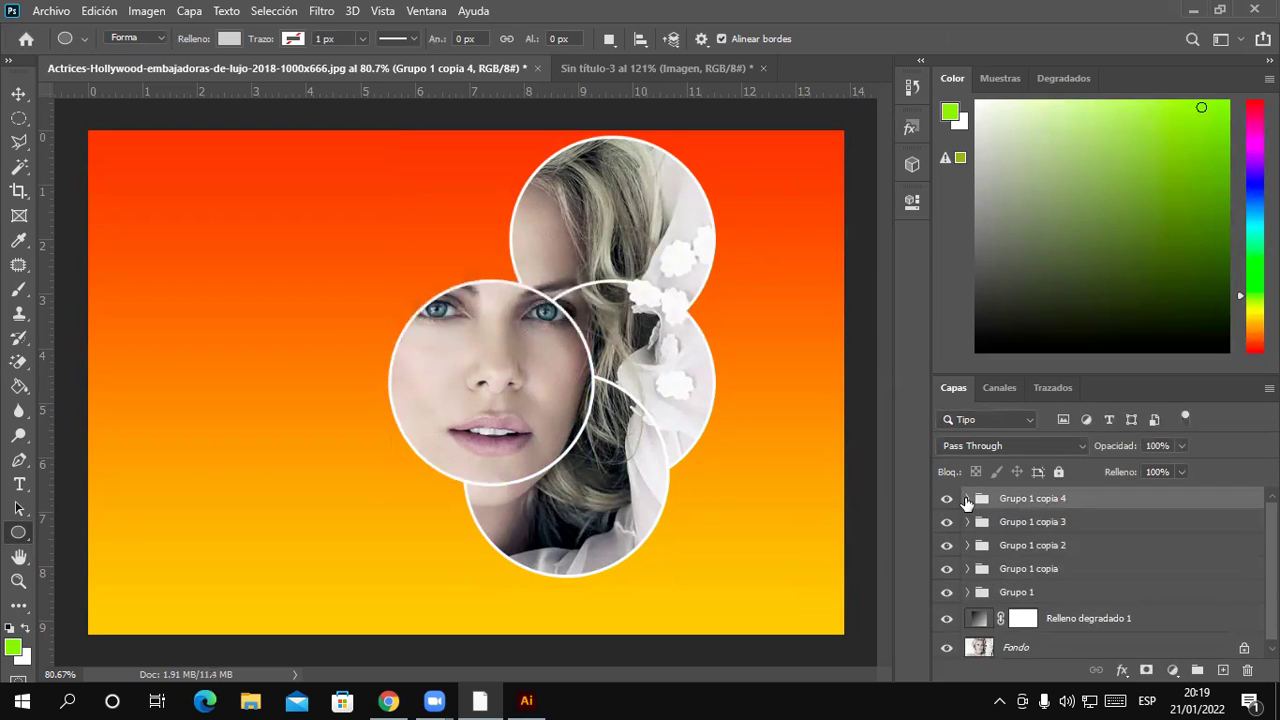
pyautogui.click(967, 498)
pyautogui.click(1063, 560)
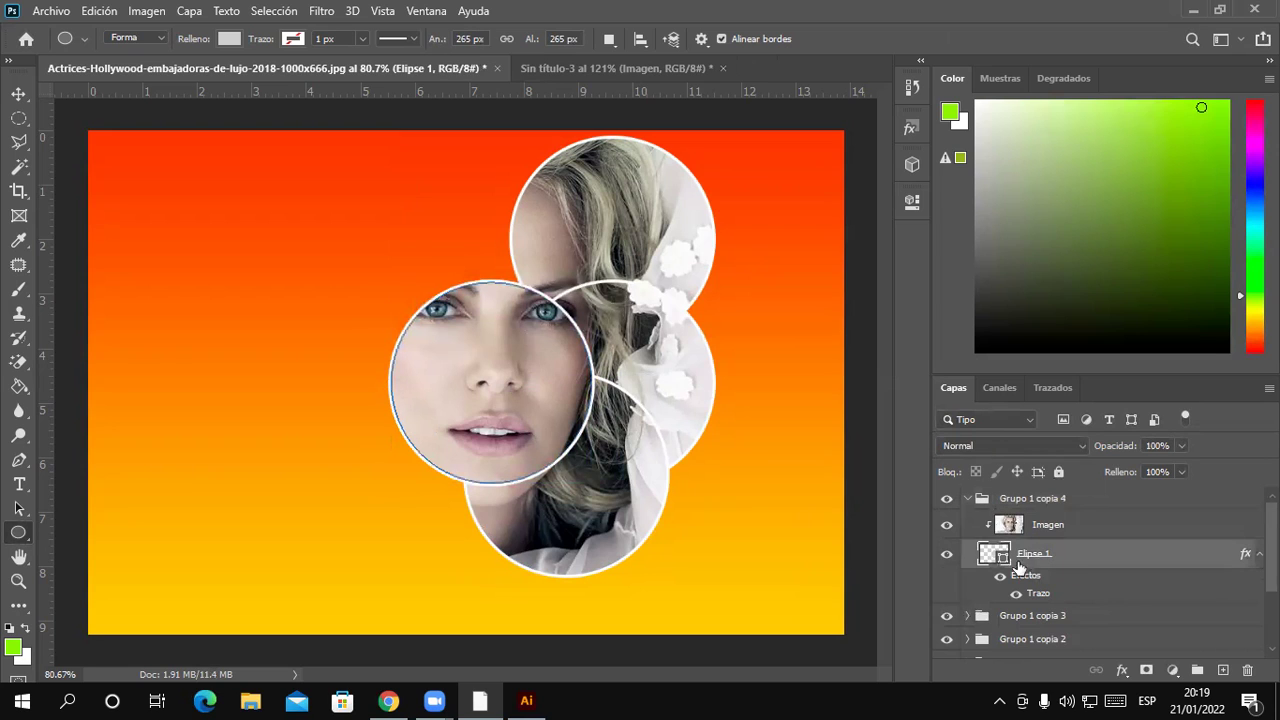
pyautogui.hotkey('ctrl', 't')
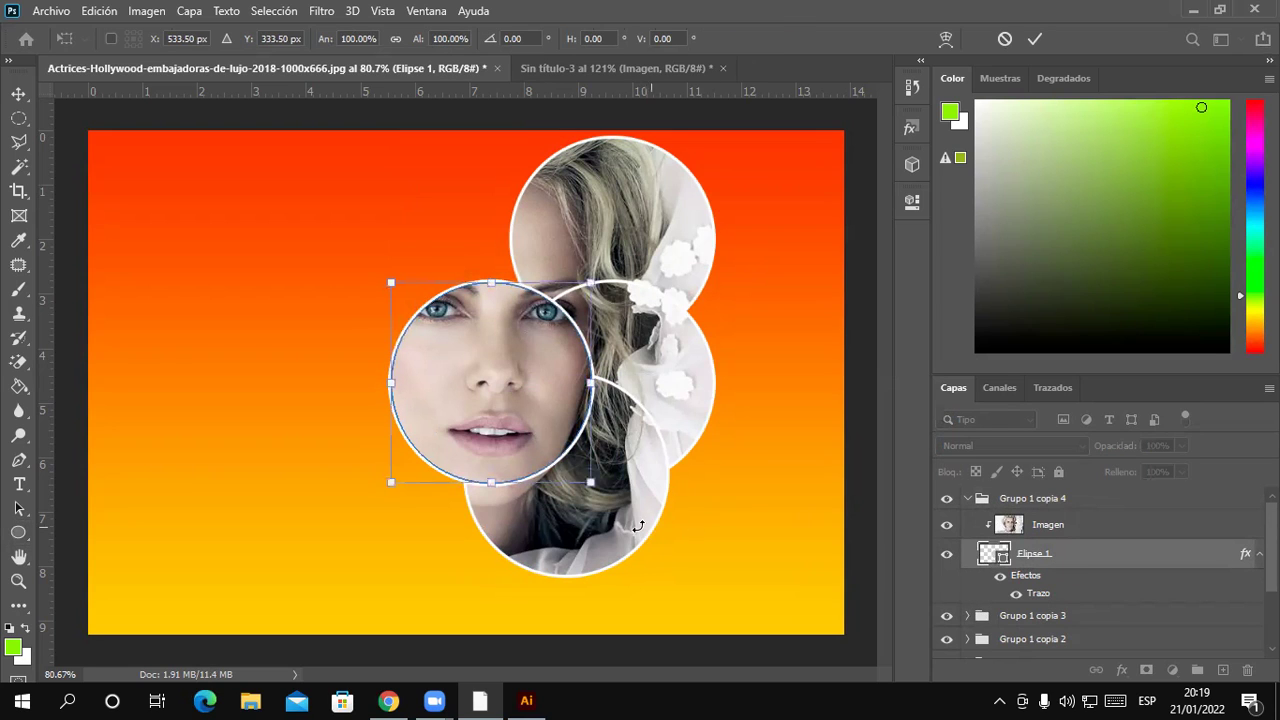
pyautogui.moveTo(576, 478)
pyautogui.mouseDown()
pyautogui.moveTo(558, 329)
pyautogui.moveTo(598, 293)
pyautogui.mouseUp()
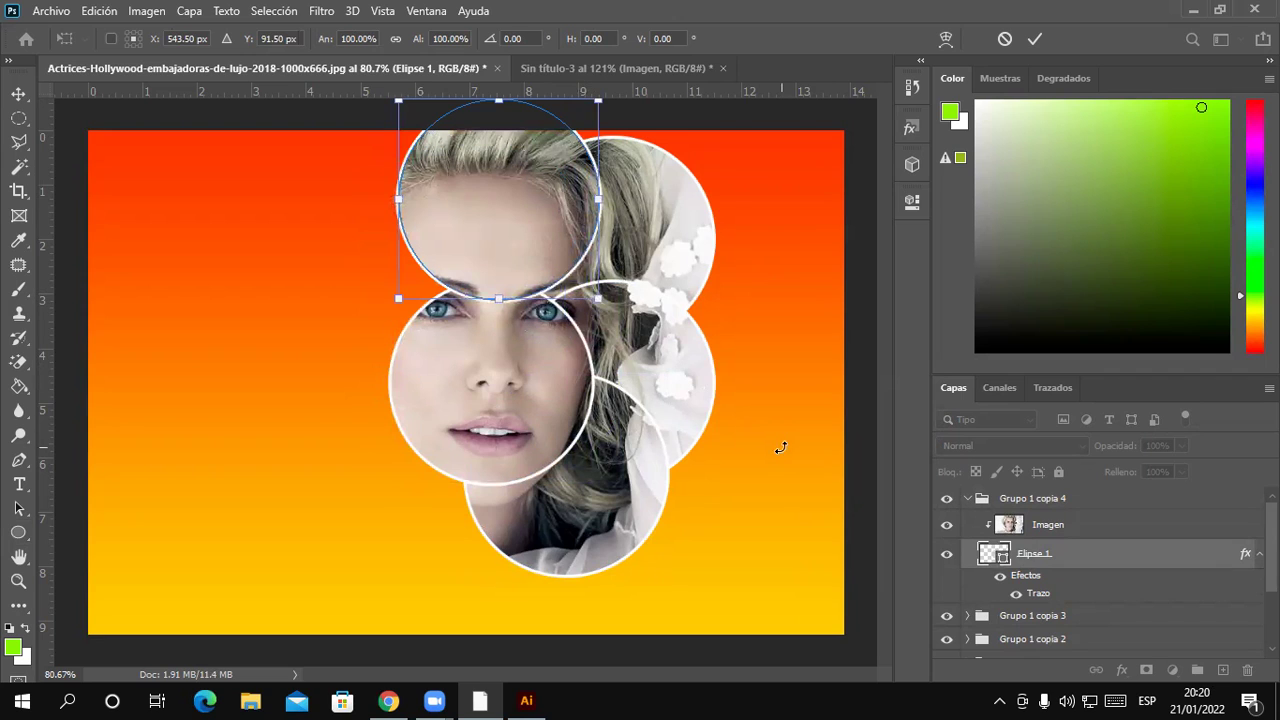
pyautogui.press('Return')
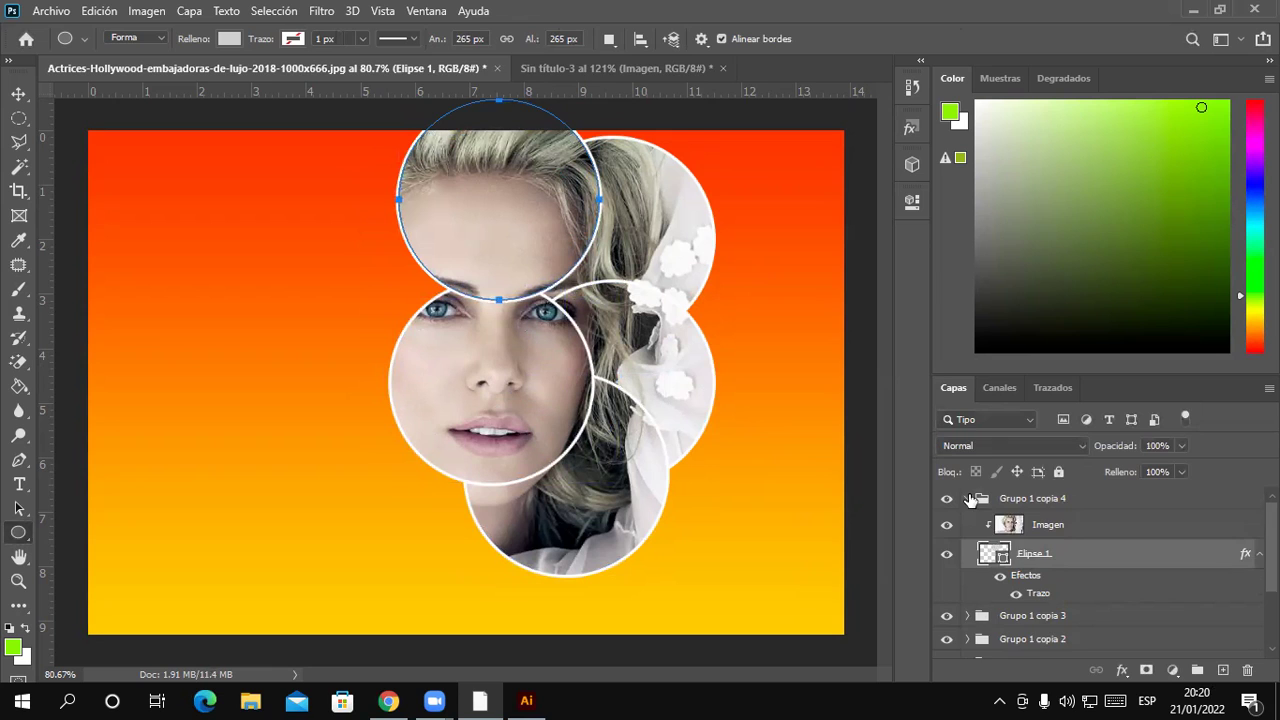
pyautogui.click(967, 498)
# Duplicate Grupo 1 copia 4 as Grupo 1 copia 5 and shift its ellipse left and down over the eye
pyautogui.rightClick(1028, 500)
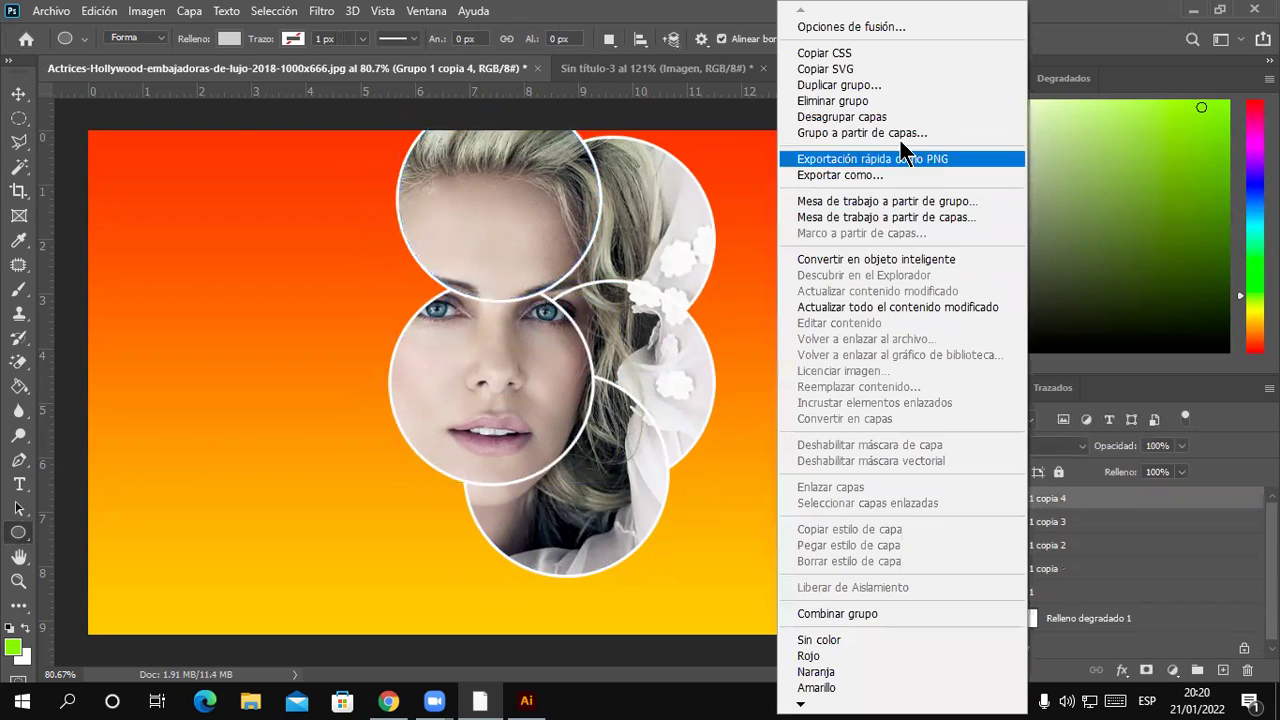
pyautogui.click(881, 86)
pyautogui.click(822, 180)
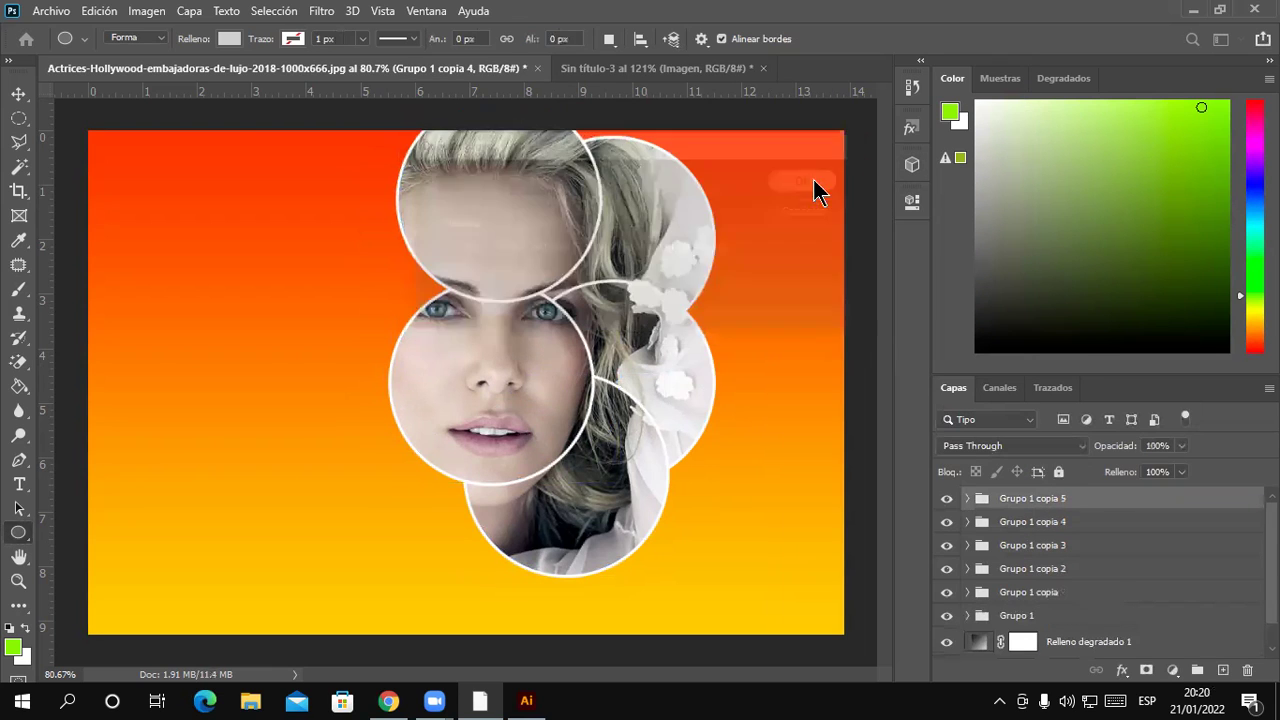
pyautogui.click(967, 499)
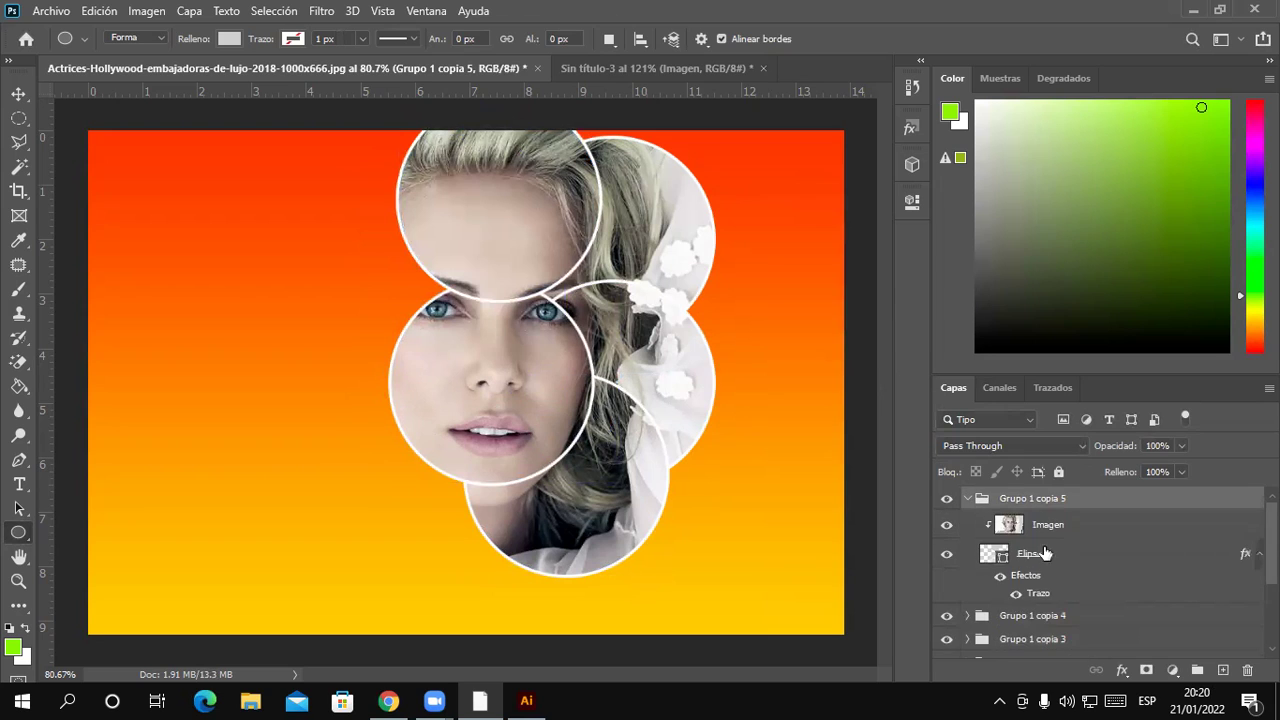
pyautogui.click(1030, 553)
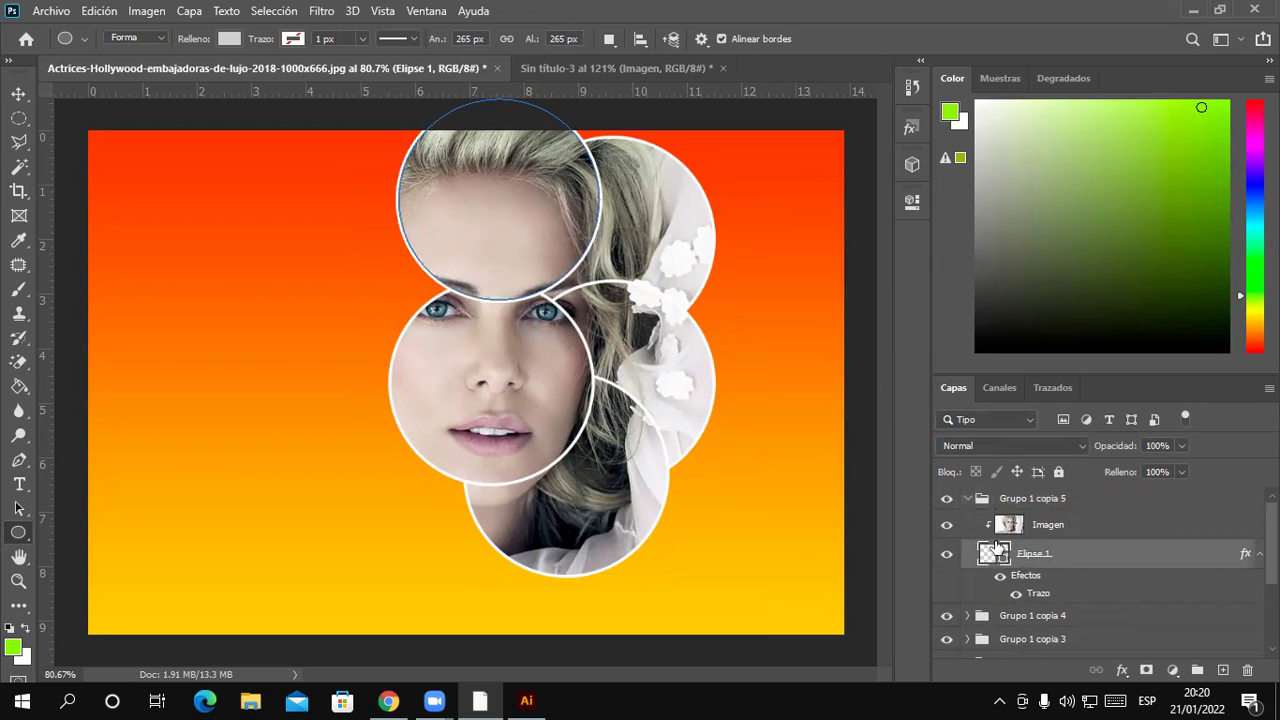
pyautogui.hotkey('ctrl', 't')
pyautogui.moveTo(548, 292); pyautogui.dragTo(465, 367)
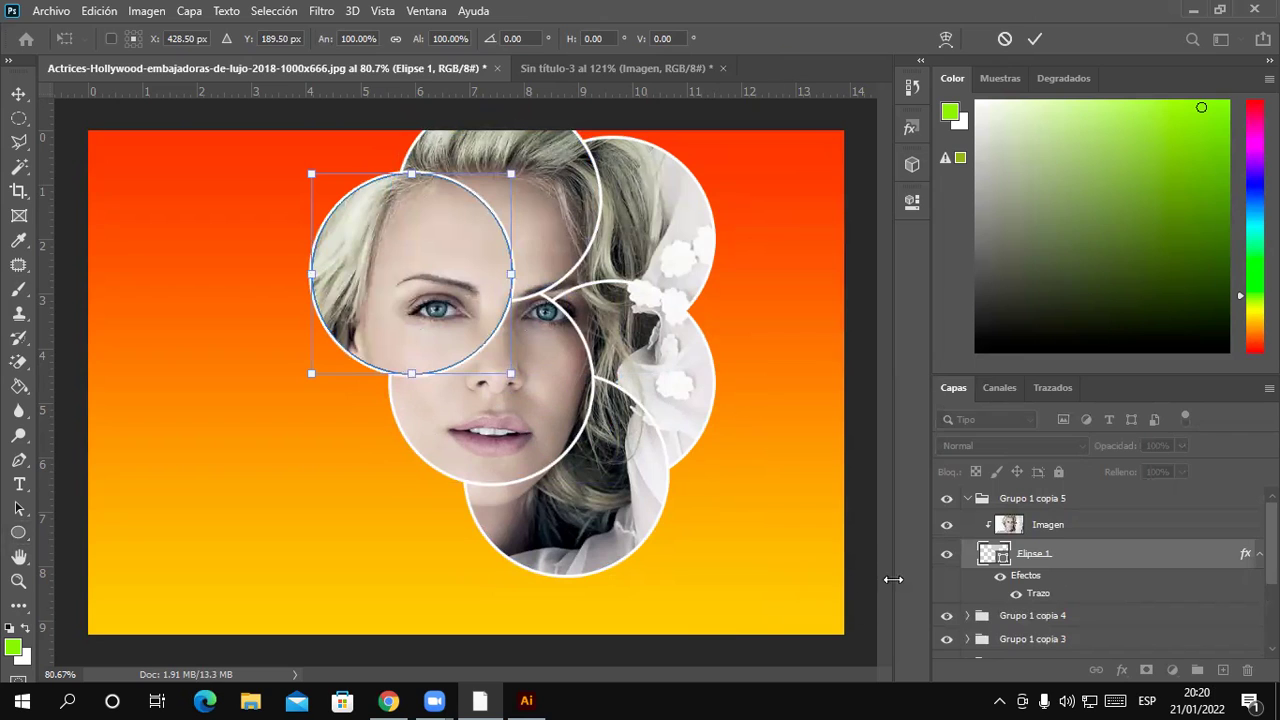
pyautogui.press('Return')
pyautogui.click(966, 499)
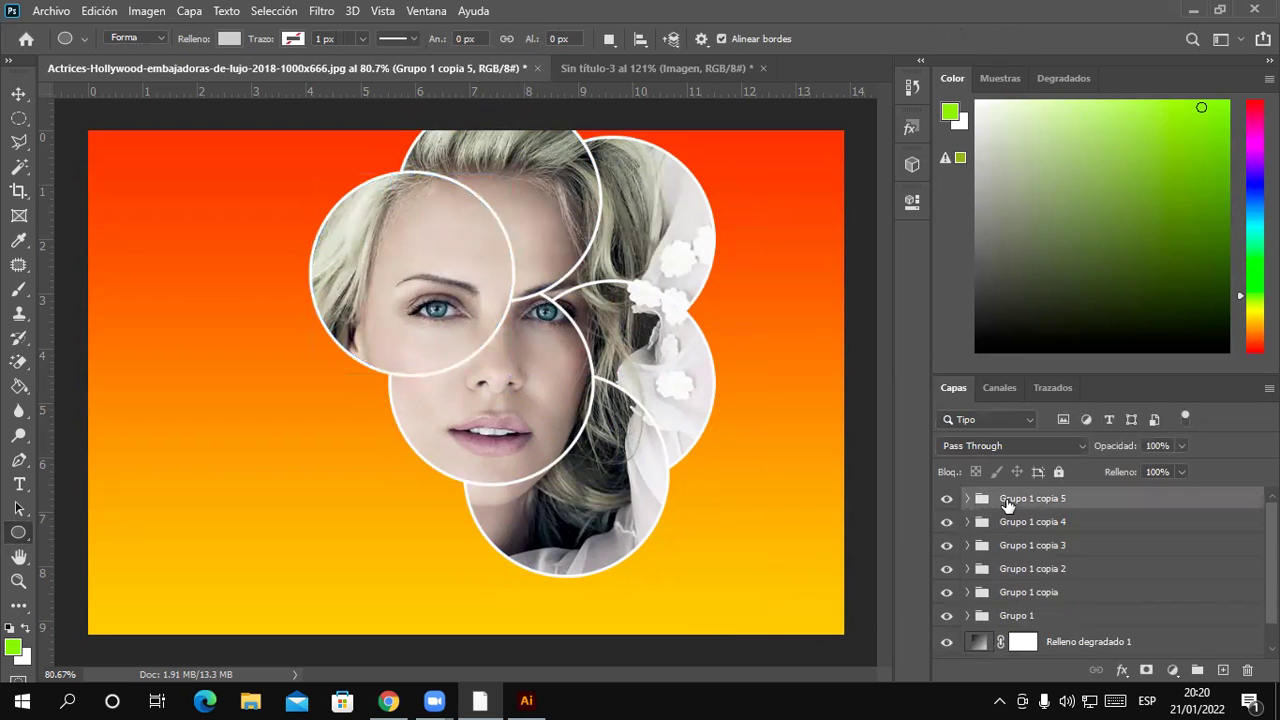
# Duplicate Grupo 1 copia 5 as Grupo 1 copia 6 and move its ellipse down to the lower-left cheek
pyautogui.rightClick(1008, 502)
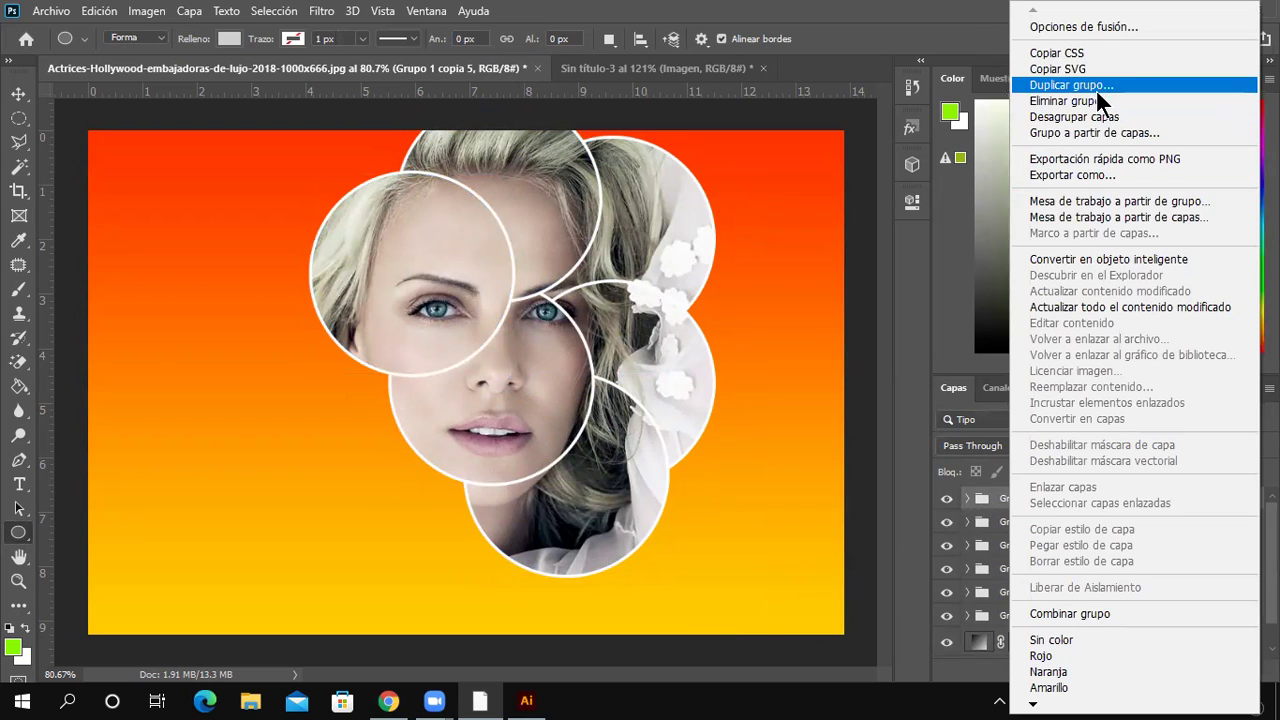
pyautogui.click(1096, 85)
pyautogui.click(829, 186)
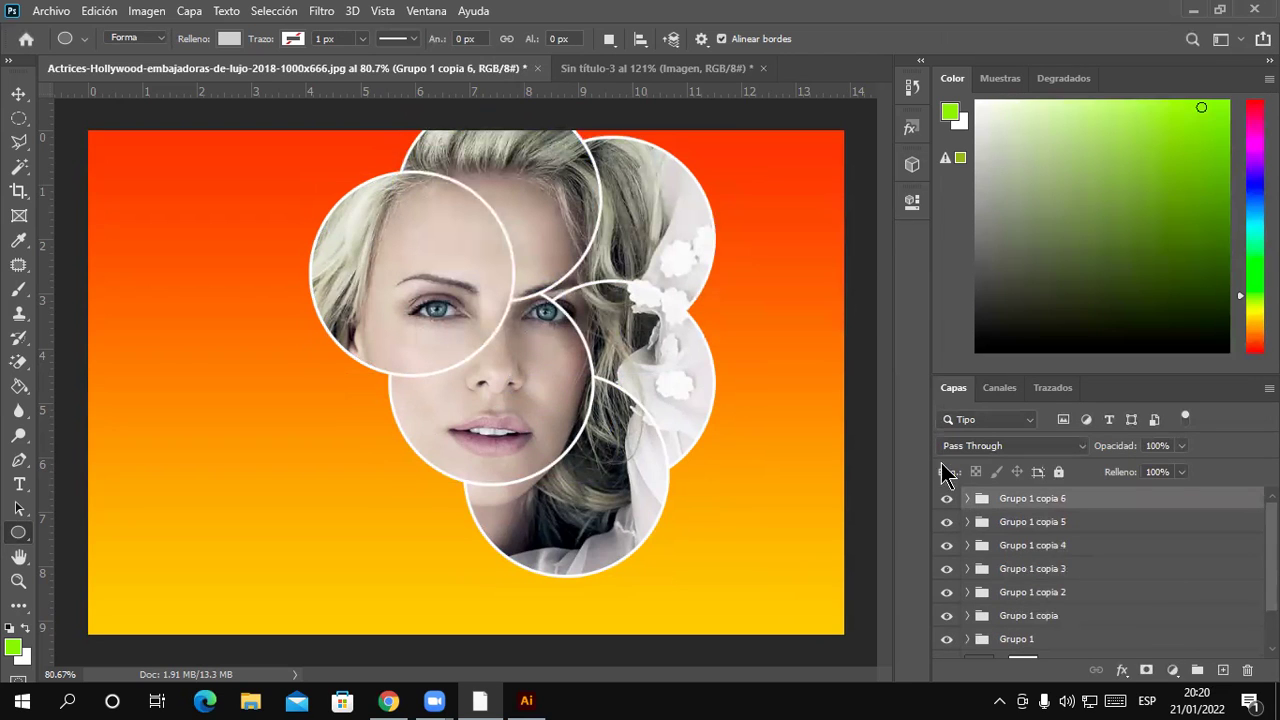
pyautogui.click(967, 499)
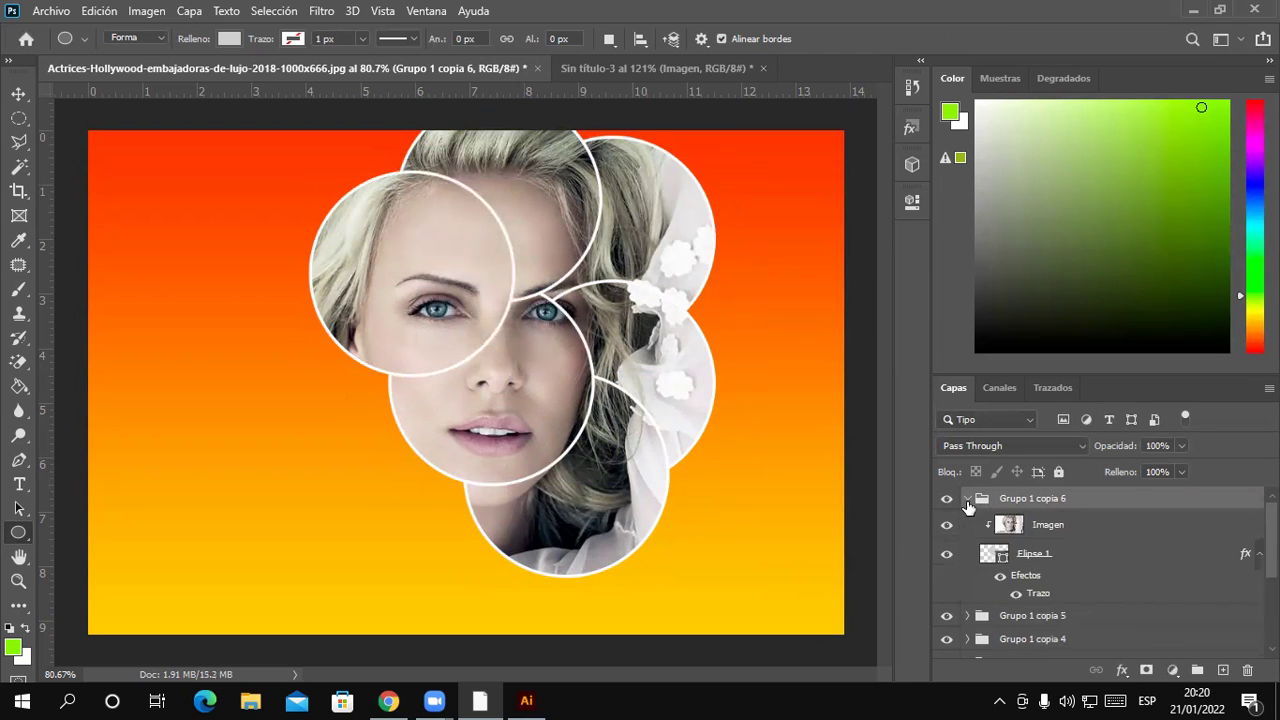
pyautogui.click(1046, 561)
pyautogui.hotkey('ctrl', 't')
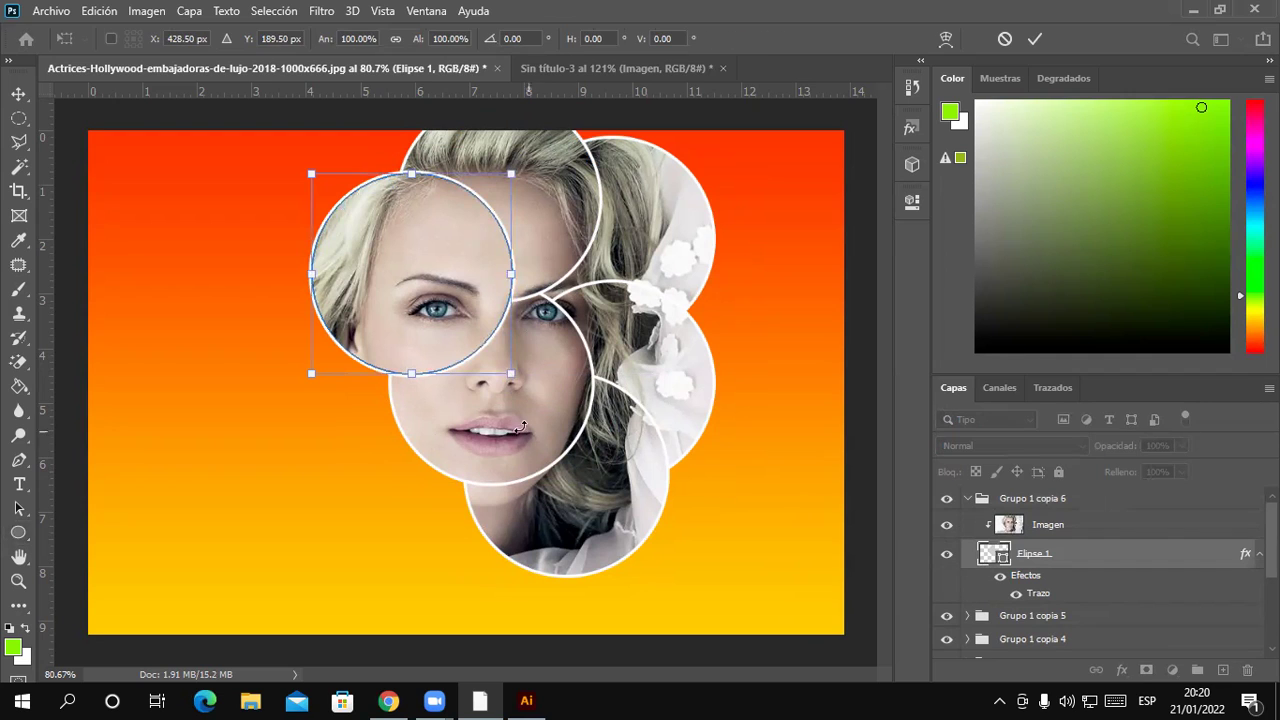
pyautogui.moveTo(472, 363)
pyautogui.mouseDown()
pyautogui.moveTo(472, 468)
pyautogui.moveTo(452, 494)
pyautogui.mouseUp()
pyautogui.press('Return')
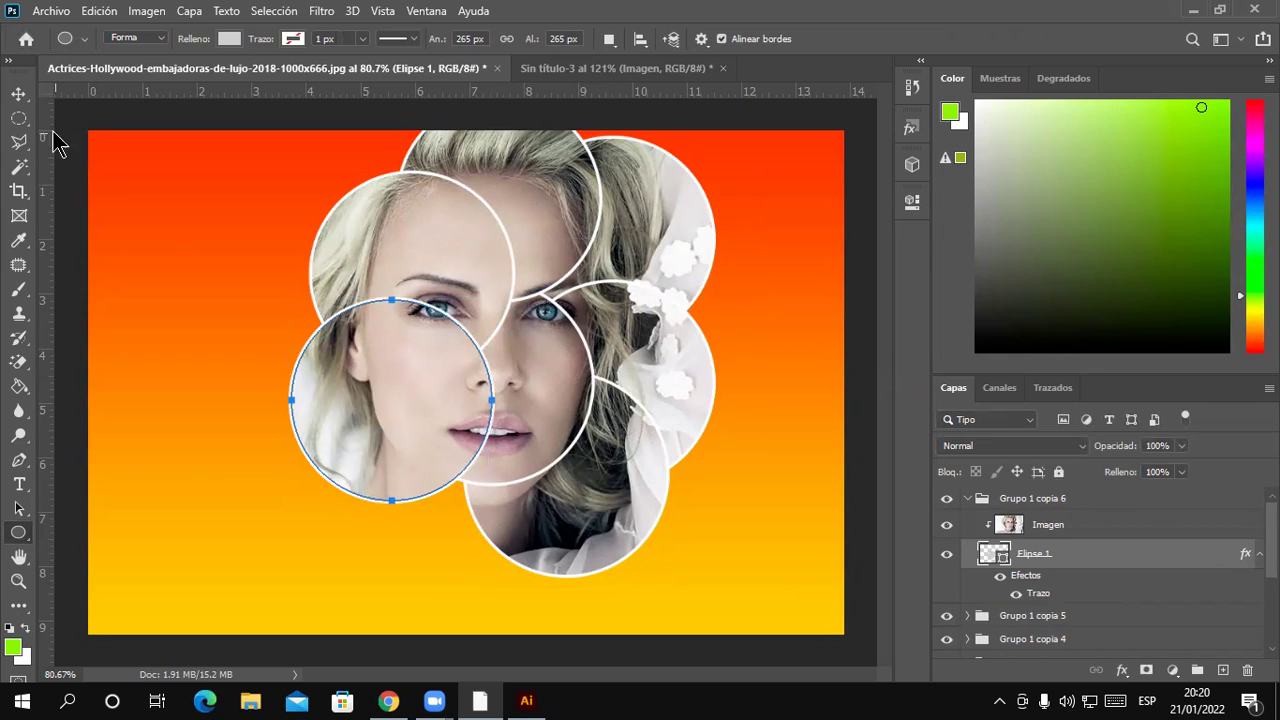
pyautogui.click(18, 93)
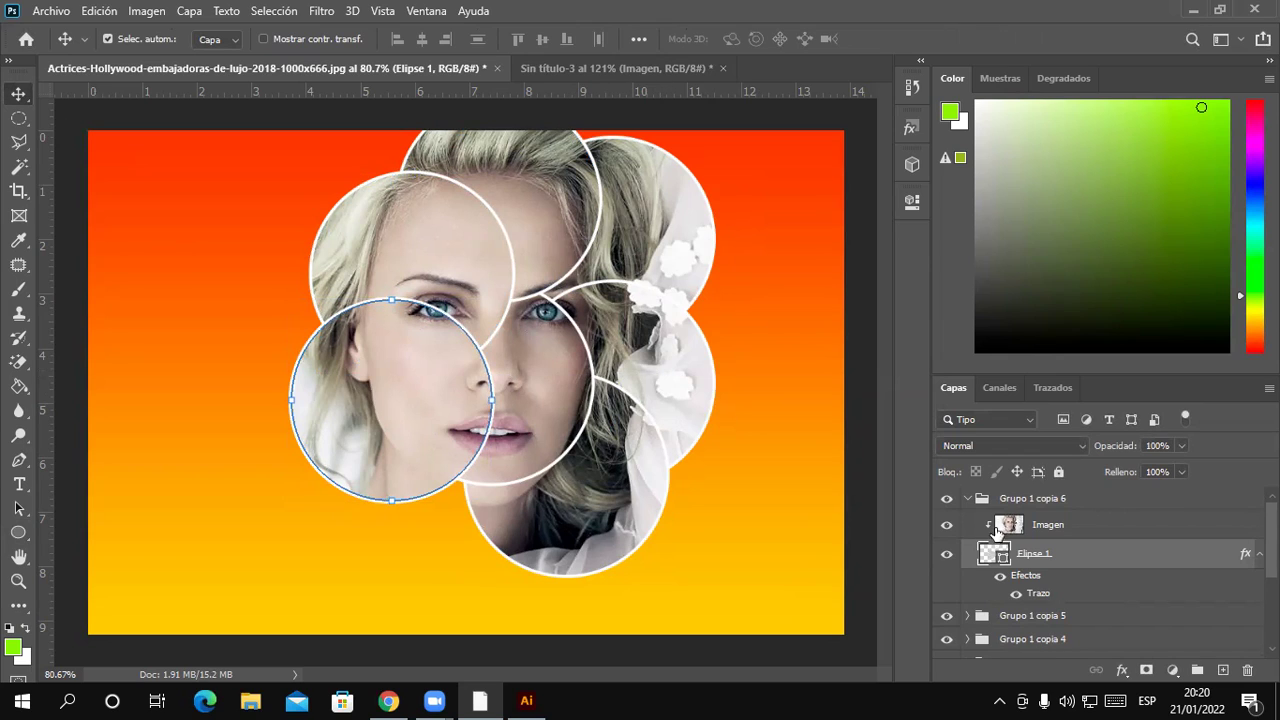
pyautogui.click(967, 498)
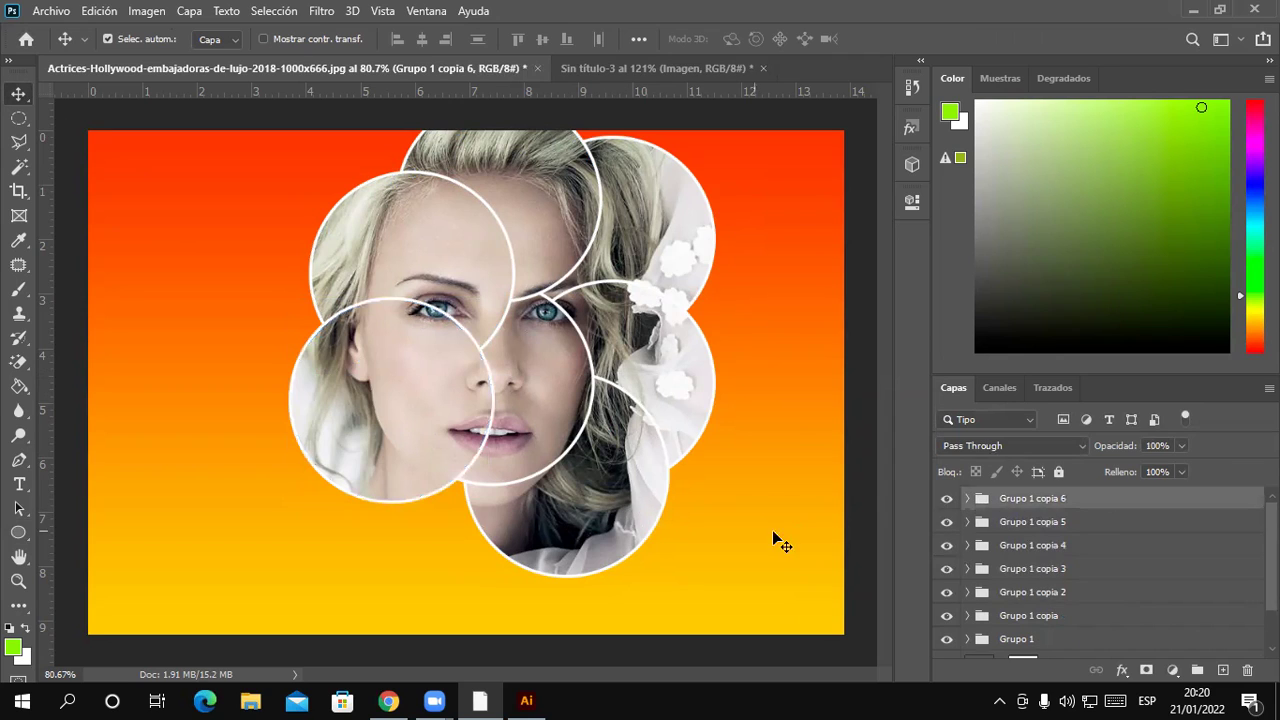
pyautogui.click(868, 486)
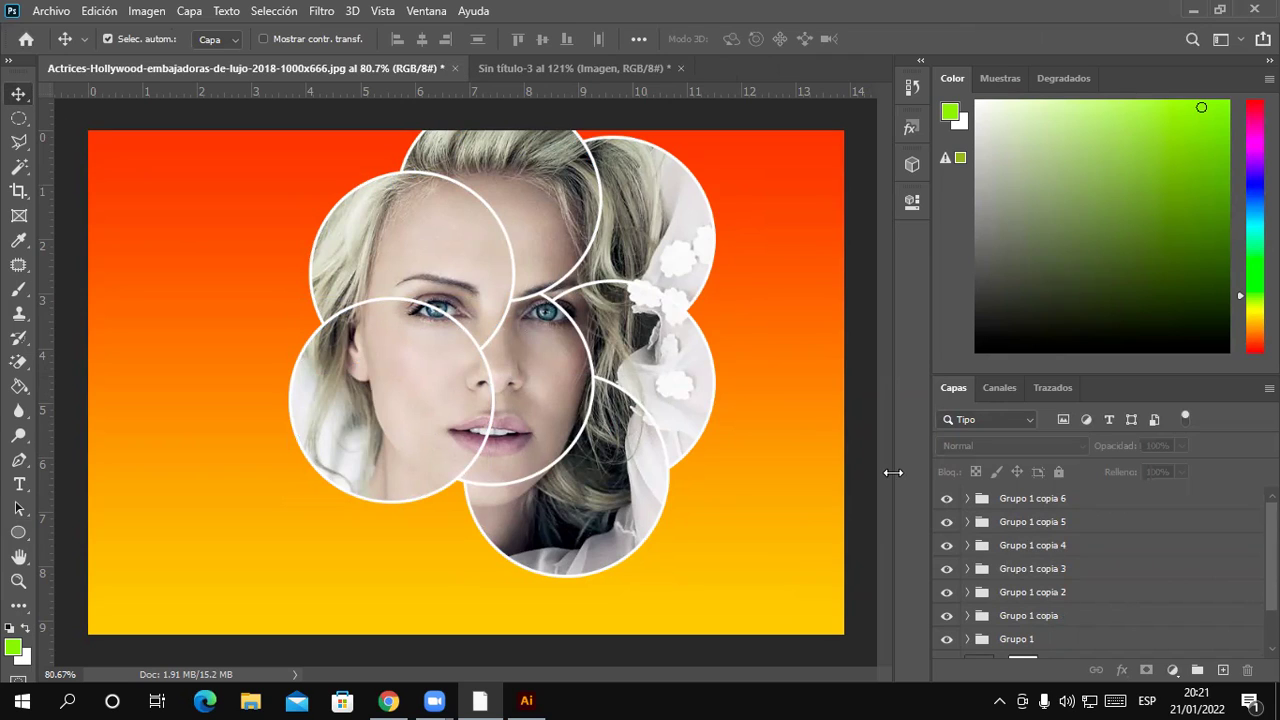
pyautogui.click(525, 70)
pyautogui.click(415, 70)
pyautogui.click(540, 70)
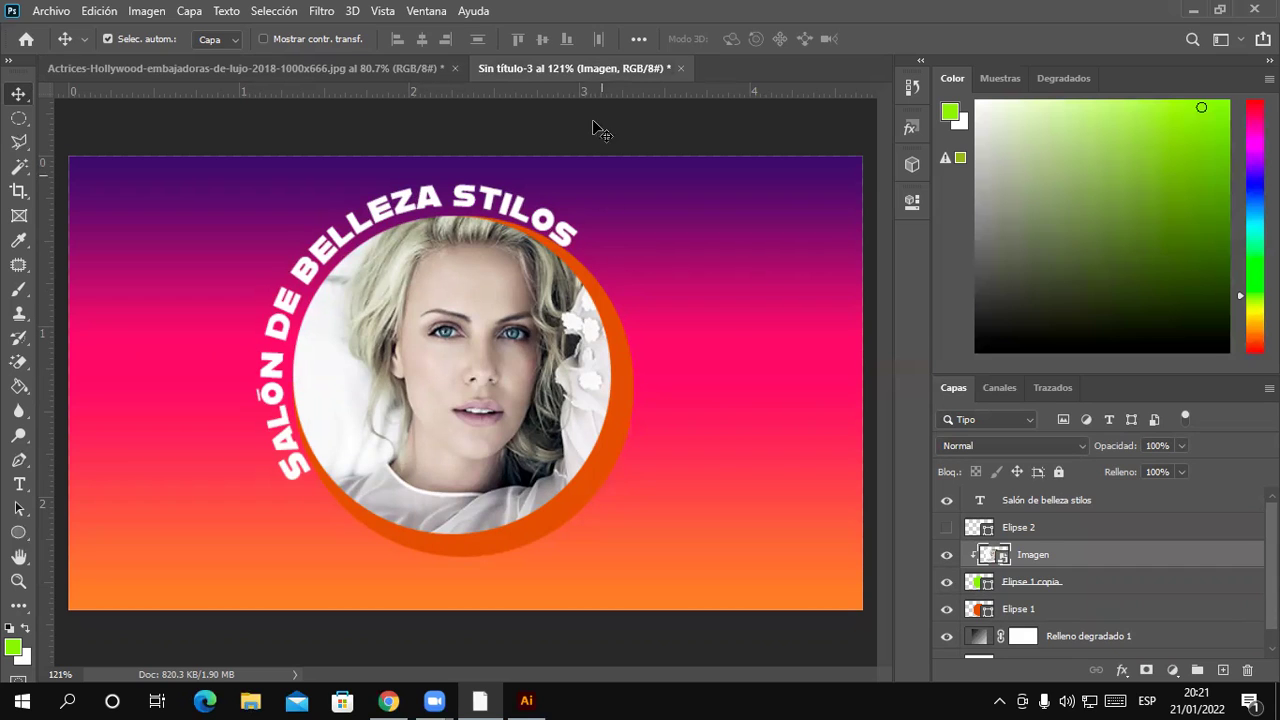
pyautogui.click(414, 66)
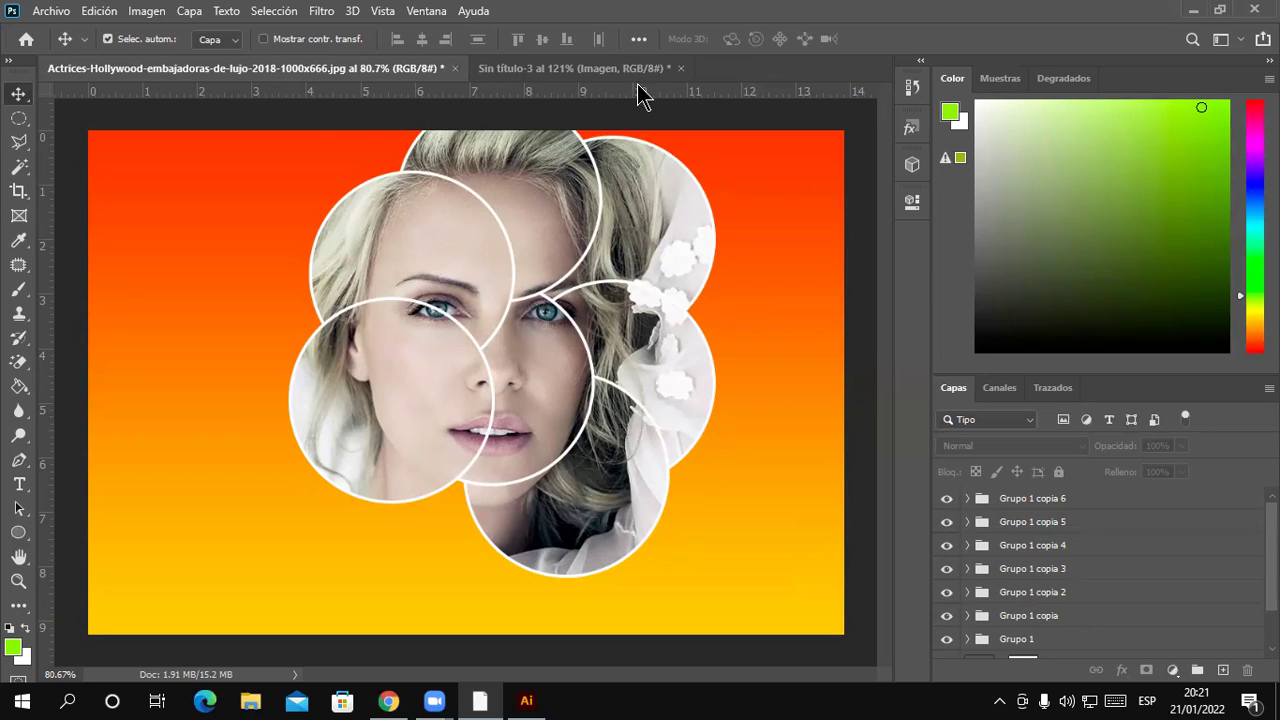
# Save the collage as Actrices-Hollywood-embajadoras-de-lujo-2018-1000x666.psd and close it
pyautogui.click(52, 14)
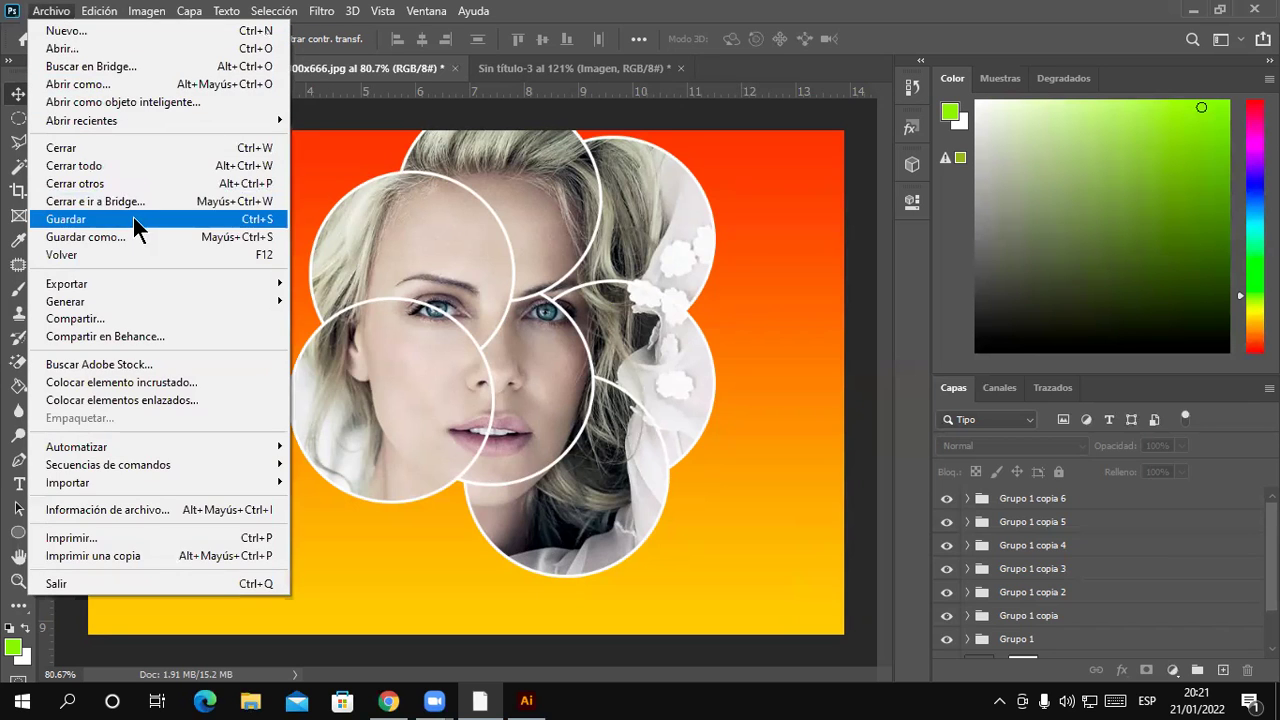
pyautogui.click(133, 217)
pyautogui.click(722, 577)
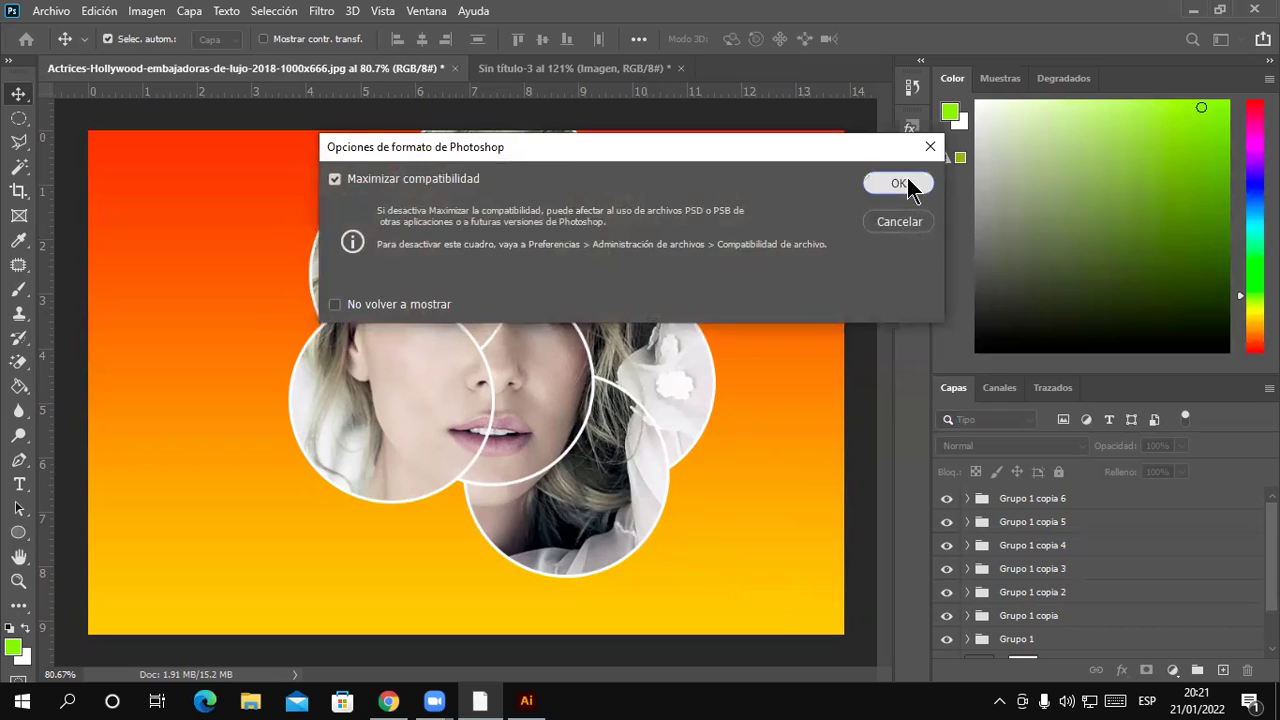
pyautogui.click(882, 181)
pyautogui.click(533, 70)
pyautogui.click(609, 267)
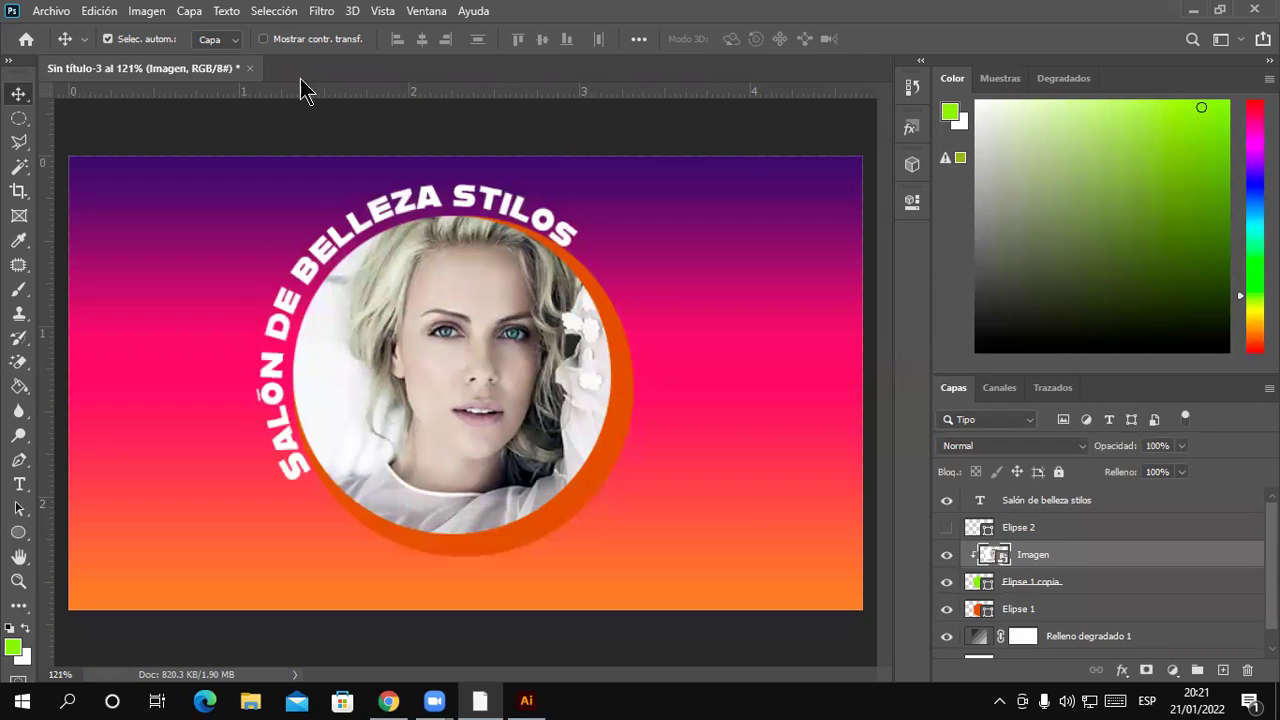
# Close Sin título-3, saving it as a Photoshop file on the desktop
pyautogui.click(251, 70)
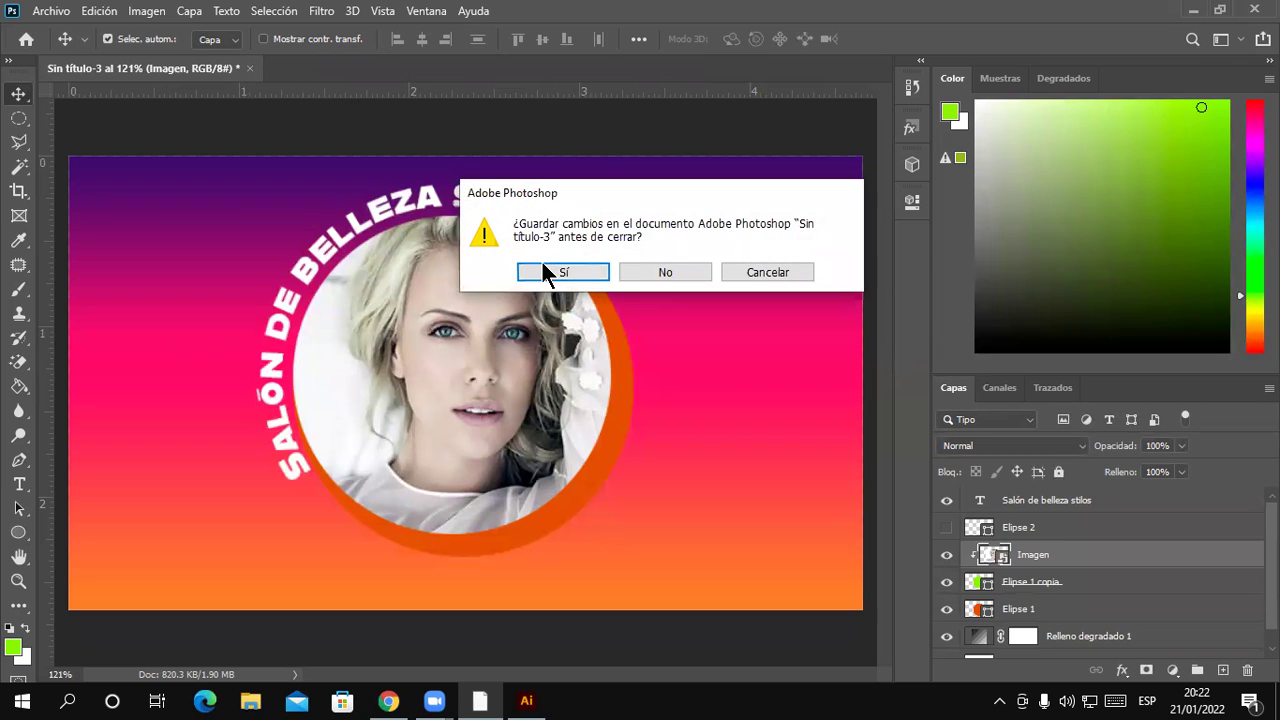
pyautogui.click(541, 263)
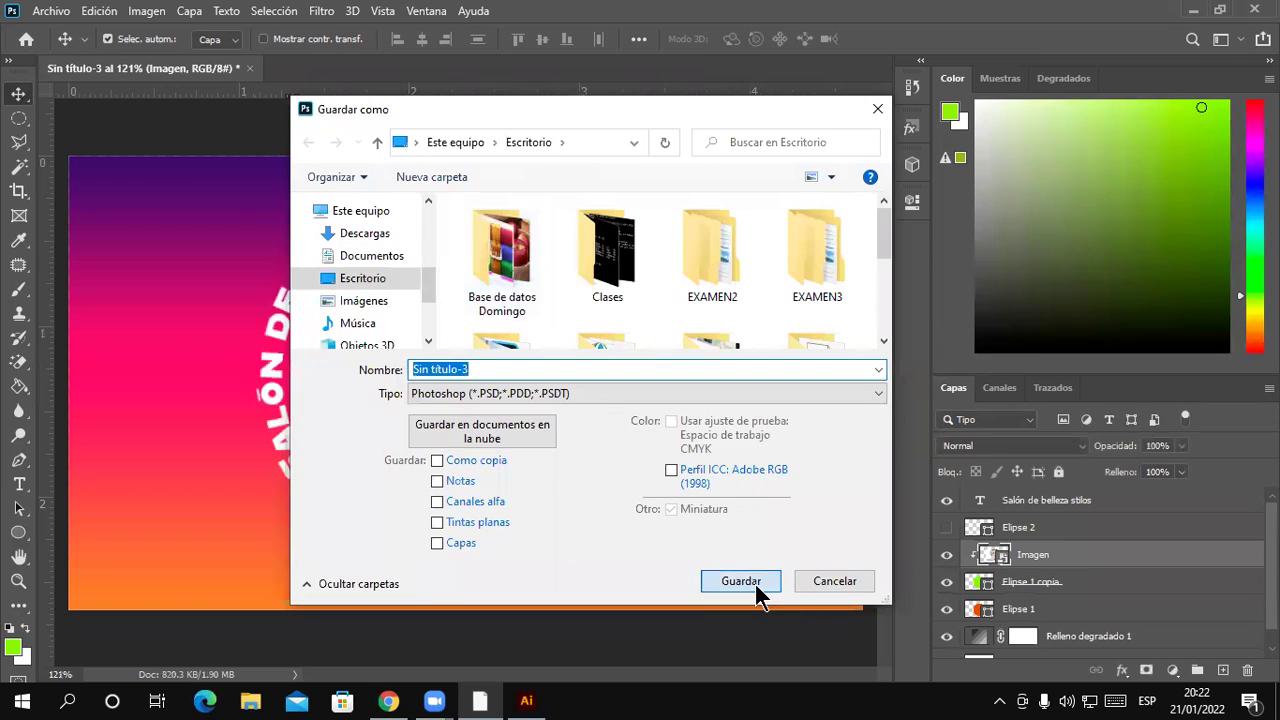
pyautogui.click(755, 585)
pyautogui.click(879, 182)
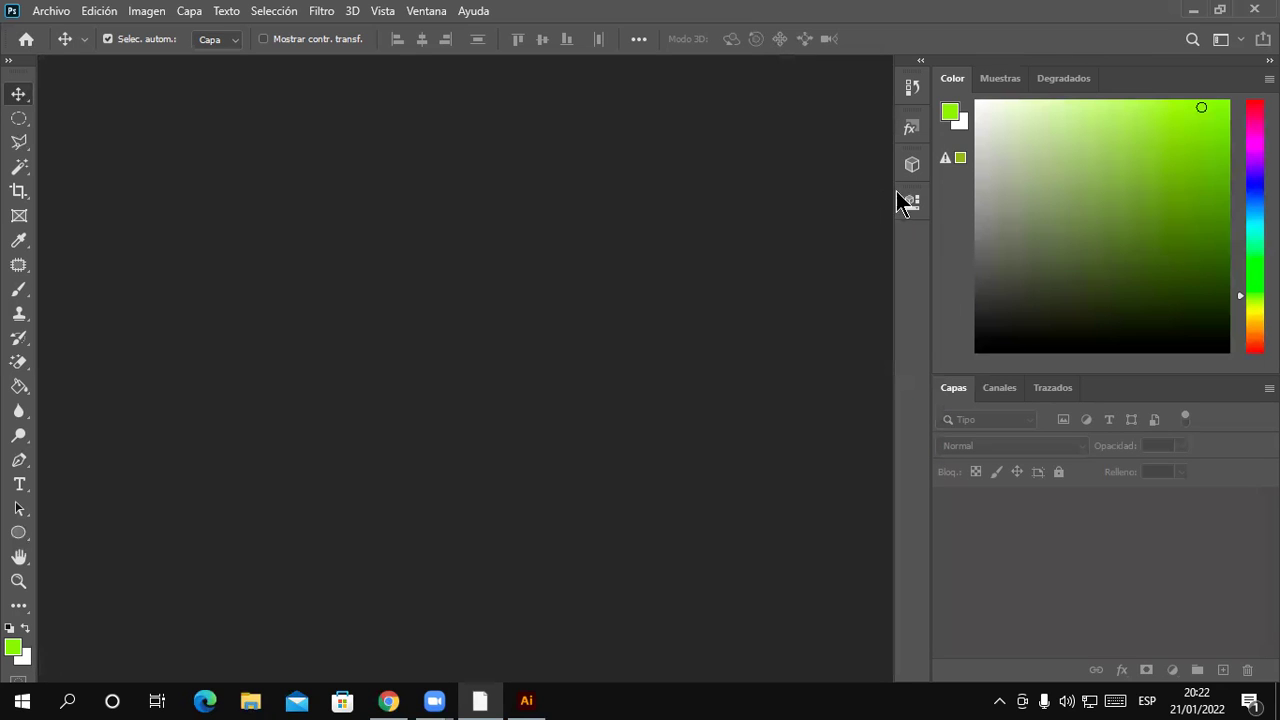
# Minimize Photoshop and open the Practica 21-01 desktop folder in a wider window
pyautogui.click(1194, 10)
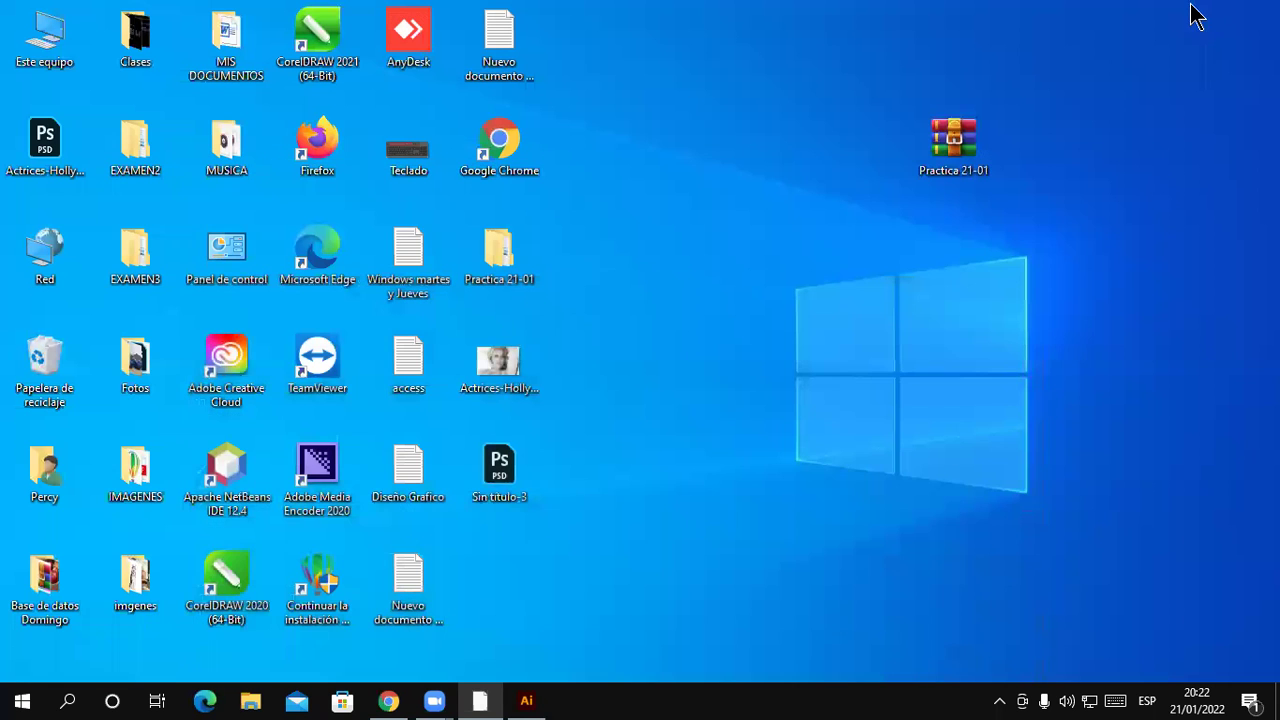
pyautogui.doubleClick(505, 262)
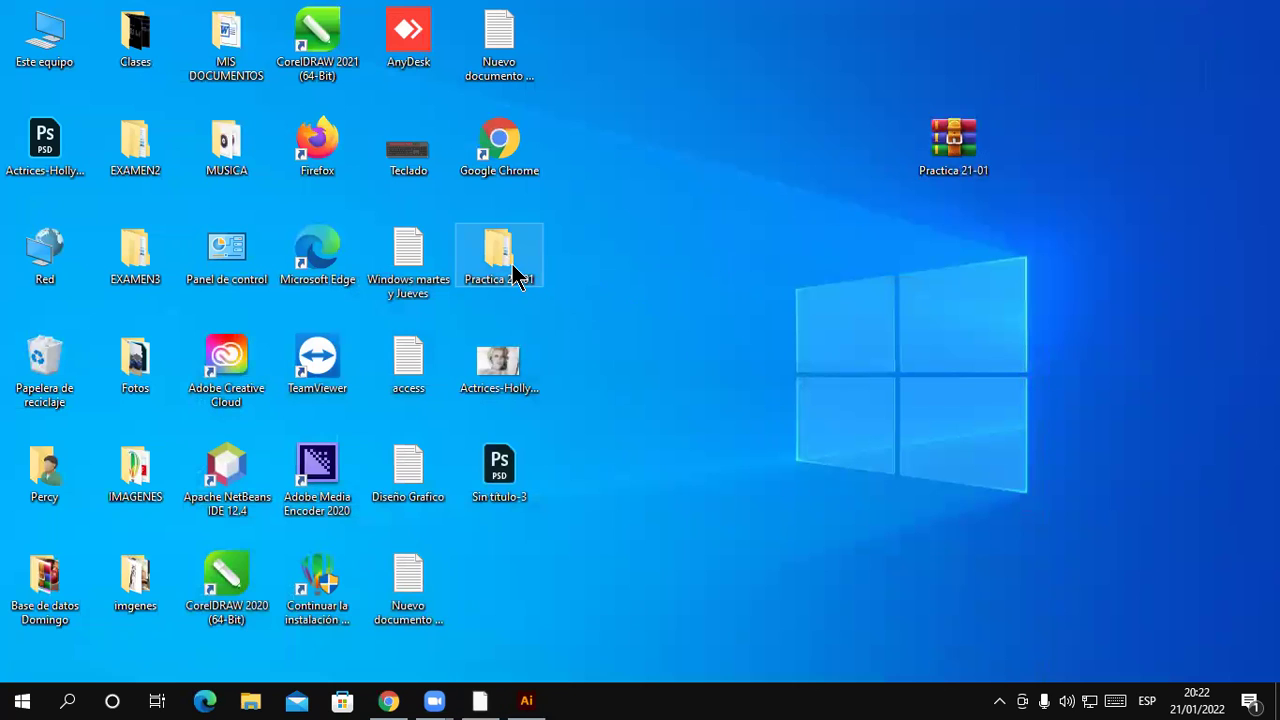
pyautogui.moveTo(490, 55); pyautogui.dragTo(721, 69)
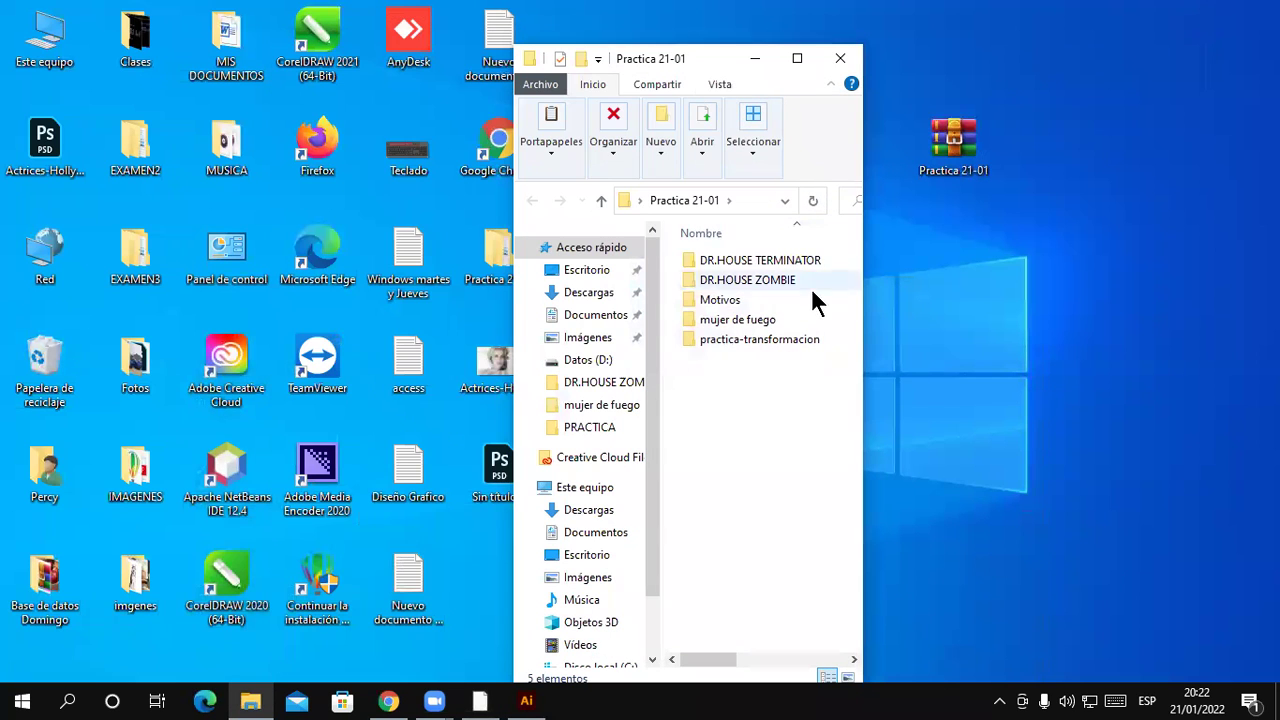
pyautogui.moveTo(863, 294); pyautogui.dragTo(1047, 294)
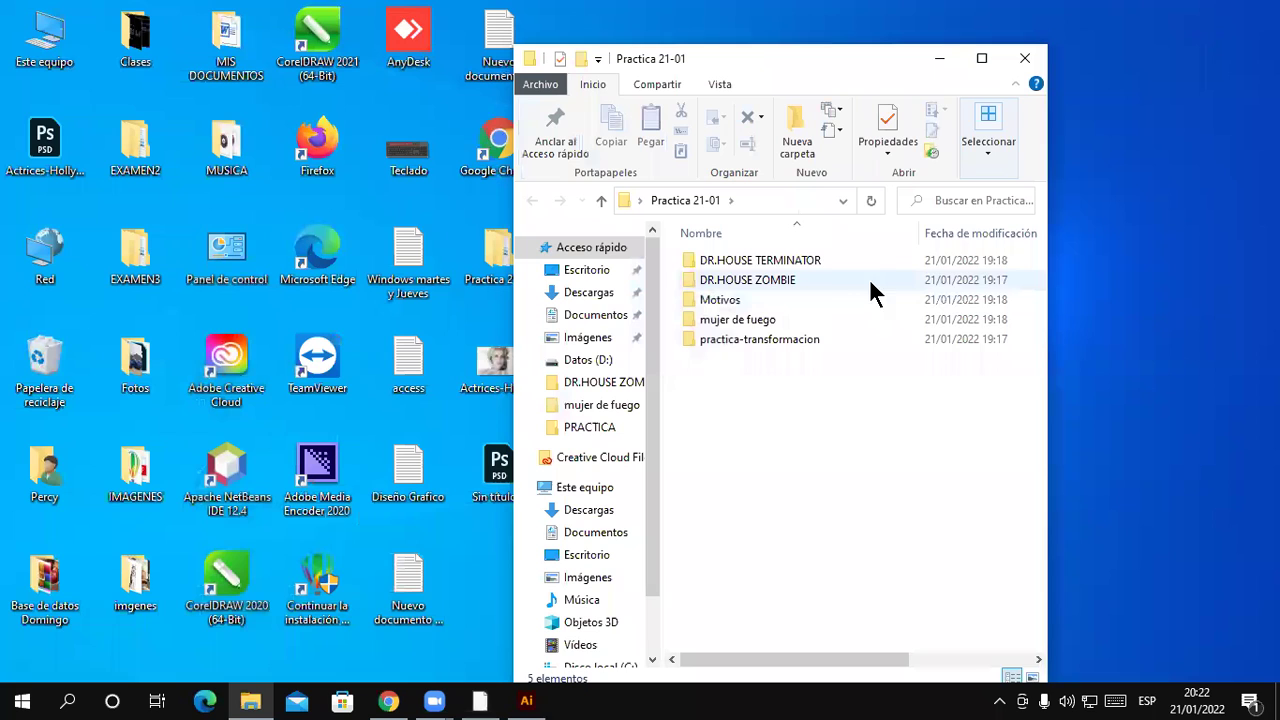
# Open DR.HOUSE.pdf from the DR.HOUSE ZOMBIE folder
pyautogui.click(769, 279)
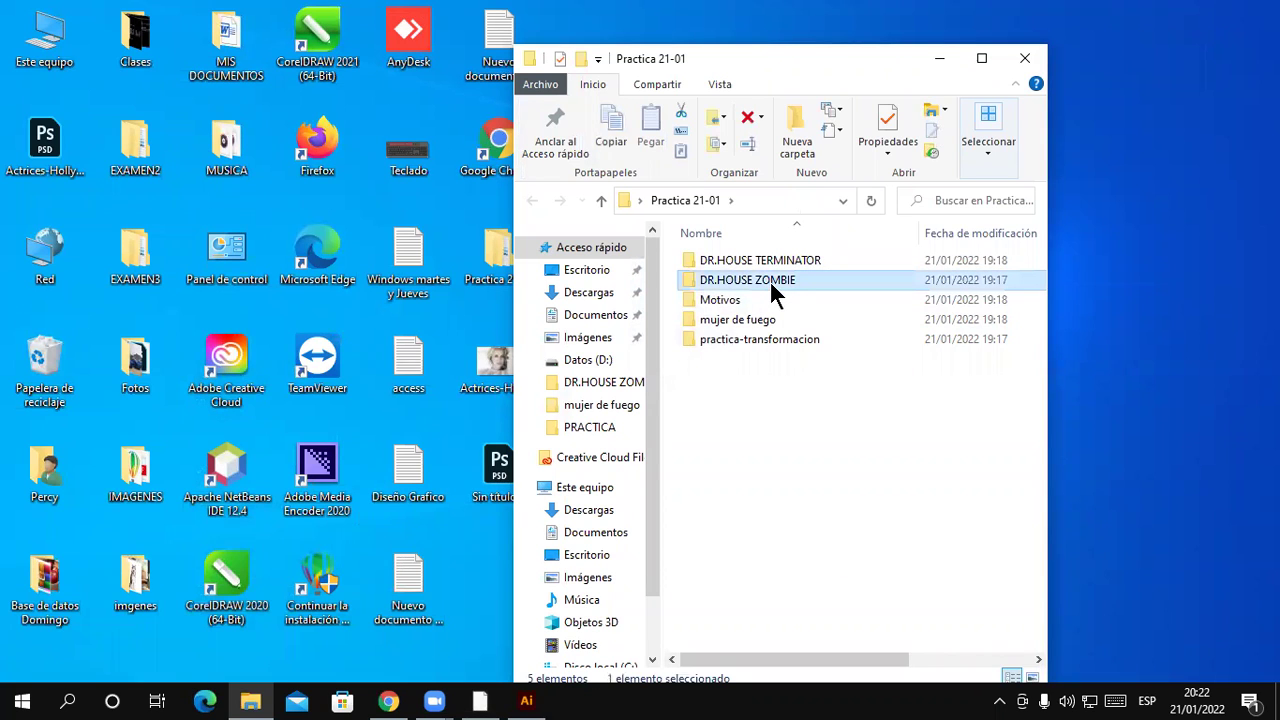
pyautogui.doubleClick(774, 277)
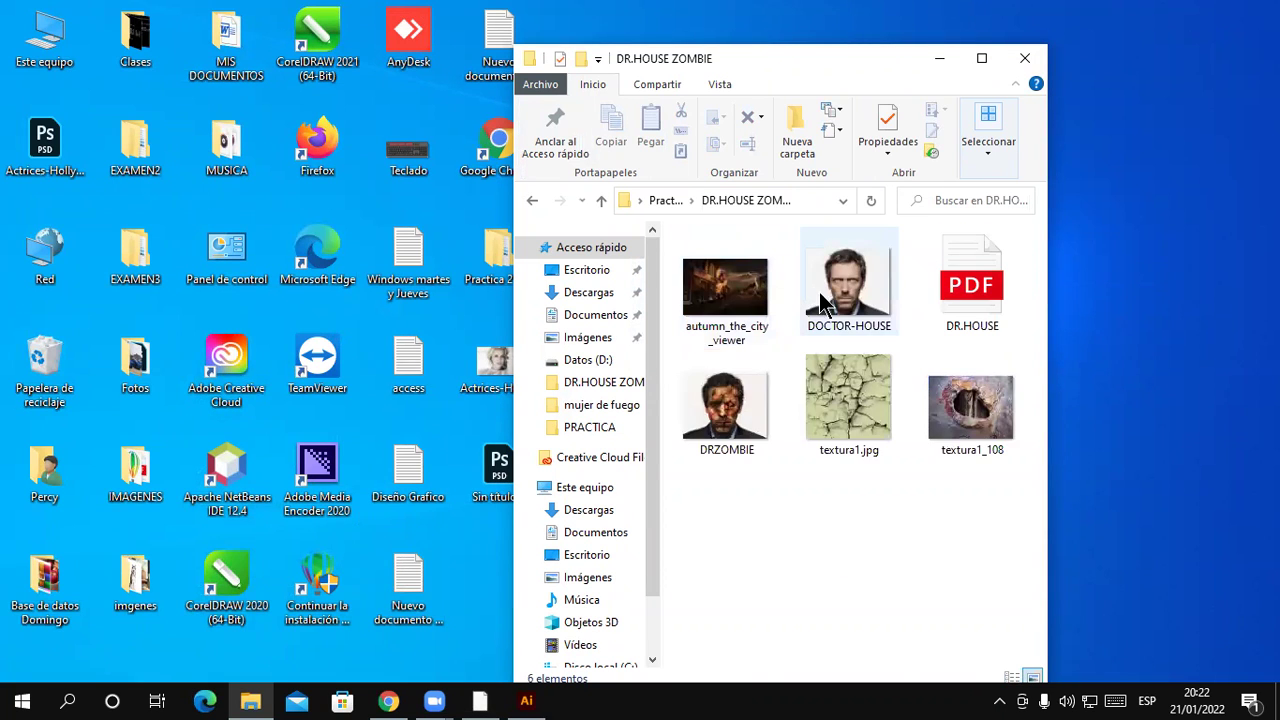
pyautogui.click(958, 314)
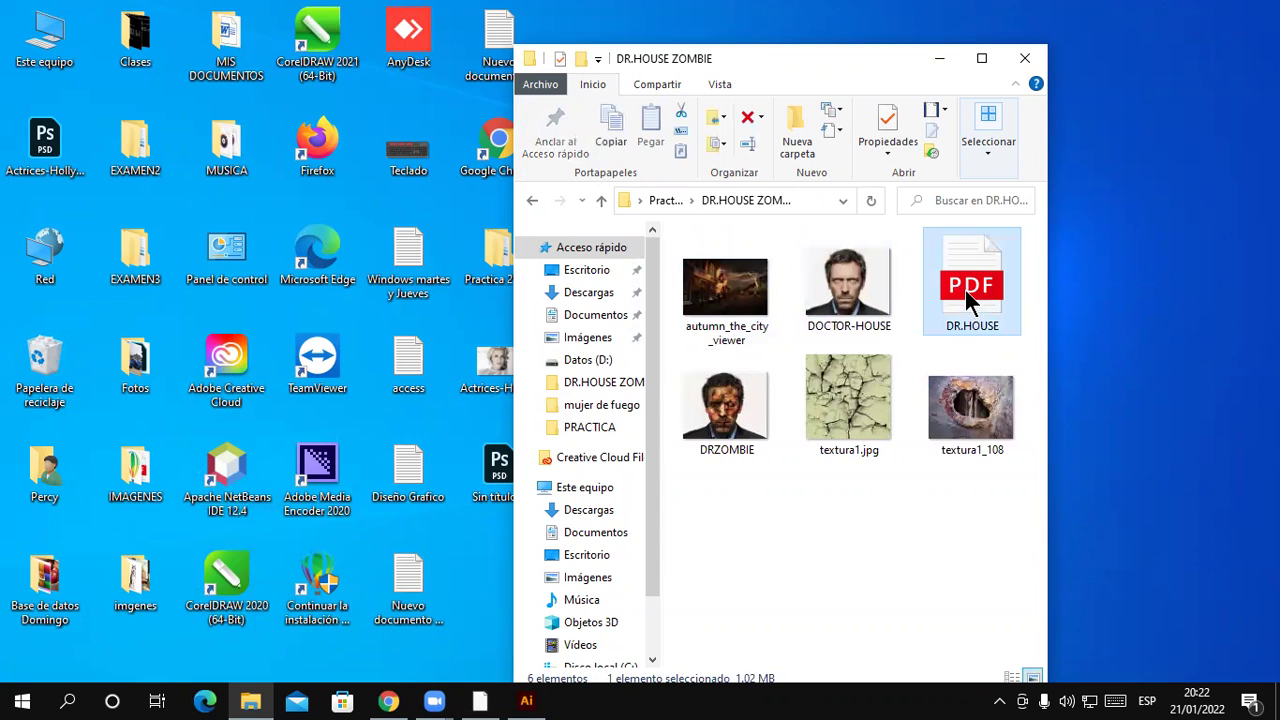
pyautogui.doubleClick(963, 292)
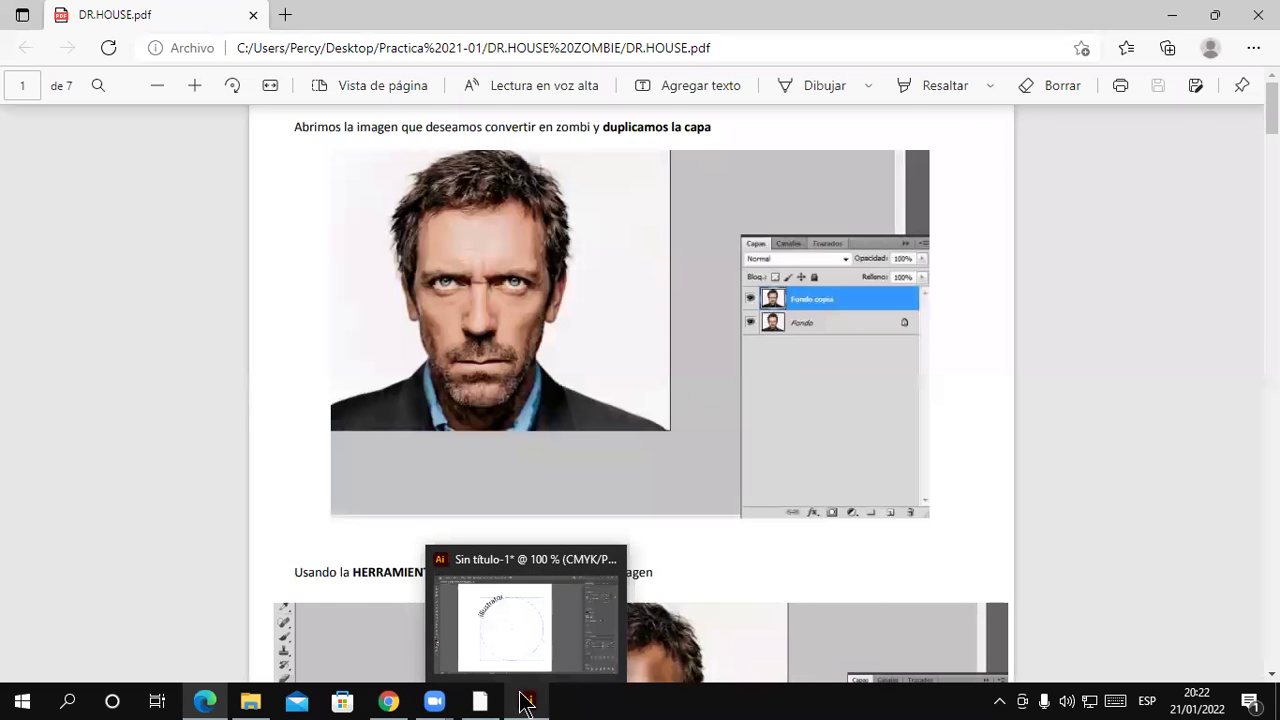
# Answer No to Illustrator's save prompt, then scroll through the DR.HOUSE.pdf tutorial
pyautogui.click(530, 702)
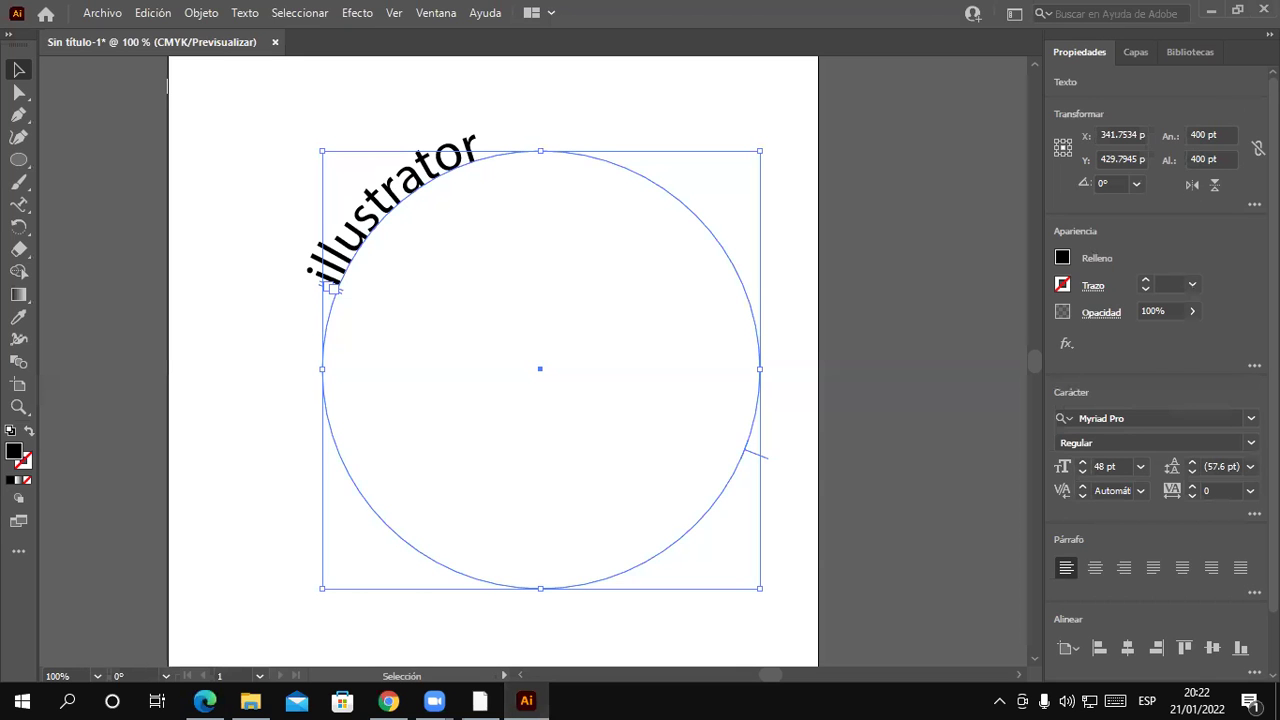
pyautogui.click(739, 376)
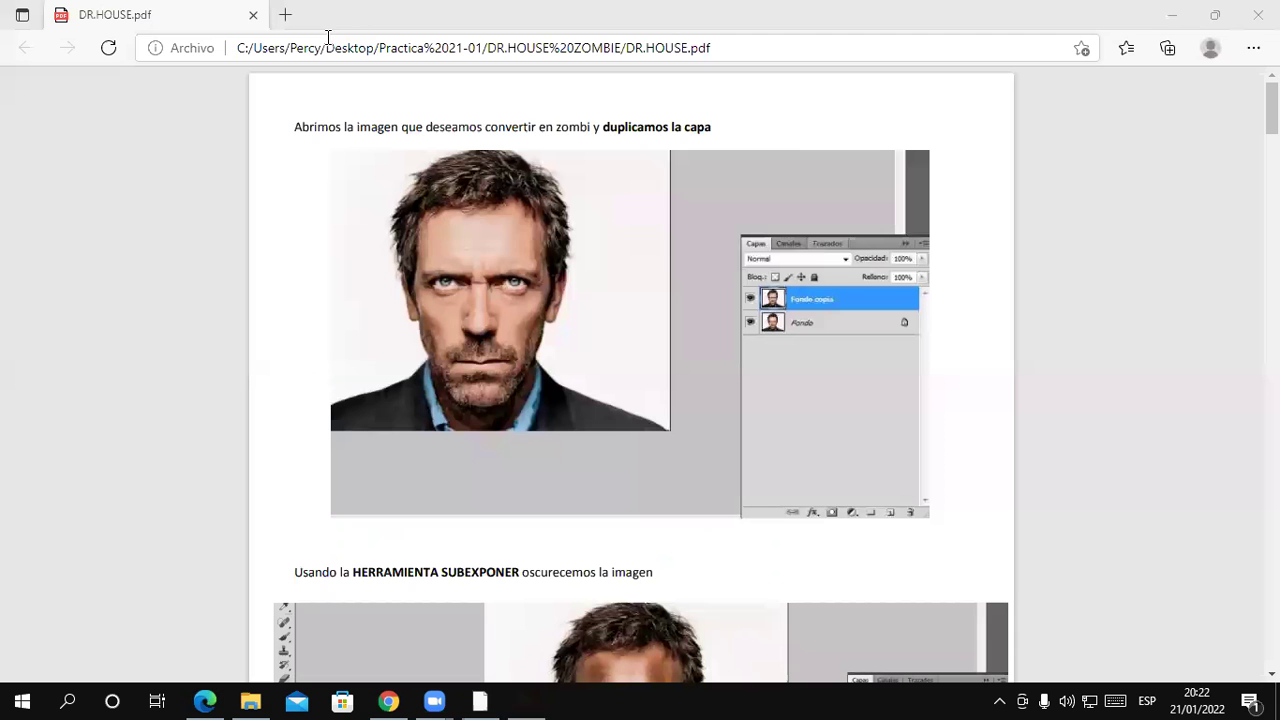
pyautogui.scroll(-2, 1124, 368)
pyautogui.scroll(-1, 1130, 340)
pyautogui.scroll(3, 1120, 322)
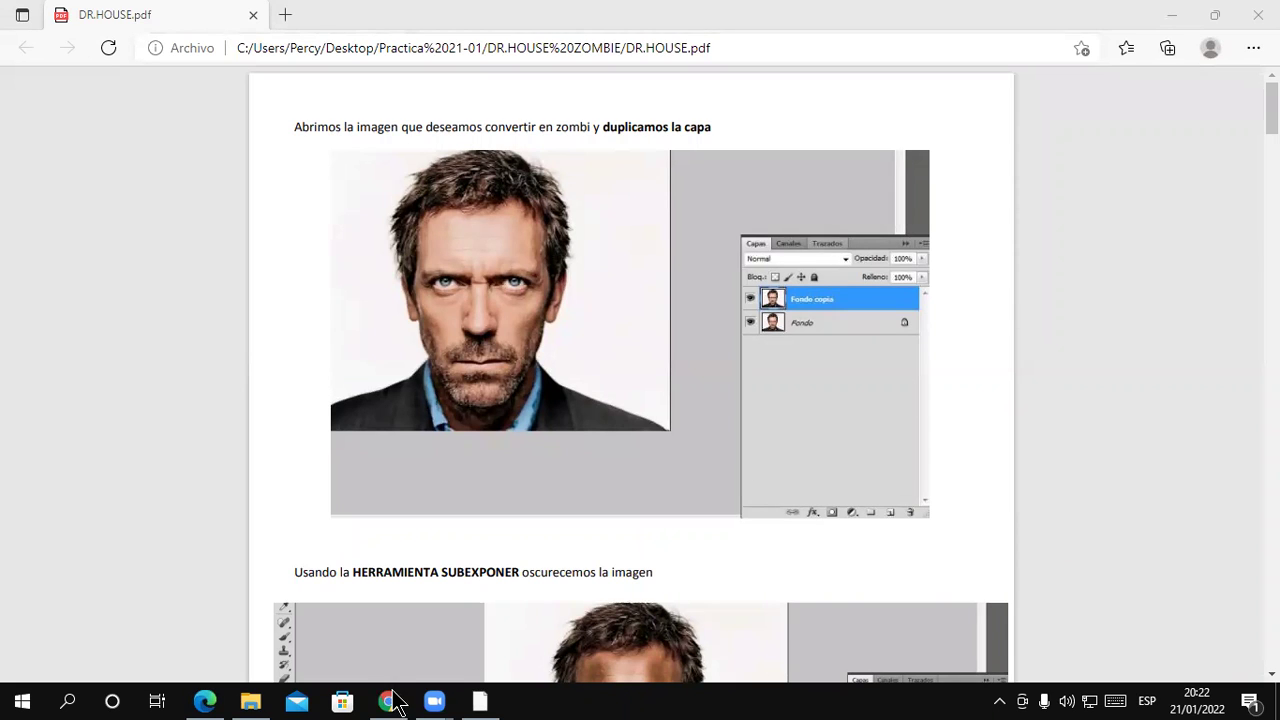
# Open DOCTOR-HOUSE.jpg from Practica 21-01 > DR.HOUSE ZOMBIE, accepting the missing-profile warning
pyautogui.click(483, 700)
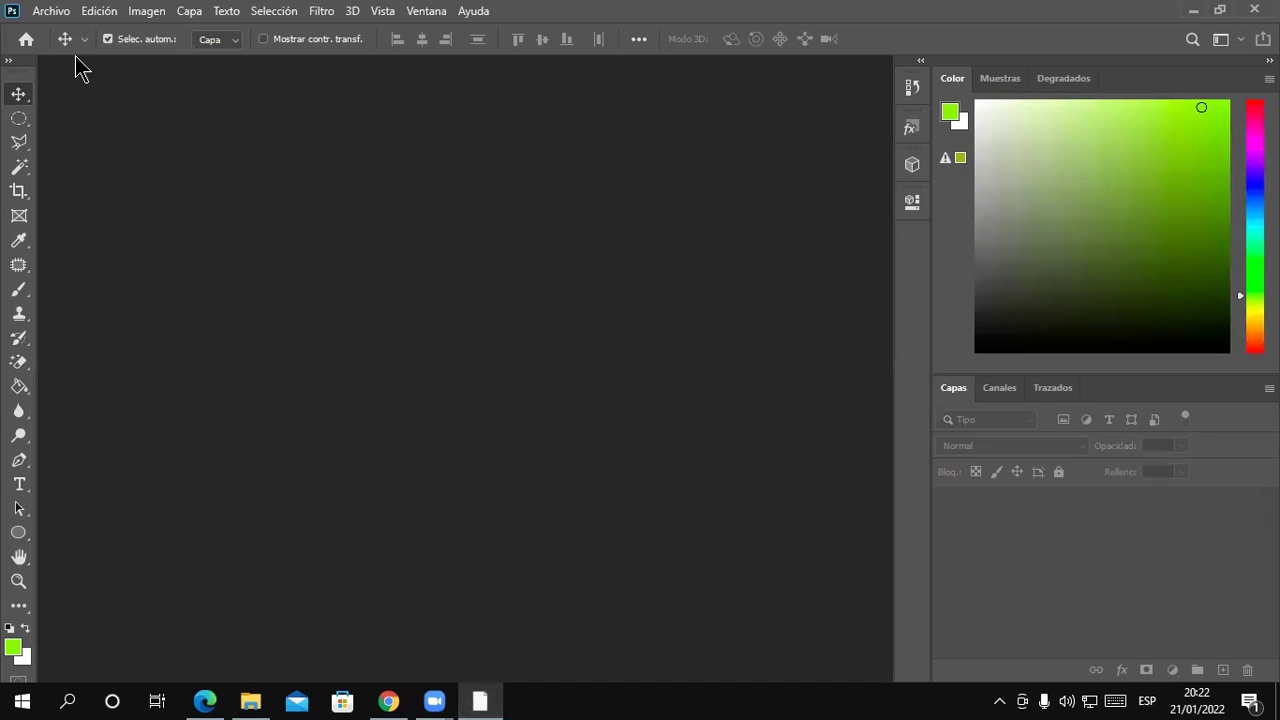
pyautogui.click(52, 11)
pyautogui.click(60, 48)
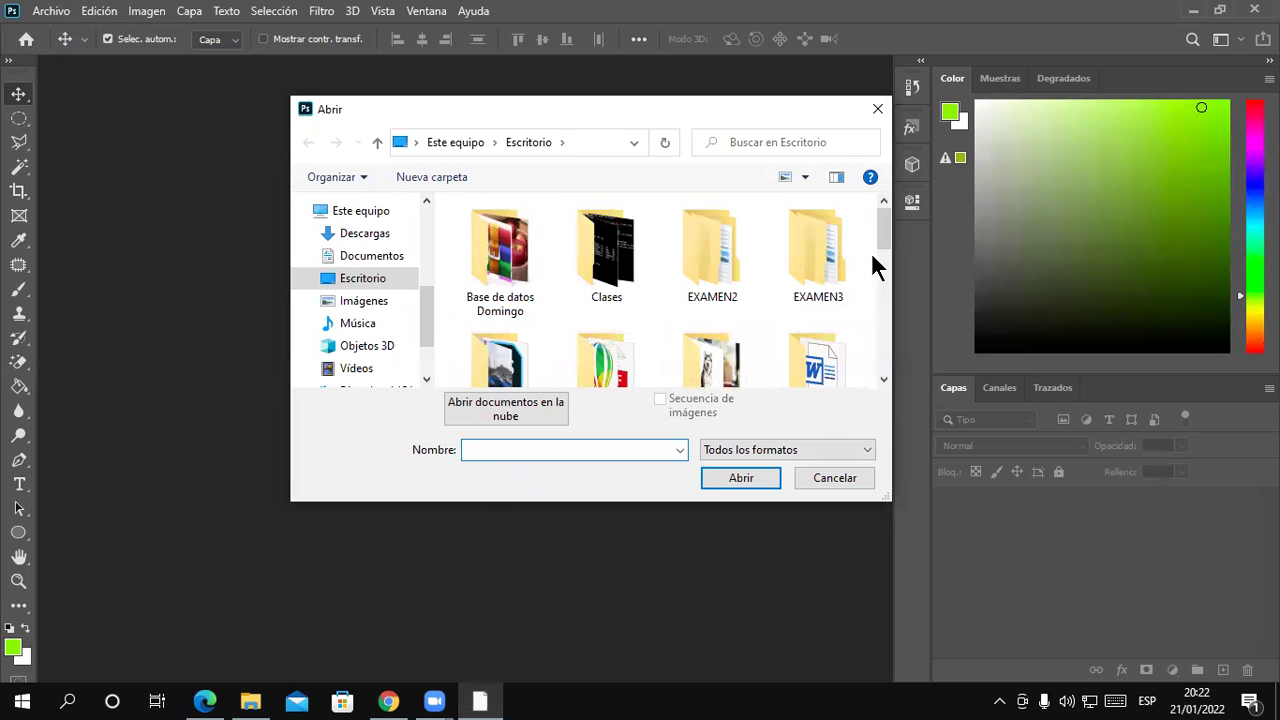
pyautogui.moveTo(895, 227); pyautogui.dragTo(900, 290)
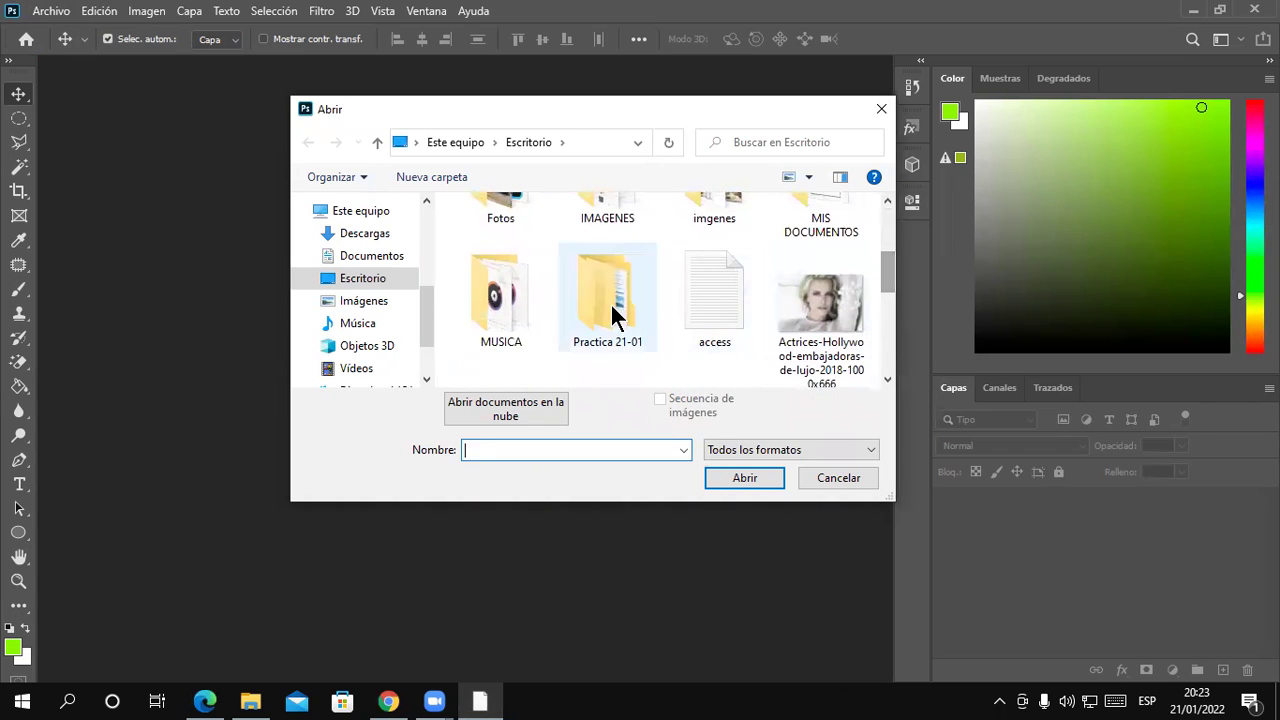
pyautogui.doubleClick(612, 305)
pyautogui.doubleClick(580, 251)
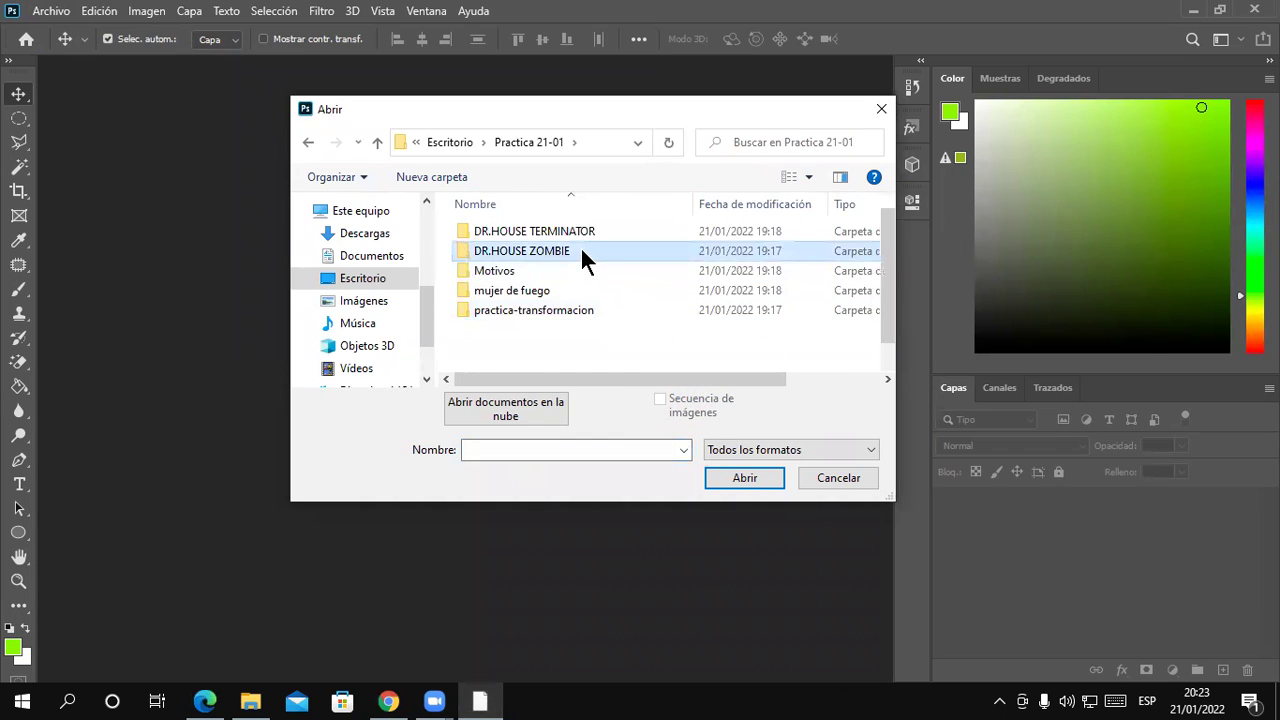
pyautogui.doubleClick(613, 270)
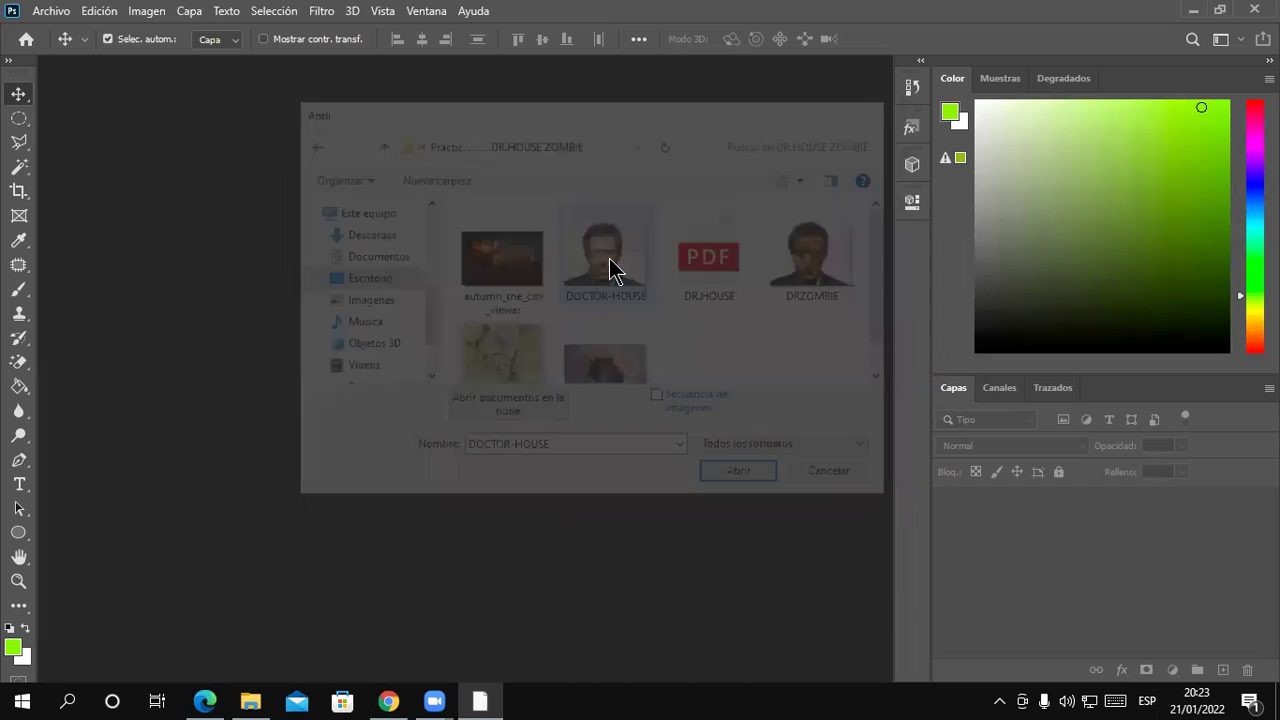
pyautogui.click(750, 334)
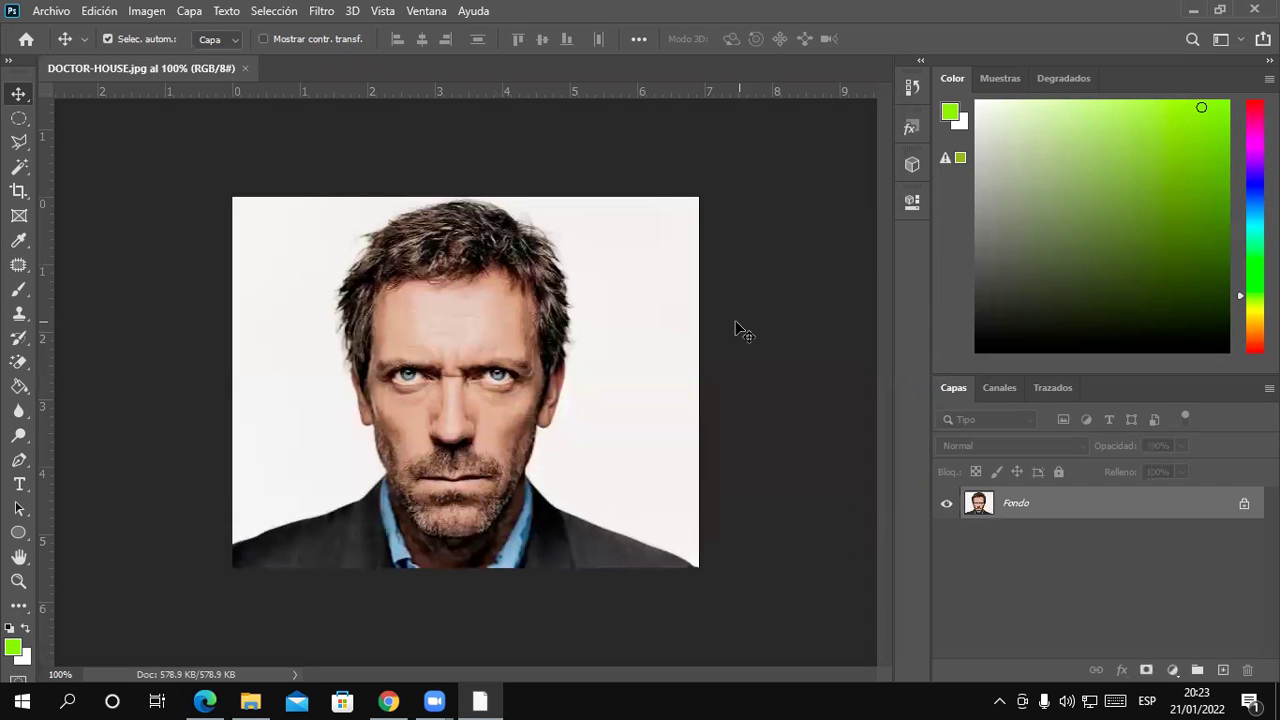
pyautogui.scroll(2, 521, 405)
pyautogui.scroll(1, 522, 407)
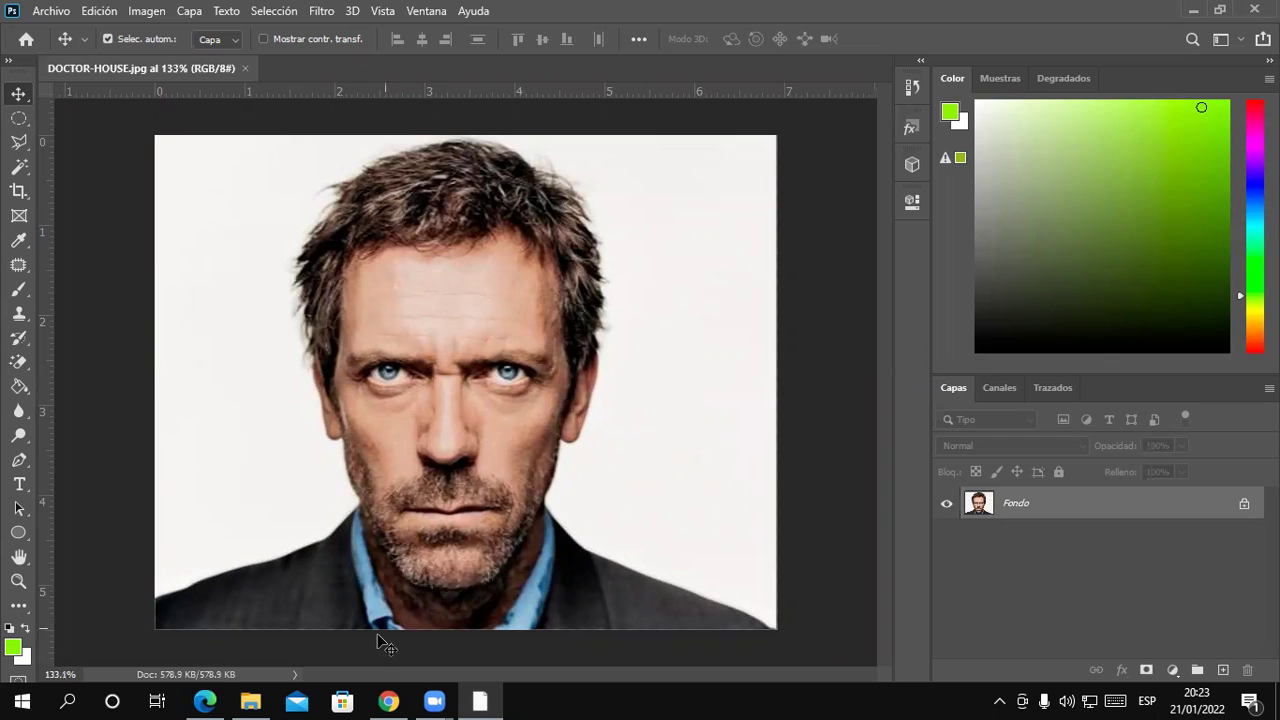
# Find and highlight the duplicate-the-layer step in the DR.HOUSE.pdf tutorial
pyautogui.click(204, 701)
pyautogui.scroll(-3, 640, 400)
pyautogui.scroll(-2, 640, 392)
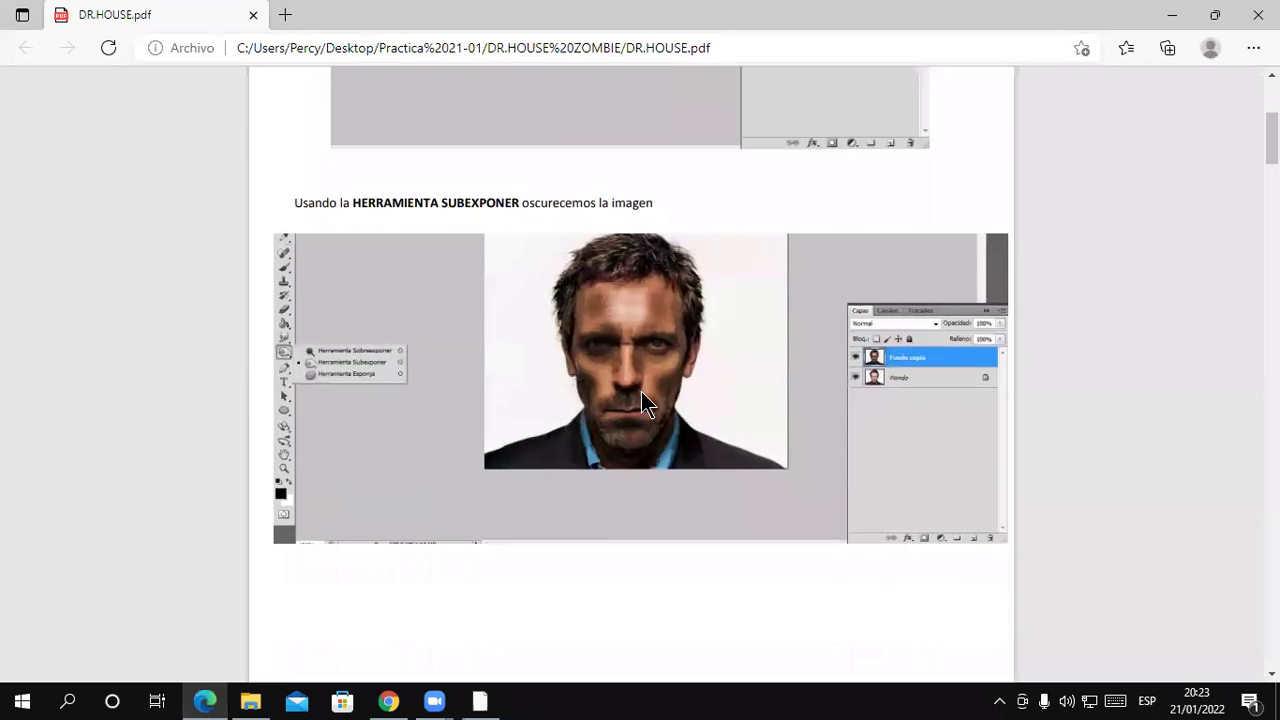
pyautogui.scroll(3, 641, 391)
pyautogui.scroll(1, 642, 387)
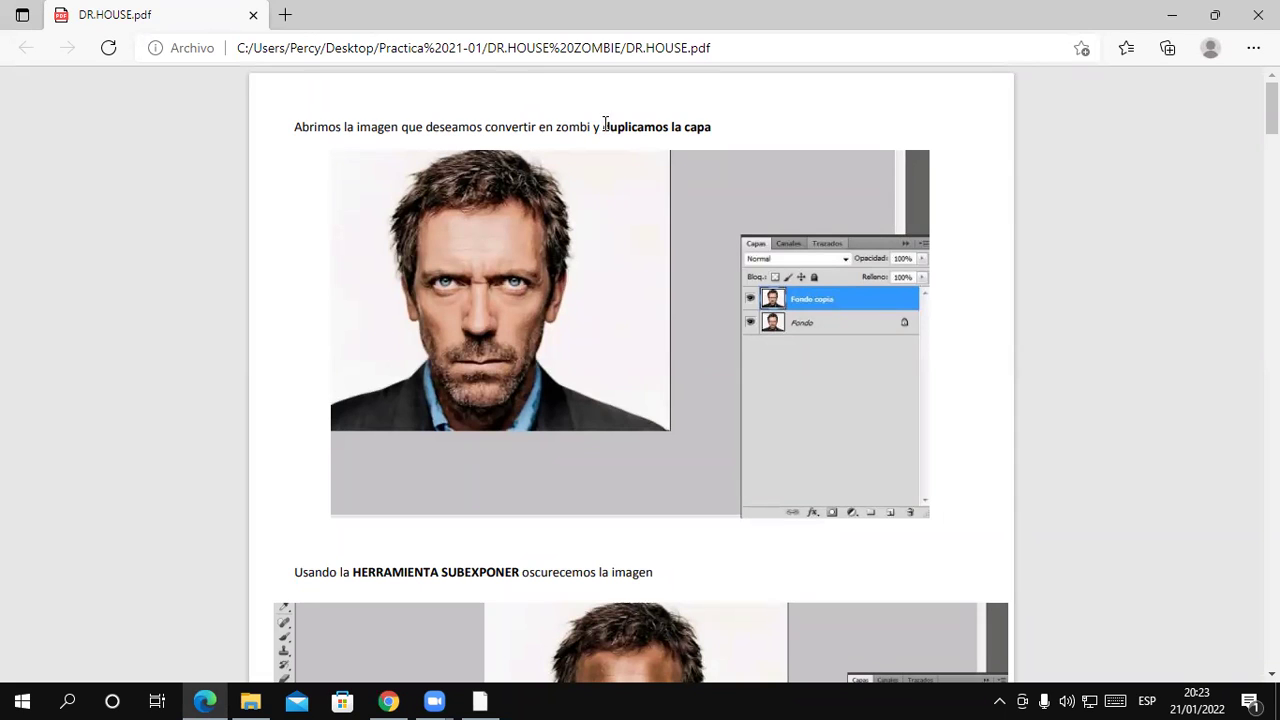
pyautogui.moveTo(592, 127); pyautogui.dragTo(713, 128)
pyautogui.click(1044, 213)
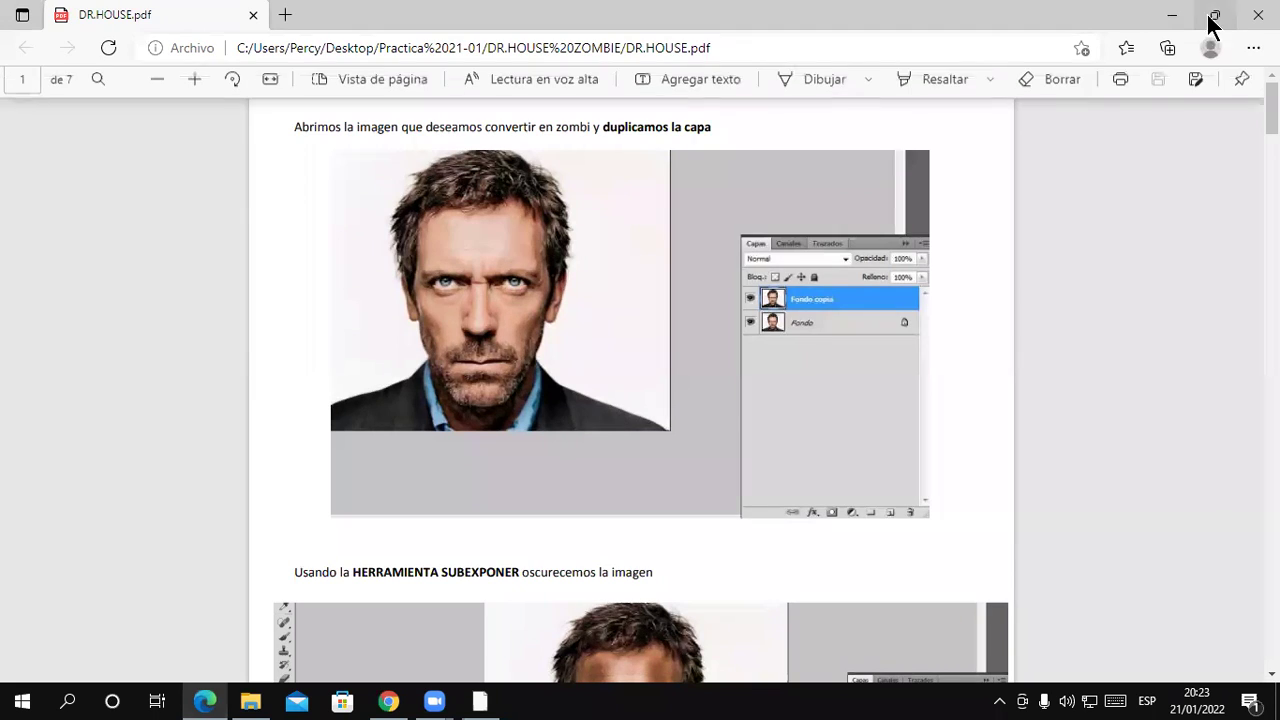
# Duplicate the Fondo layer and rename the copy Imagen
pyautogui.click(1172, 15)
pyautogui.rightClick(1047, 503)
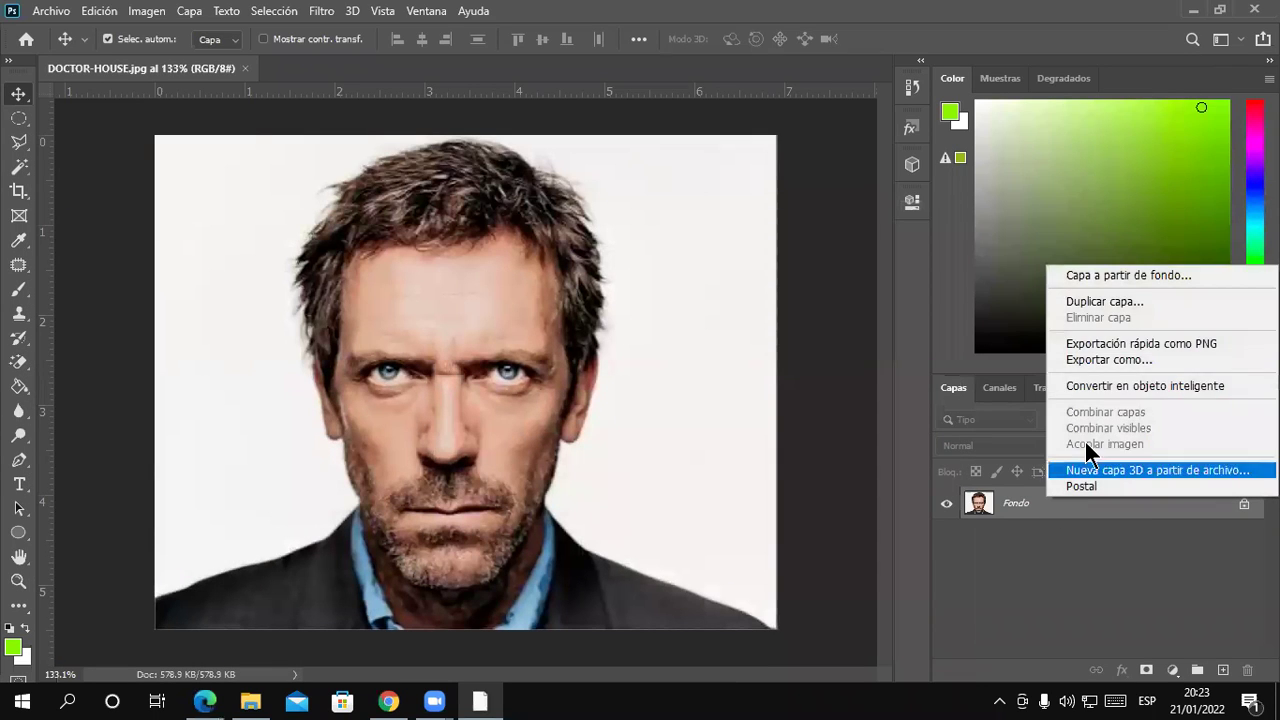
pyautogui.click(1114, 298)
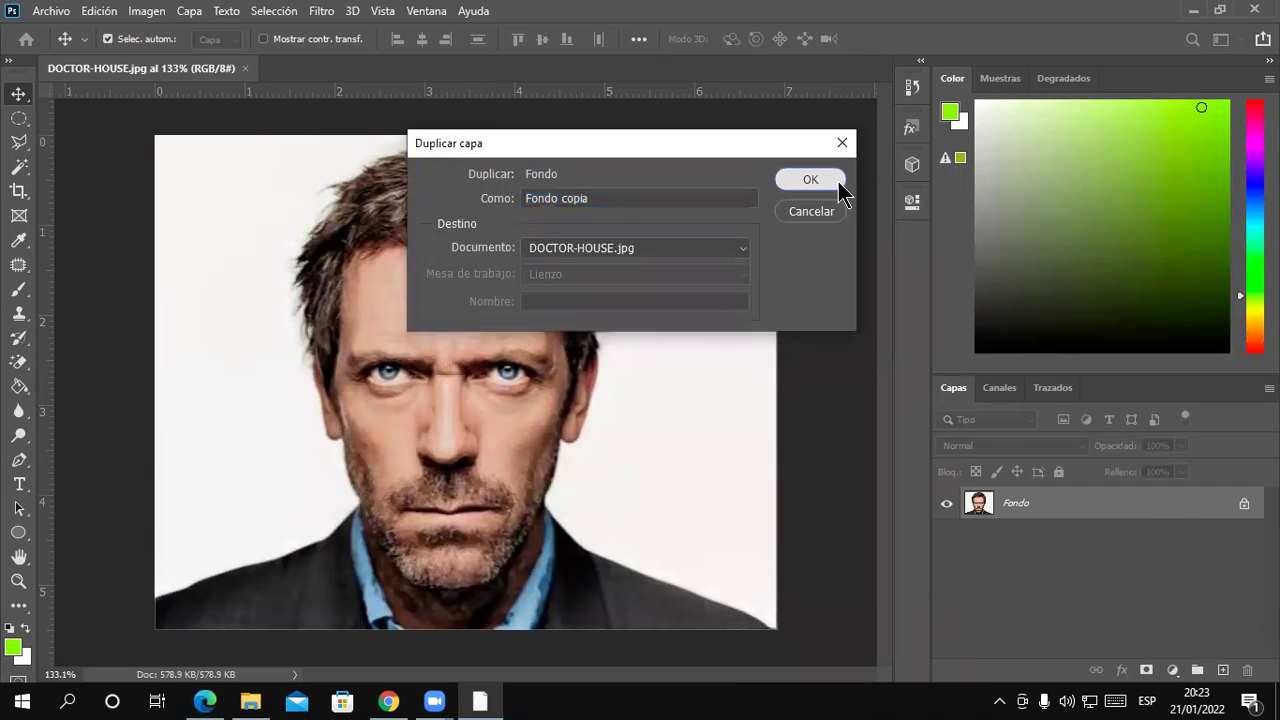
pyautogui.click(810, 180)
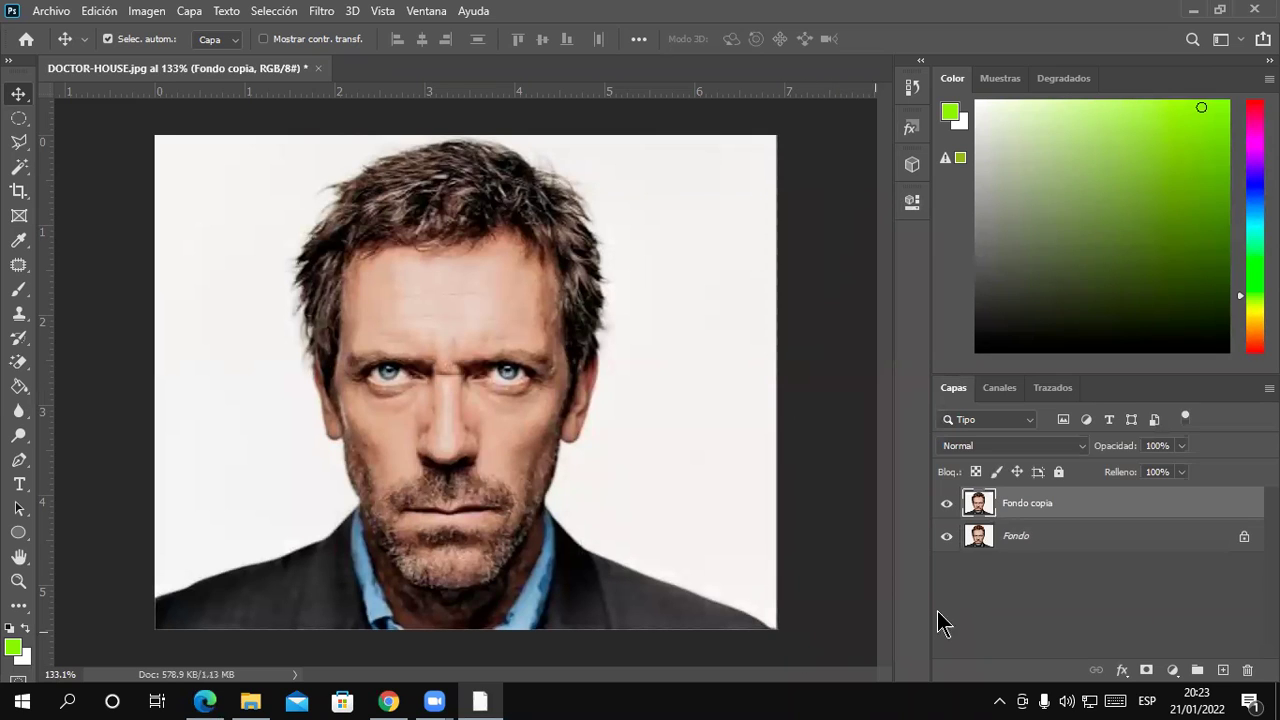
pyautogui.doubleClick(1022, 503)
pyautogui.write('OJ')
pyautogui.write('Imagen')
pyautogui.press('Return')
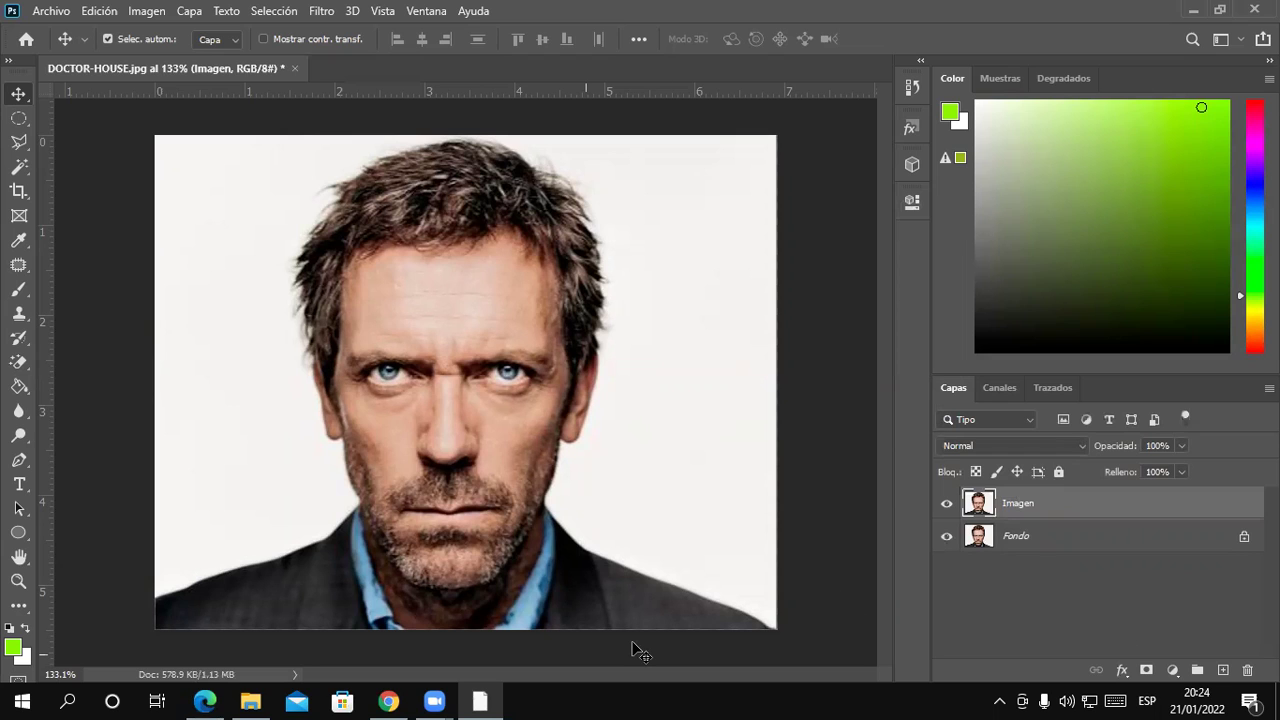
# Review the tutorial's HERRAMIENTA SUBEXPONER step, highlighting SUBEXPONER, then minimize Edge
pyautogui.click(206, 703)
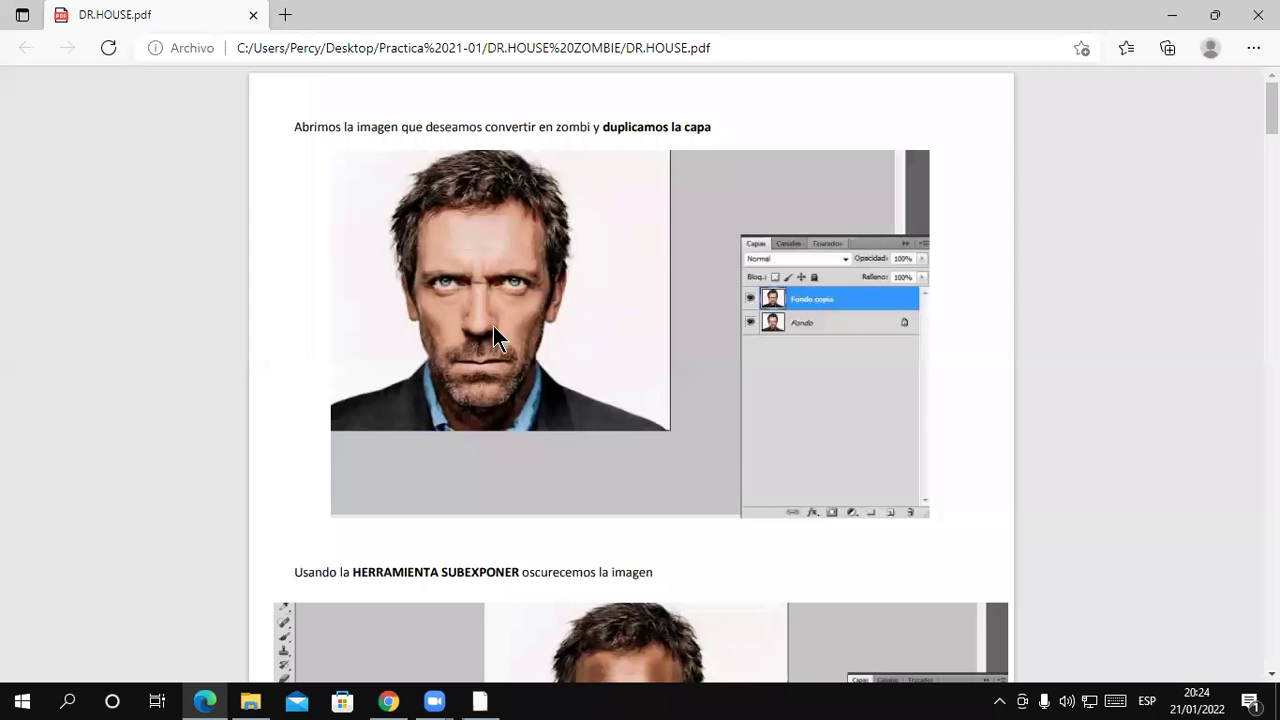
pyautogui.scroll(-4, 615, 303)
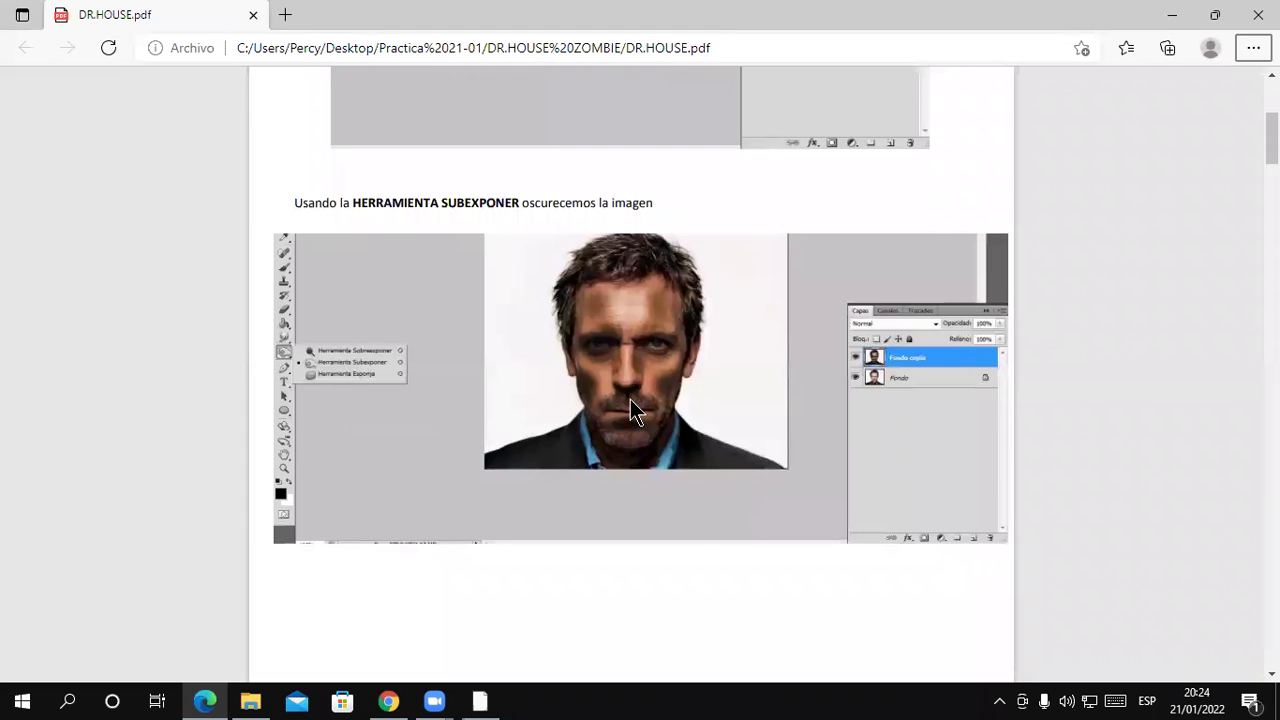
pyautogui.scroll(1, 628, 400)
pyautogui.keyDown('ctrl'); pyautogui.scroll(2, 680, 490); pyautogui.keyUp('ctrl')
pyautogui.keyDown('ctrl'); pyautogui.scroll(3, 680, 490); pyautogui.keyUp('ctrl')
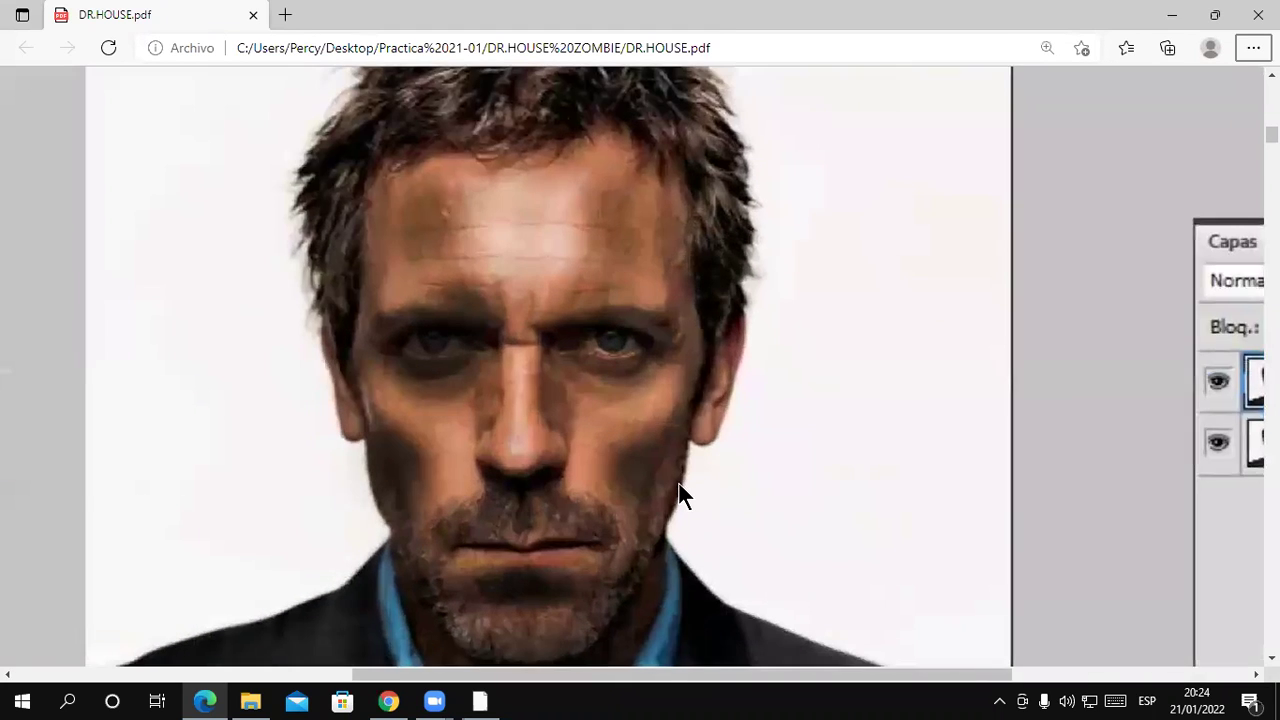
pyautogui.keyDown('ctrl'); pyautogui.scroll(-1, 673, 481); pyautogui.keyUp('ctrl')
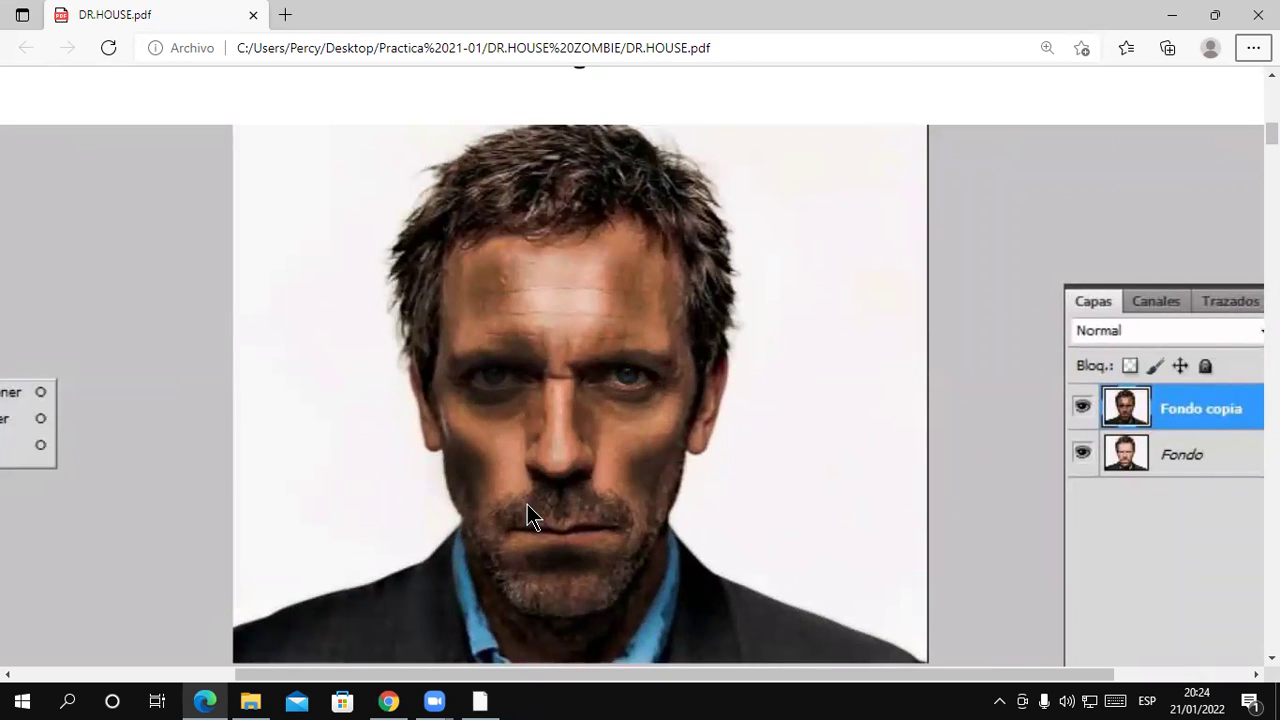
pyautogui.scroll(3, 560, 498)
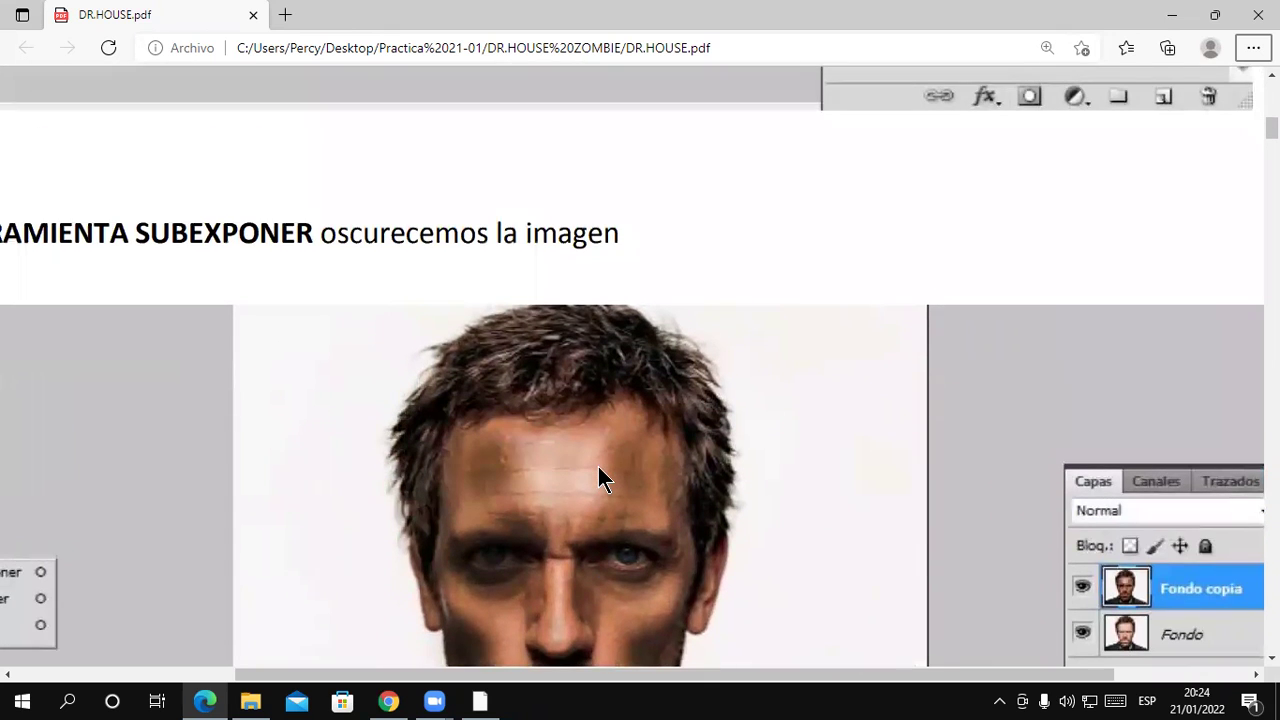
pyautogui.moveTo(135, 232); pyautogui.dragTo(318, 232)
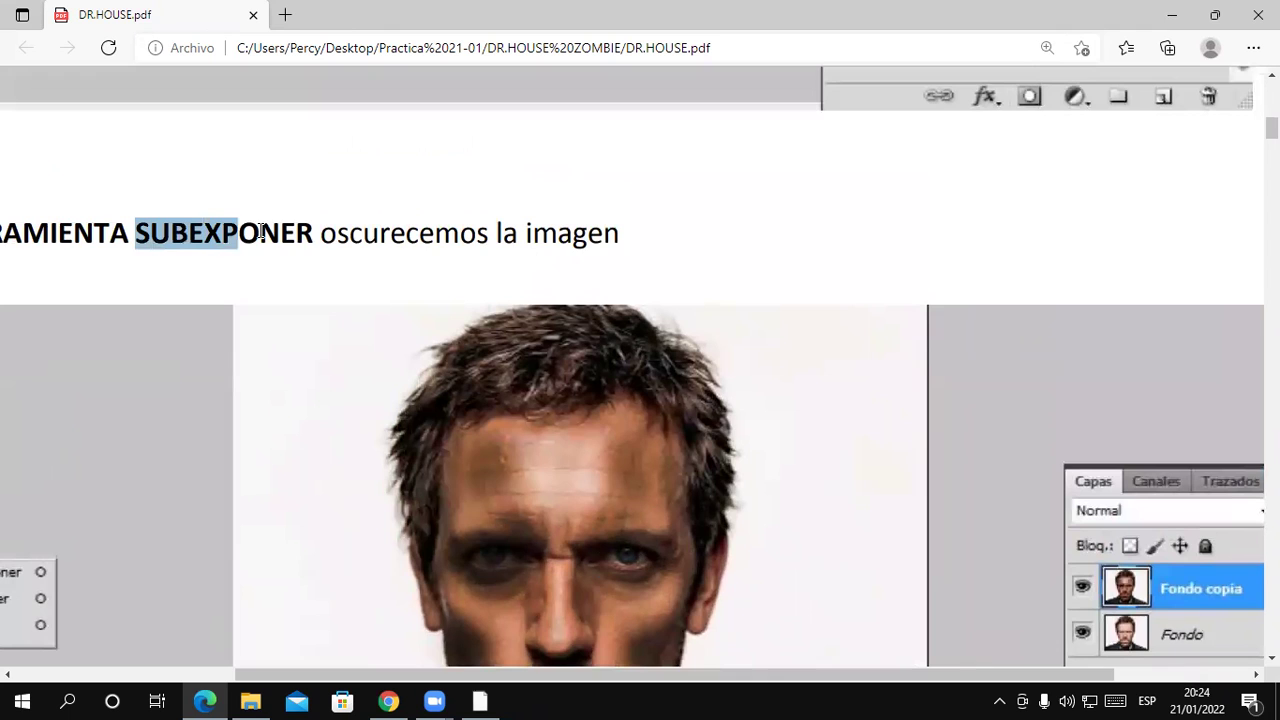
pyautogui.scroll(-3, 700, 430)
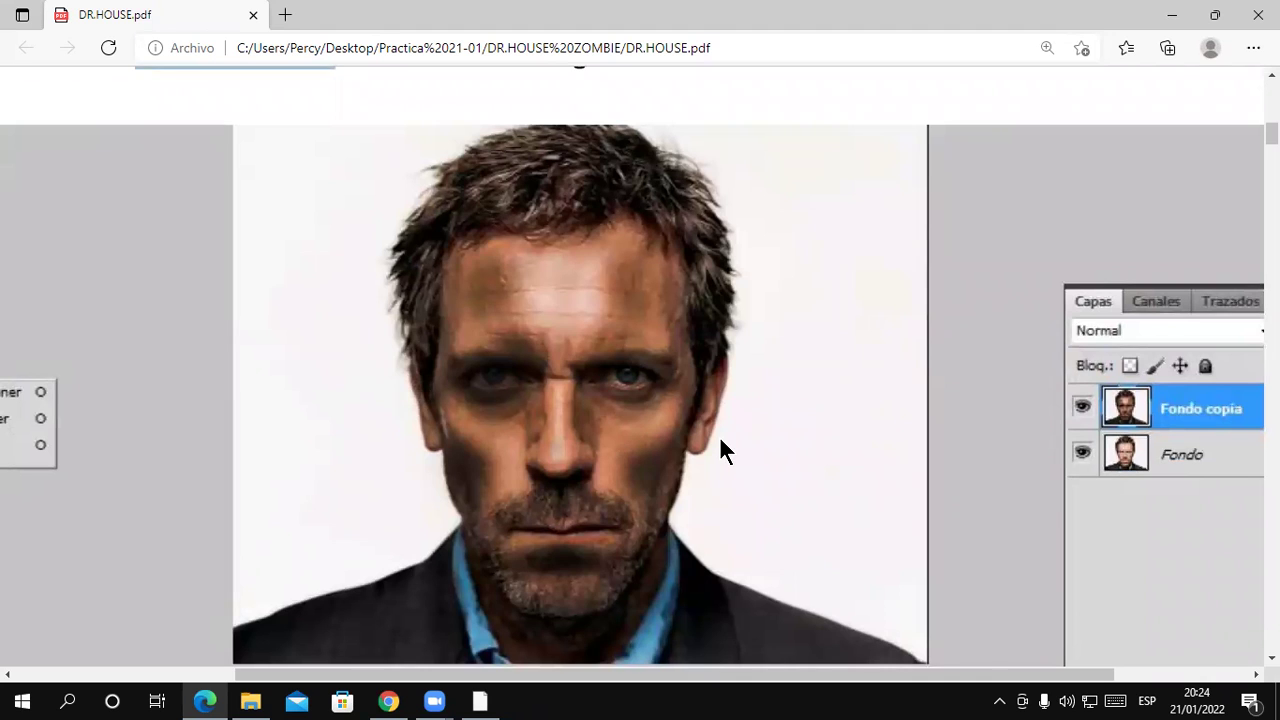
pyautogui.click(1177, 18)
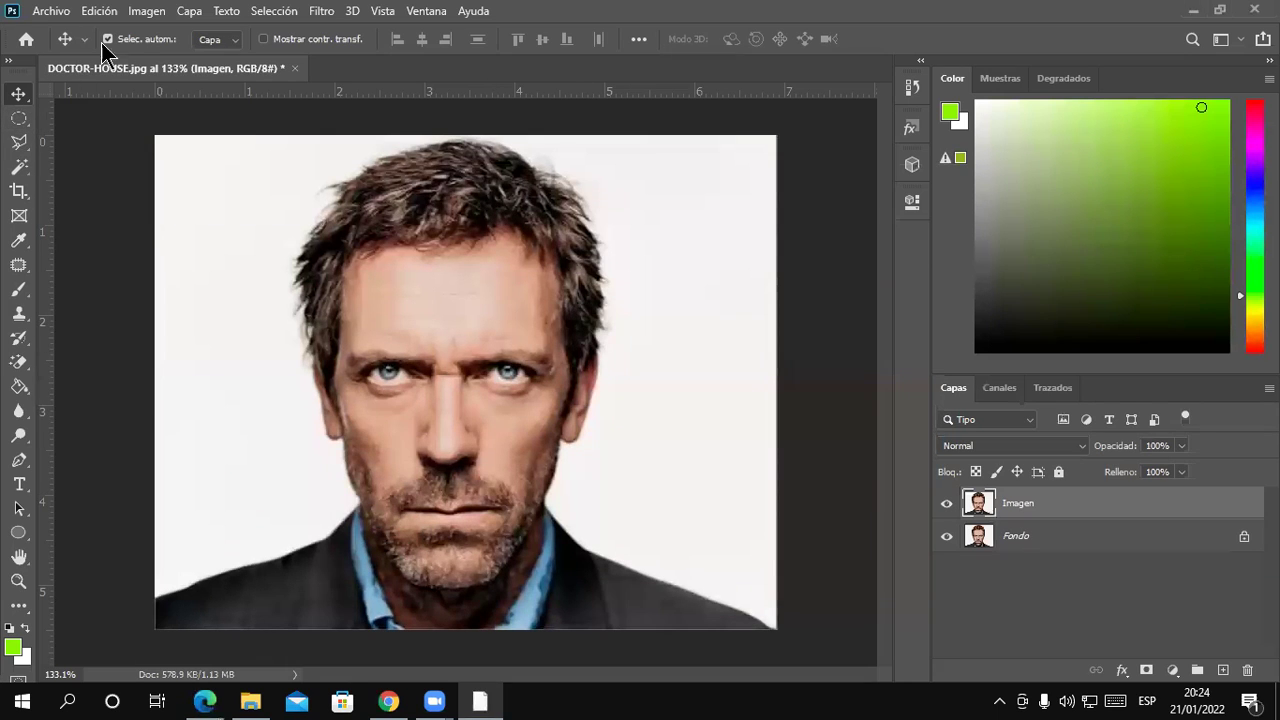
# Search Google Images for rocky balboa in a new Chrome tab
pyautogui.click(388, 701)
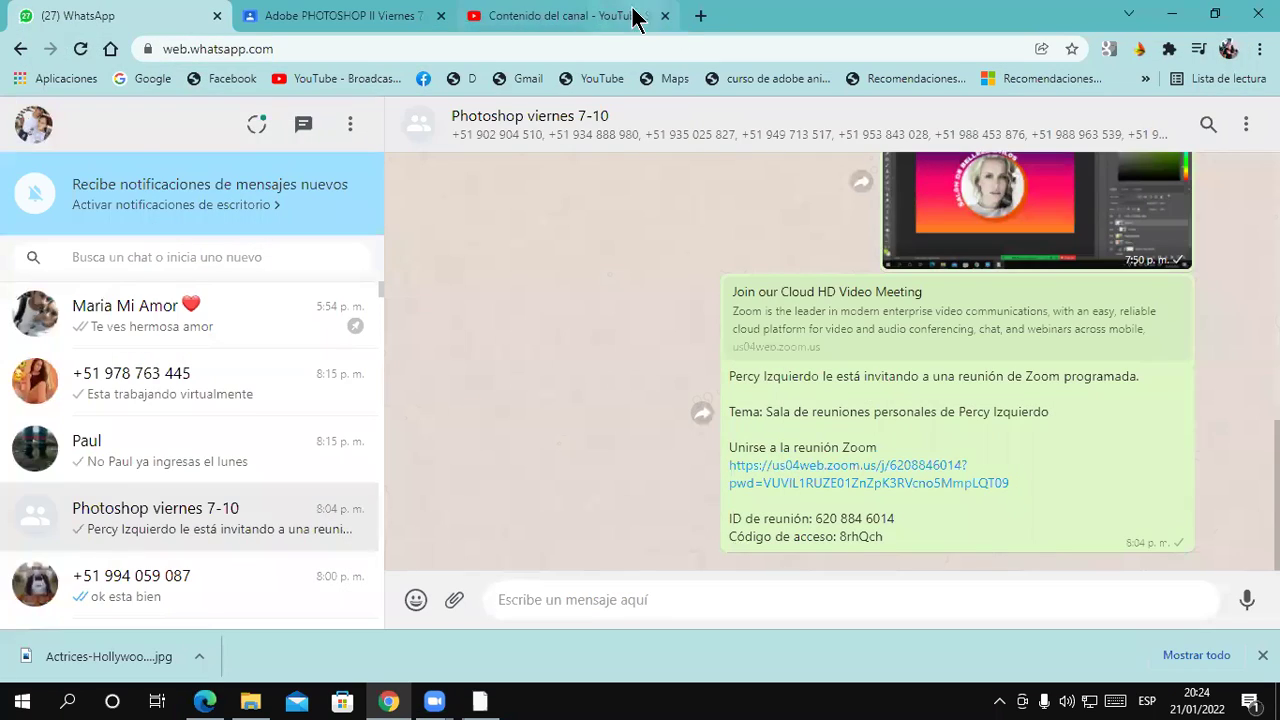
pyautogui.click(701, 15)
pyautogui.click(630, 392)
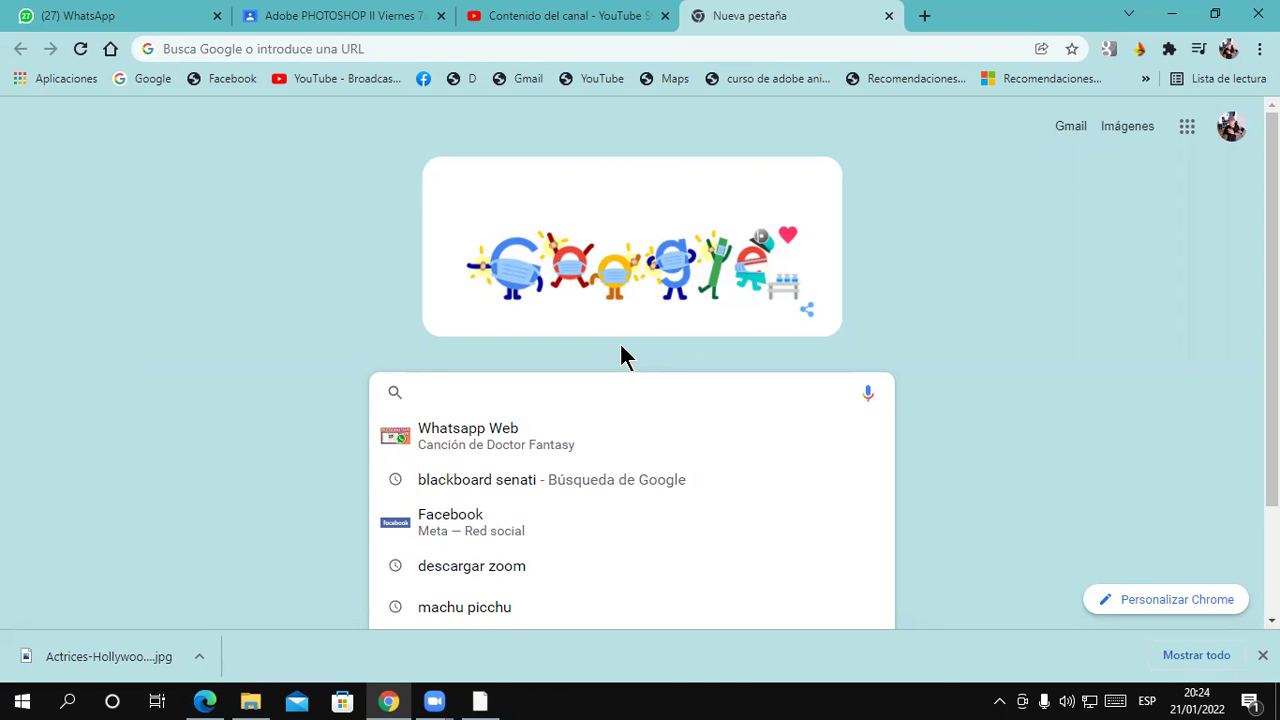
pyautogui.write('roky')
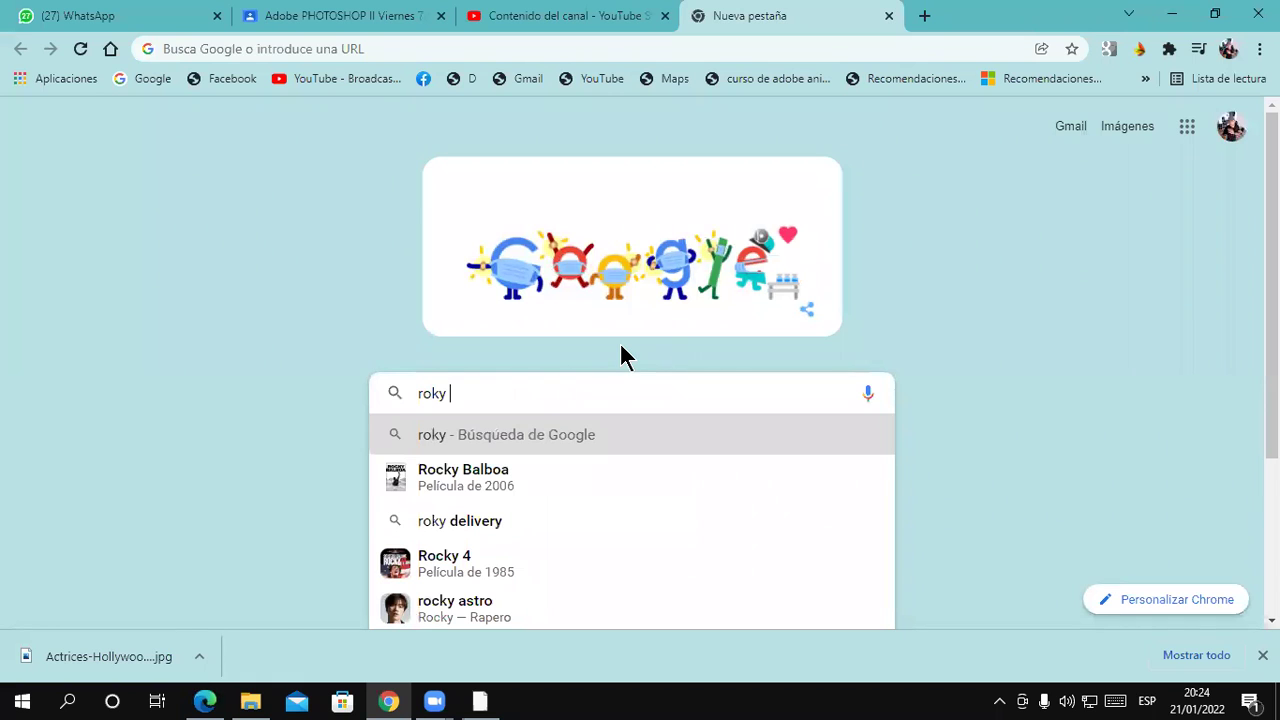
pyautogui.press('Down')
pyautogui.press('Return')
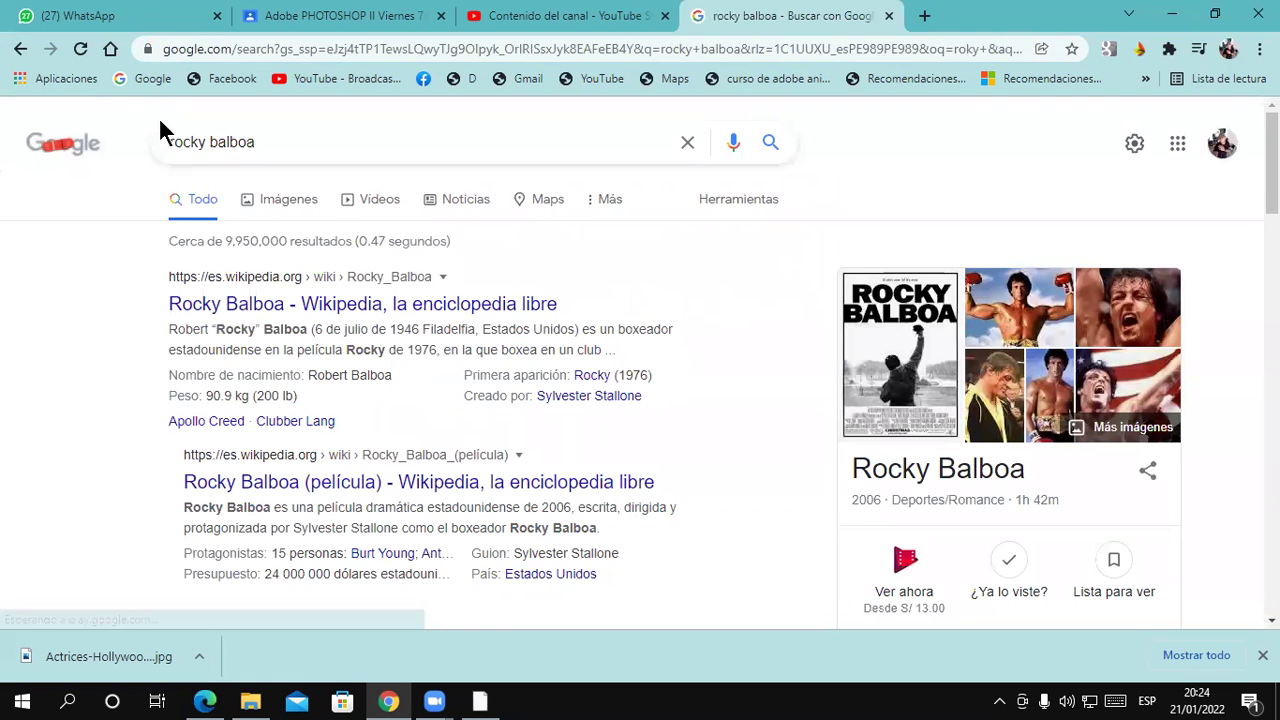
pyautogui.click(280, 203)
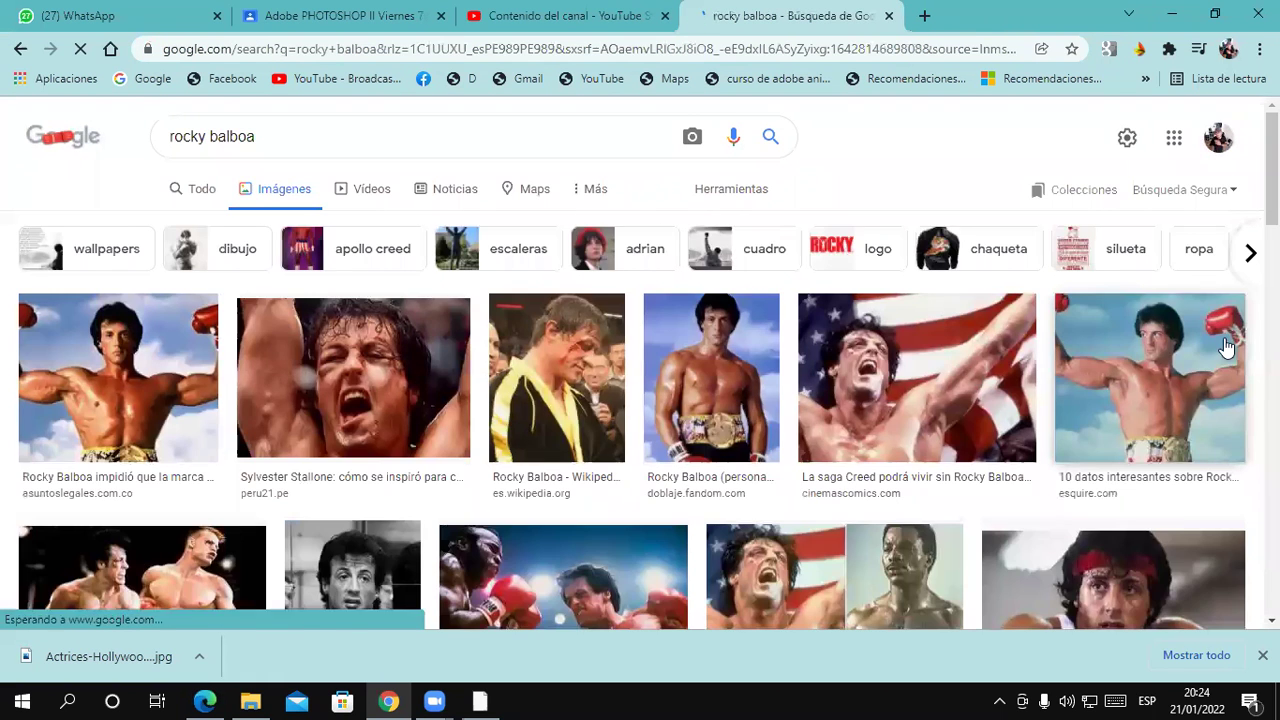
# Browse the rocky balboa image results and bring up the Herramientas filter bar
pyautogui.scroll(-2, 1150, 313)
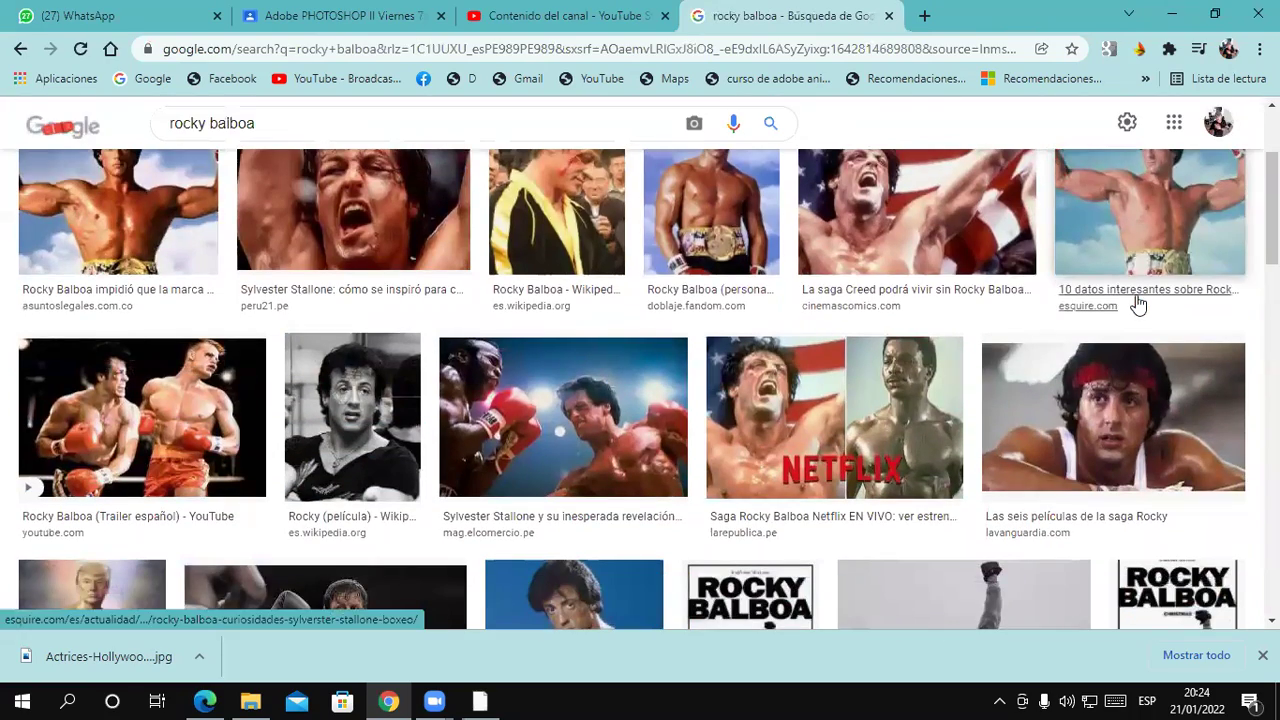
pyautogui.scroll(-1, 700, 285)
pyautogui.scroll(-1, 694, 280)
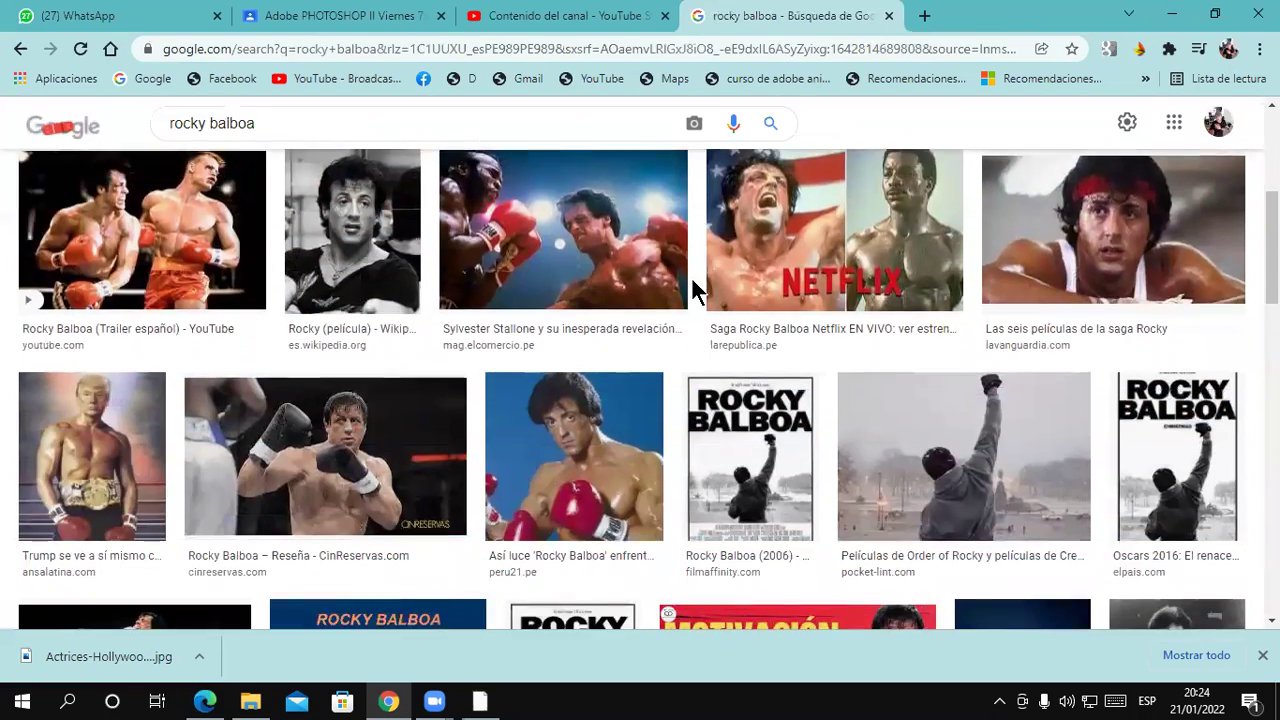
pyautogui.scroll(-2, 694, 280)
pyautogui.scroll(5, 724, 236)
pyautogui.scroll(1, 731, 209)
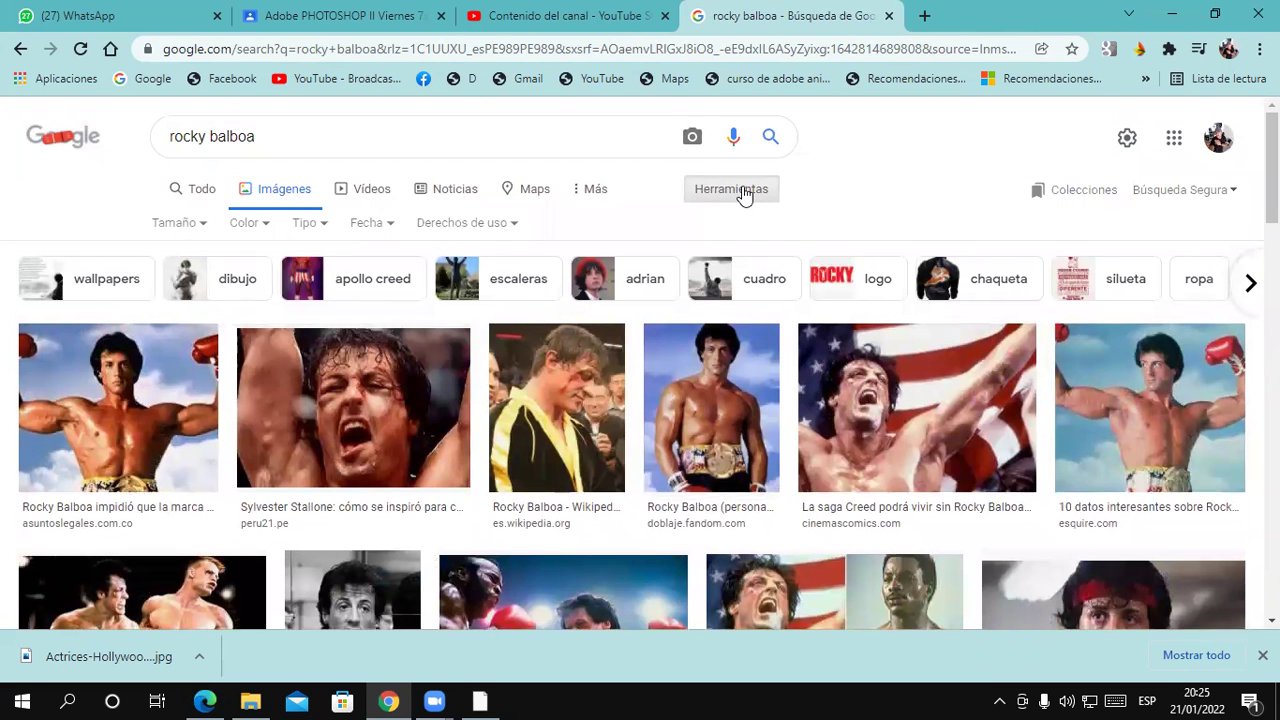
pyautogui.click(725, 193)
pyautogui.click(715, 196)
# Set the Tamaño filter to Grandes and browse the large images
pyautogui.click(203, 226)
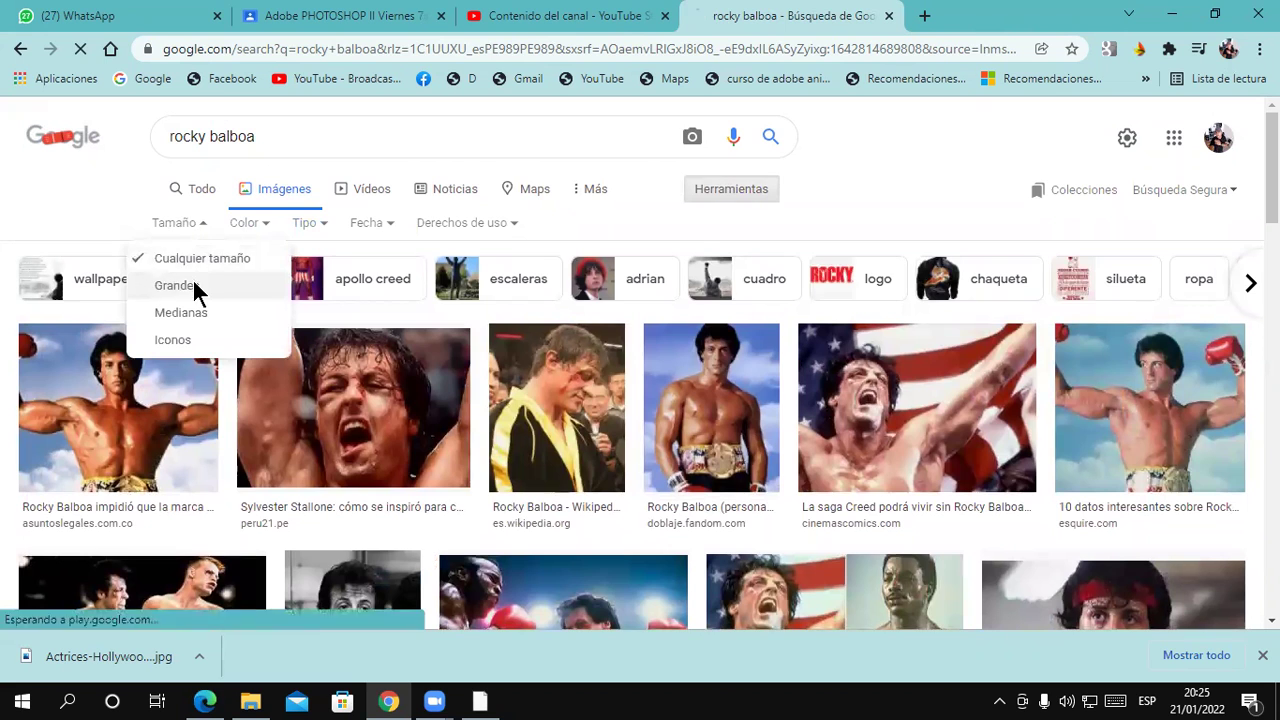
pyautogui.click(192, 286)
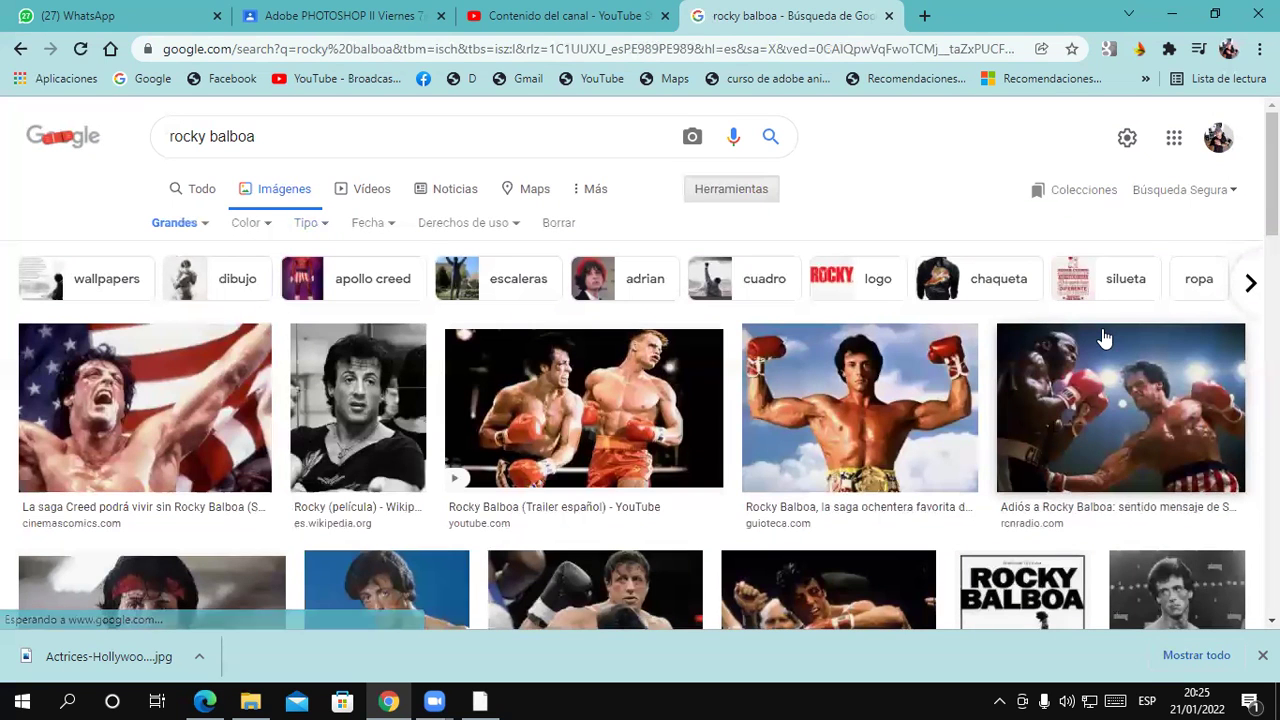
pyautogui.scroll(-1, 1072, 345)
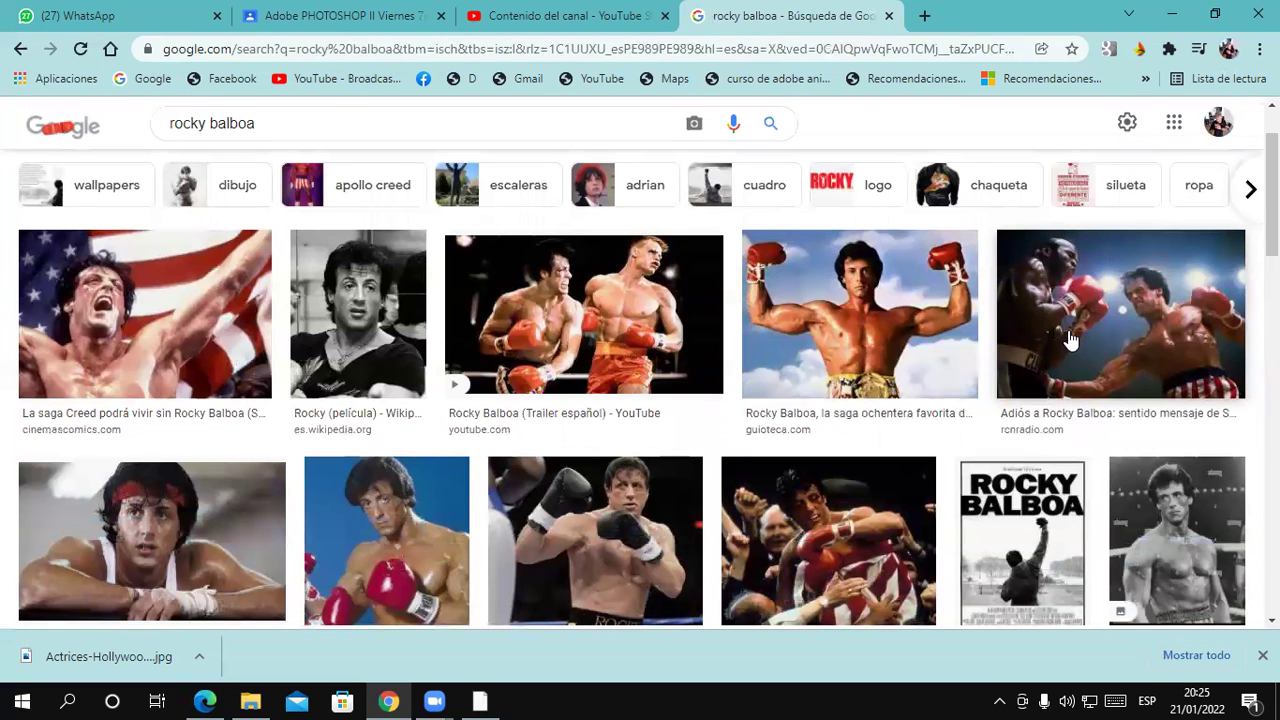
pyautogui.scroll(-4, 1070, 340)
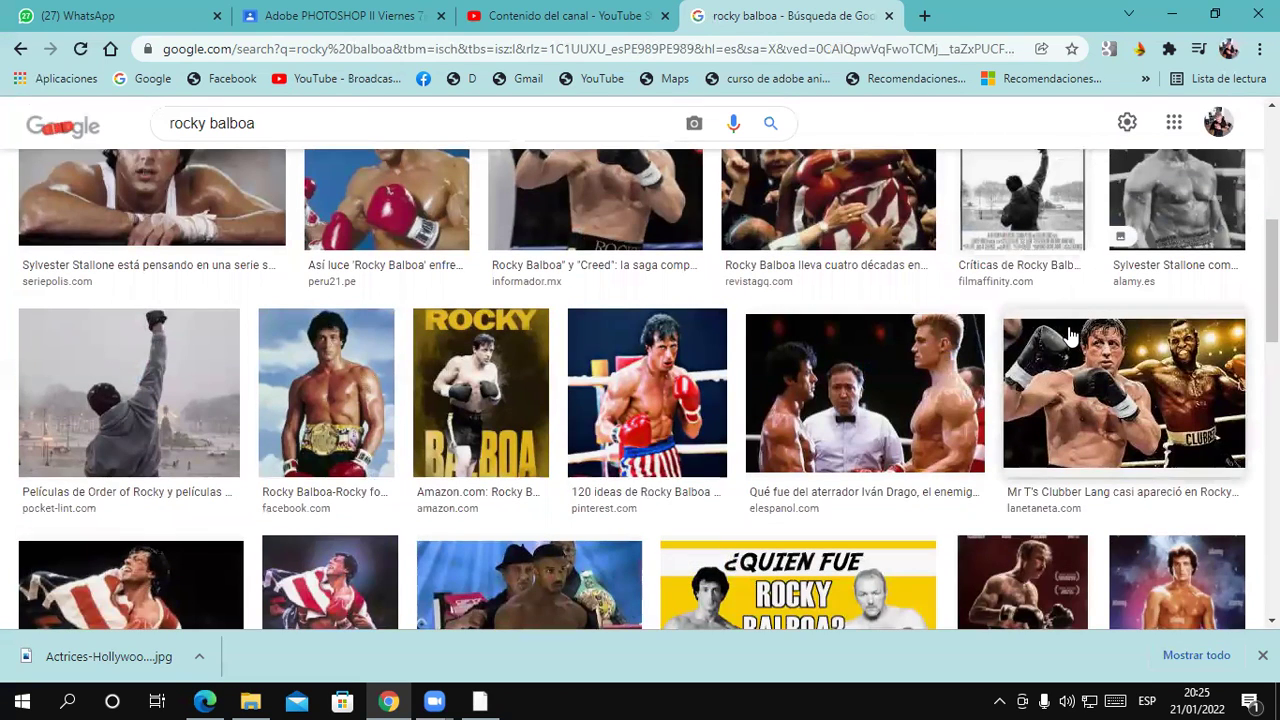
pyautogui.scroll(-1, 1070, 336)
pyautogui.scroll(6, 1070, 337)
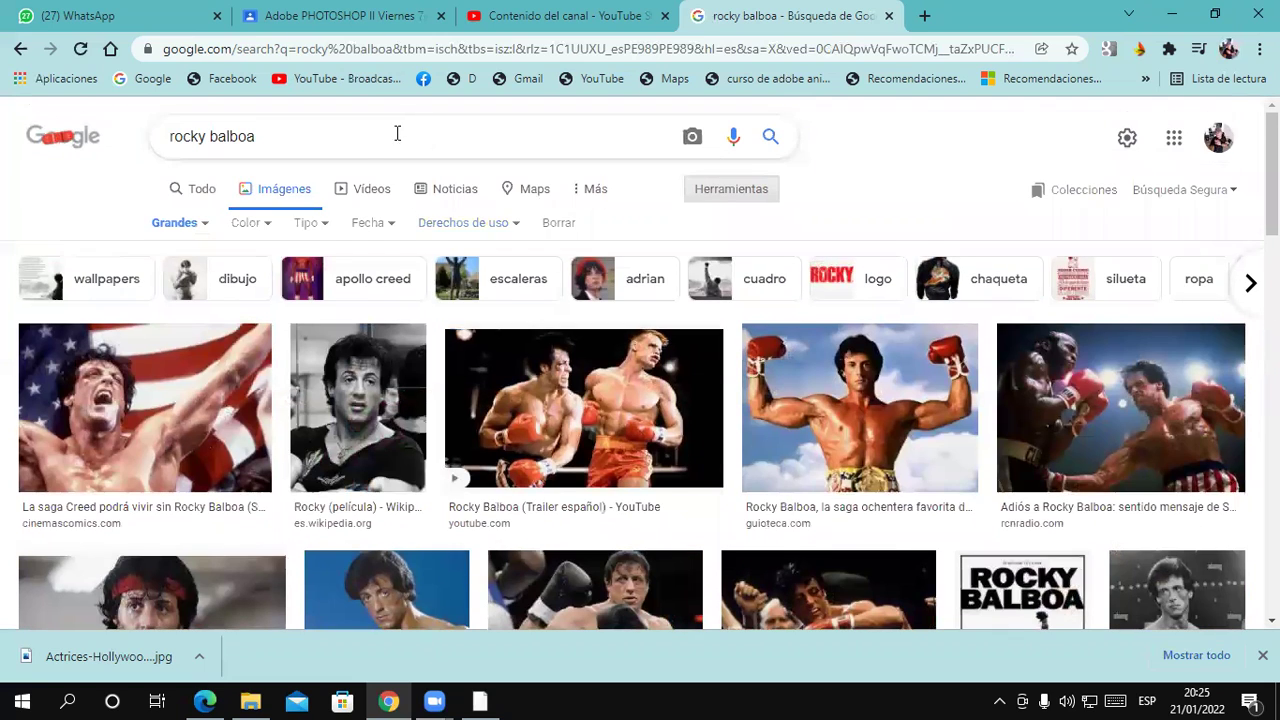
pyautogui.doubleClick(369, 140)
# Search Google Images for 'la roca' and browse the results
pyautogui.tripleClick(386, 136)
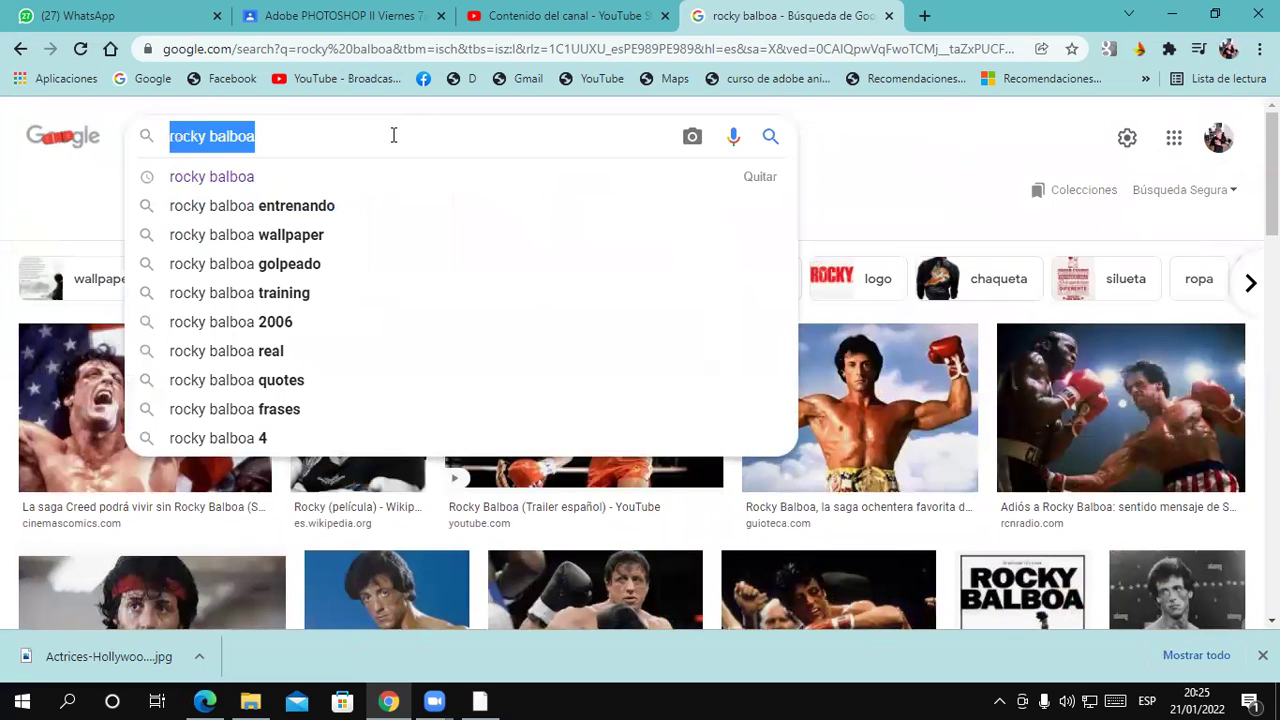
pyautogui.write('la ro')
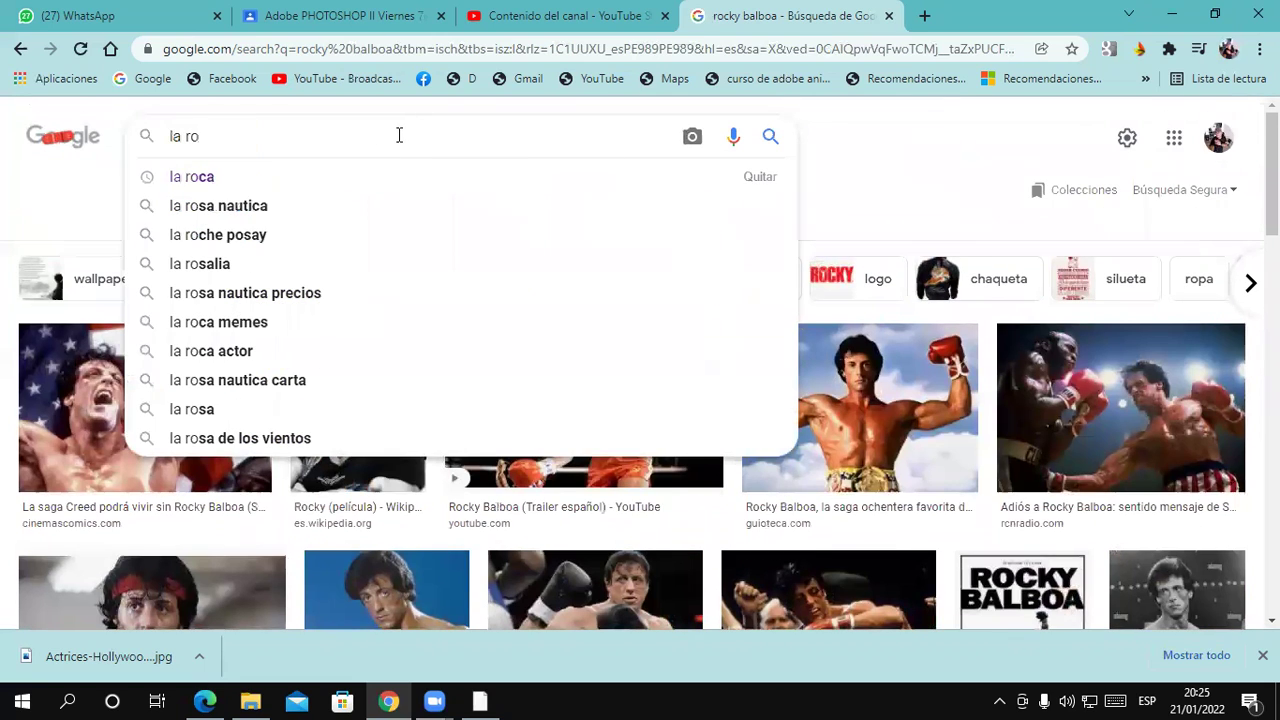
pyautogui.write('ca')
pyautogui.press('Return')
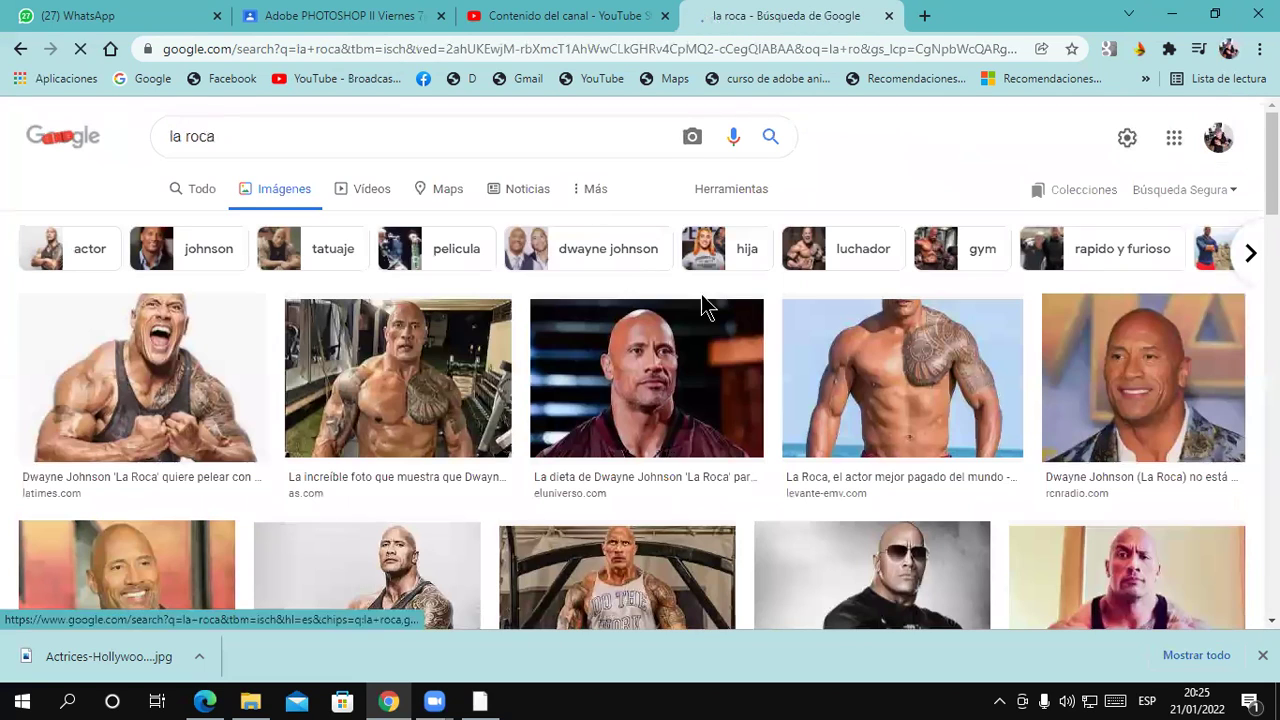
pyautogui.scroll(-2, 697, 345)
pyautogui.scroll(1, 699, 345)
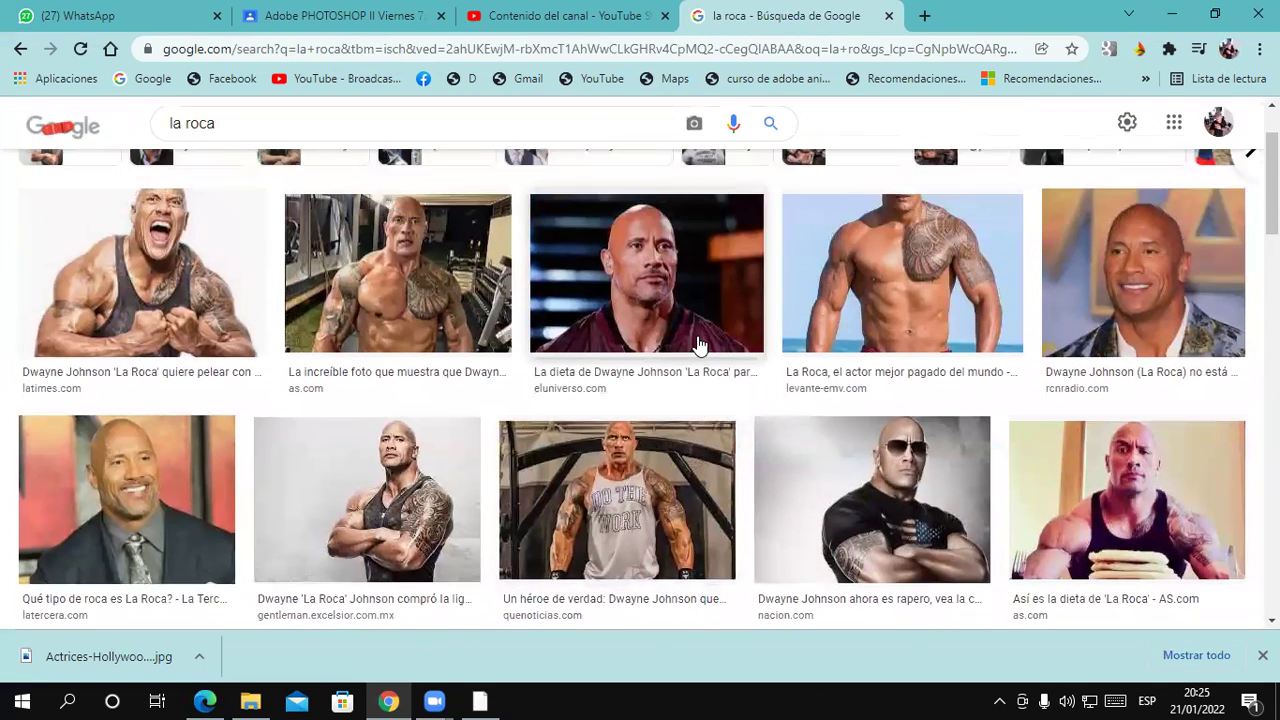
pyautogui.scroll(-1, 697, 345)
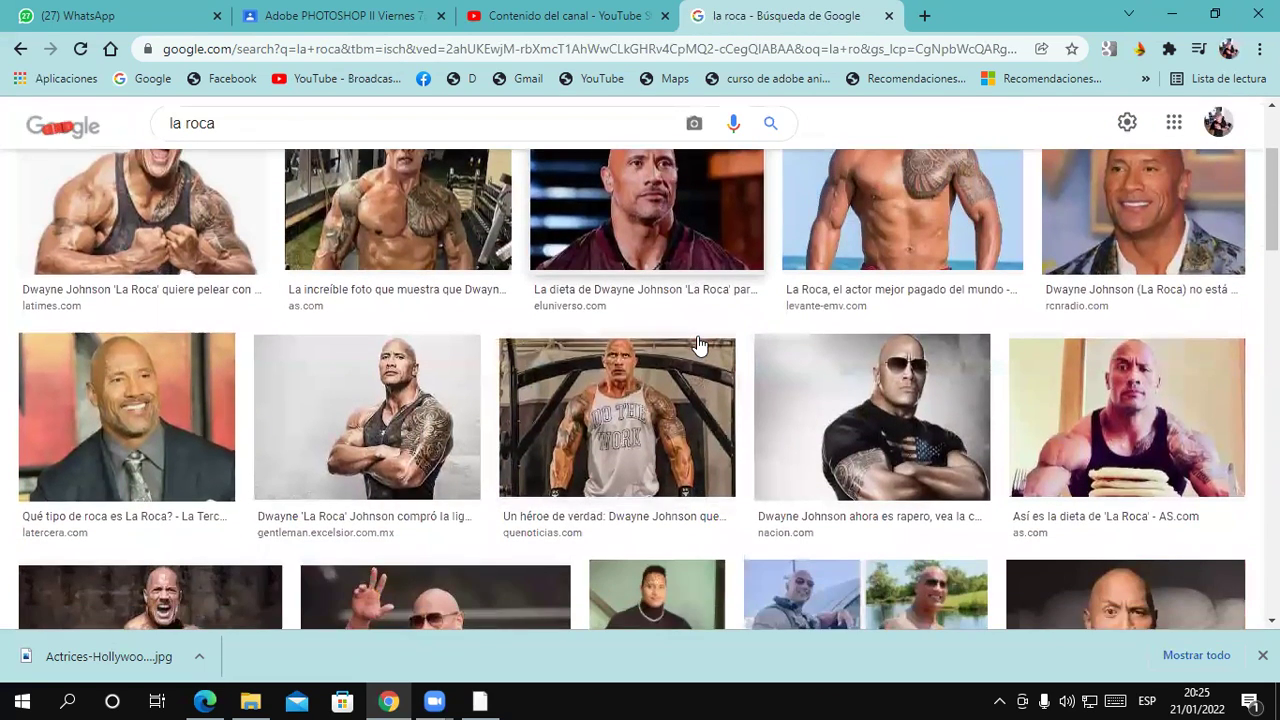
# Save the nacion.com sunglasses photo of Dwayne Johnson with Guardar imagen como
pyautogui.click(900, 420)
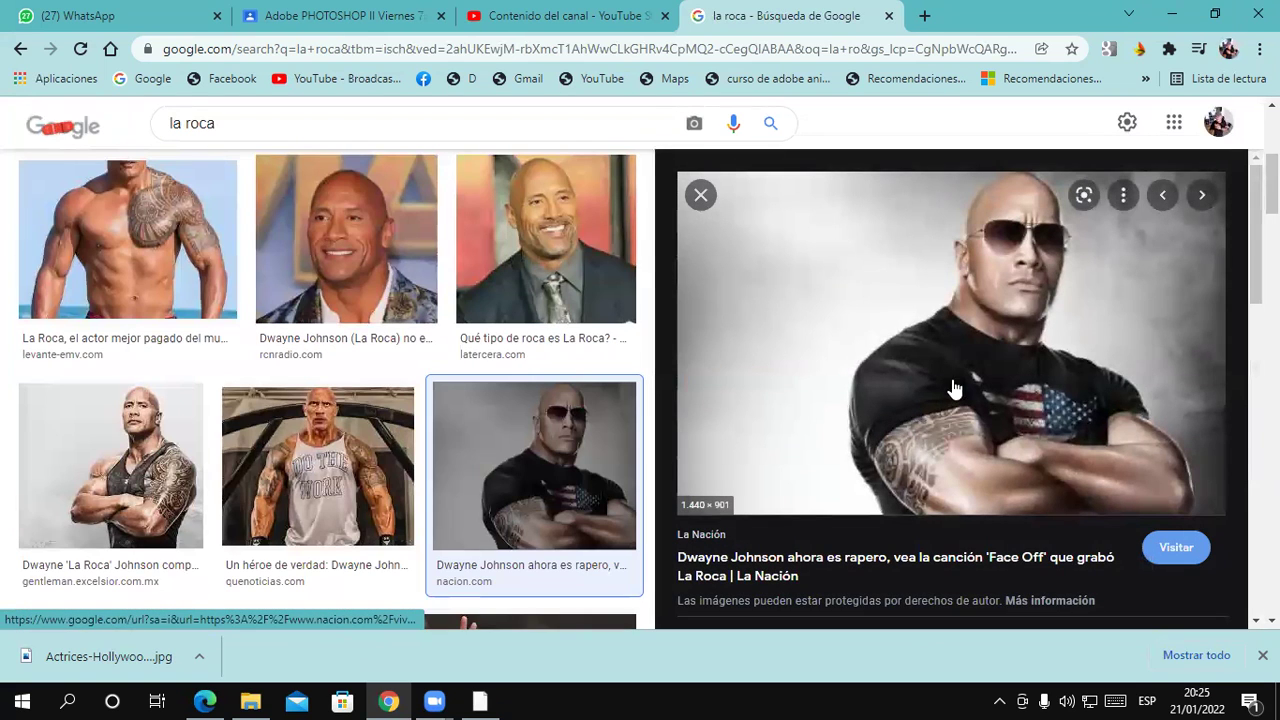
pyautogui.rightClick(993, 323)
pyautogui.click(1094, 533)
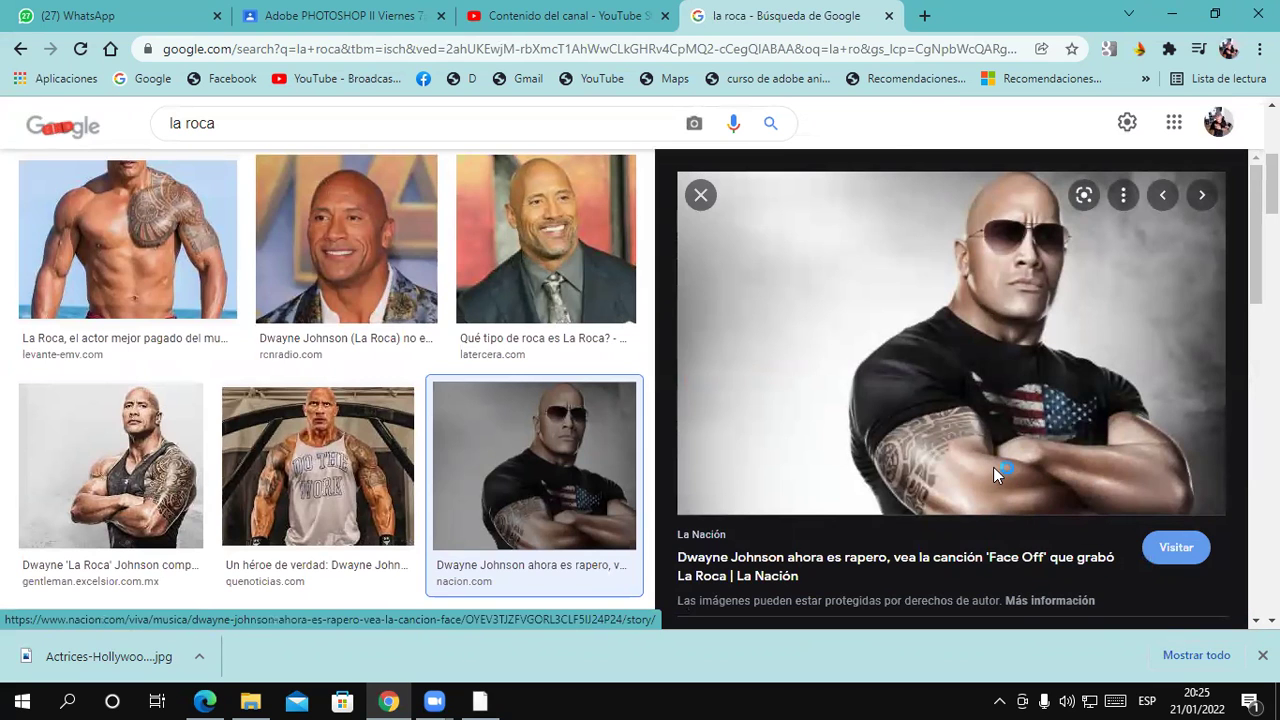
pyautogui.click(797, 500)
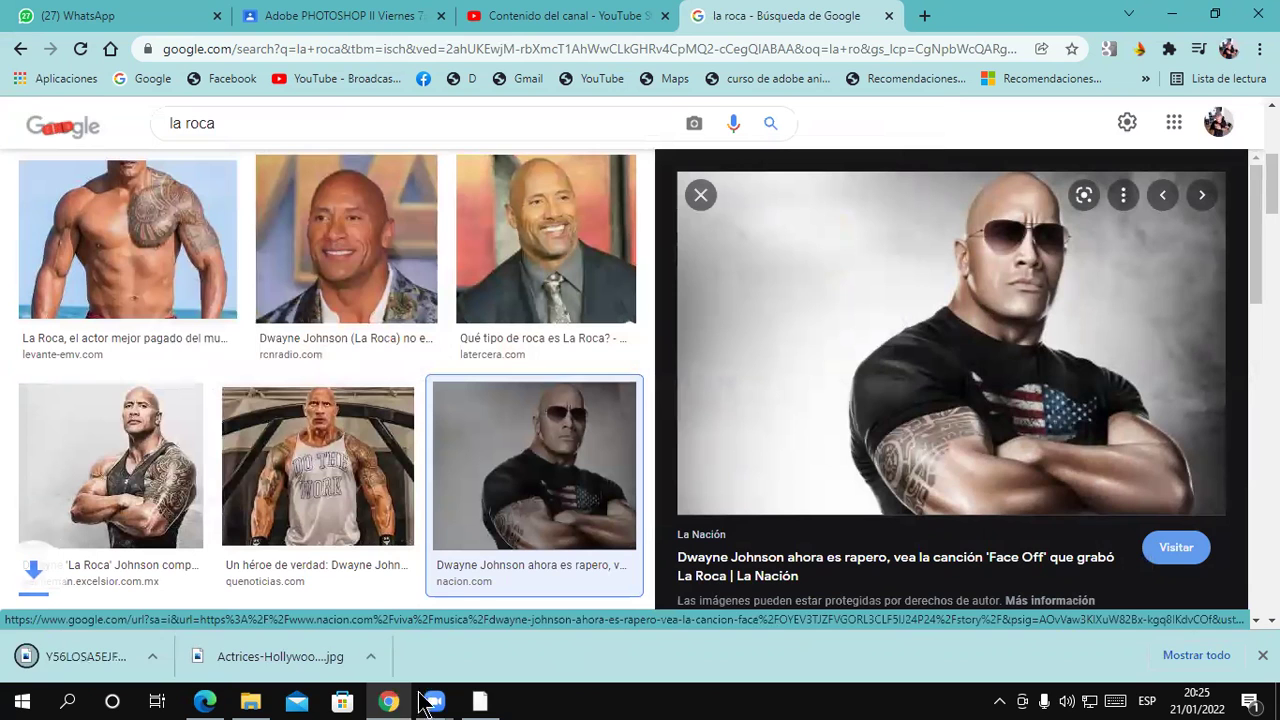
pyautogui.click(480, 703)
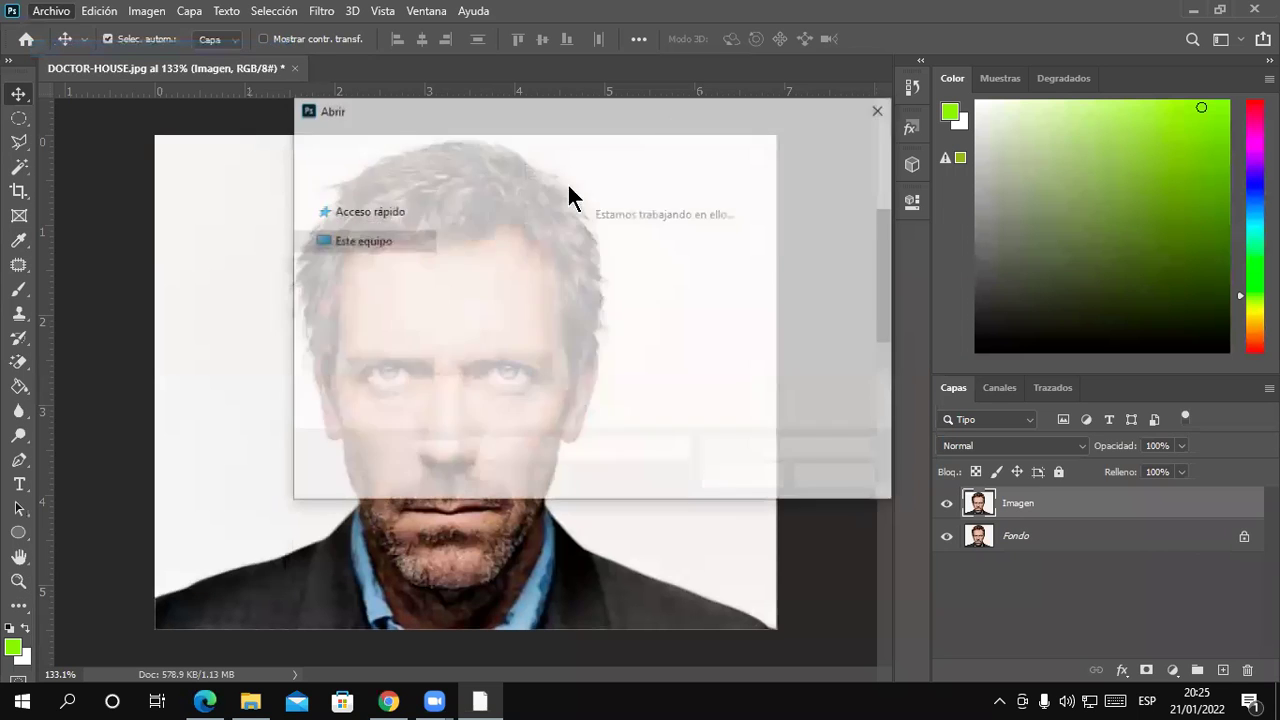
# Open Y56LOSA5EJFOLDWWYHCLVG3544.jpg from Escritorio, accepting the missing-profile prompt
pyautogui.click(335, 278)
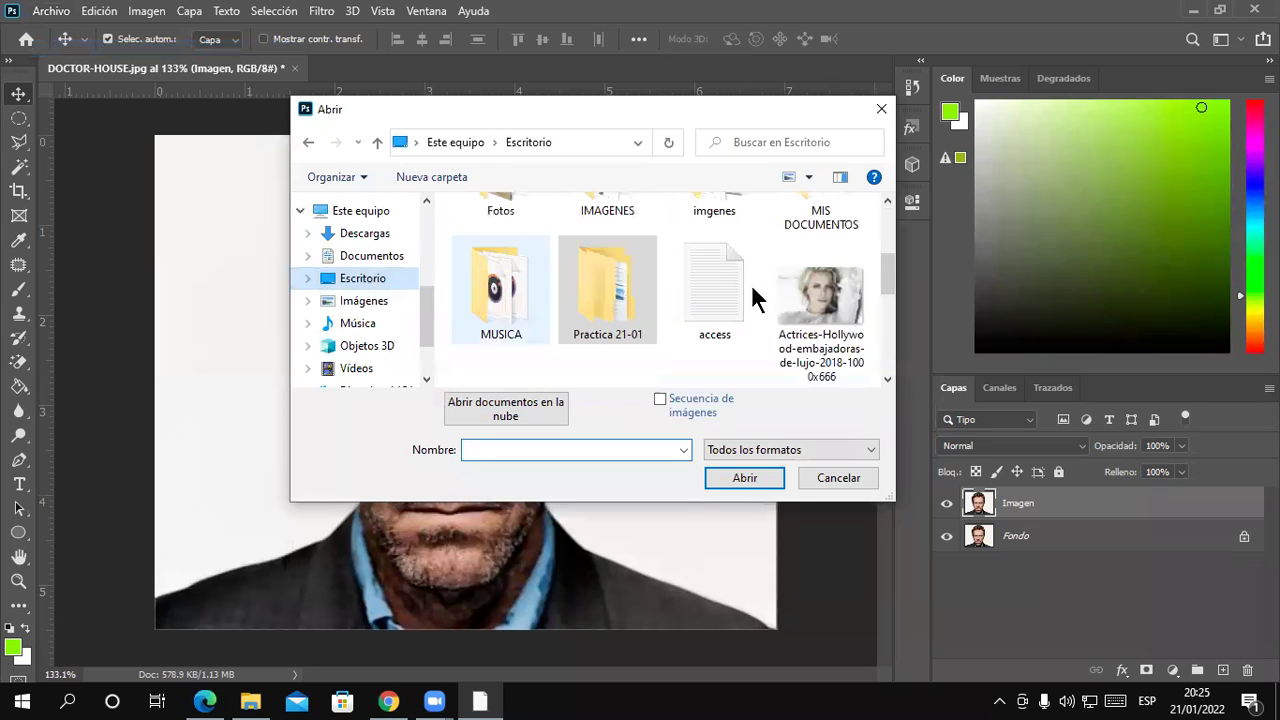
pyautogui.moveTo(887, 276); pyautogui.dragTo(868, 368)
pyautogui.doubleClick(866, 362)
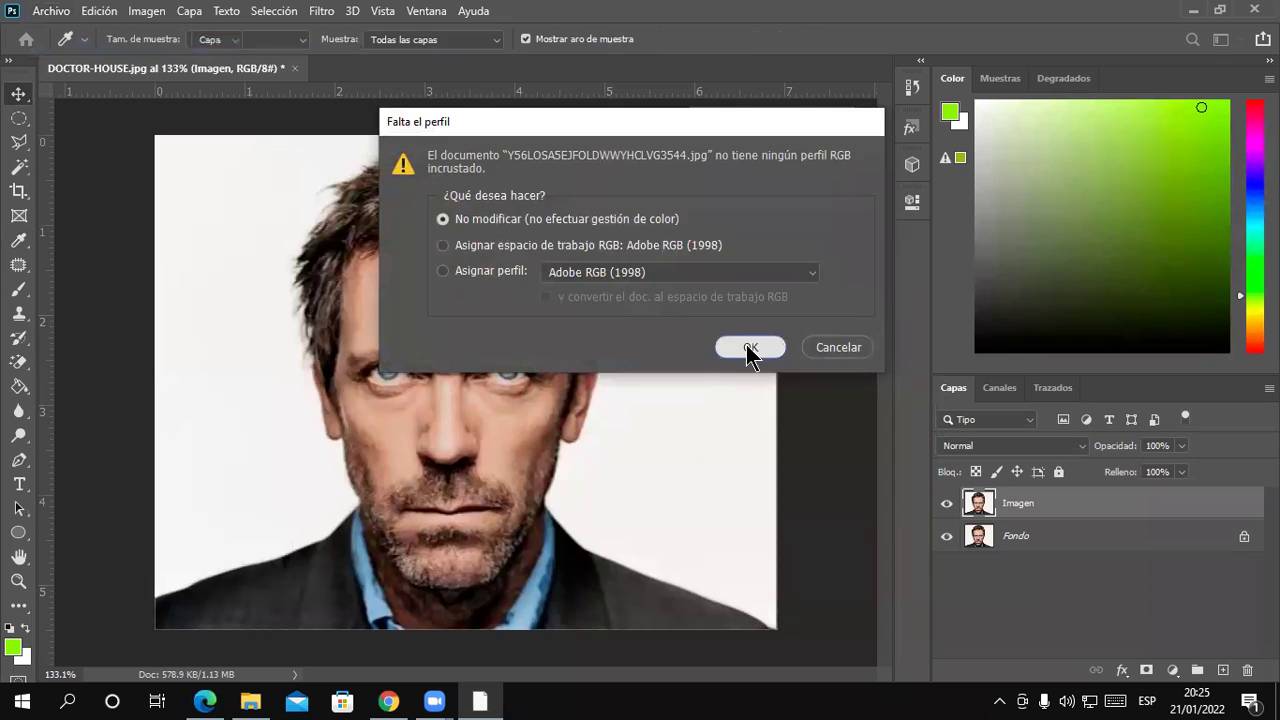
pyautogui.click(748, 346)
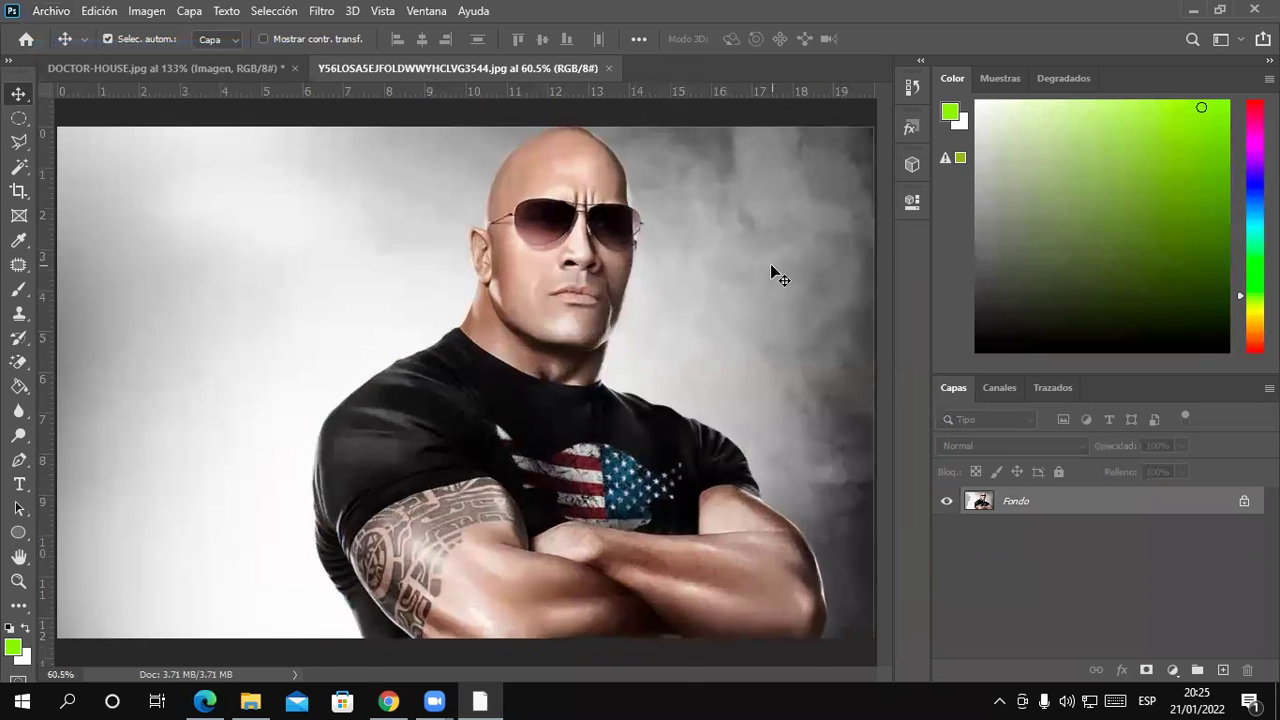
pyautogui.scroll(2, 770, 263)
pyautogui.scroll(1, 682, 207)
pyautogui.scroll(1, 682, 207)
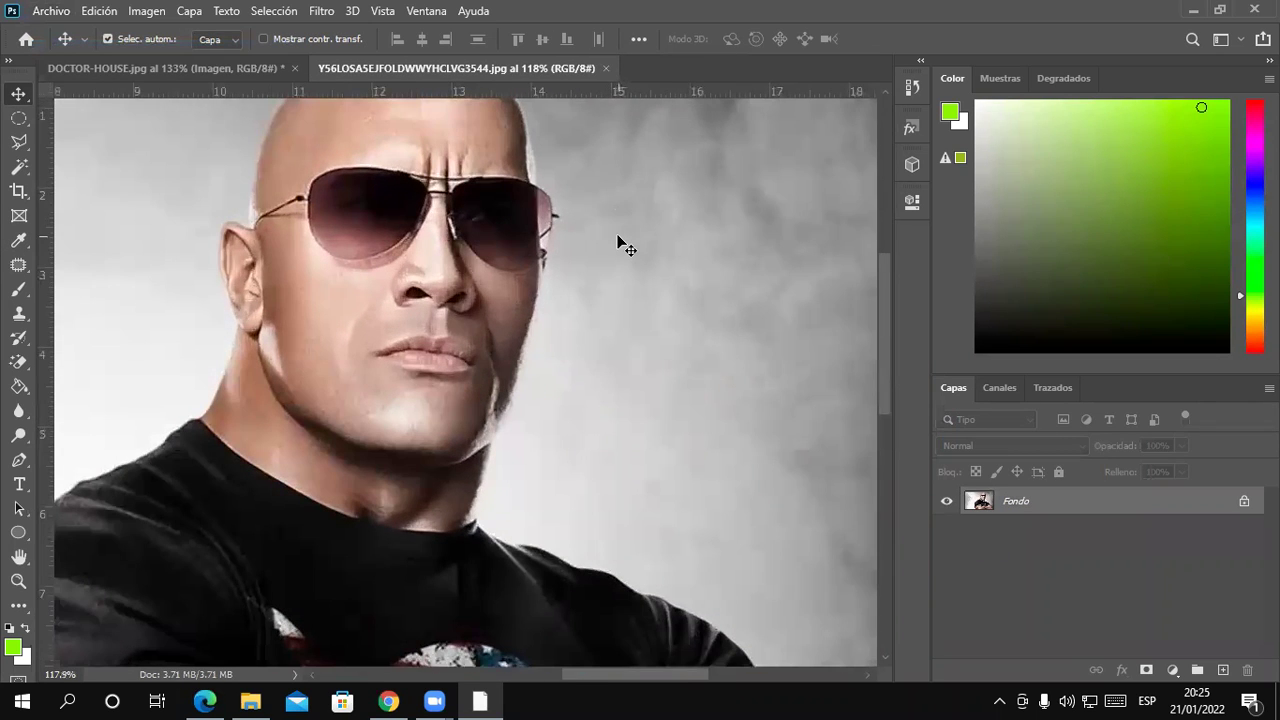
pyautogui.scroll(-1, 617, 237)
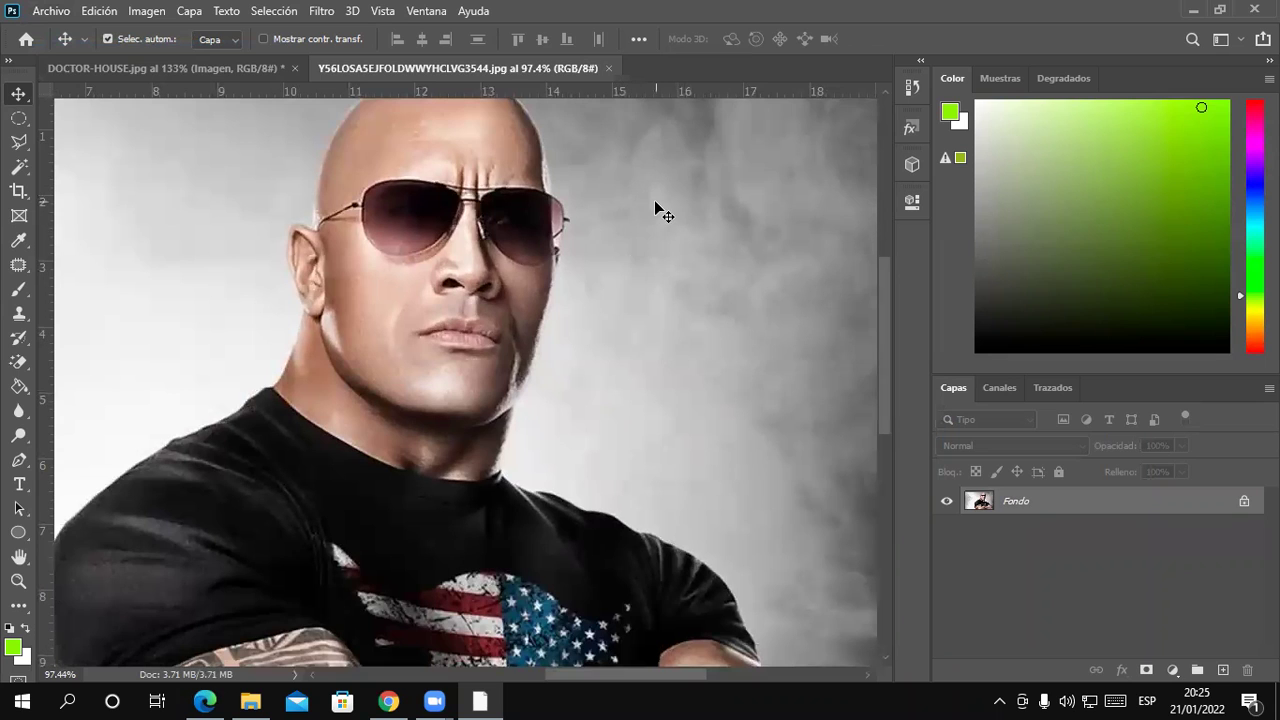
pyautogui.scroll(-1, 656, 202)
pyautogui.scroll(1, 656, 200)
pyautogui.scroll(1, 656, 198)
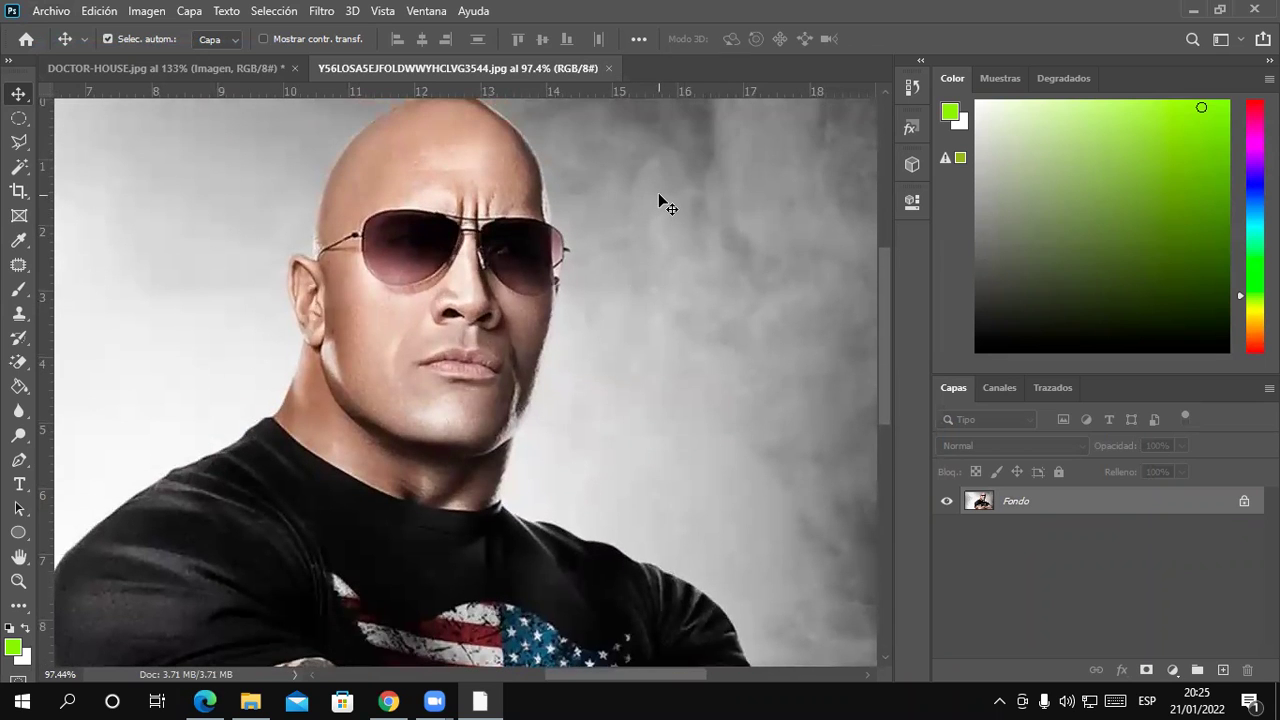
# Select the Burn tool with a soft 65 px, 0% hardness brush
pyautogui.click(20, 437)
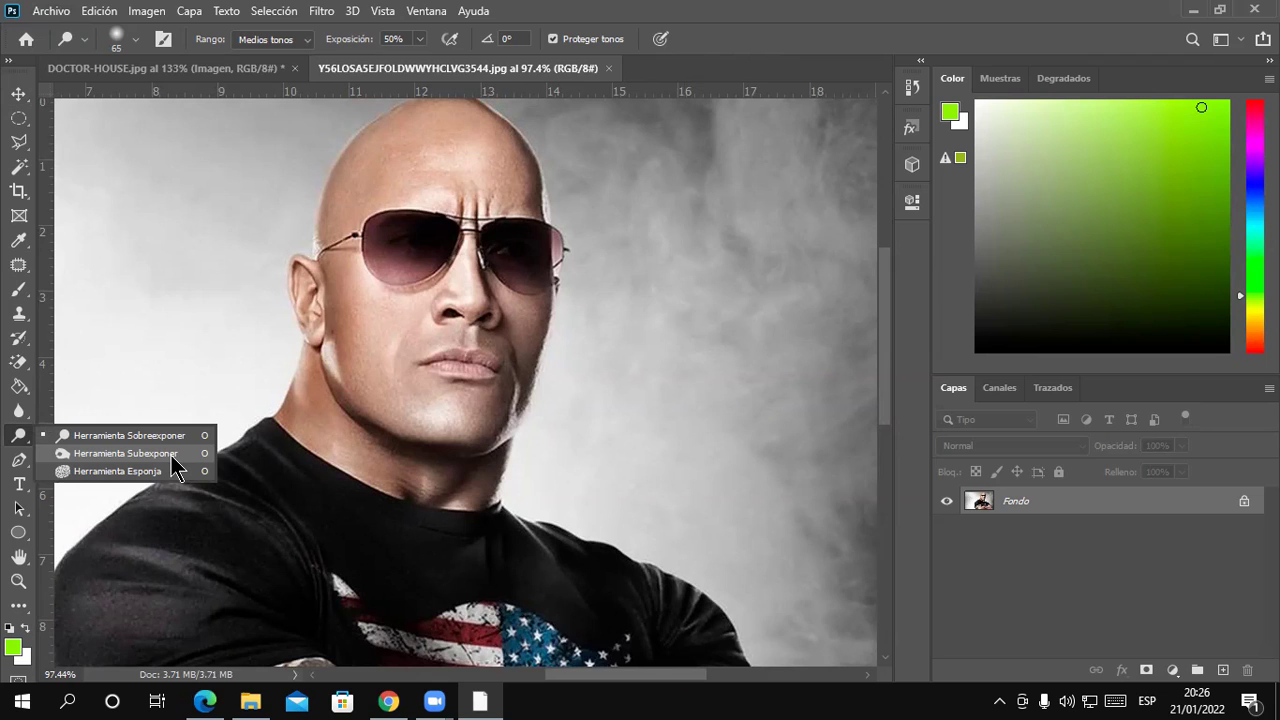
pyautogui.click(114, 451)
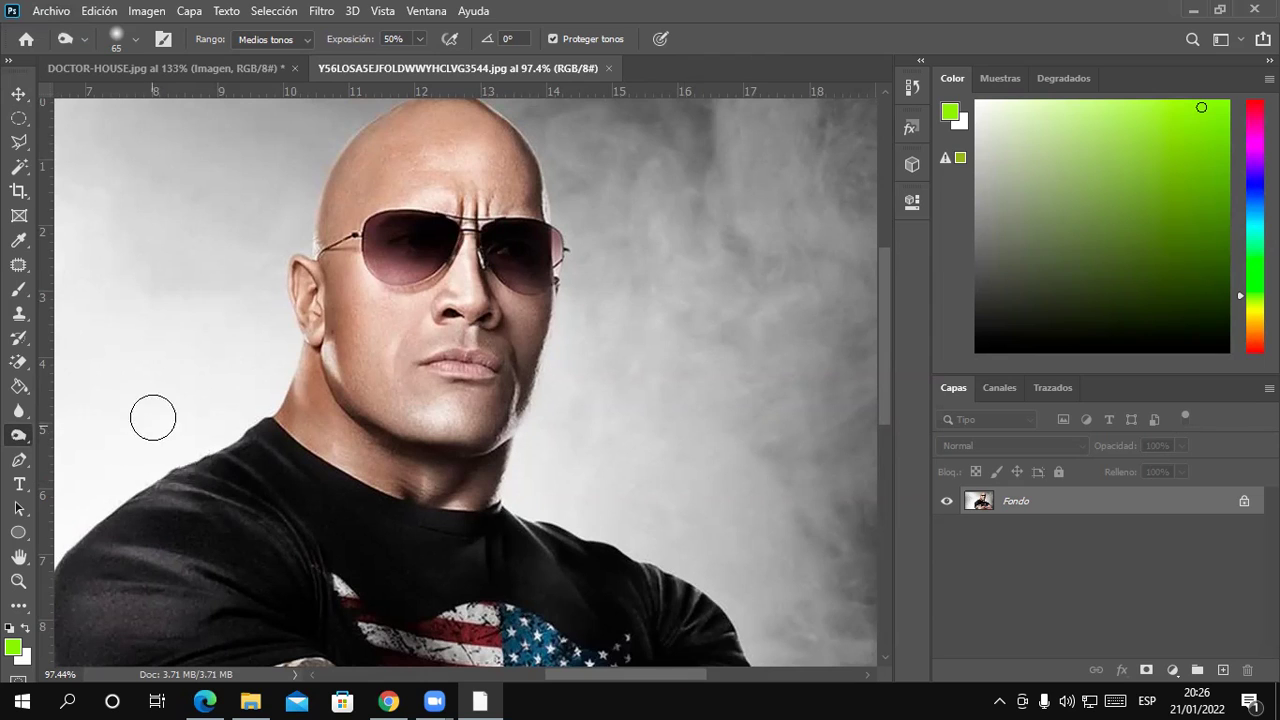
pyautogui.click(136, 38)
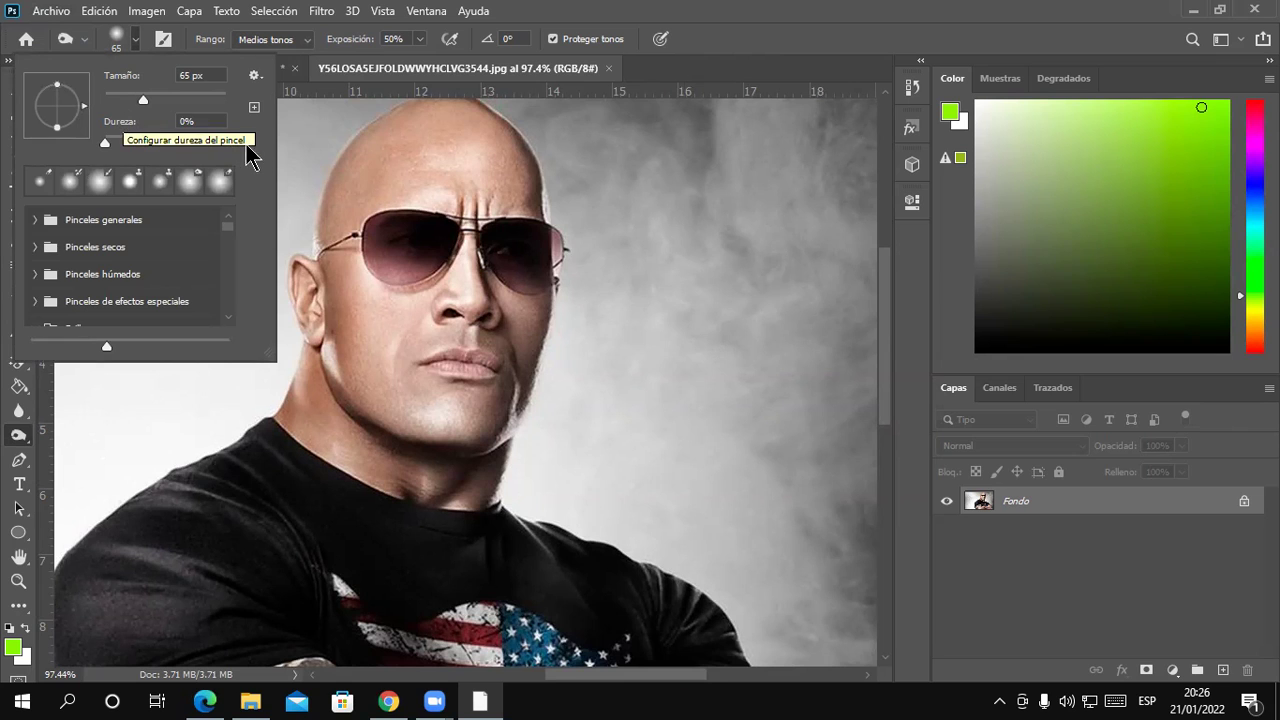
pyautogui.click(700, 40)
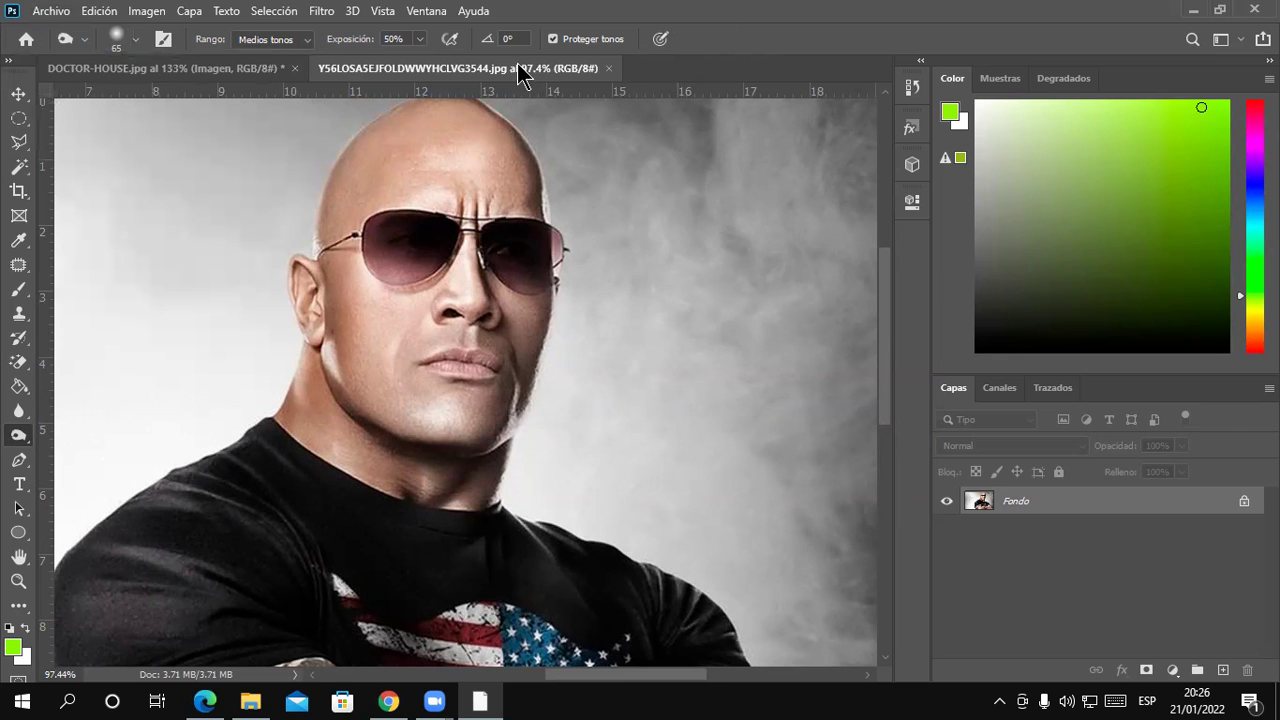
# Paint strokes over the forehead, cheeks, chin and jaw, then undo the last stroke
pyautogui.scroll(3, 485, 135)
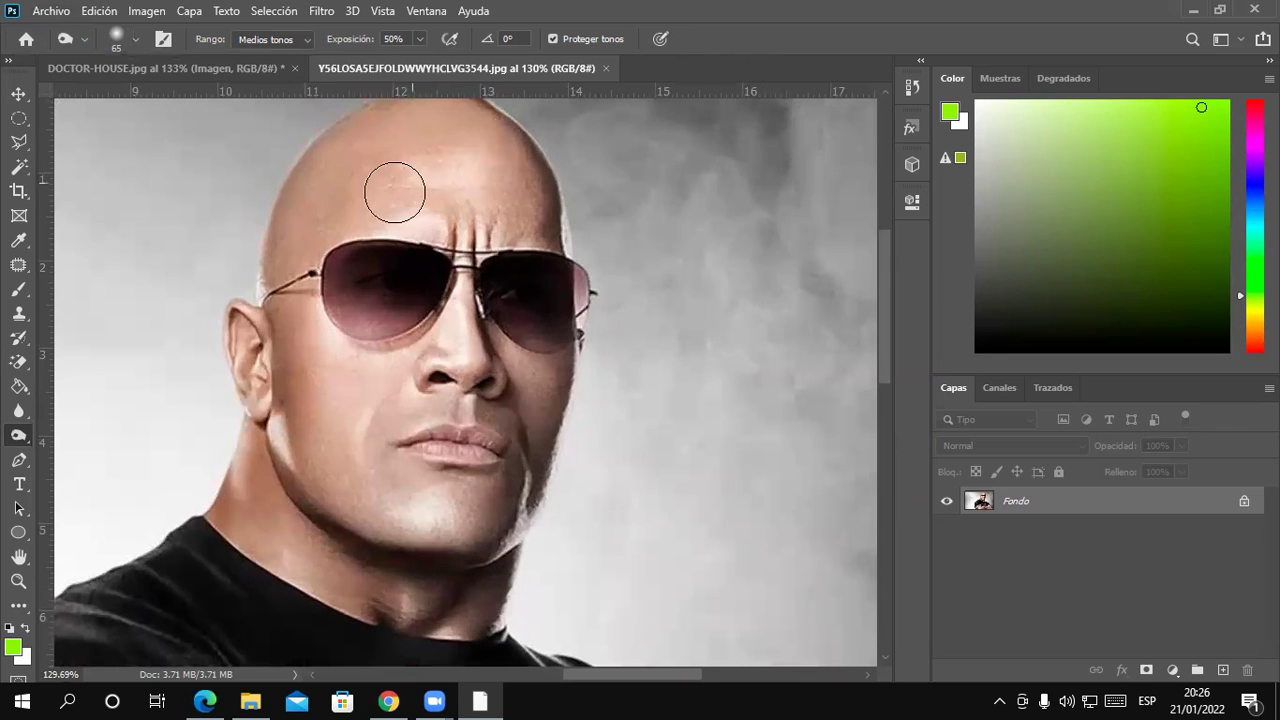
pyautogui.moveTo(281, 340)
pyautogui.mouseDown()
pyautogui.moveTo(295, 318)
pyautogui.moveTo(368, 391)
pyautogui.moveTo(543, 386)
pyautogui.moveTo(514, 377)
pyautogui.moveTo(543, 371)
pyautogui.moveTo(463, 464)
pyautogui.moveTo(380, 506)
pyautogui.moveTo(358, 496)
pyautogui.moveTo(469, 522)
pyautogui.moveTo(486, 500)
pyautogui.mouseUp()
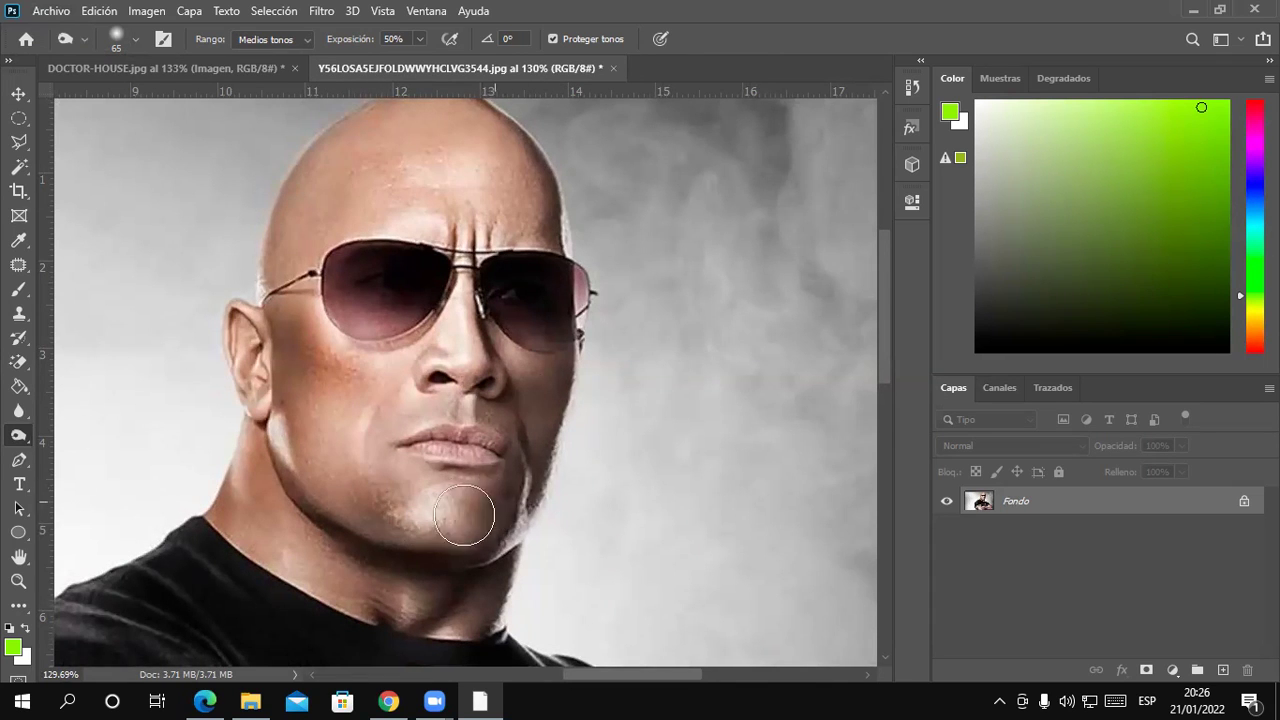
pyautogui.moveTo(371, 163); pyautogui.dragTo(371, 163)
pyautogui.moveTo(499, 175)
pyautogui.mouseDown()
pyautogui.moveTo(486, 171)
pyautogui.moveTo(494, 143)
pyautogui.moveTo(391, 134)
pyautogui.moveTo(321, 219)
pyautogui.moveTo(300, 300)
pyautogui.mouseUp()
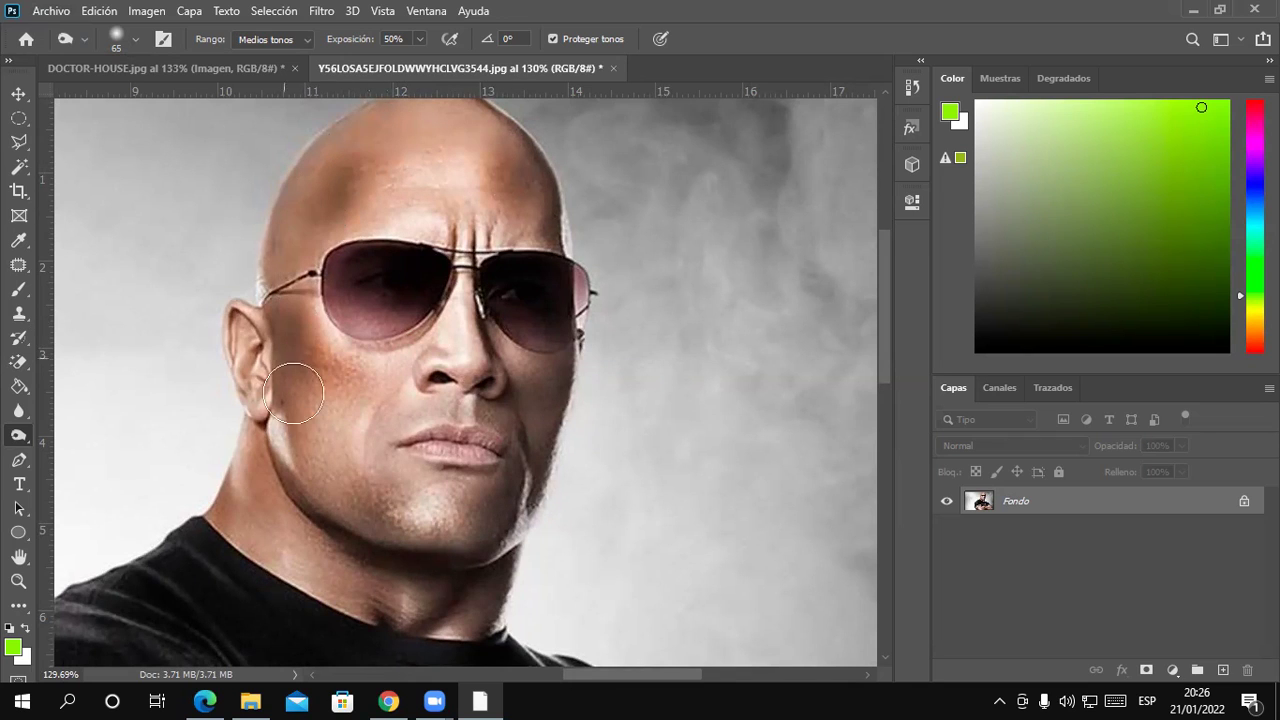
pyautogui.moveTo(437, 397)
pyautogui.mouseDown()
pyautogui.moveTo(366, 429)
pyautogui.moveTo(517, 423)
pyautogui.moveTo(500, 380)
pyautogui.mouseUp()
pyautogui.moveTo(462, 230)
pyautogui.mouseDown()
pyautogui.moveTo(458, 197)
pyautogui.moveTo(450, 350)
pyautogui.moveTo(460, 345)
pyautogui.mouseUp()
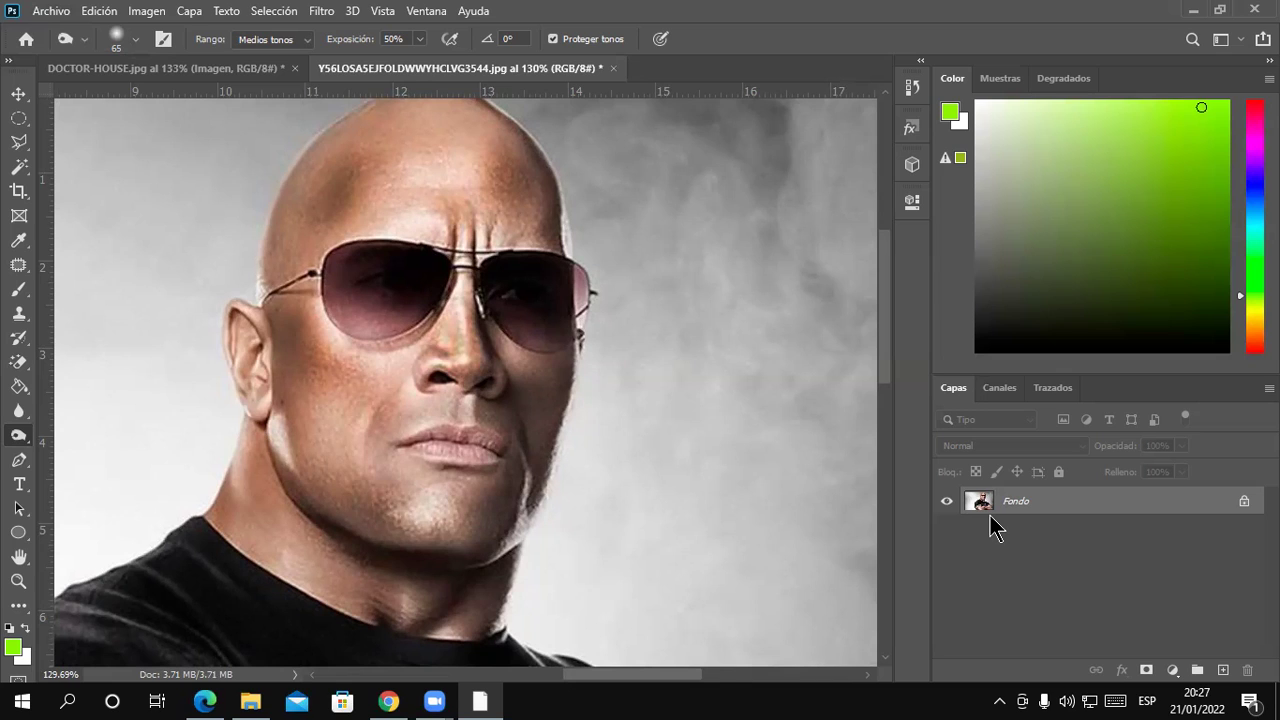
pyautogui.scroll(1, 657, 351)
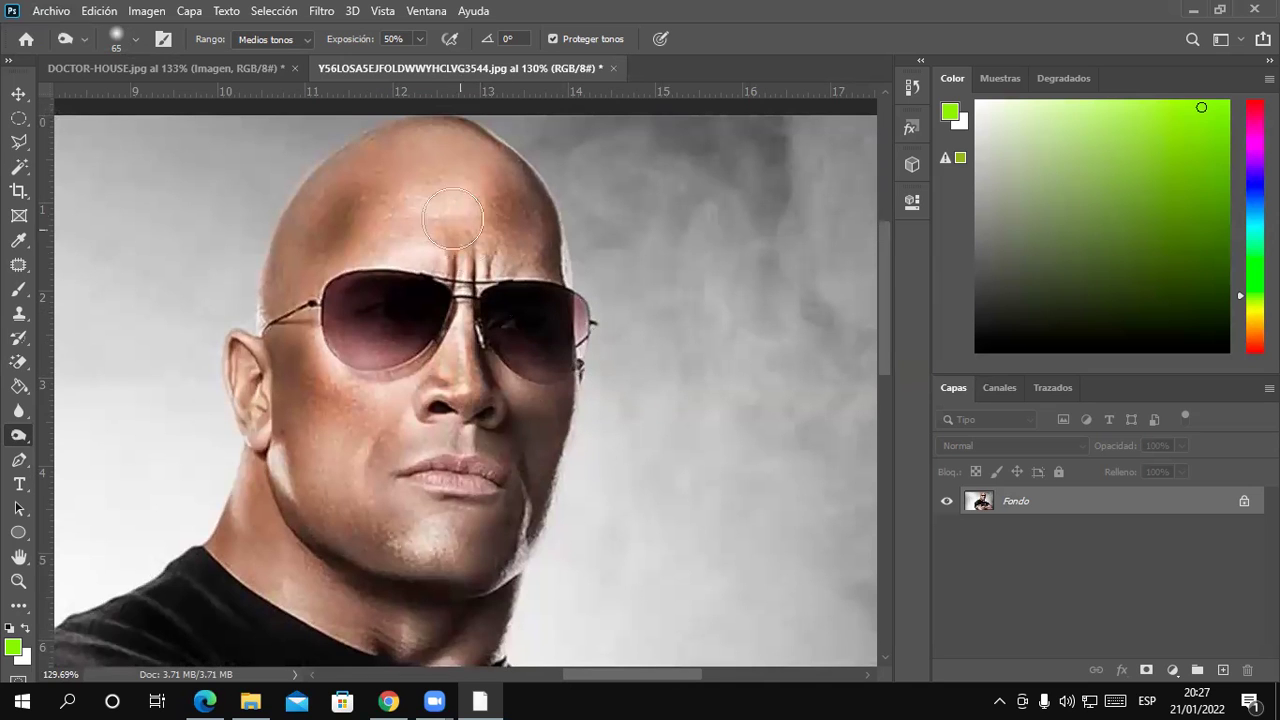
pyautogui.moveTo(451, 224)
pyautogui.mouseDown()
pyautogui.moveTo(409, 194)
pyautogui.moveTo(345, 220)
pyautogui.moveTo(340, 430)
pyautogui.moveTo(383, 540)
pyautogui.moveTo(480, 470)
pyautogui.moveTo(371, 428)
pyautogui.moveTo(450, 330)
pyautogui.moveTo(462, 215)
pyautogui.moveTo(438, 510)
pyautogui.moveTo(445, 530)
pyautogui.moveTo(535, 530)
pyautogui.mouseUp()
pyautogui.moveTo(381, 438)
pyautogui.mouseDown()
pyautogui.moveTo(320, 391)
pyautogui.moveTo(362, 386)
pyautogui.moveTo(497, 445)
pyautogui.moveTo(470, 485)
pyautogui.mouseUp()
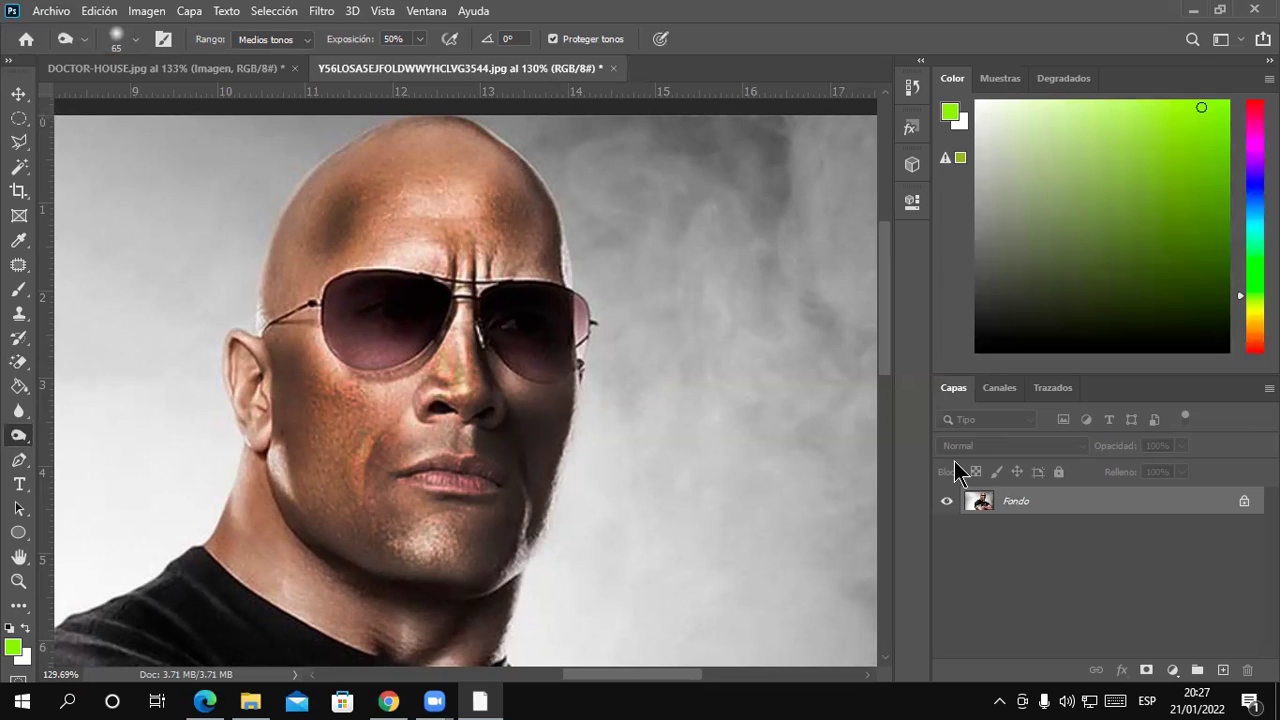
pyautogui.hotkey('ctrl', 'z')
pyautogui.hotkey('ctrl', 'z')
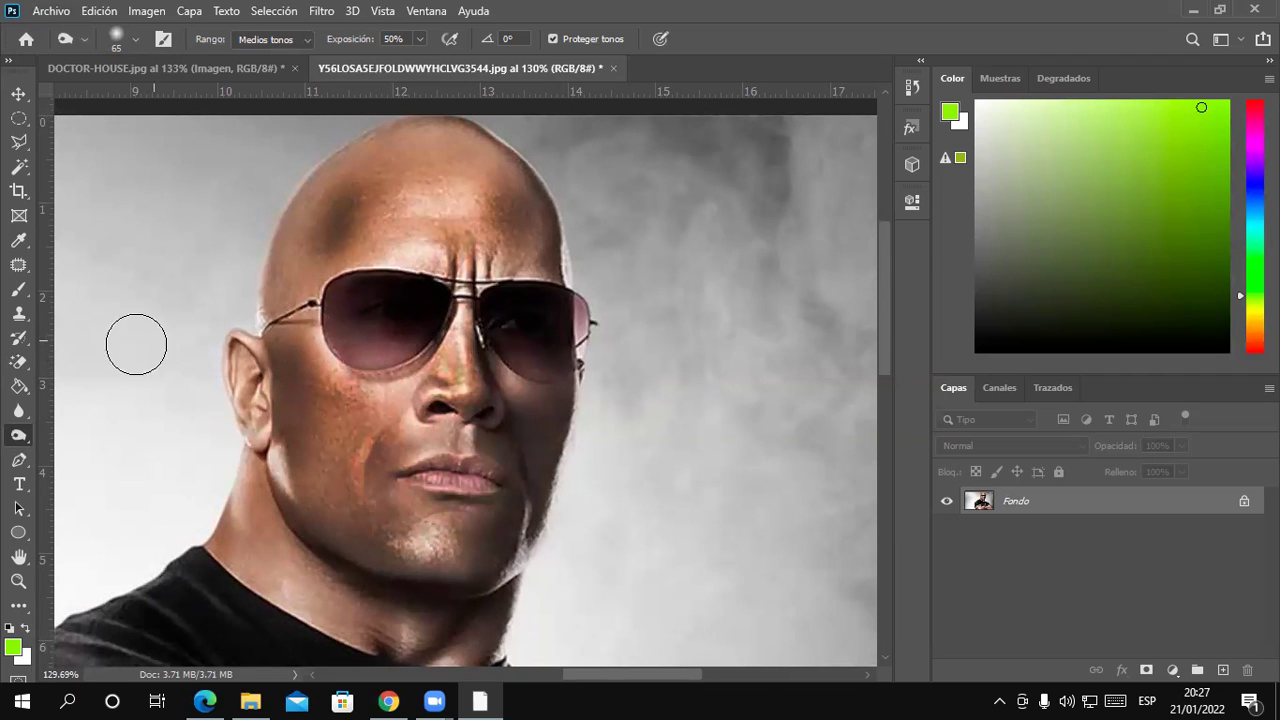
# Select the History Brush and set it to about 79 px with 0% hardness
pyautogui.click(32, 341)
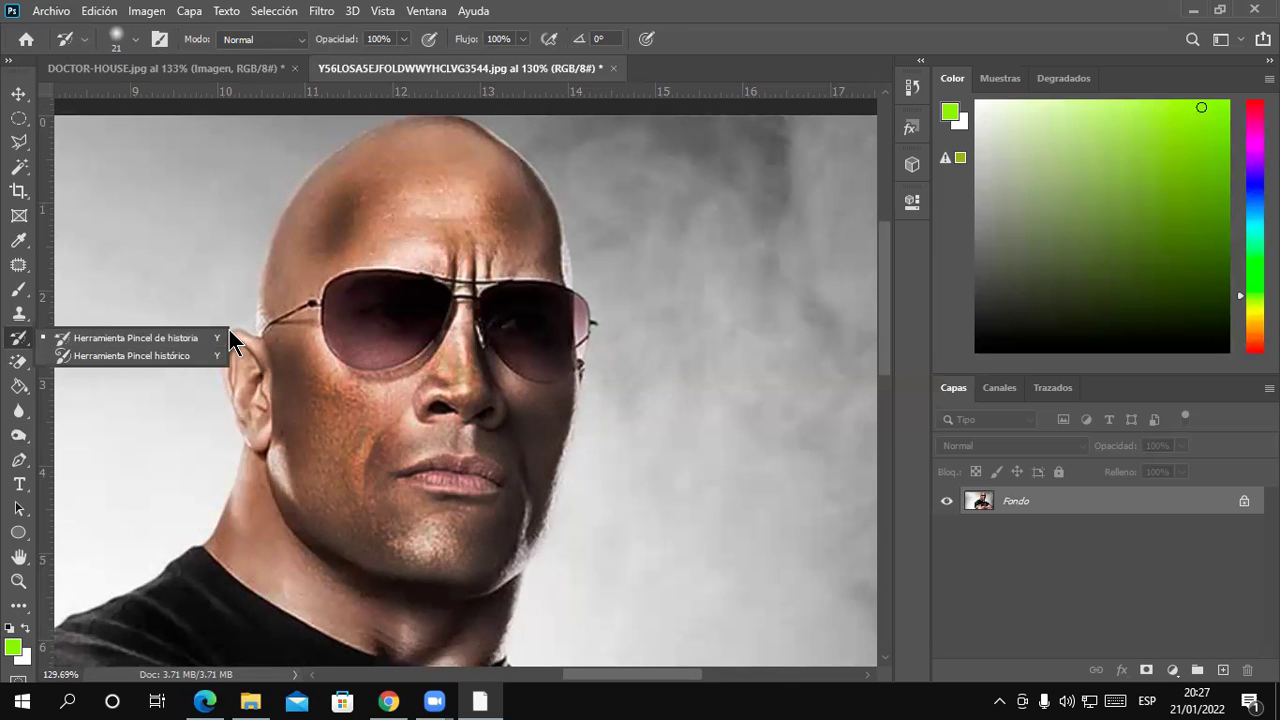
pyautogui.click(148, 337)
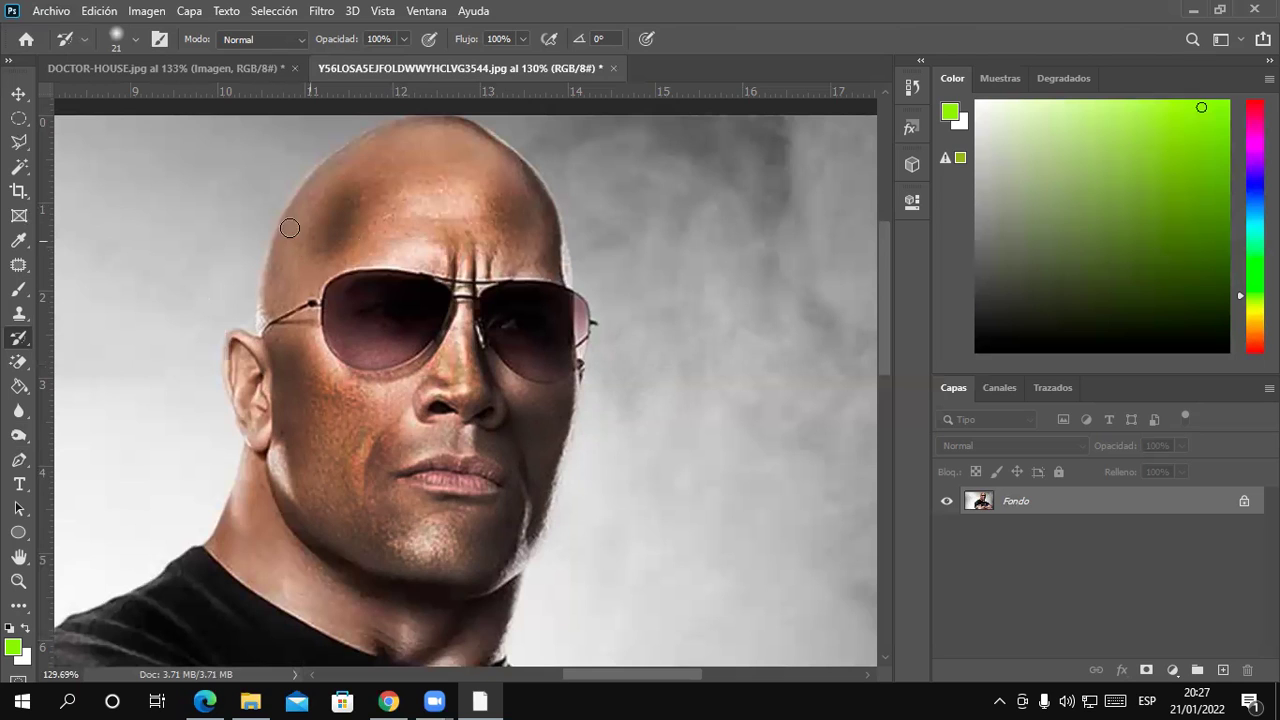
pyautogui.click(136, 42)
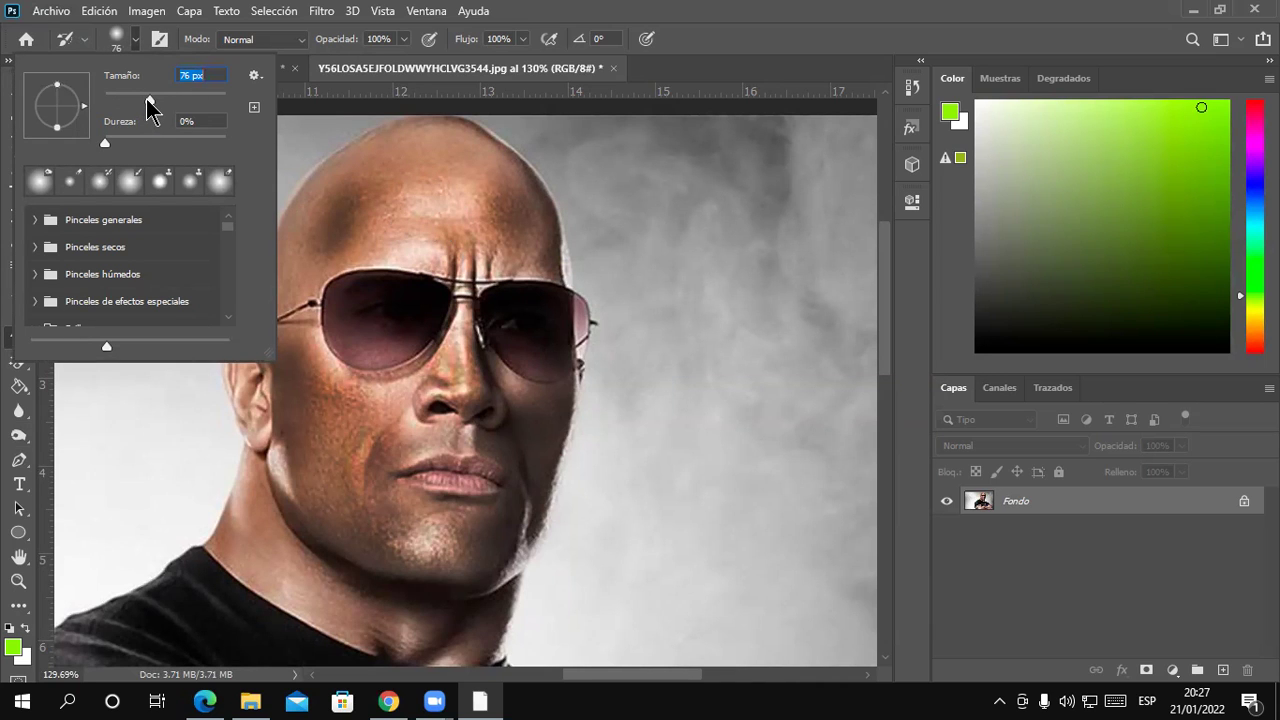
pyautogui.moveTo(142, 97)
pyautogui.mouseDown()
pyautogui.moveTo(123, 97)
pyautogui.moveTo(165, 104)
pyautogui.mouseUp()
pyautogui.moveTo(133, 104)
pyautogui.mouseDown()
pyautogui.moveTo(183, 104)
pyautogui.moveTo(167, 100)
pyautogui.mouseUp()
pyautogui.moveTo(170, 100); pyautogui.dragTo(155, 100)
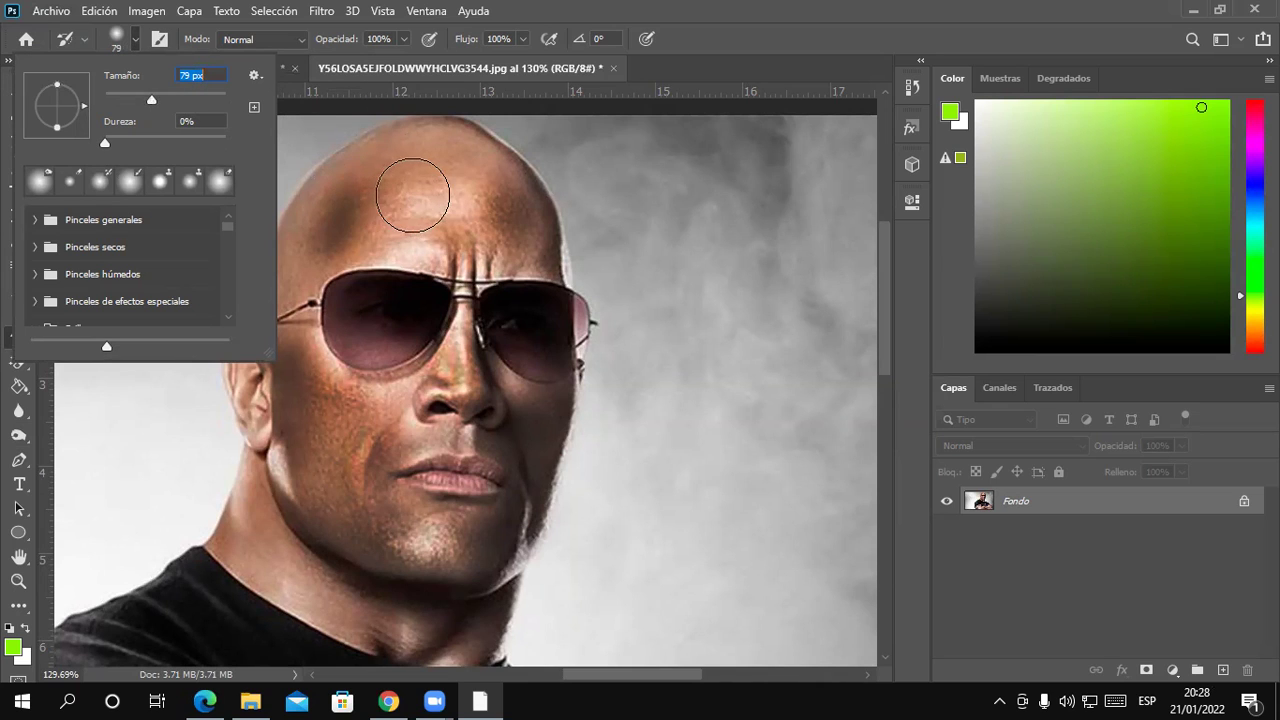
pyautogui.click(415, 195)
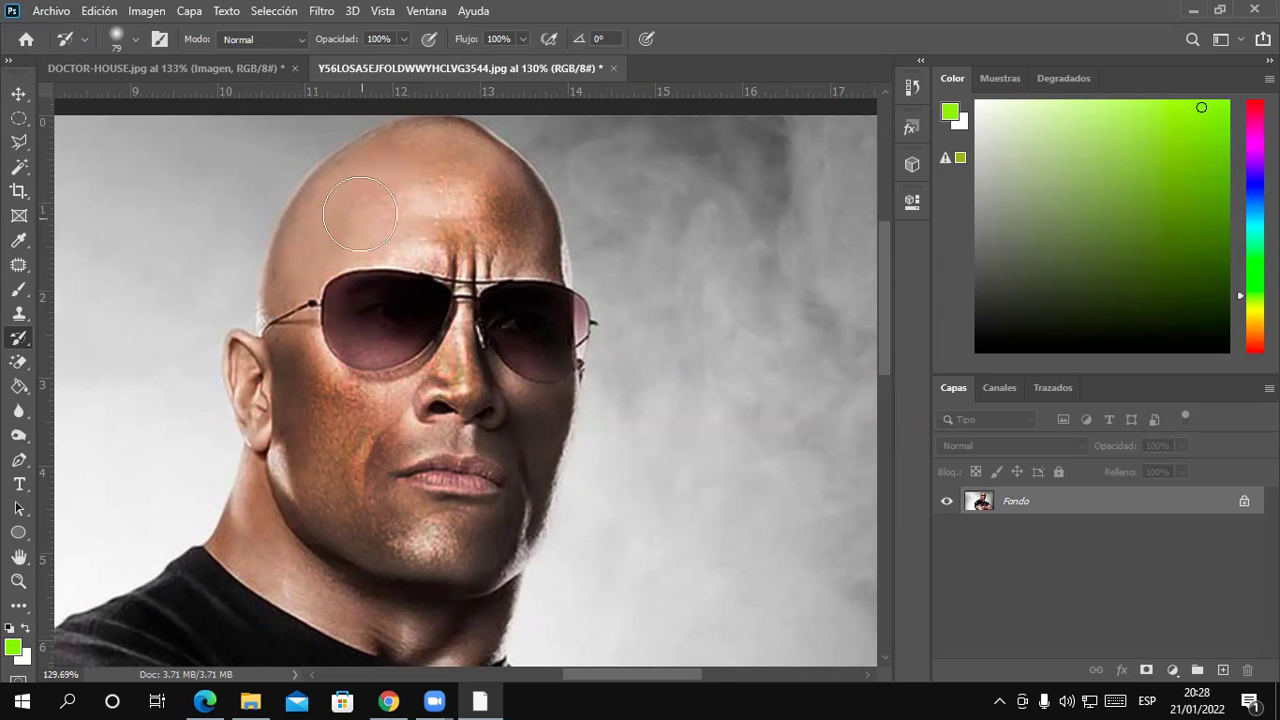
# Paint the History Brush over the forehead and left cheek to restore the original tone
pyautogui.moveTo(401, 210); pyautogui.dragTo(453, 134)
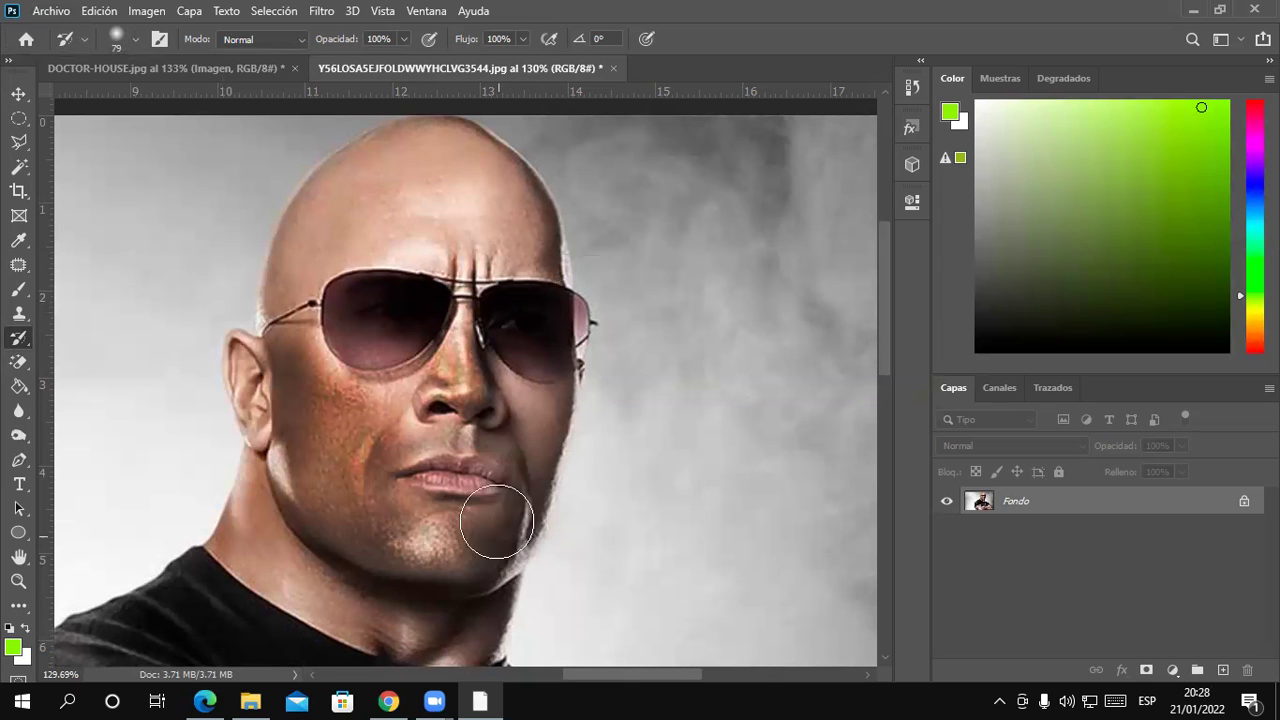
pyautogui.moveTo(300, 471)
pyautogui.mouseDown()
pyautogui.moveTo(424, 465)
pyautogui.moveTo(400, 440)
pyautogui.mouseUp()
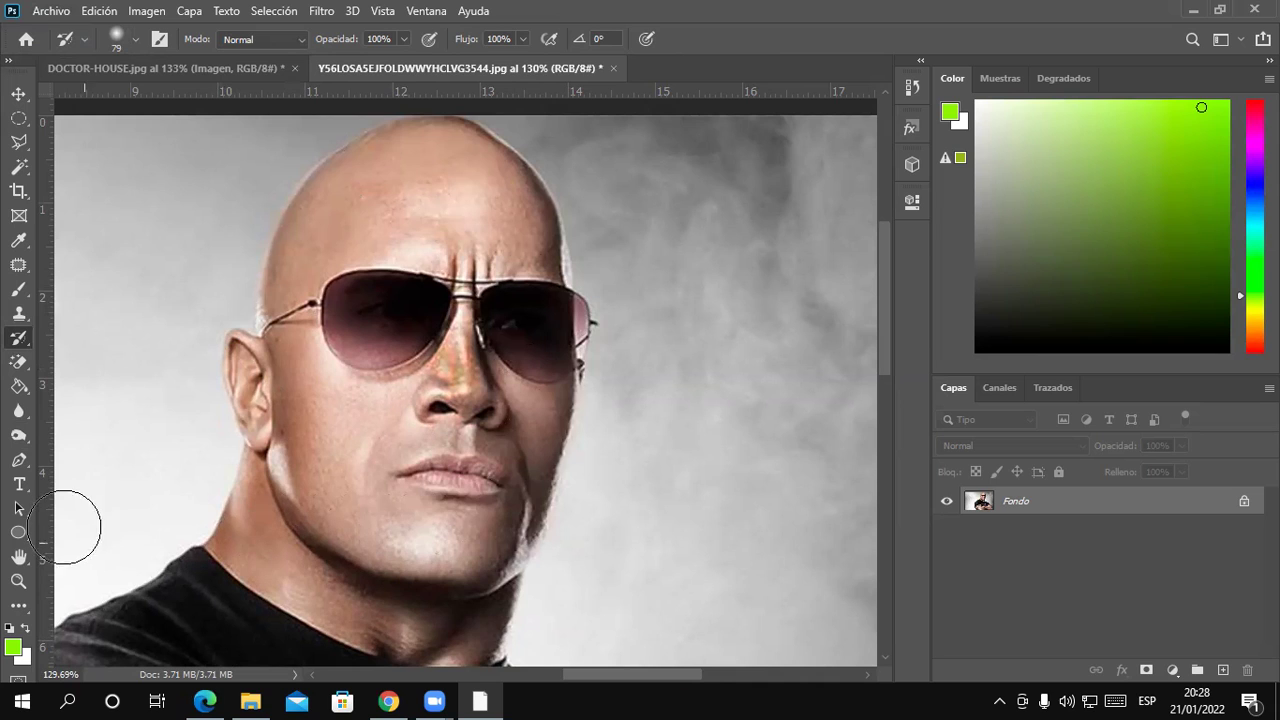
pyautogui.rightClick(30, 345)
pyautogui.rightClick(30, 355)
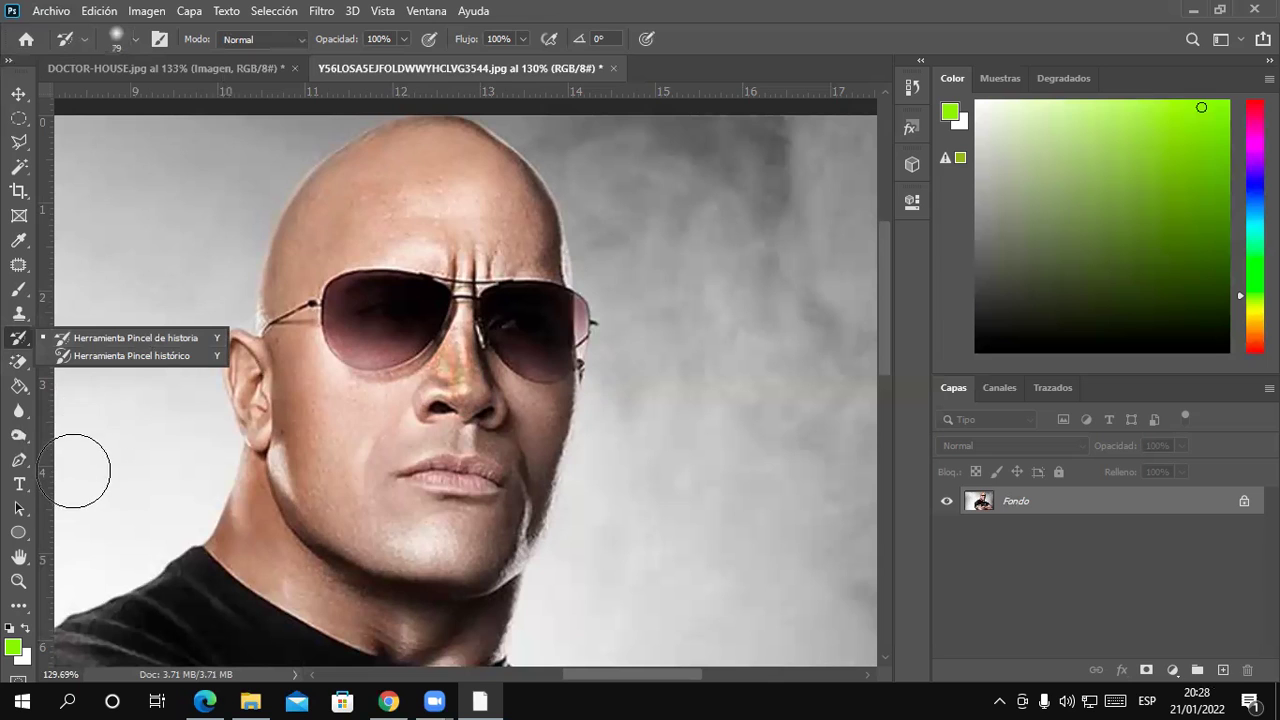
# Select the Dodge tool and lighten the forehead, left cheek and jaw
pyautogui.click(26, 443)
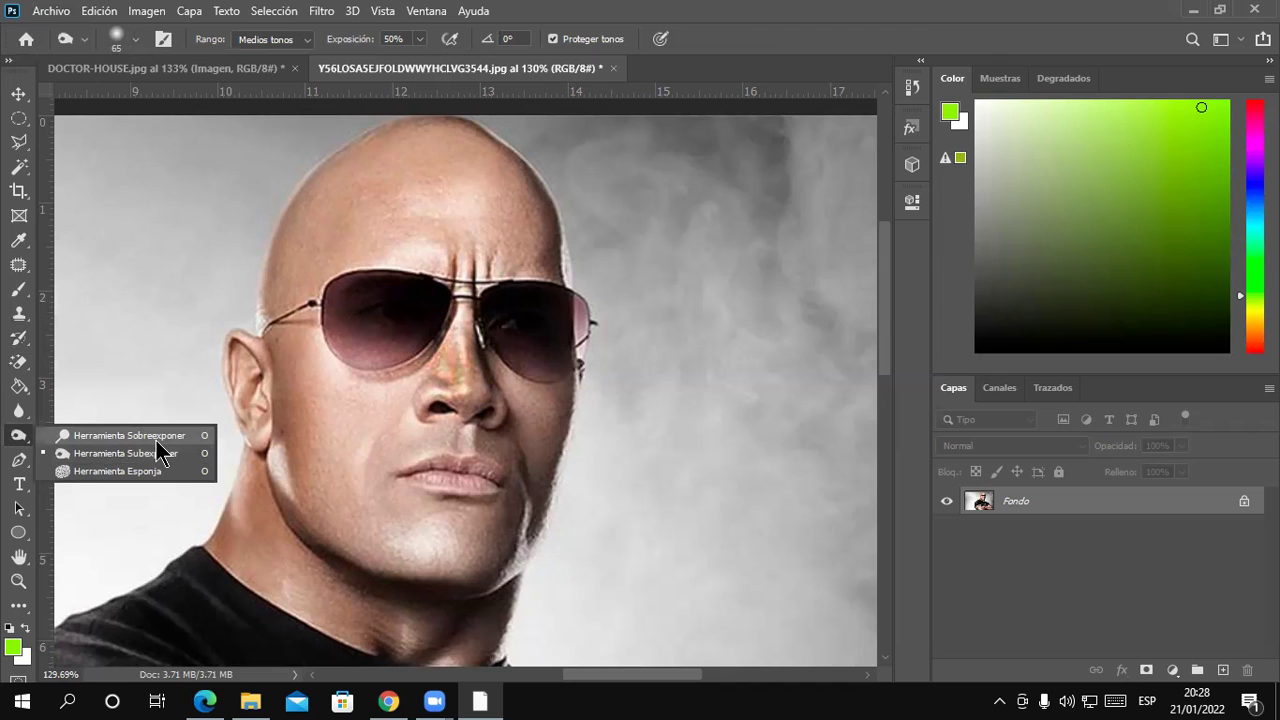
pyautogui.click(156, 442)
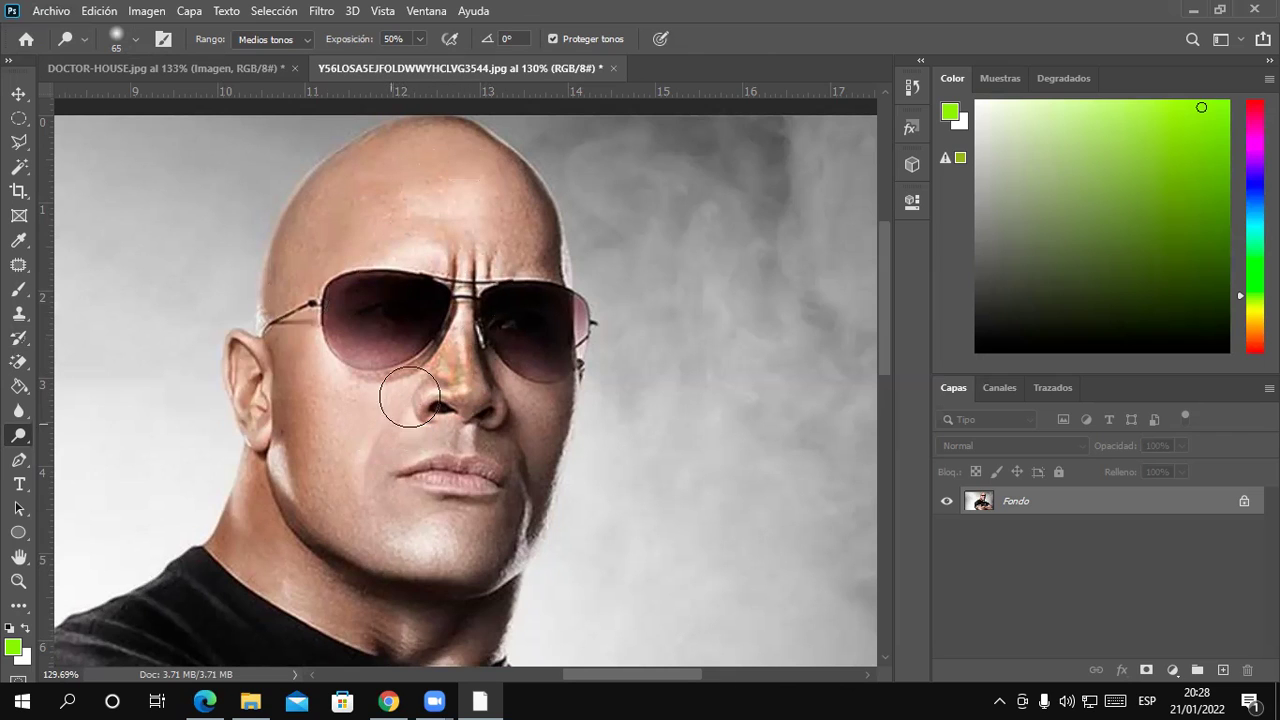
pyautogui.moveTo(425, 191)
pyautogui.mouseDown()
pyautogui.moveTo(455, 194)
pyautogui.moveTo(457, 209)
pyautogui.moveTo(349, 214)
pyautogui.moveTo(318, 272)
pyautogui.moveTo(337, 200)
pyautogui.moveTo(449, 143)
pyautogui.moveTo(537, 220)
pyautogui.moveTo(543, 211)
pyautogui.mouseUp()
pyautogui.moveTo(300, 323)
pyautogui.mouseDown()
pyautogui.moveTo(314, 357)
pyautogui.moveTo(300, 409)
pyautogui.moveTo(297, 391)
pyautogui.moveTo(354, 529)
pyautogui.moveTo(529, 449)
pyautogui.moveTo(514, 443)
pyautogui.moveTo(528, 398)
pyautogui.moveTo(488, 520)
pyautogui.moveTo(535, 430)
pyautogui.moveTo(515, 420)
pyautogui.moveTo(423, 500)
pyautogui.moveTo(420, 534)
pyautogui.moveTo(460, 380)
pyautogui.moveTo(470, 400)
pyautogui.moveTo(468, 318)
pyautogui.mouseUp()
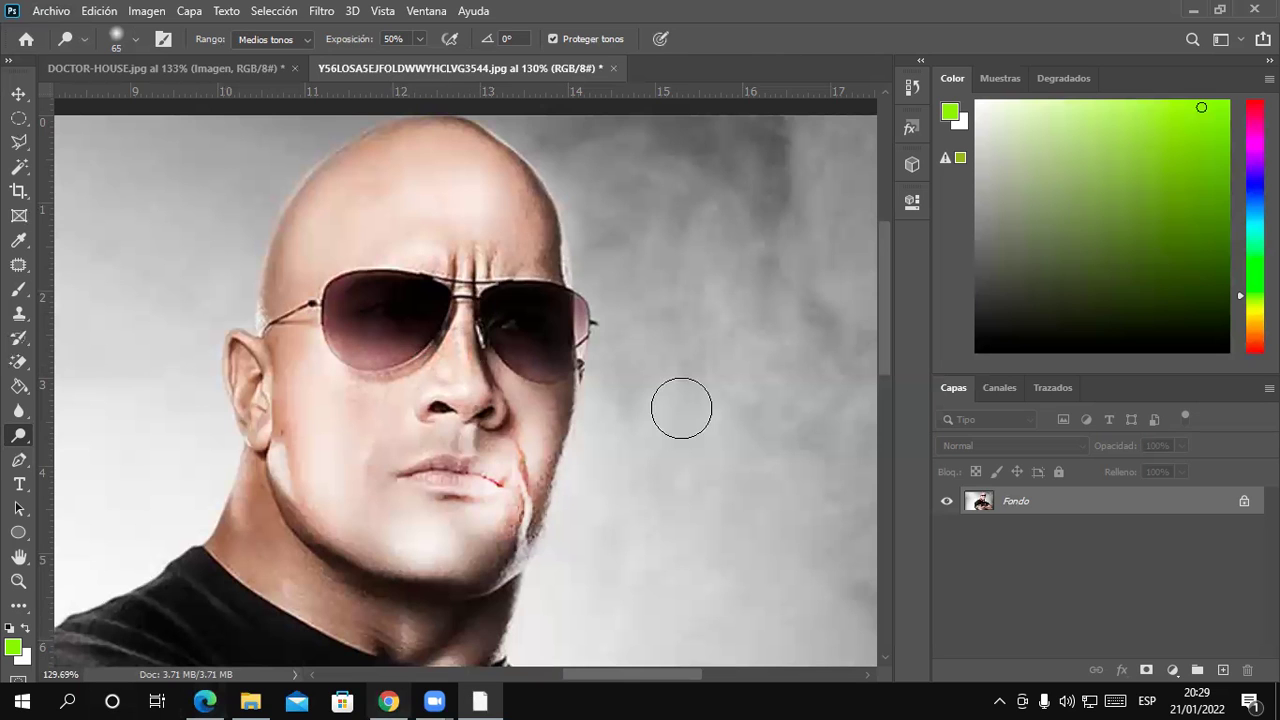
# Zoom in on the arm and dodge the upper-arm tattoo
pyautogui.scroll(-3, 681, 408)
pyautogui.scroll(-2, 688, 414)
pyautogui.scroll(2, 694, 417)
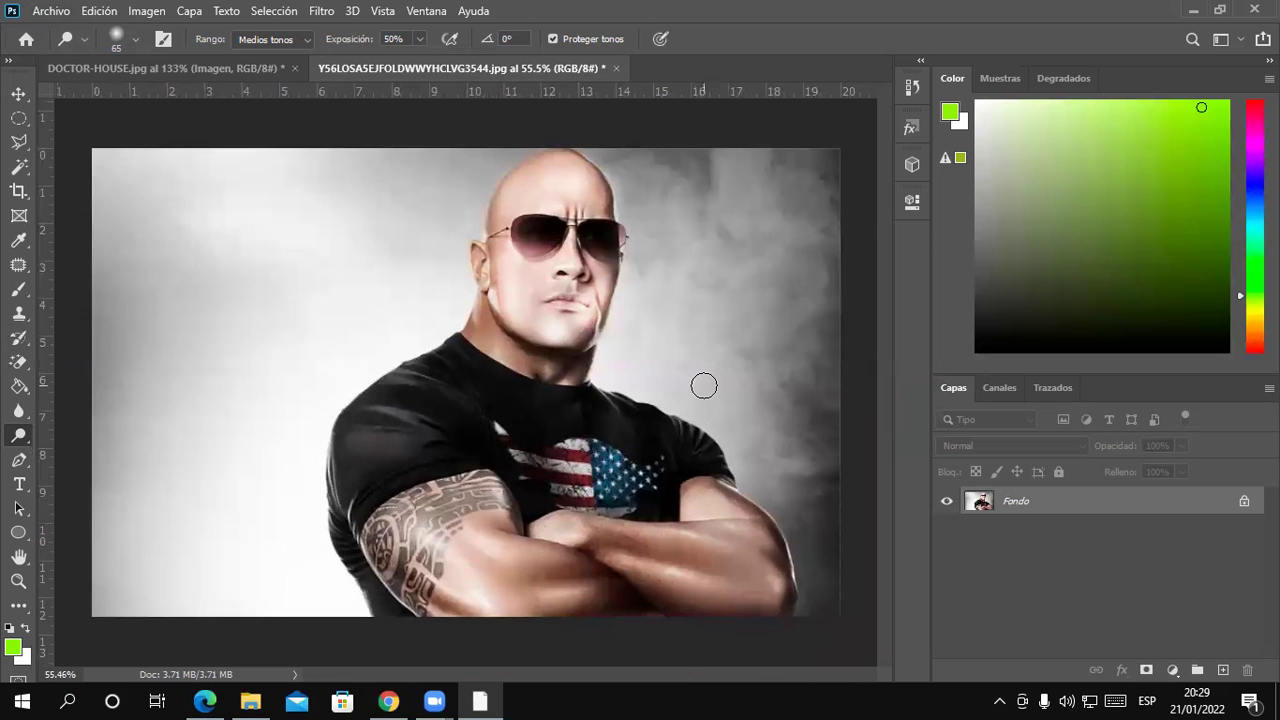
pyautogui.scroll(2, 703, 383)
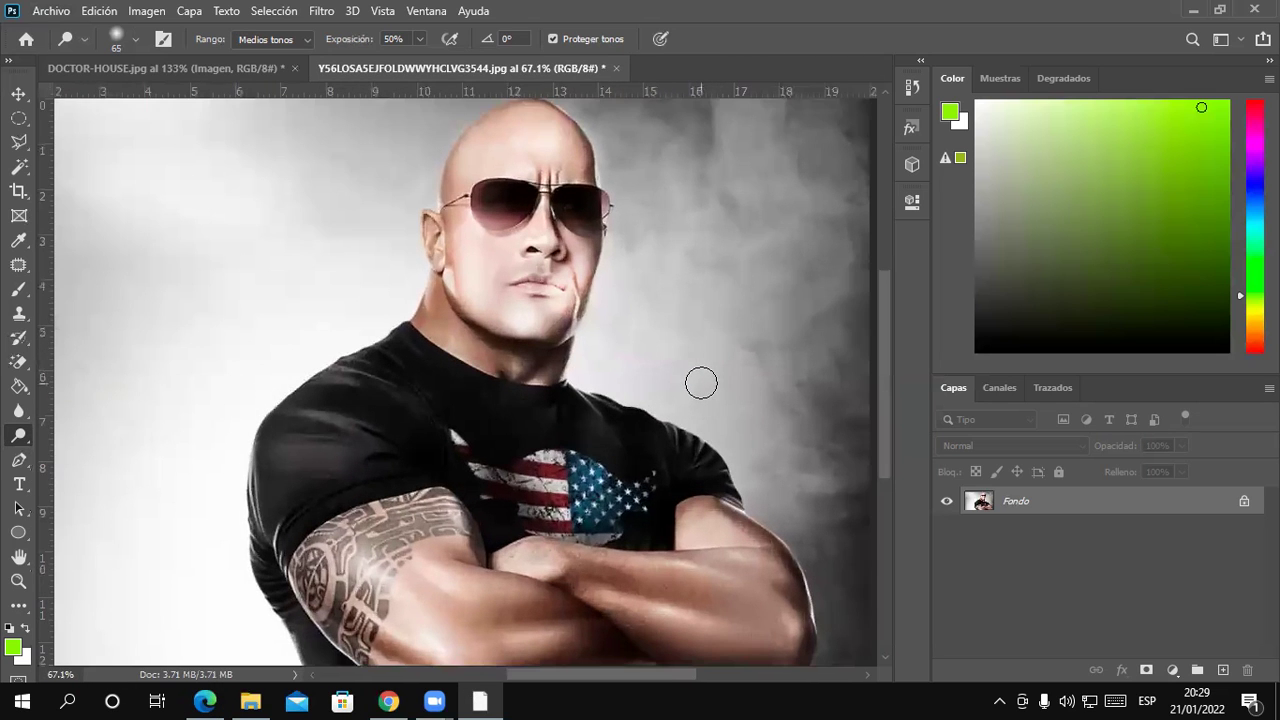
pyautogui.rightClick(31, 447)
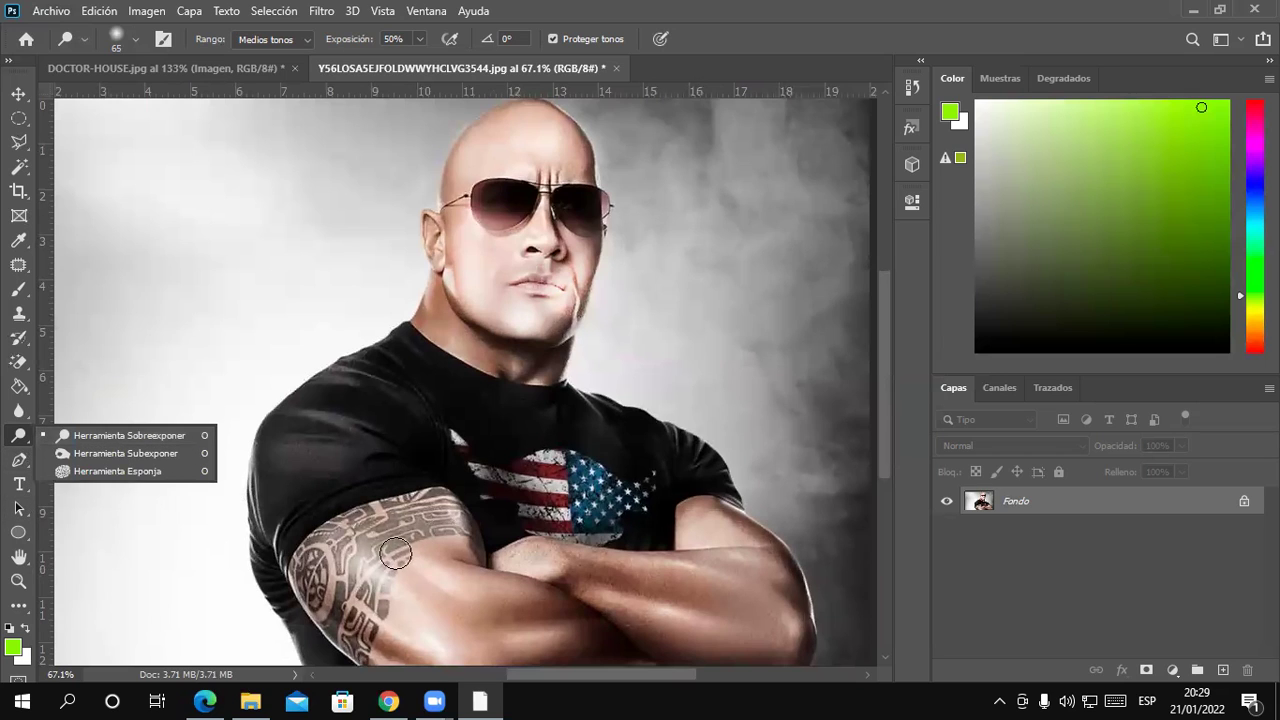
pyautogui.scroll(-1, 394, 538)
pyautogui.scroll(1, 373, 565)
pyautogui.scroll(2, 375, 550)
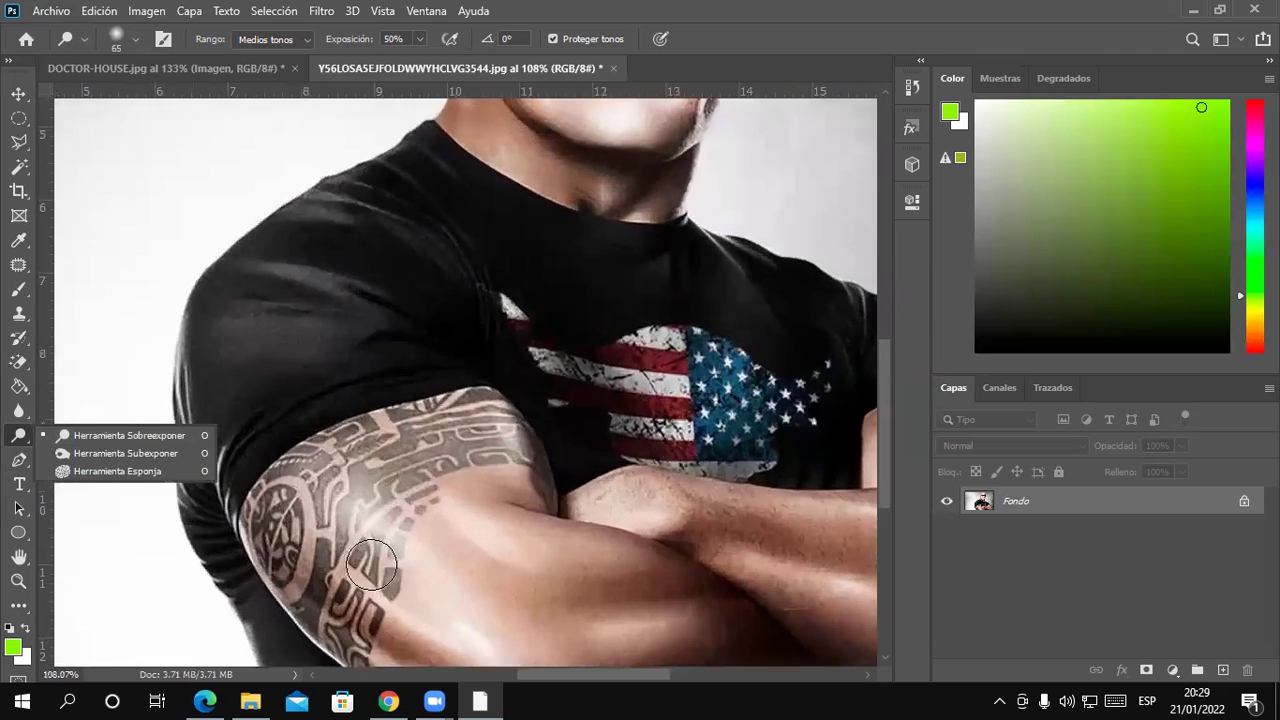
pyautogui.scroll(2, 377, 535)
pyautogui.click(378, 528)
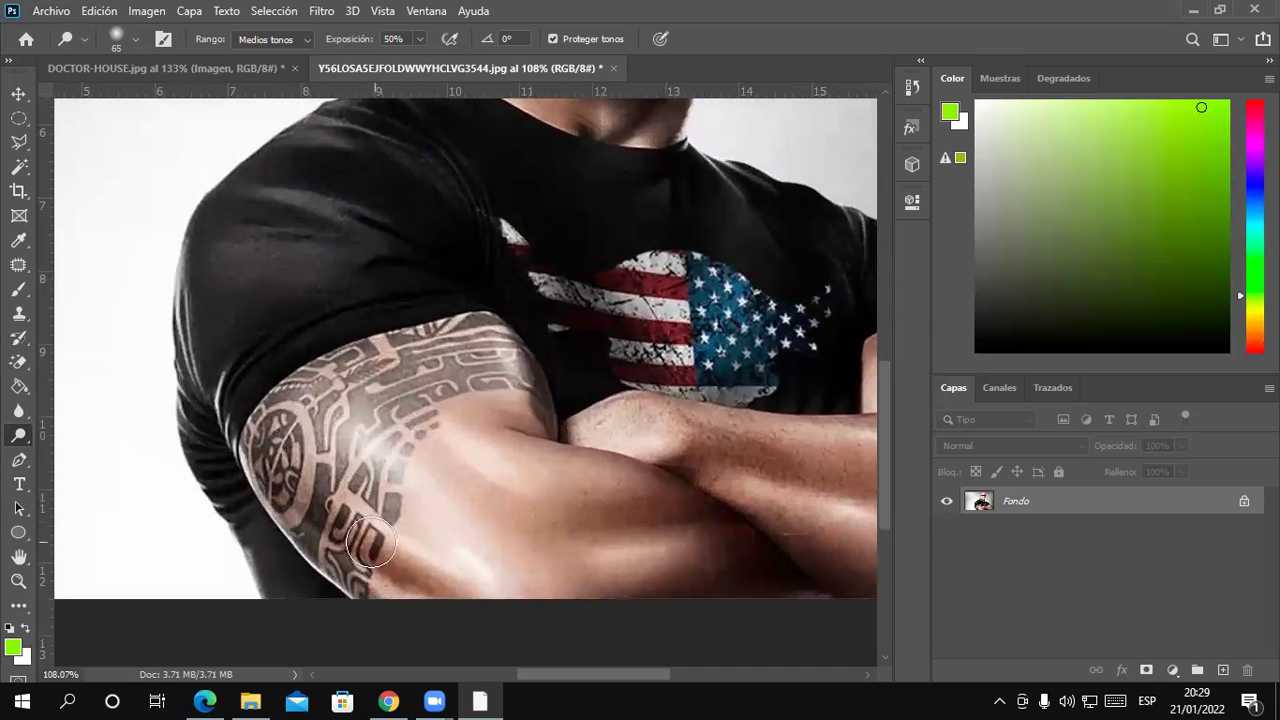
pyautogui.moveTo(345, 555)
pyautogui.mouseDown()
pyautogui.moveTo(385, 492)
pyautogui.moveTo(310, 505)
pyautogui.moveTo(394, 402)
pyautogui.moveTo(490, 330)
pyautogui.moveTo(470, 380)
pyautogui.moveTo(430, 360)
pyautogui.moveTo(357, 372)
pyautogui.mouseUp()
pyautogui.moveTo(733, 424)
pyautogui.mouseDown()
pyautogui.moveTo(306, 443)
pyautogui.moveTo(446, 382)
pyautogui.mouseUp()
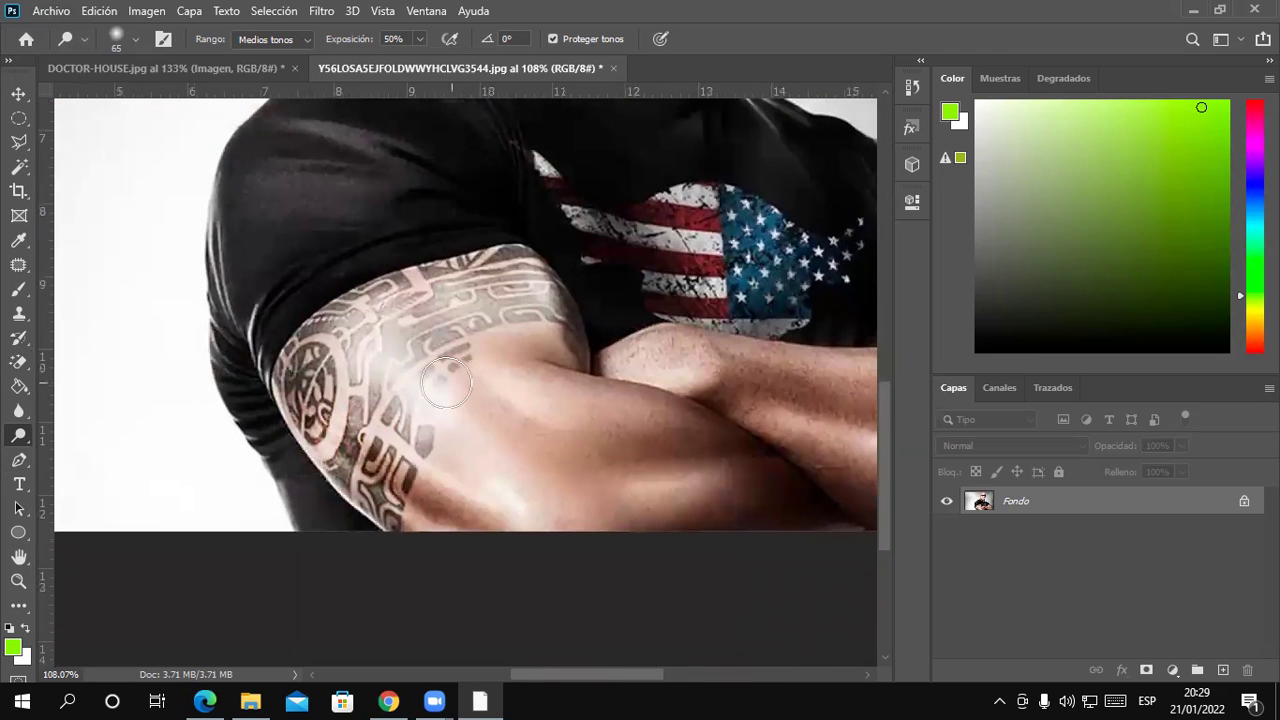
# Switch to the Burn tool and darken the upper-arm tattoo
pyautogui.rightClick(27, 442)
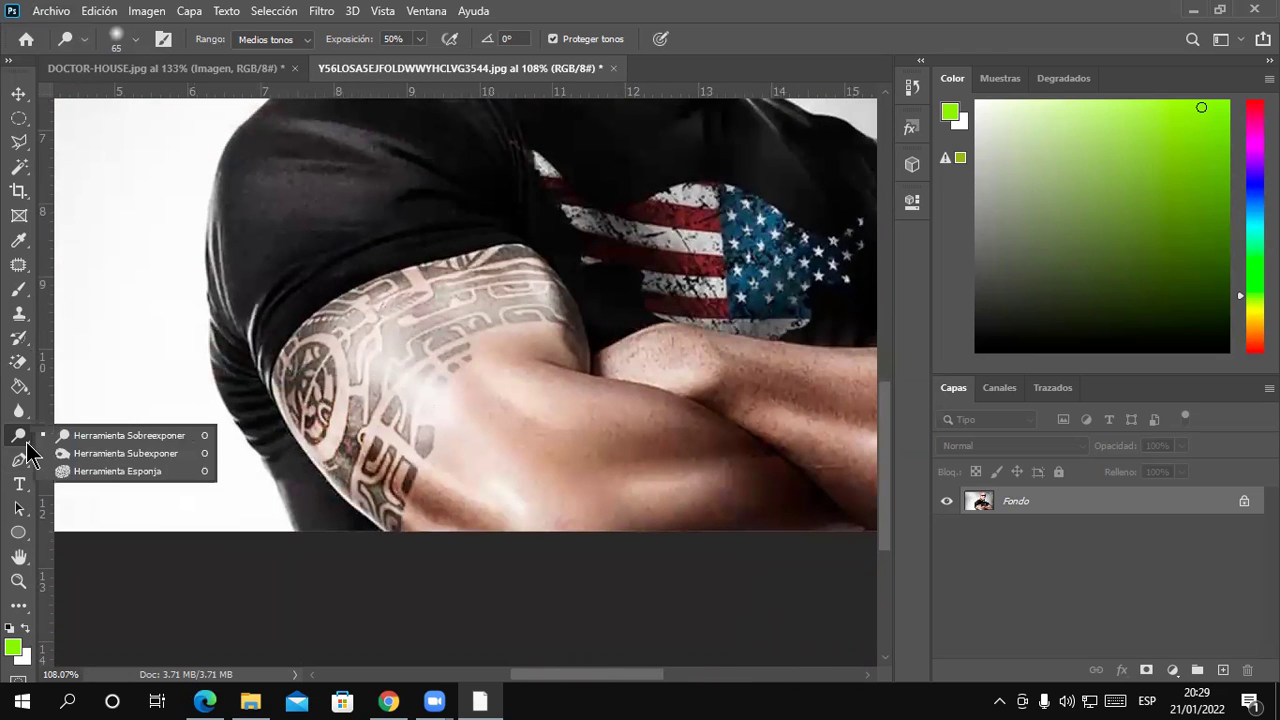
pyautogui.click(120, 448)
pyautogui.moveTo(358, 411)
pyautogui.mouseDown()
pyautogui.moveTo(390, 354)
pyautogui.moveTo(380, 338)
pyautogui.moveTo(363, 343)
pyautogui.moveTo(373, 383)
pyautogui.moveTo(420, 320)
pyautogui.moveTo(306, 380)
pyautogui.moveTo(315, 445)
pyautogui.moveTo(395, 485)
pyautogui.moveTo(402, 435)
pyautogui.moveTo(465, 330)
pyautogui.moveTo(355, 315)
pyautogui.moveTo(520, 275)
pyautogui.moveTo(470, 270)
pyautogui.moveTo(545, 320)
pyautogui.moveTo(534, 289)
pyautogui.moveTo(480, 340)
pyautogui.moveTo(480, 295)
pyautogui.moveTo(420, 292)
pyautogui.moveTo(318, 345)
pyautogui.moveTo(370, 337)
pyautogui.moveTo(470, 275)
pyautogui.moveTo(420, 285)
pyautogui.moveTo(315, 430)
pyautogui.moveTo(375, 460)
pyautogui.moveTo(437, 390)
pyautogui.moveTo(400, 462)
pyautogui.moveTo(433, 402)
pyautogui.mouseUp()
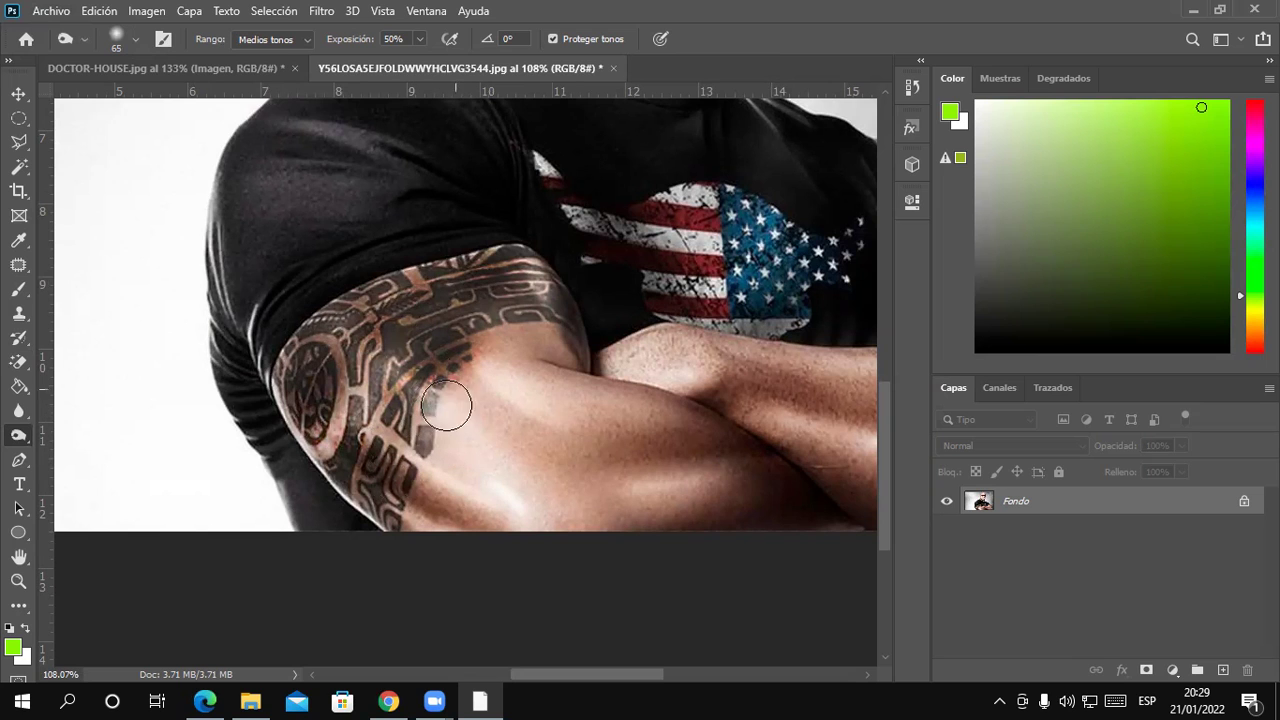
pyautogui.scroll(-3, 521, 418)
pyautogui.scroll(-1, 676, 459)
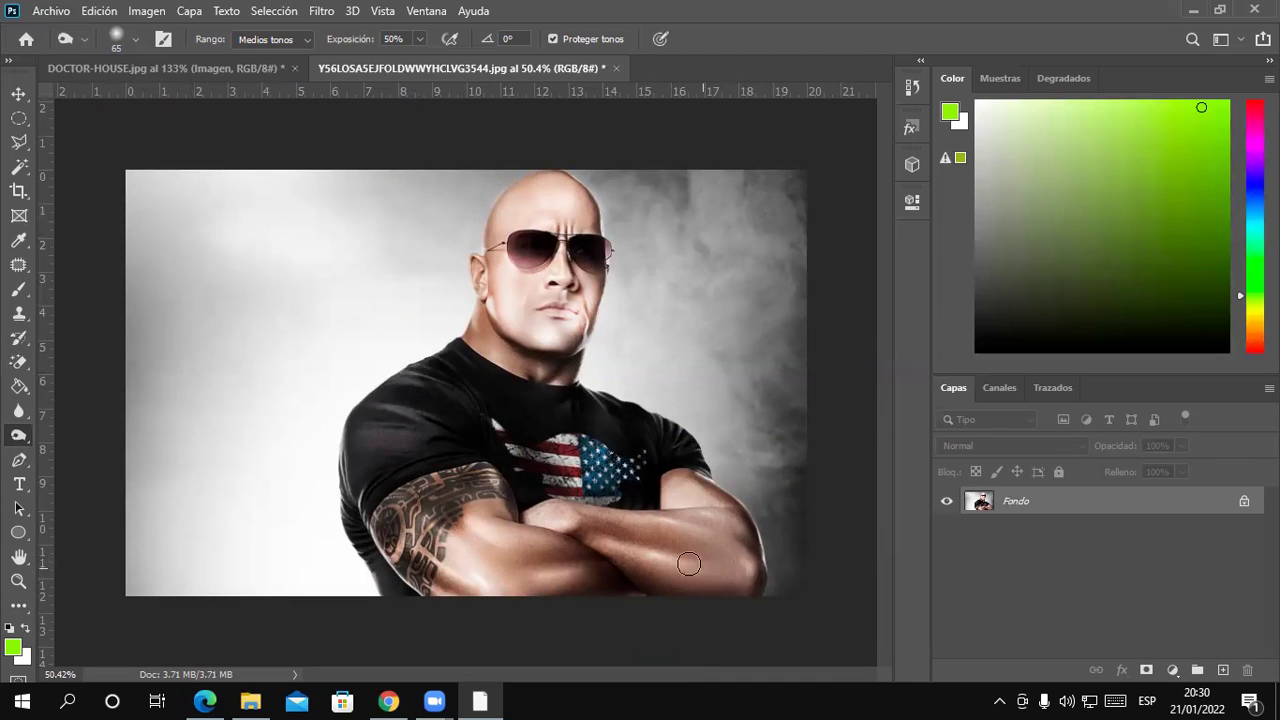
# On DOCTOR-HOUSE.jpg, burn around both eyes, the forehead, mustache, mouth and chin
pyautogui.click(205, 70)
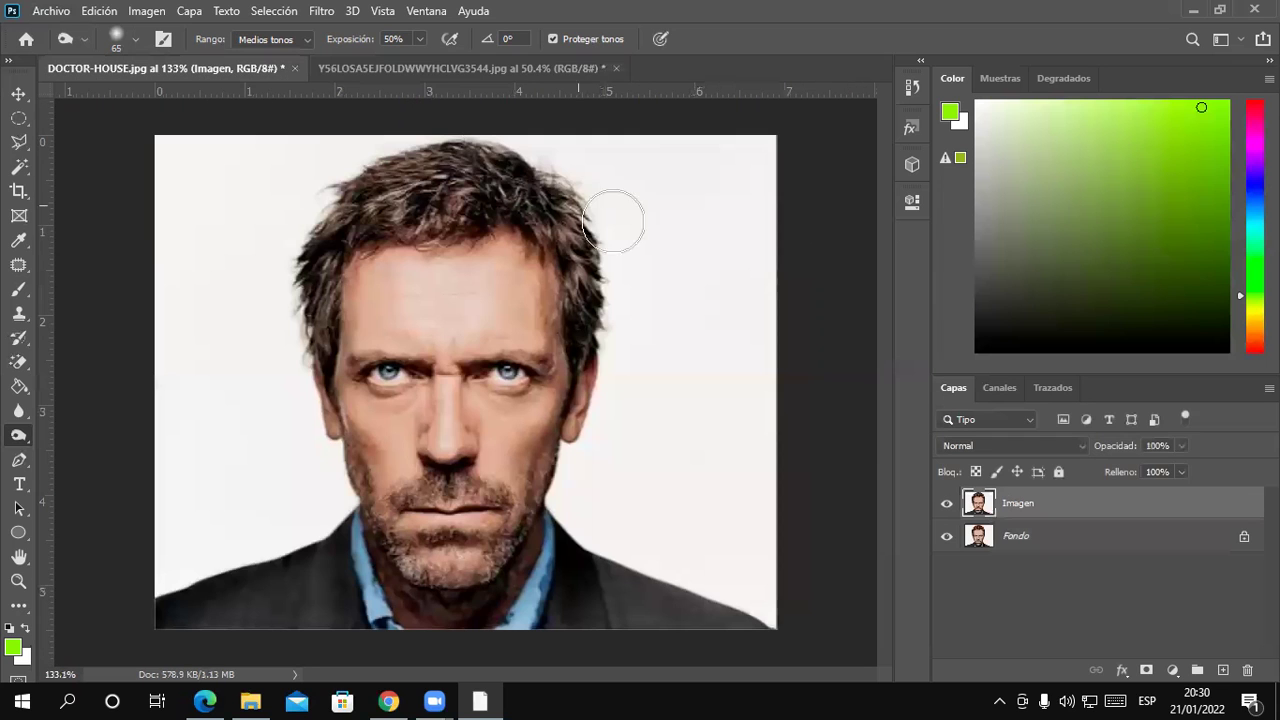
pyautogui.scroll(1, 514, 508)
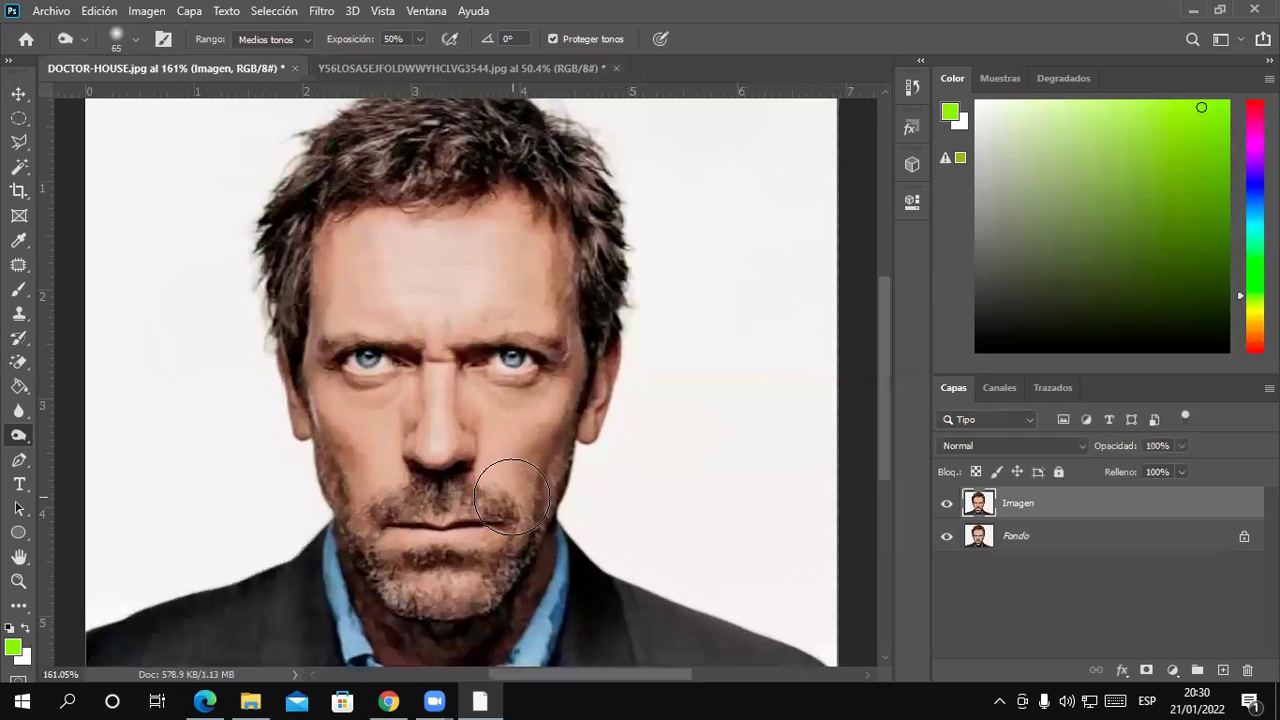
pyautogui.rightClick(19, 437)
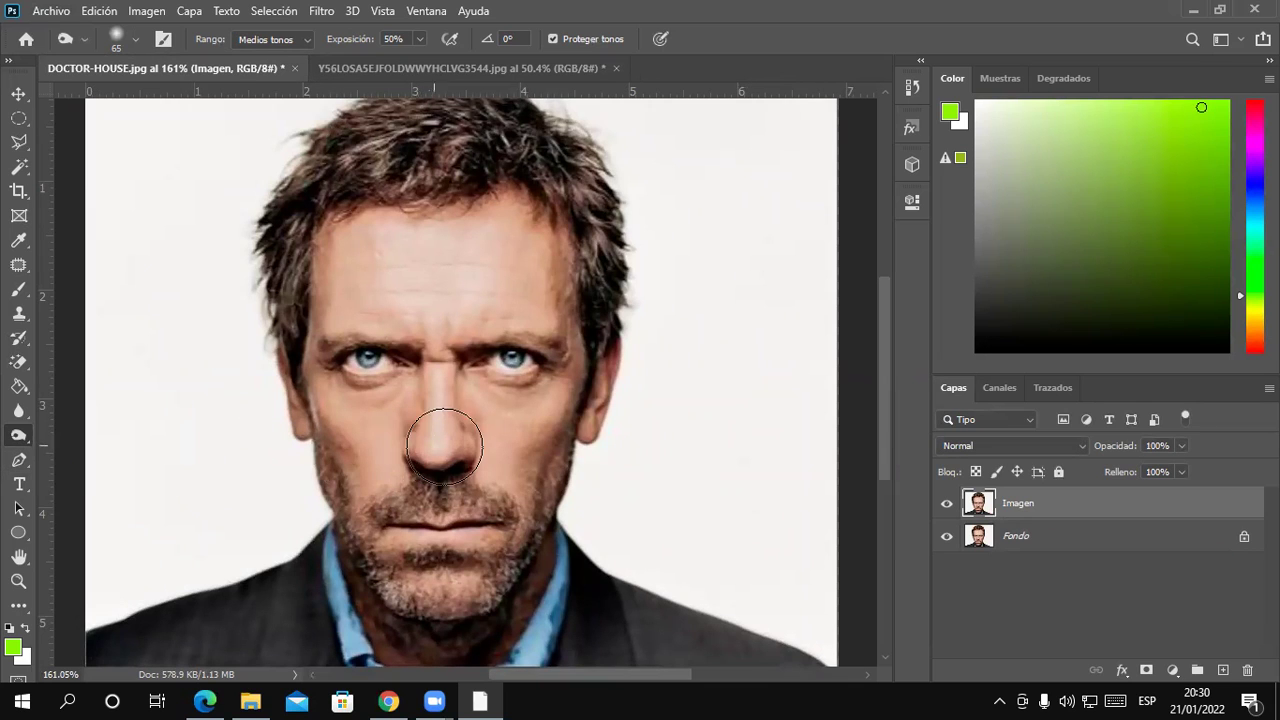
pyautogui.moveTo(360, 271)
pyautogui.mouseDown()
pyautogui.moveTo(327, 352)
pyautogui.moveTo(371, 443)
pyautogui.moveTo(357, 455)
pyautogui.moveTo(350, 411)
pyautogui.mouseUp()
pyautogui.moveTo(503, 394)
pyautogui.mouseDown()
pyautogui.moveTo(528, 365)
pyautogui.moveTo(514, 377)
pyautogui.mouseUp()
pyautogui.moveTo(385, 370); pyautogui.dragTo(371, 363)
pyautogui.moveTo(532, 237)
pyautogui.mouseDown()
pyautogui.moveTo(534, 257)
pyautogui.moveTo(480, 214)
pyautogui.moveTo(360, 232)
pyautogui.mouseUp()
pyautogui.moveTo(481, 436)
pyautogui.mouseDown()
pyautogui.moveTo(490, 525)
pyautogui.moveTo(405, 620)
pyautogui.moveTo(420, 591)
pyautogui.moveTo(440, 380)
pyautogui.moveTo(445, 495)
pyautogui.mouseUp()
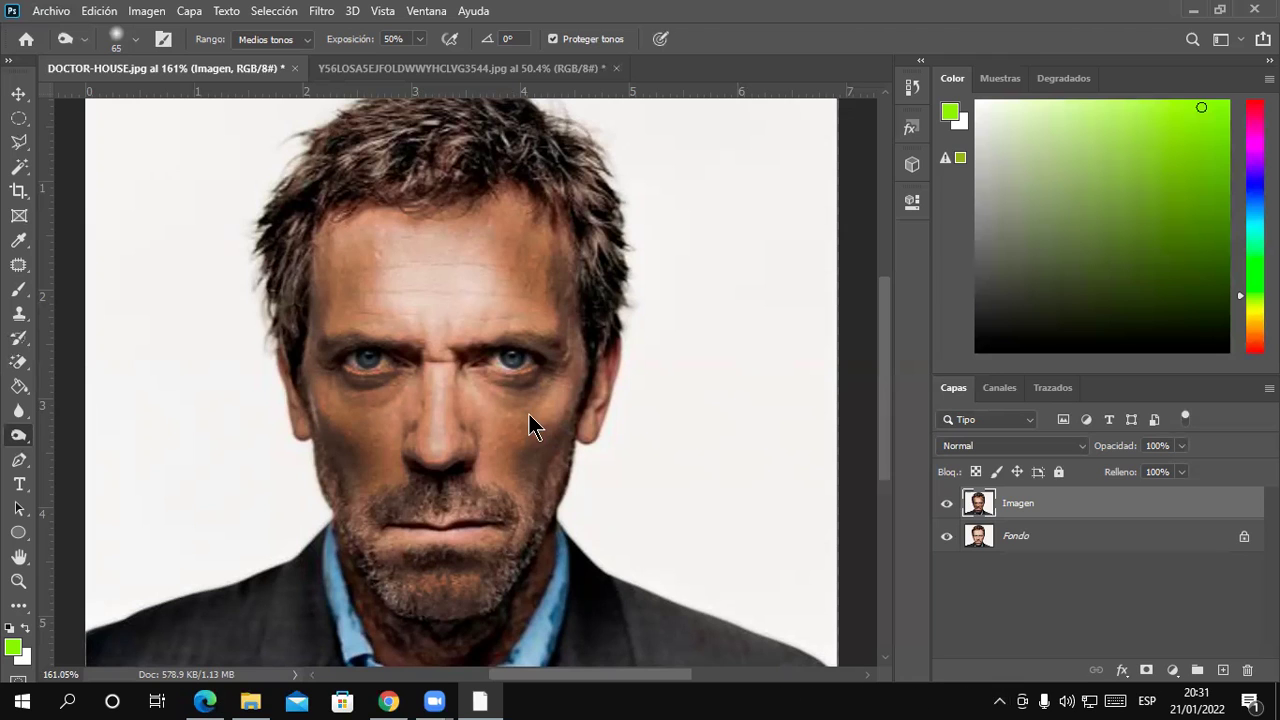
# Read the DR.HOUSE.pdf tutorial down to the Tampón de clonar step, then minimize Edge
pyautogui.hotkey('alt', 'Tab')
pyautogui.scroll(-3, 551, 428)
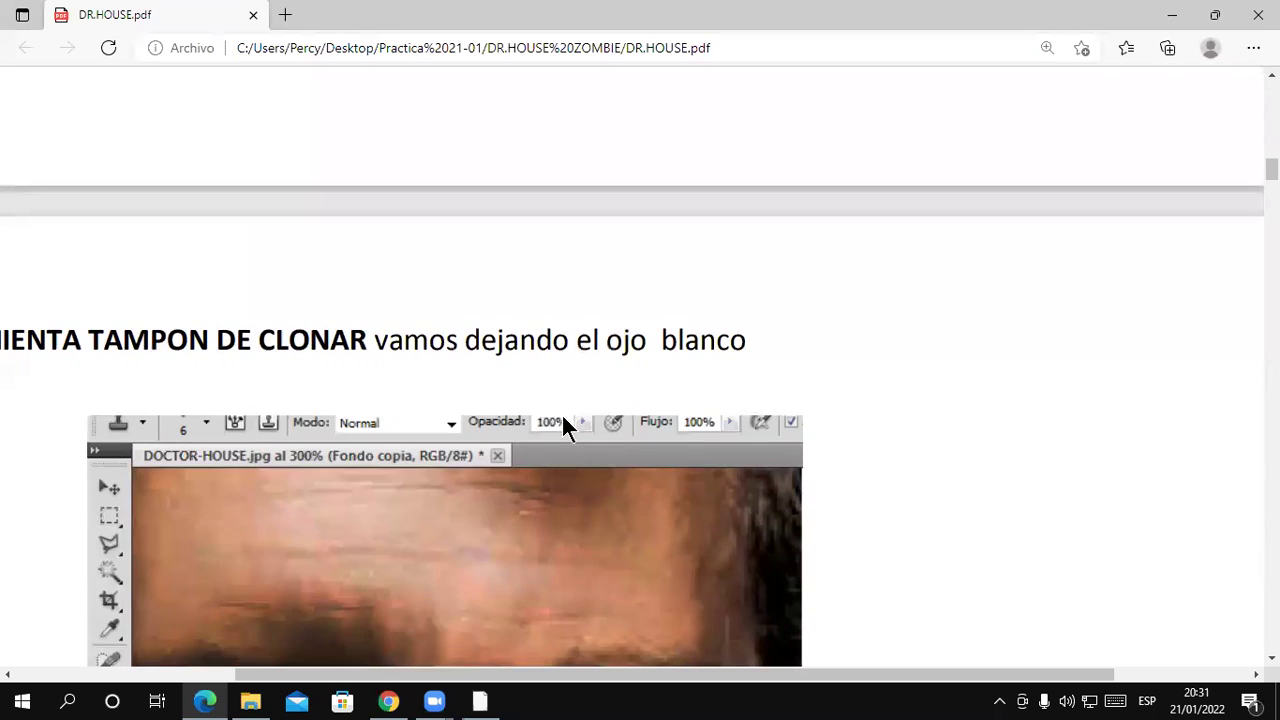
pyautogui.scroll(-4, 561, 413)
pyautogui.scroll(-5, 573, 426)
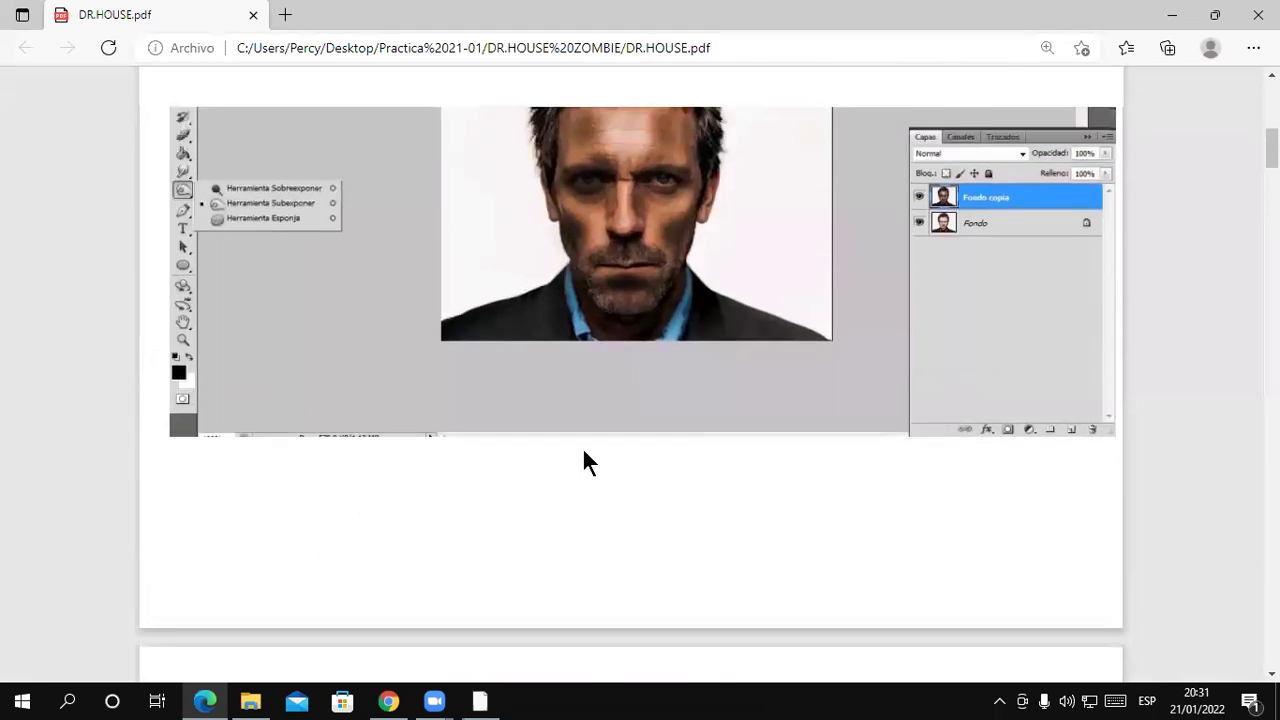
pyautogui.scroll(1, 580, 316)
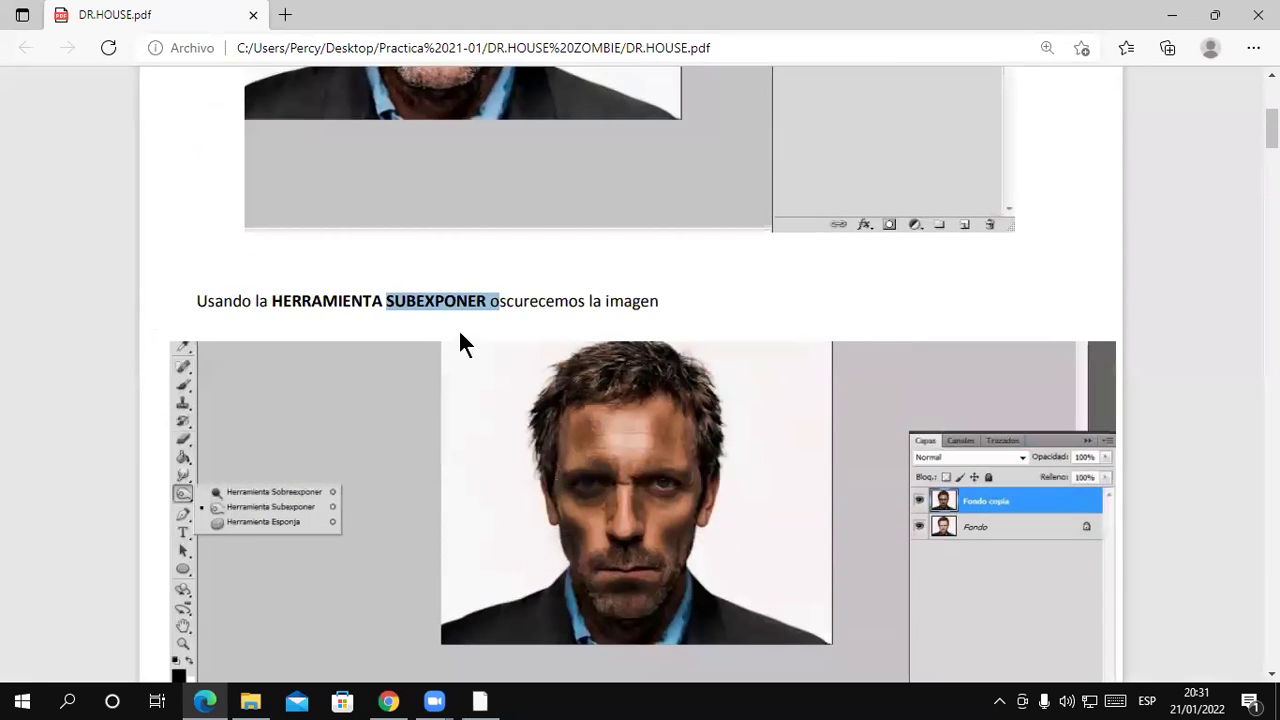
pyautogui.scroll(-3, 617, 404)
pyautogui.scroll(-3, 617, 396)
pyautogui.scroll(-4, 617, 395)
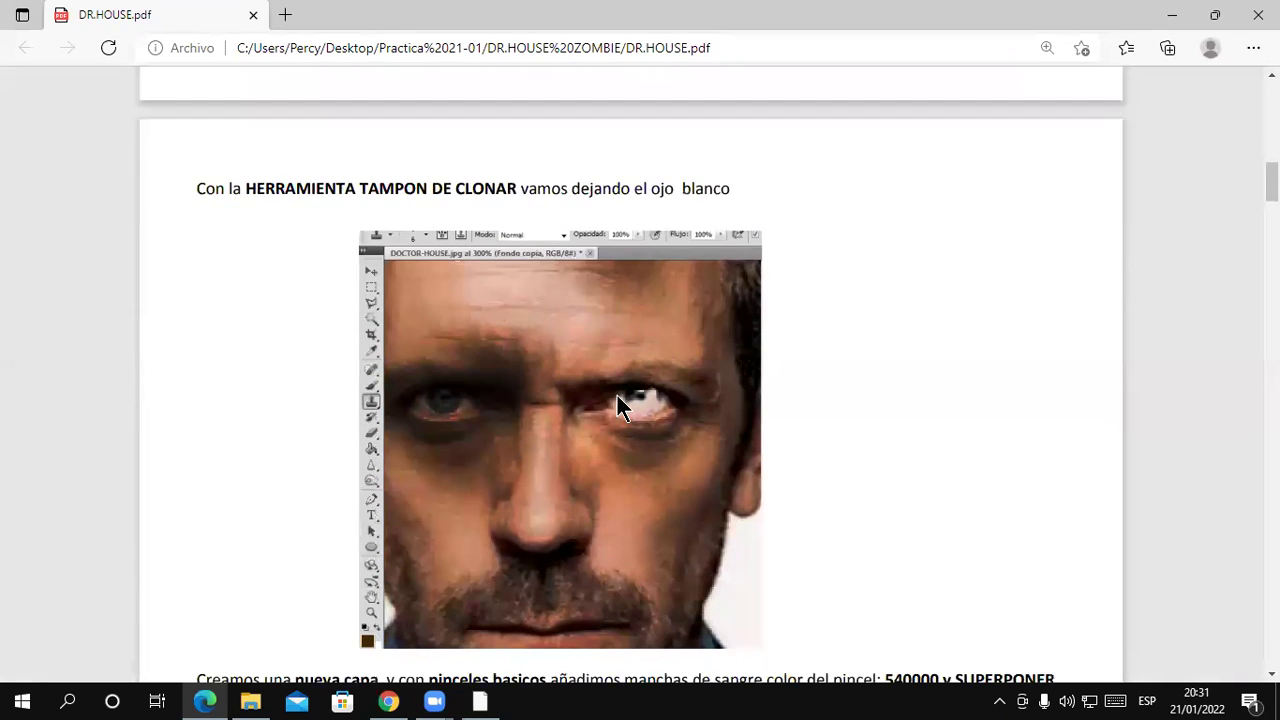
pyautogui.scroll(-1, 617, 395)
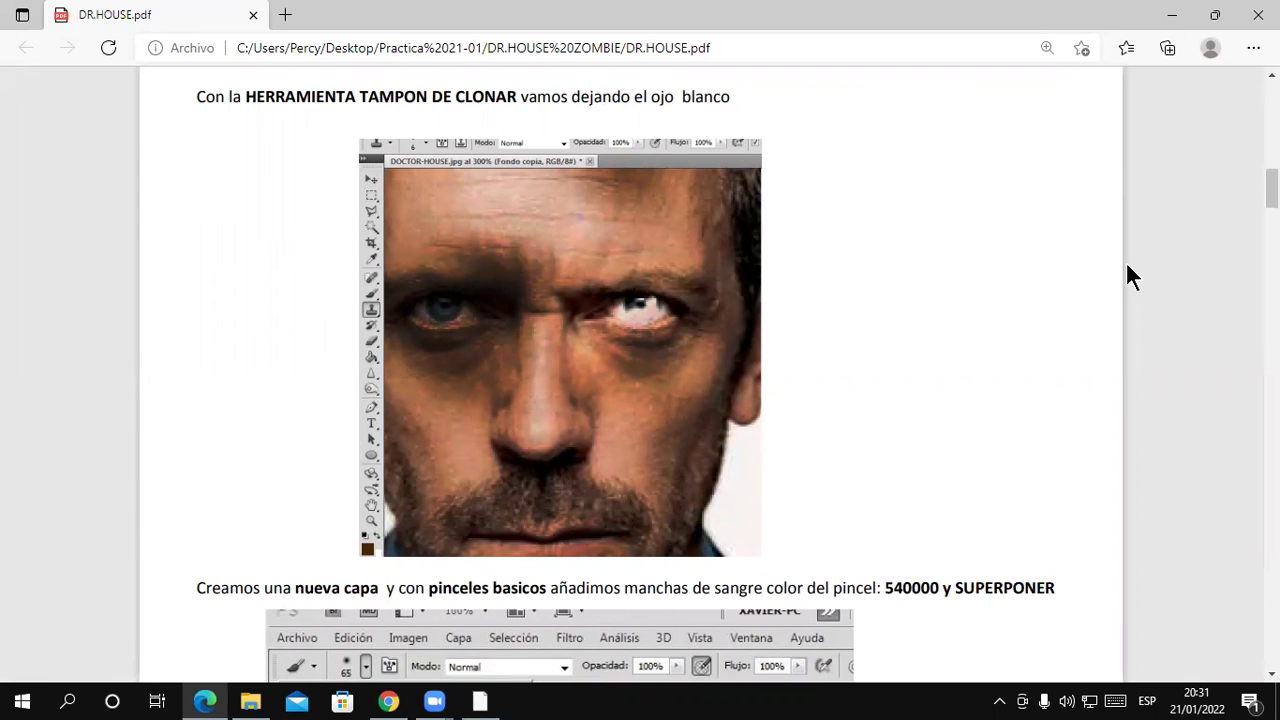
pyautogui.click(1172, 22)
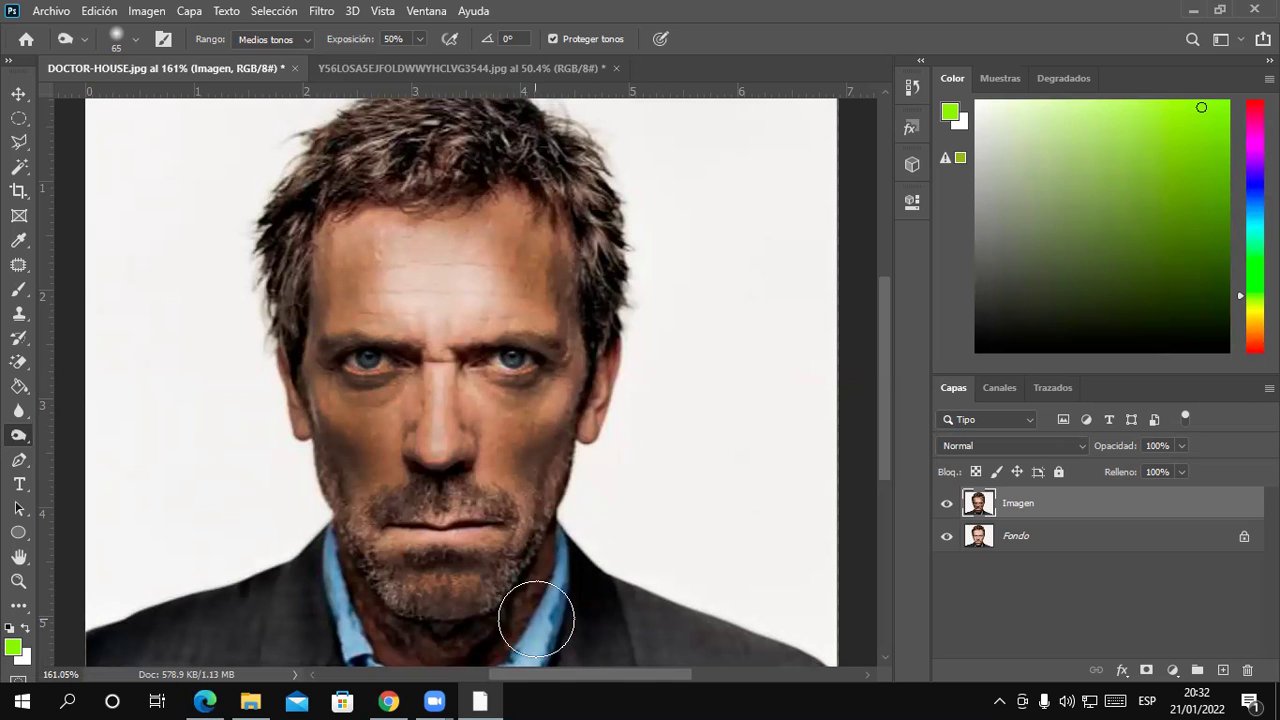
# Return to the image results and preview the Dwayne Johnson diet photo
pyautogui.click(388, 700)
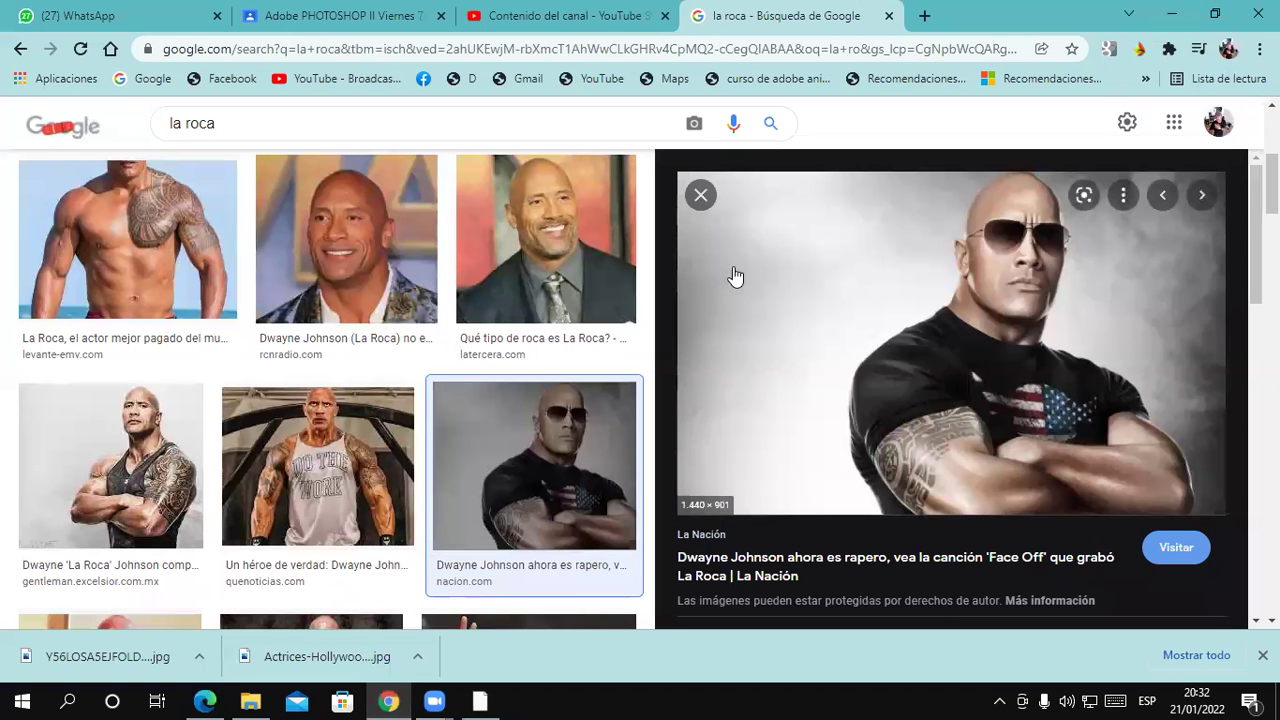
pyautogui.scroll(2, 475, 274)
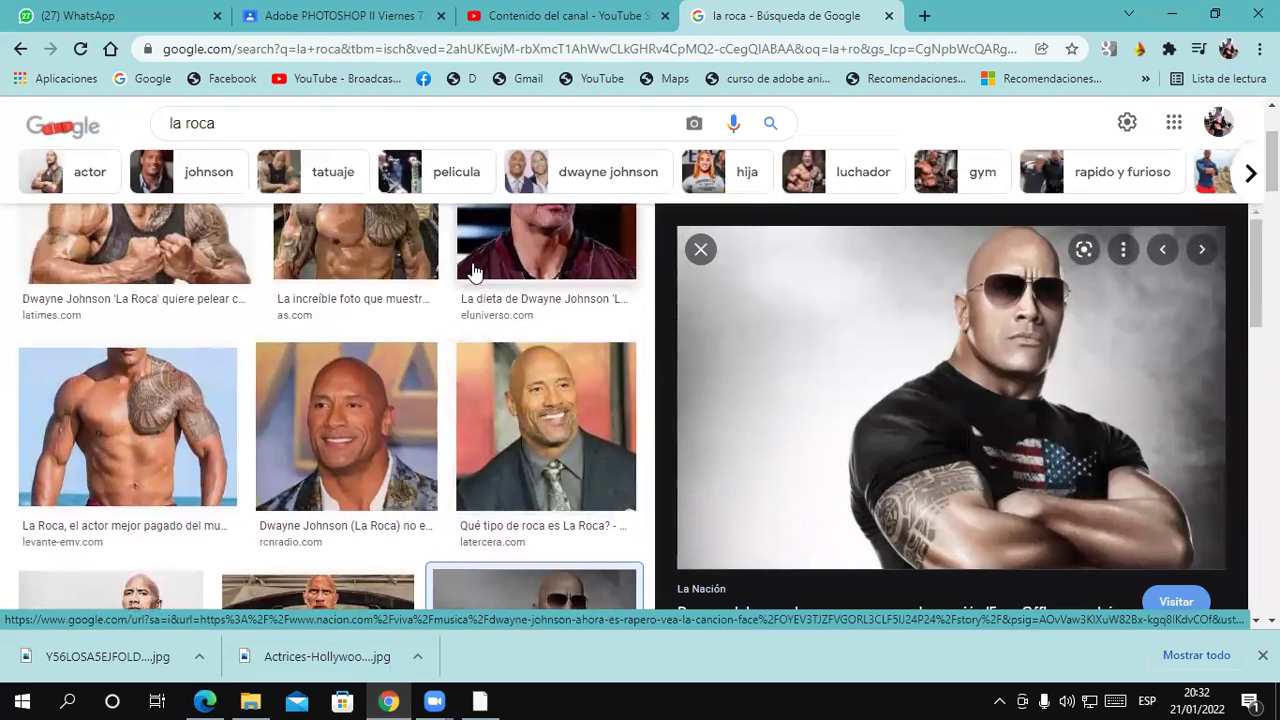
pyautogui.scroll(2, 490, 272)
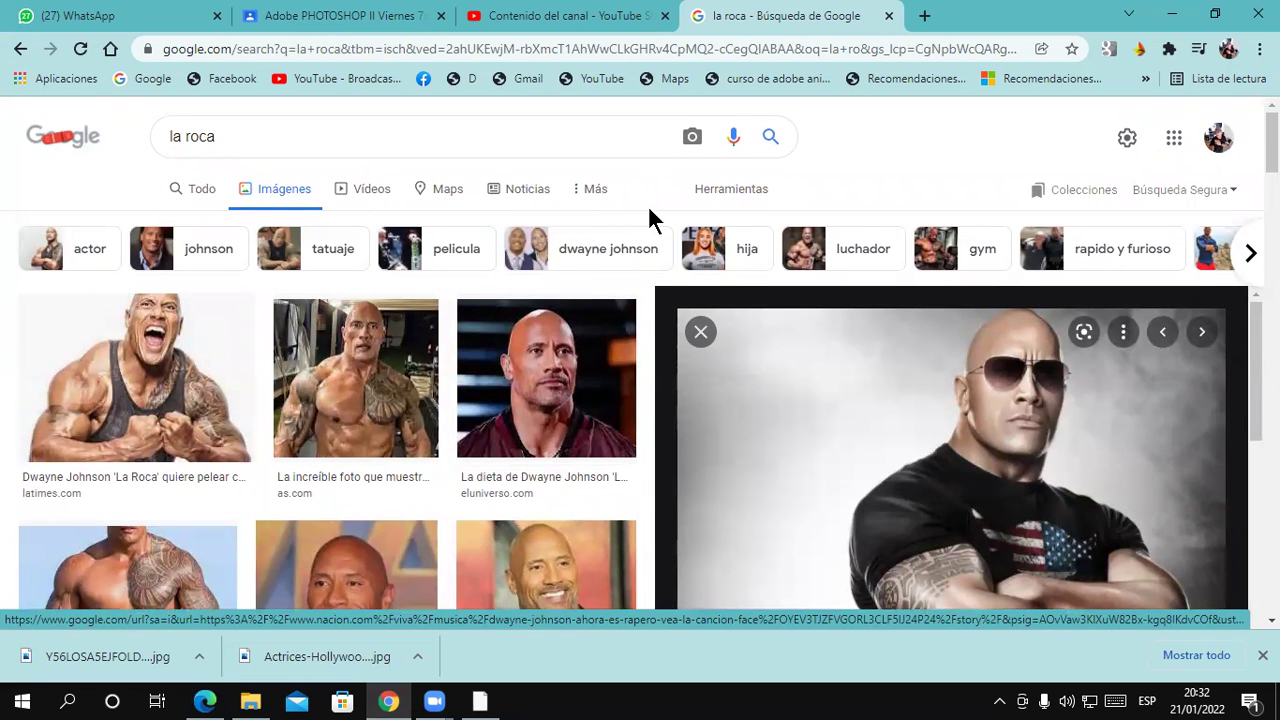
pyautogui.click(597, 380)
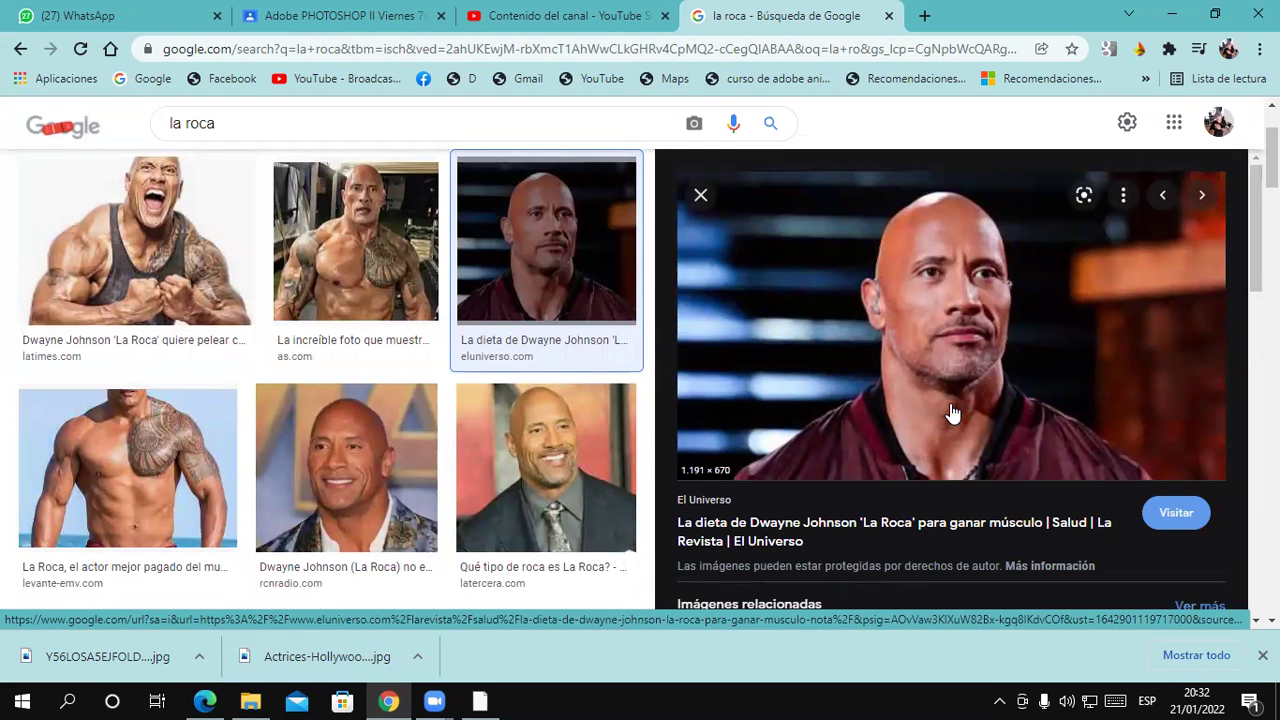
pyautogui.scroll(-2, 952, 413)
pyautogui.scroll(-2, 618, 342)
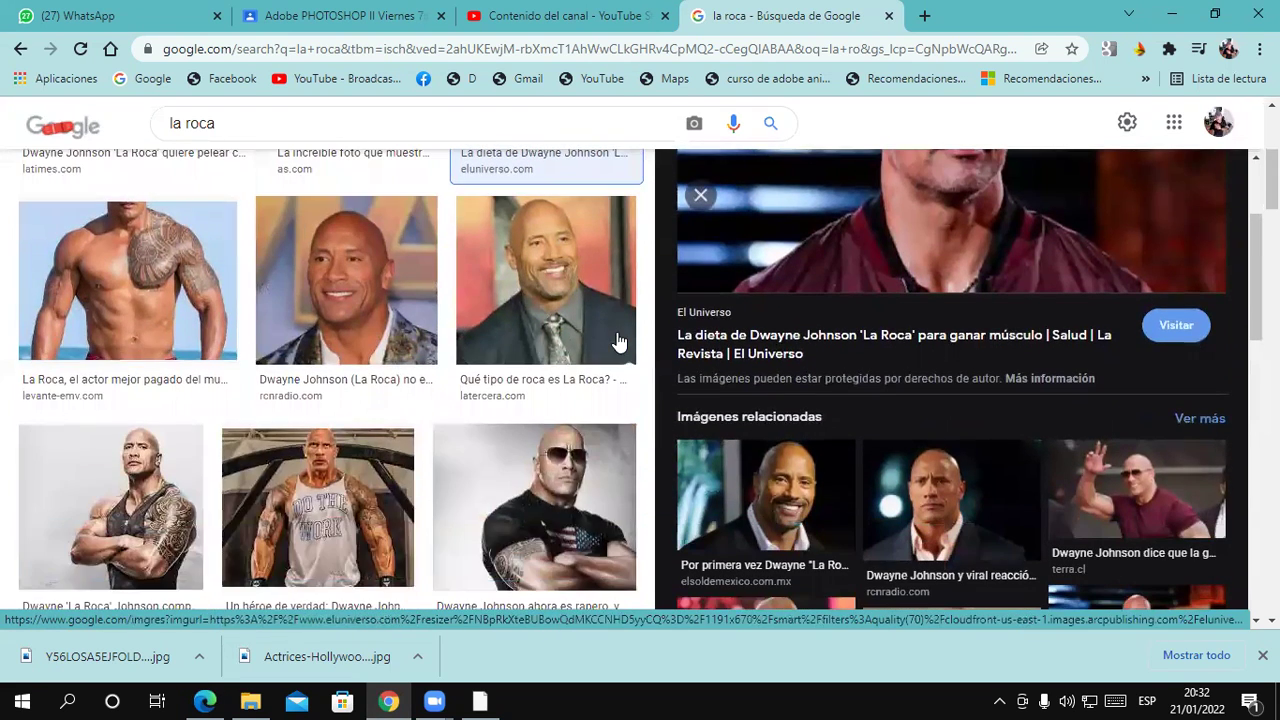
pyautogui.scroll(-2, 618, 342)
pyautogui.scroll(3, 608, 317)
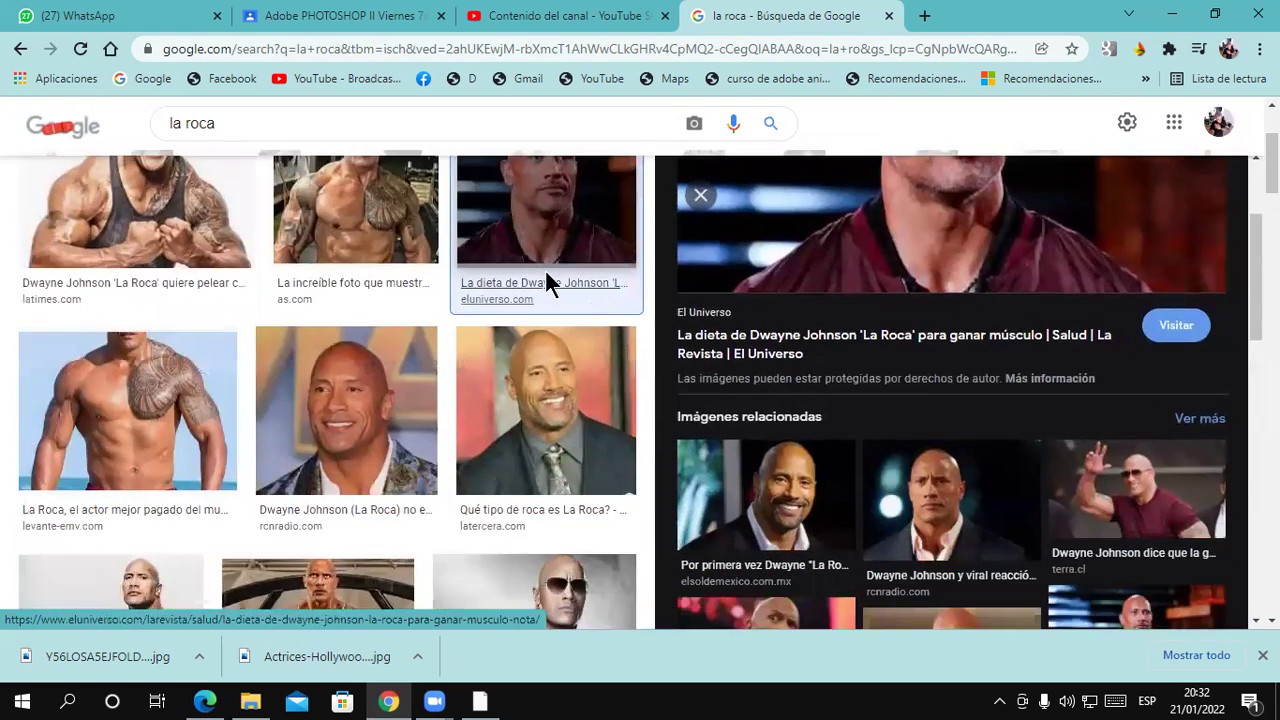
pyautogui.scroll(2, 545, 283)
# Search Google Images for 'loros', correcting the 'loroa' typo
pyautogui.tripleClick(489, 144)
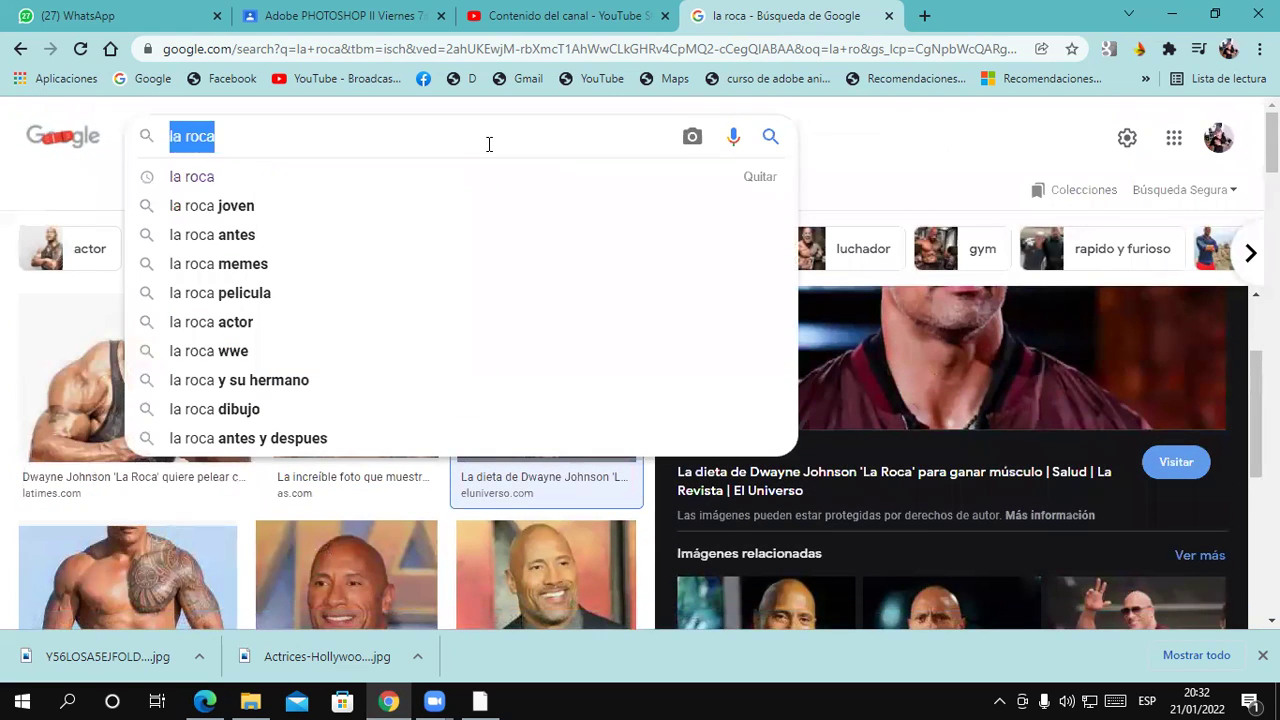
pyautogui.write('loro')
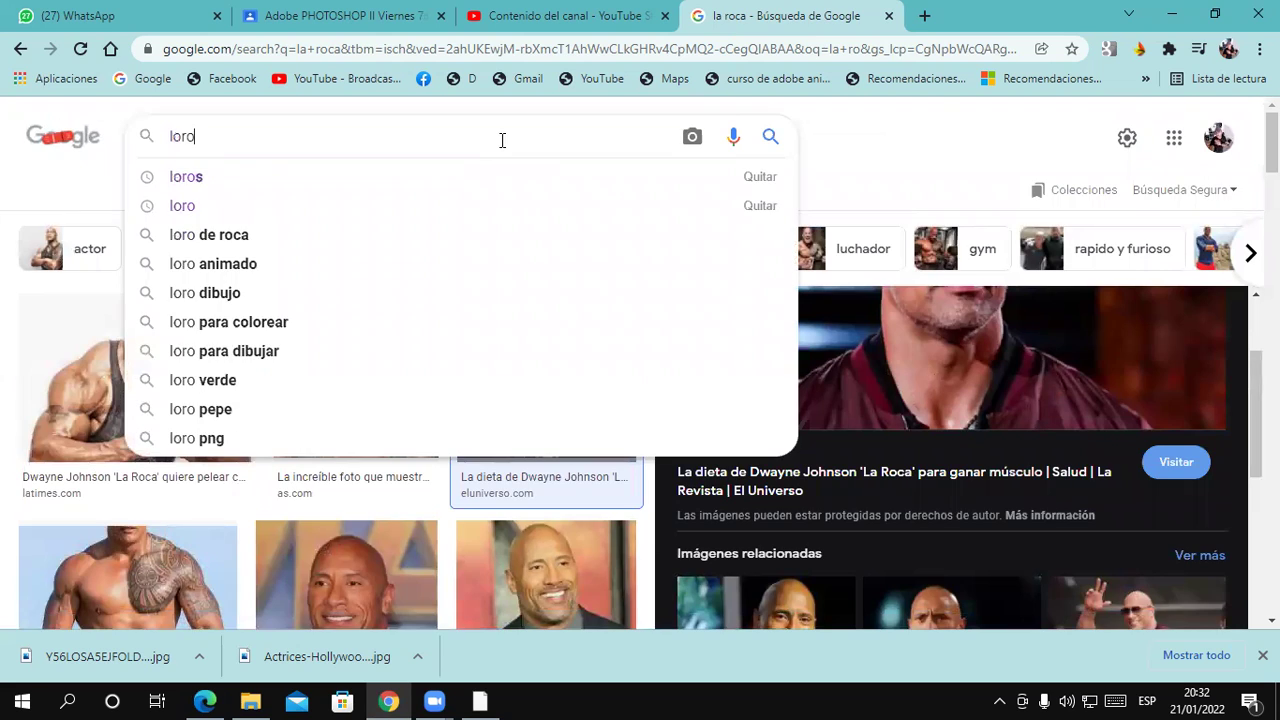
pyautogui.write('a')
pyautogui.press('Return')
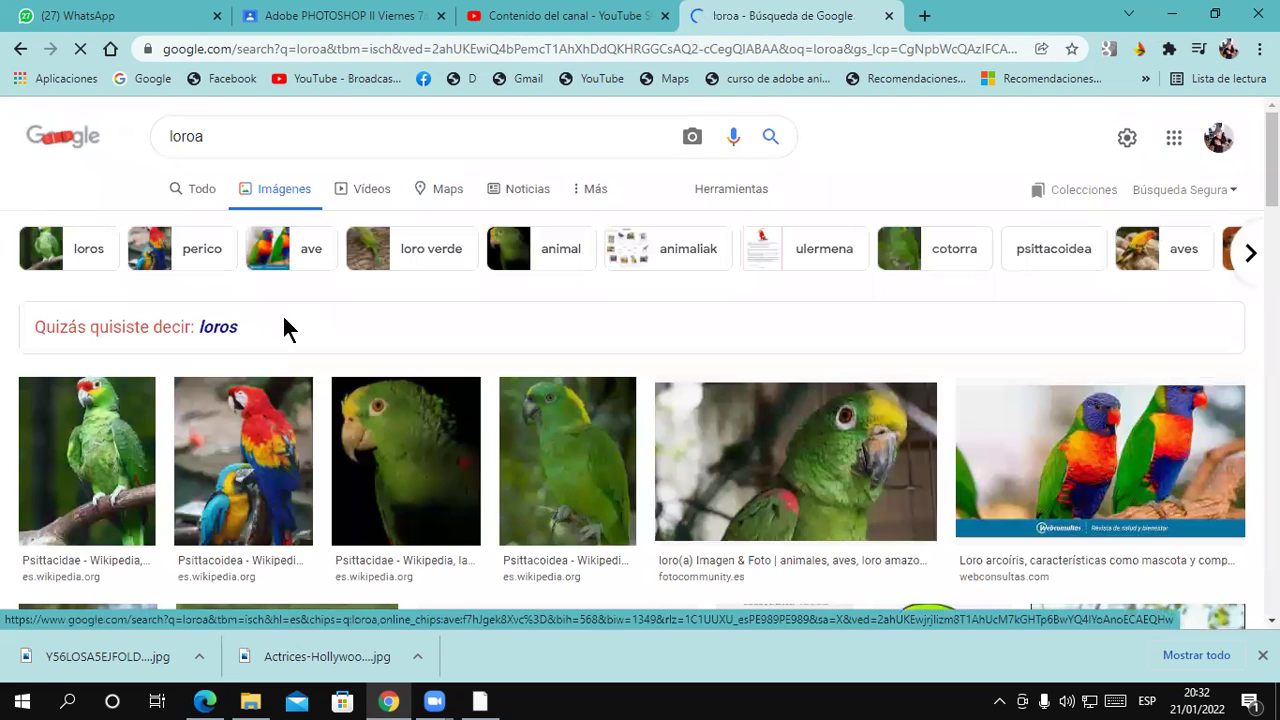
pyautogui.click(222, 327)
pyautogui.scroll(-1, 367, 427)
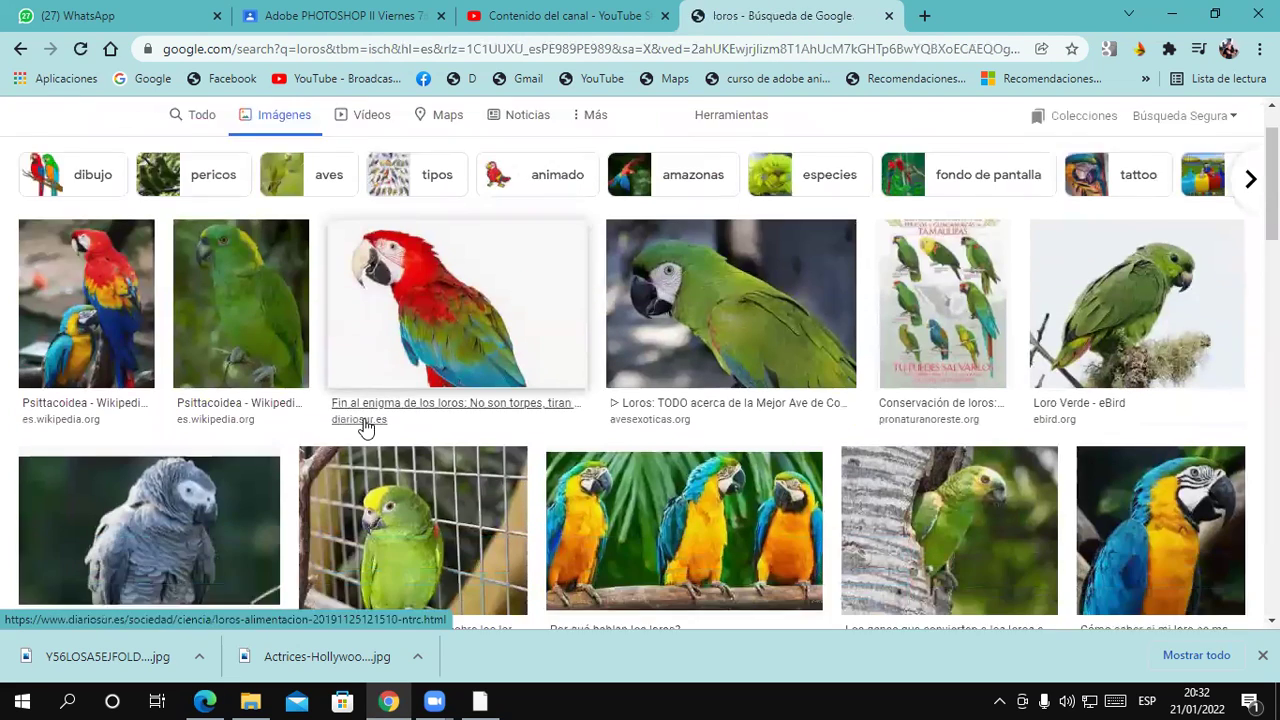
pyautogui.scroll(-1, 367, 427)
pyautogui.scroll(-2, 367, 405)
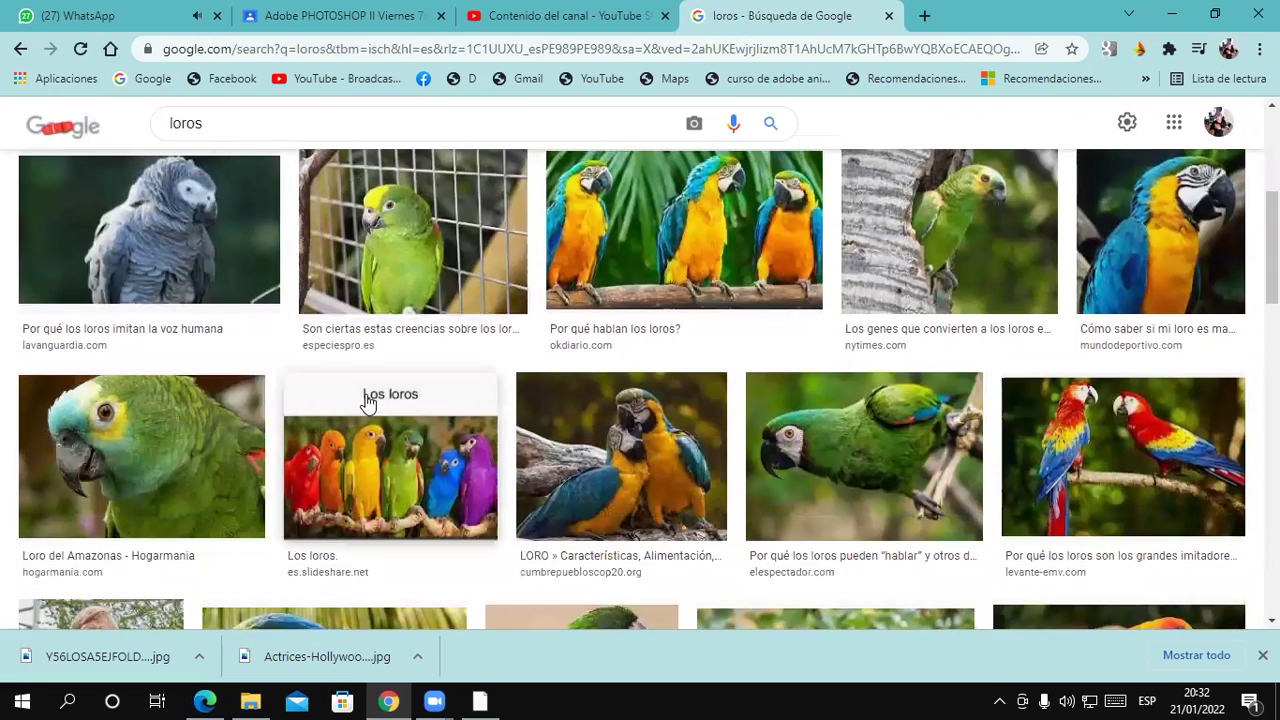
pyautogui.scroll(-1, 367, 397)
pyautogui.scroll(-2, 367, 397)
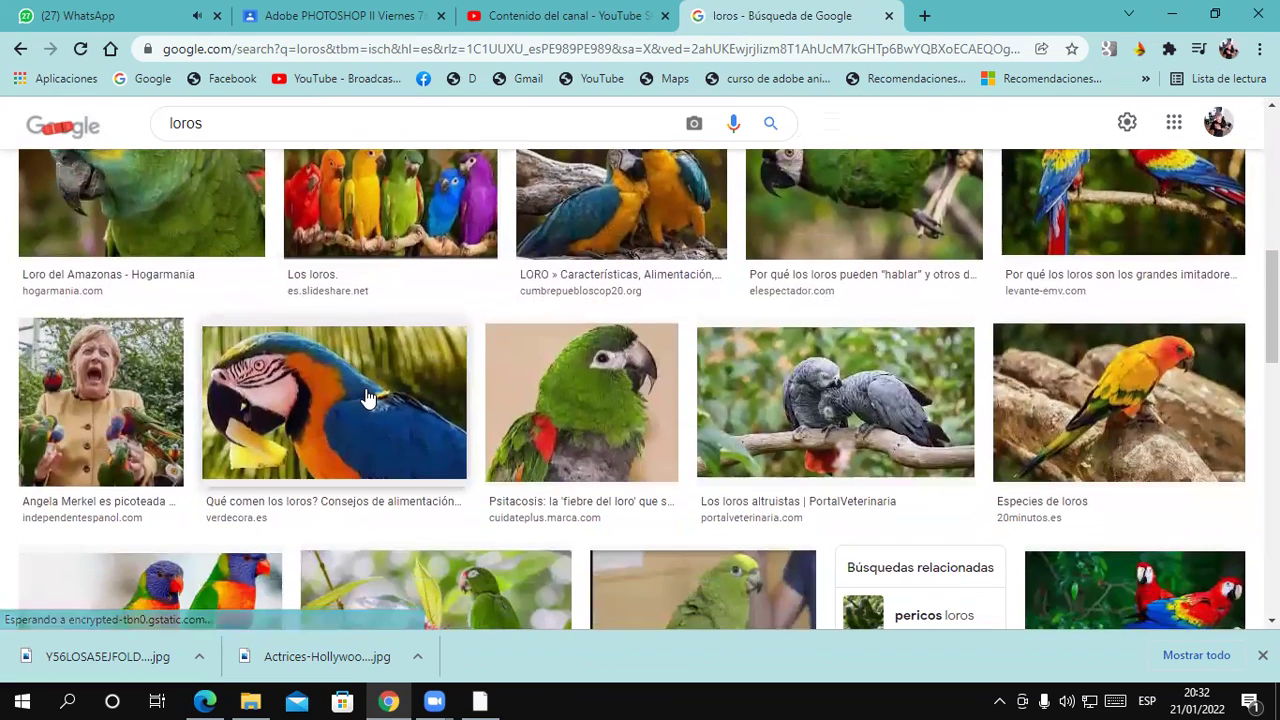
# Save the Especies de loros parrot photo to the desktop
pyautogui.click(1132, 406)
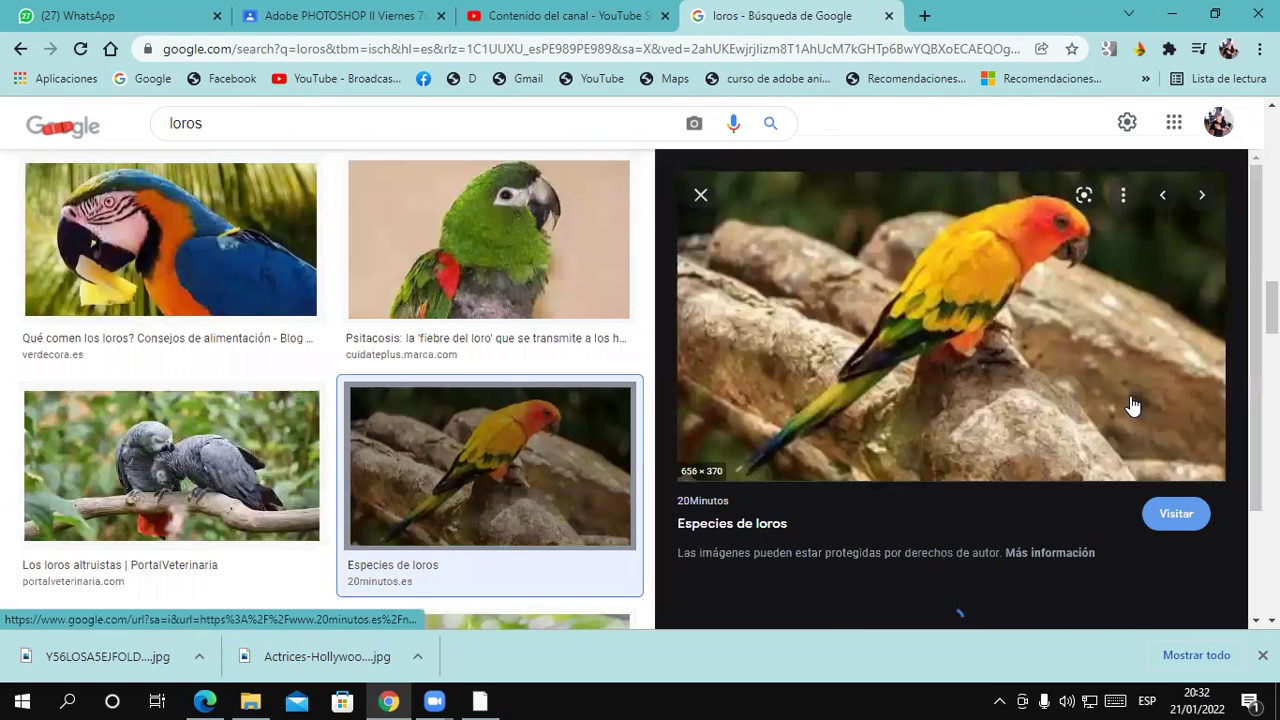
pyautogui.rightClick(996, 300)
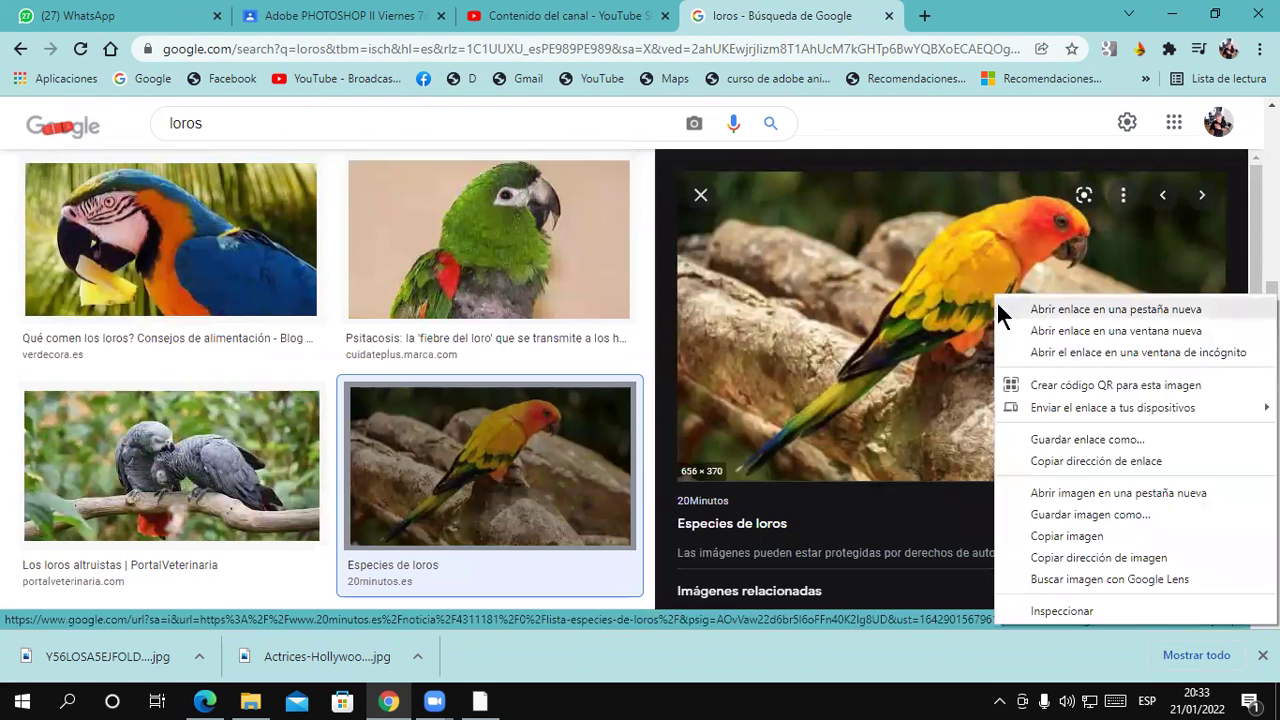
pyautogui.click(1095, 517)
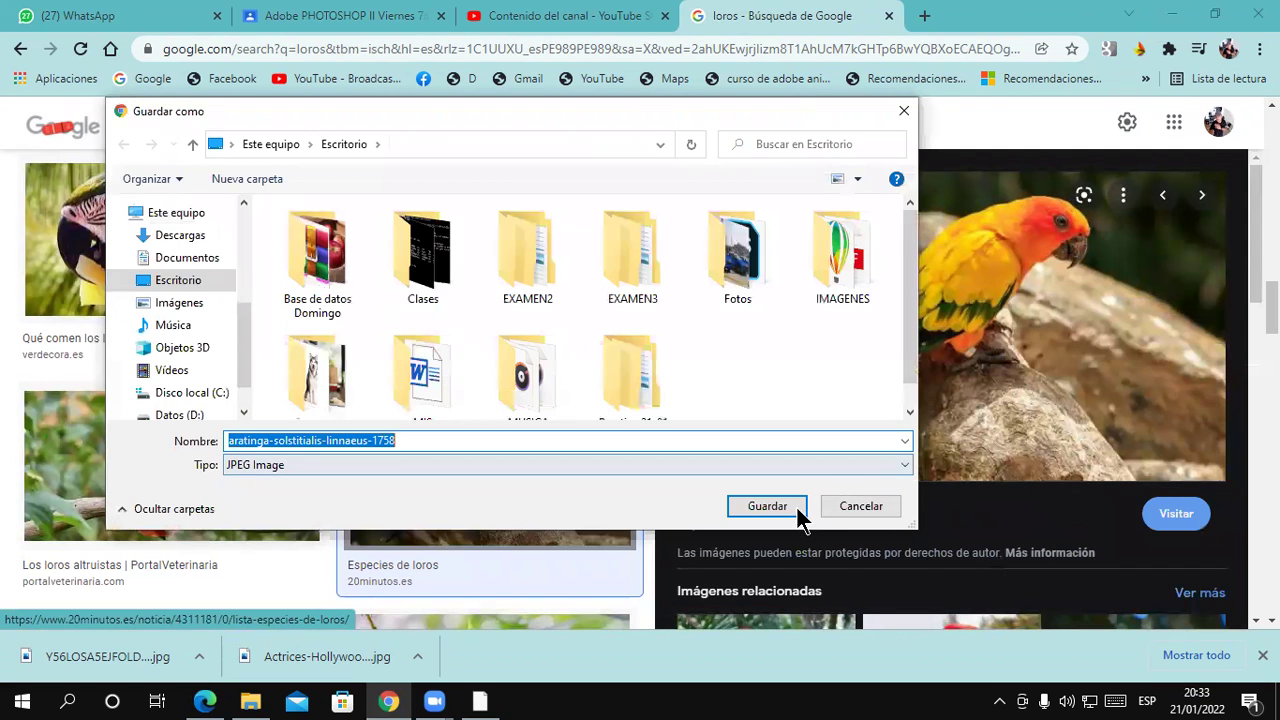
pyautogui.click(781, 515)
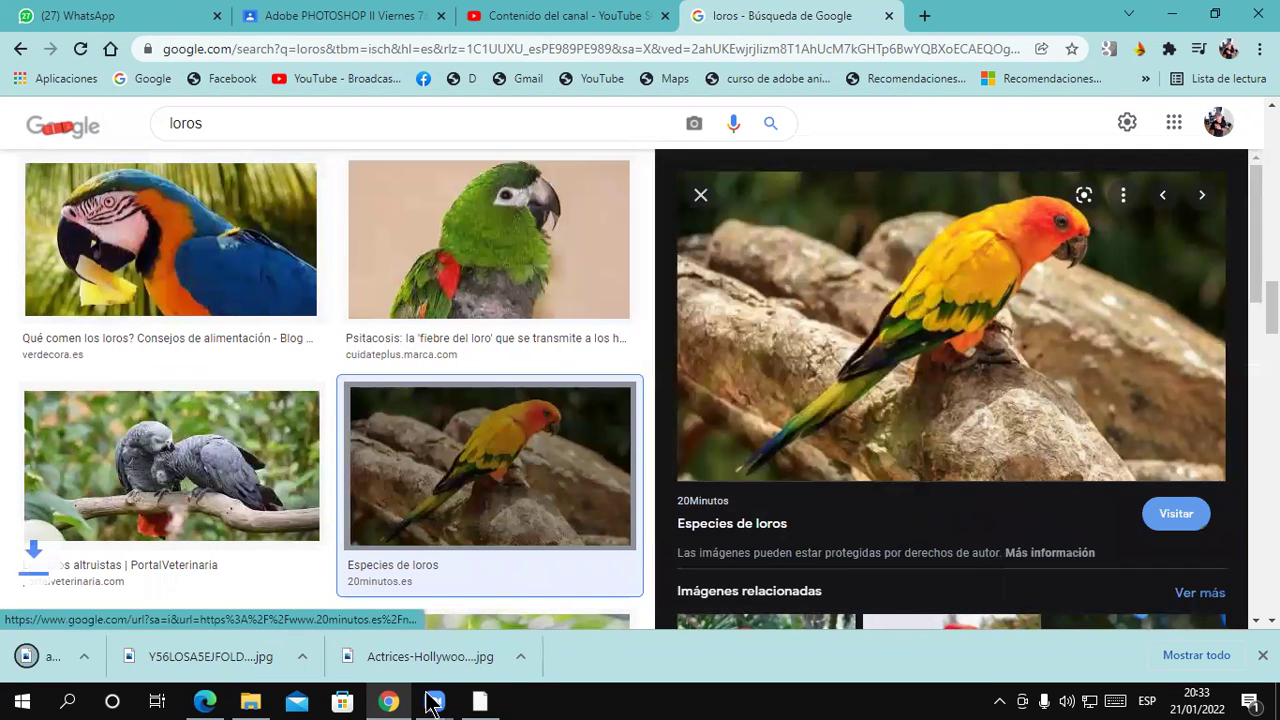
# Open aratinga-solstitialis-linnaeus-1758.jpeg from the Escritorio folder, dismissing the missing colour profile warning
pyautogui.click(432, 700)
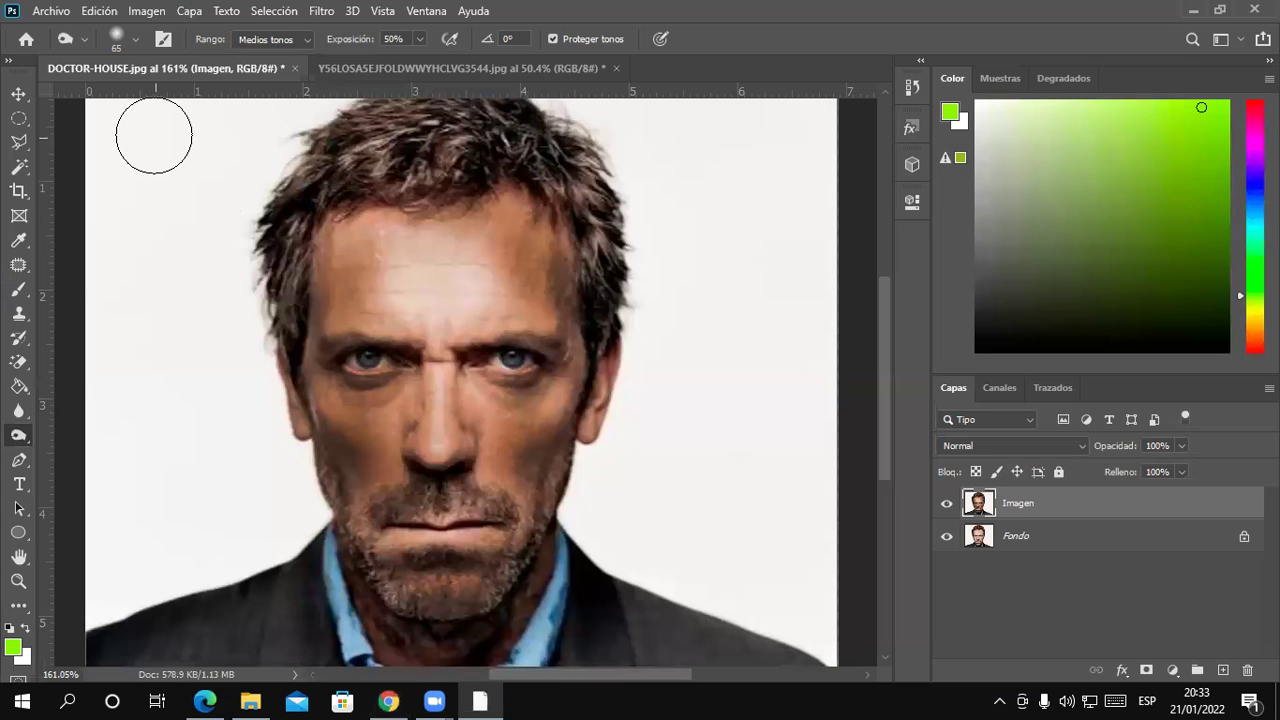
pyautogui.hotkey('ctrl', 'o')
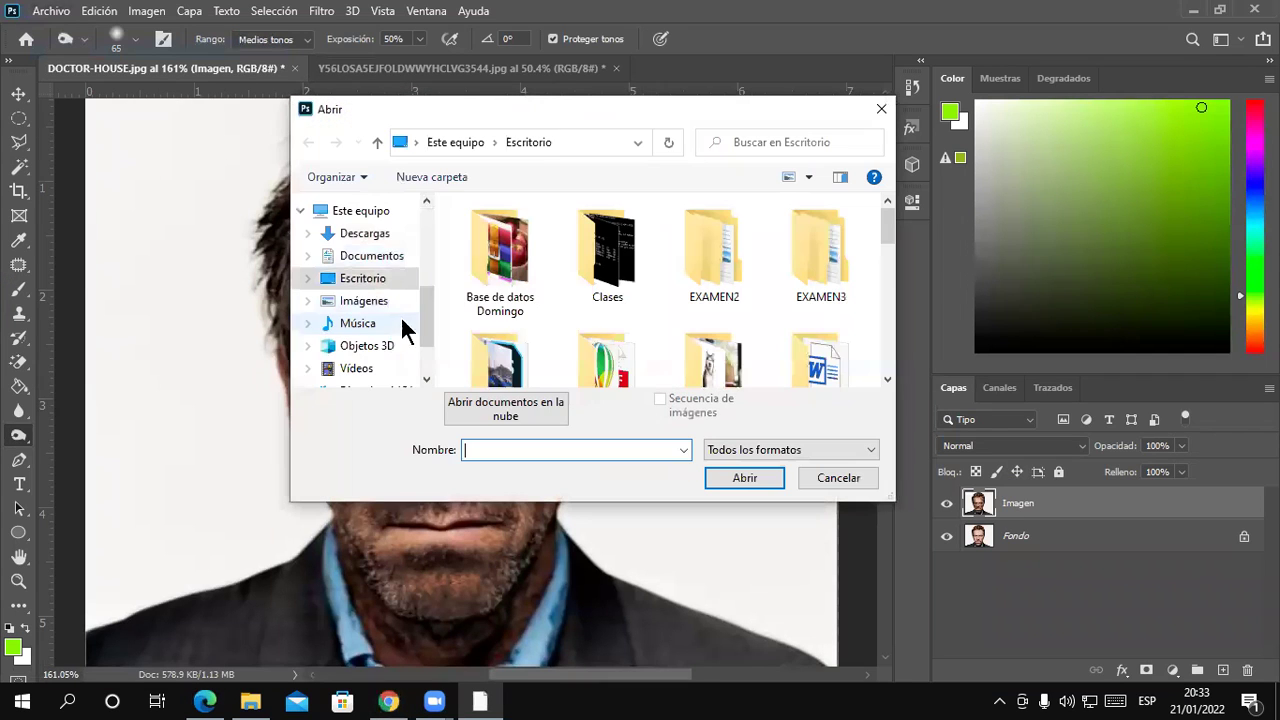
pyautogui.scroll(-2, 884, 240)
pyautogui.scroll(-2, 869, 215)
pyautogui.scroll(-2, 866, 290)
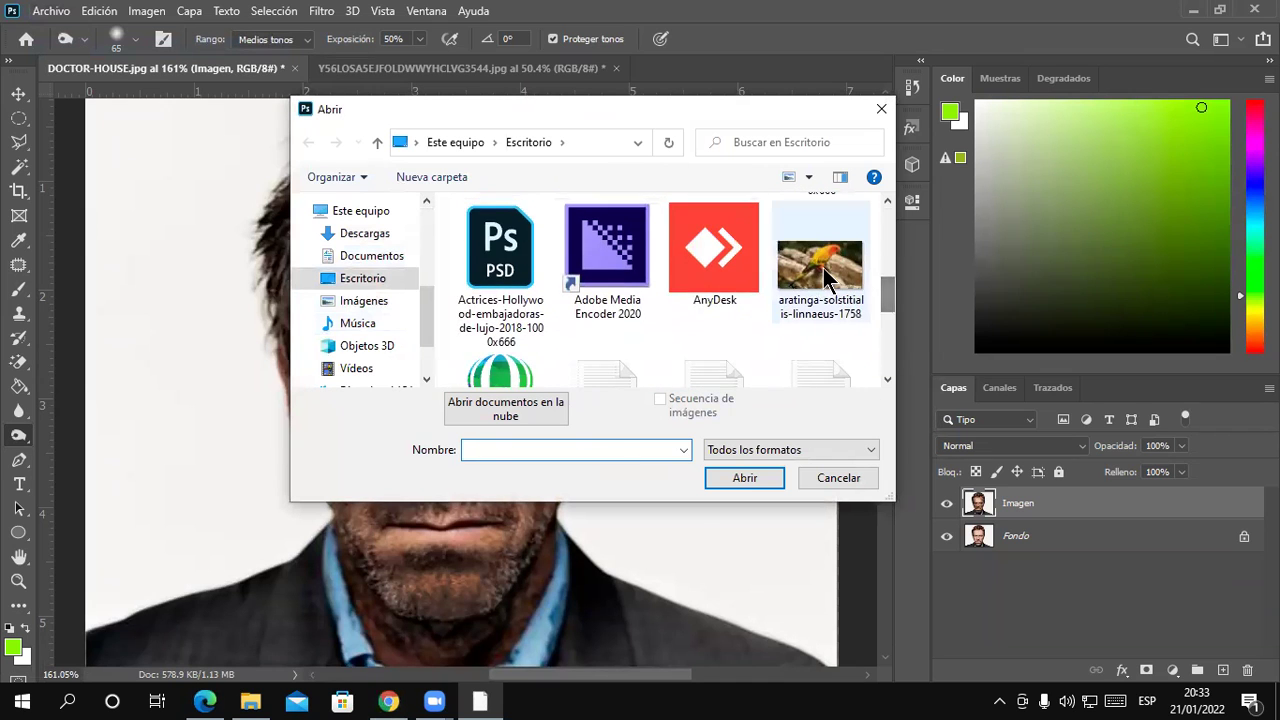
pyautogui.doubleClick(823, 268)
pyautogui.click(757, 345)
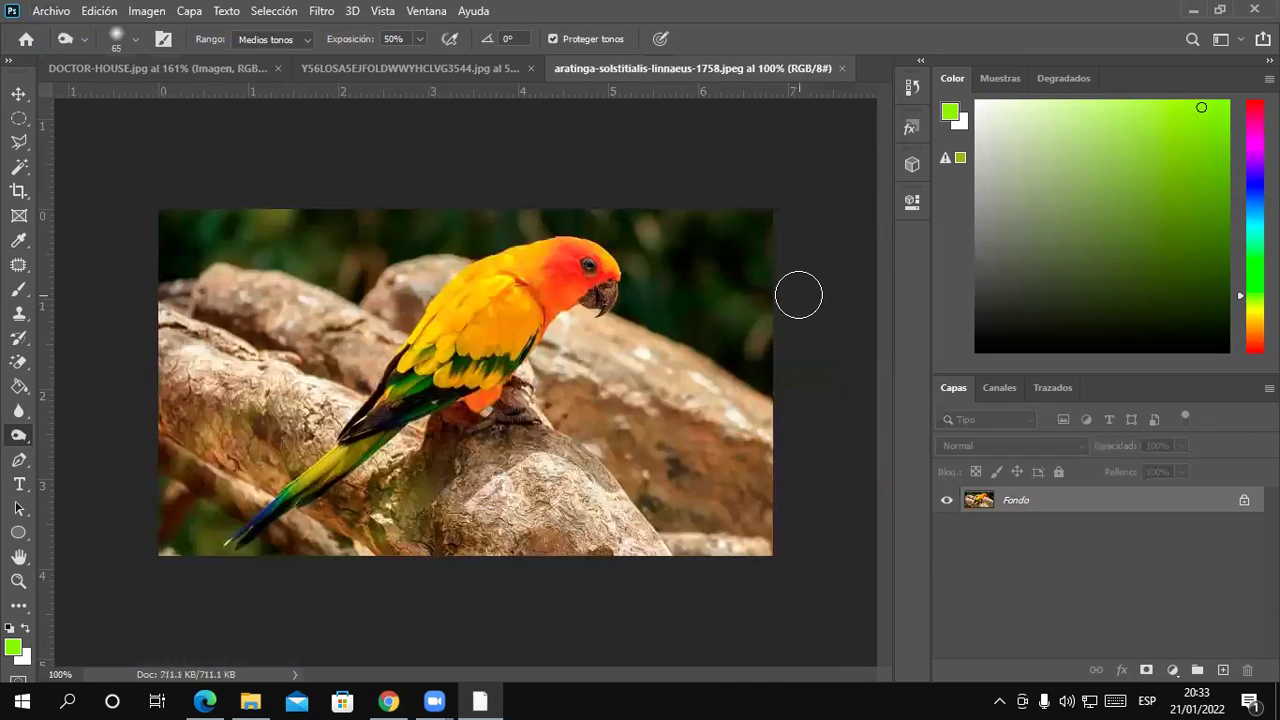
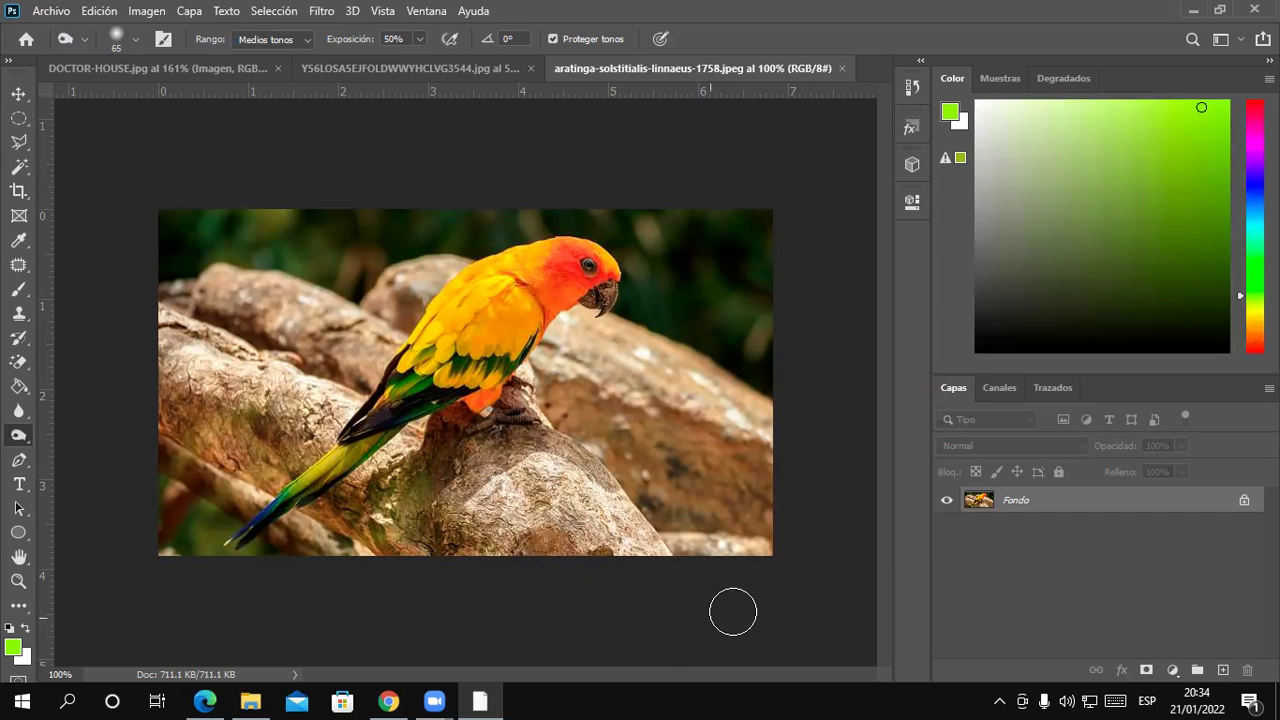
# Select the Clone Stamp tool from the stamp flyout to clone in the parakeet photo
pyautogui.click(537, 298)
pyautogui.click(29, 318)
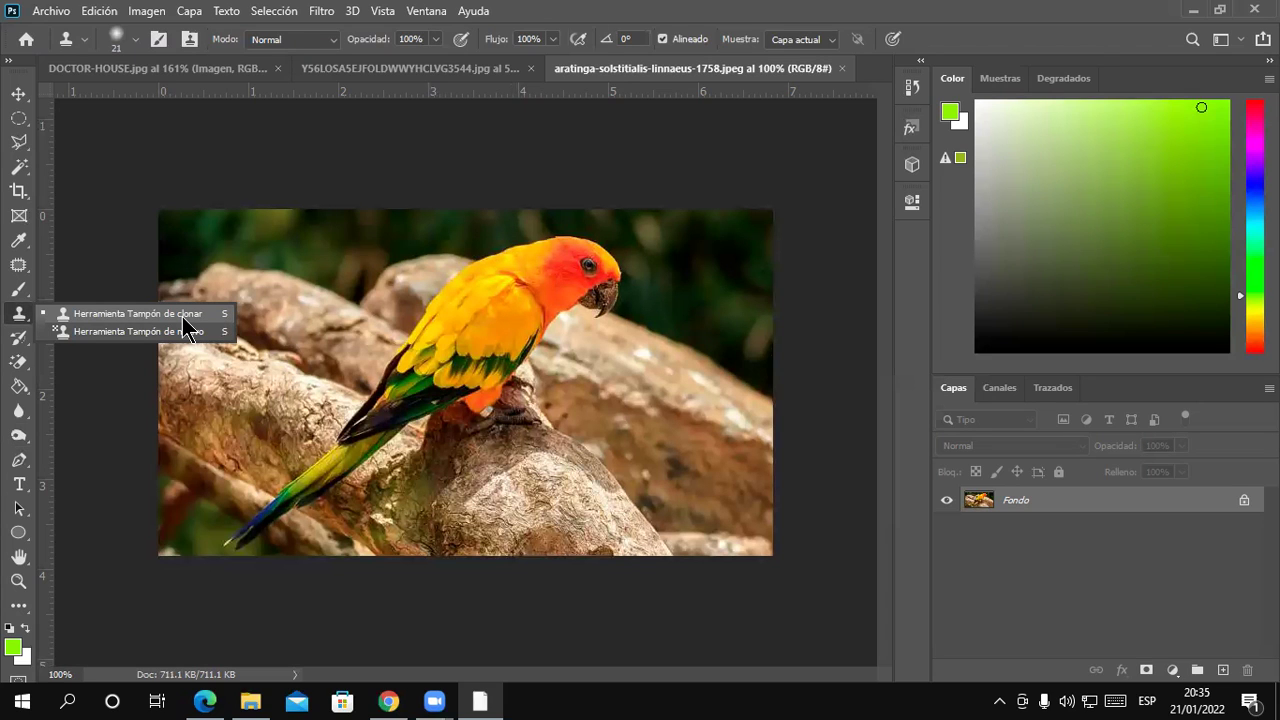
pyautogui.click(178, 314)
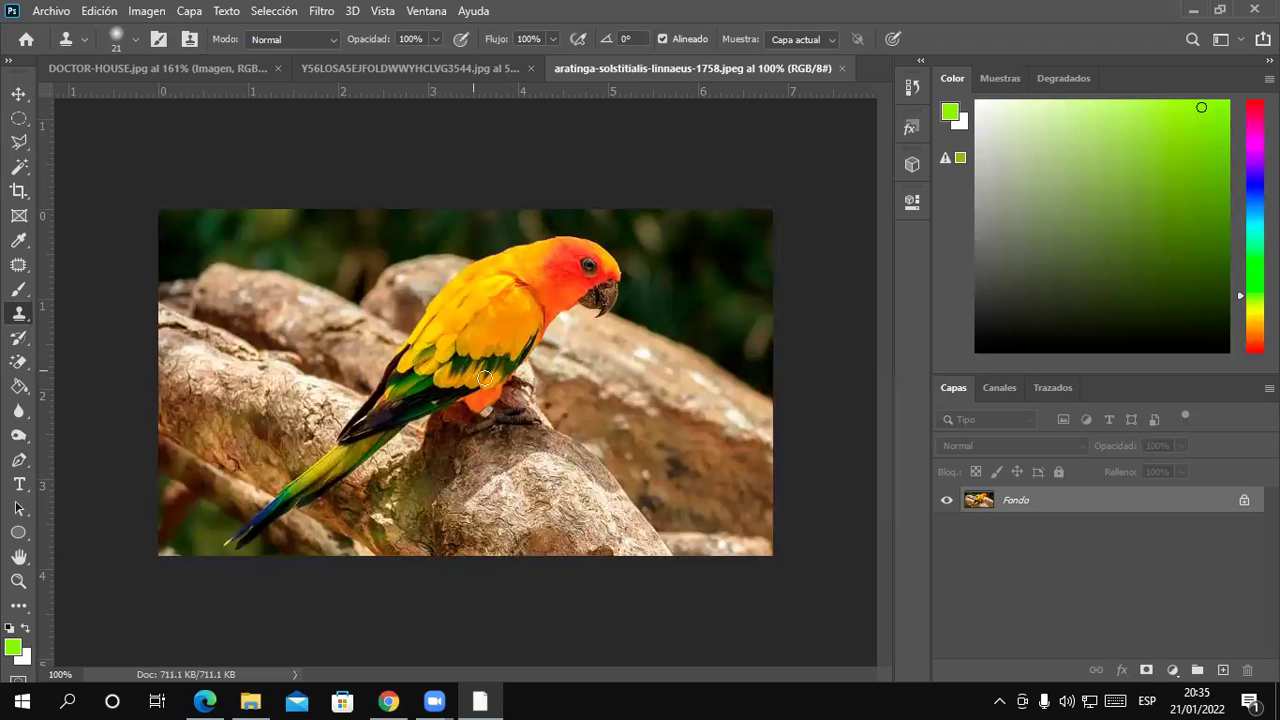
pyautogui.click(136, 40)
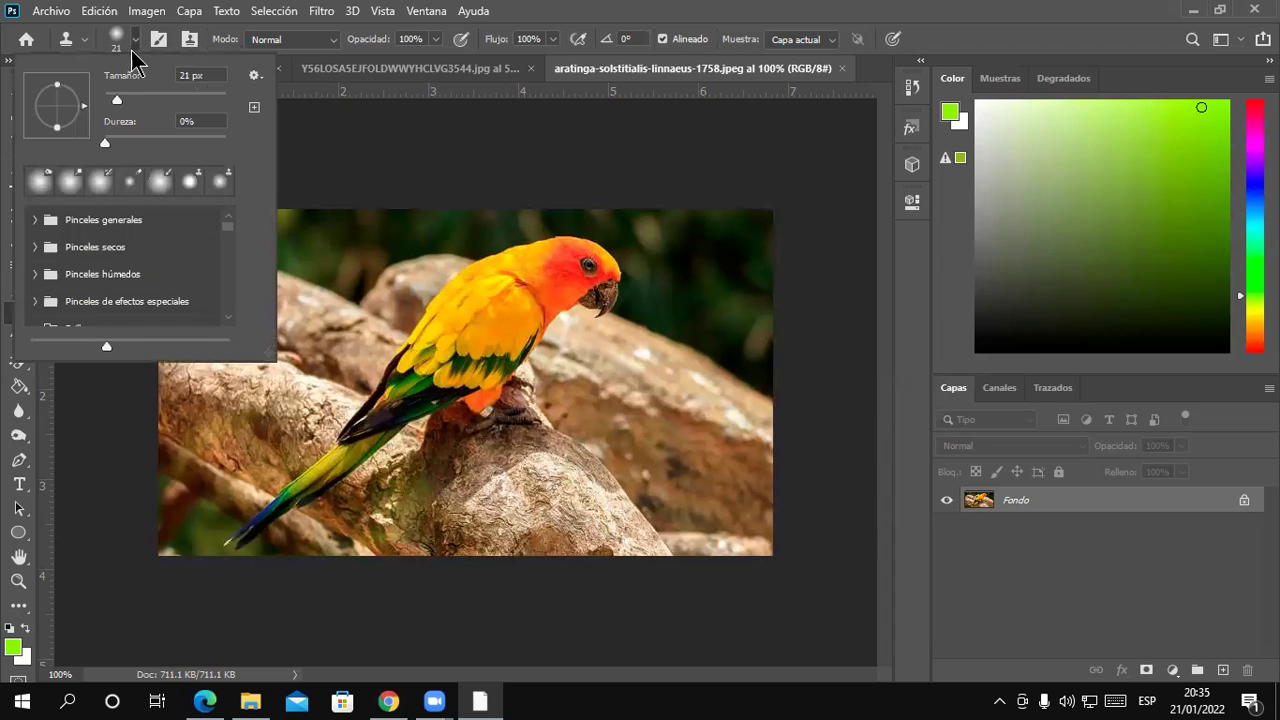
pyautogui.click(749, 194)
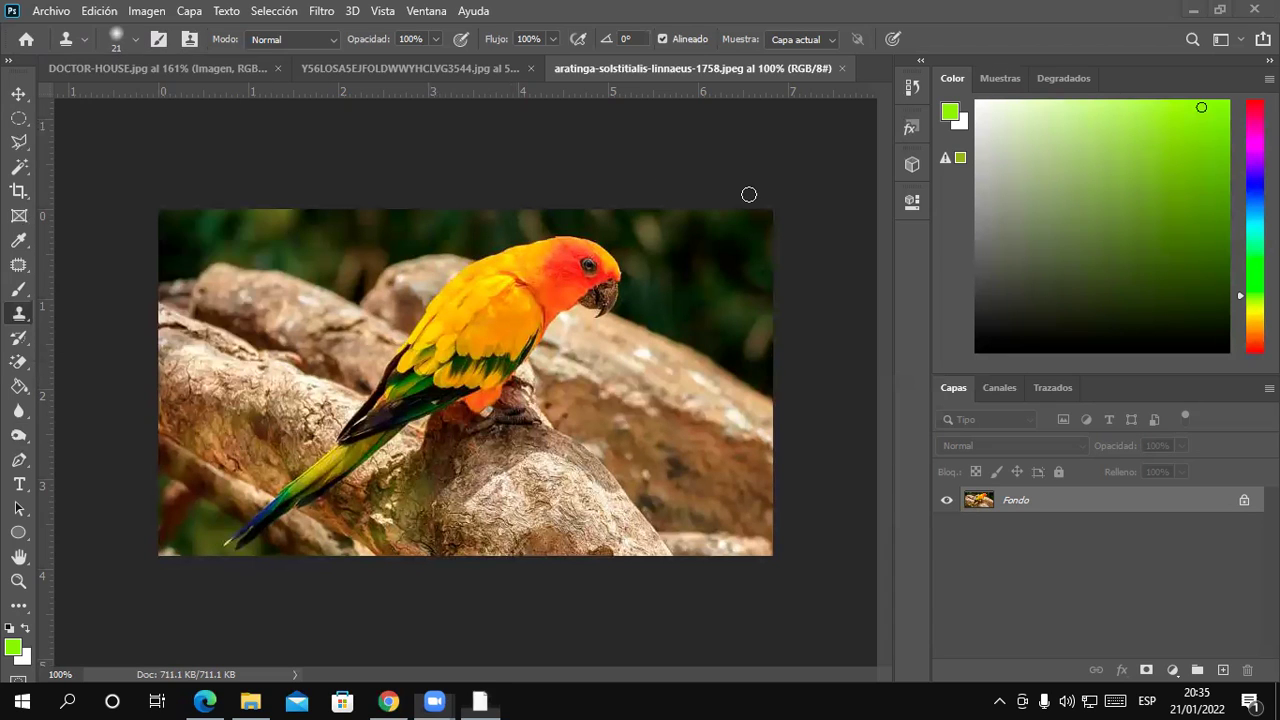
pyautogui.click(136, 40)
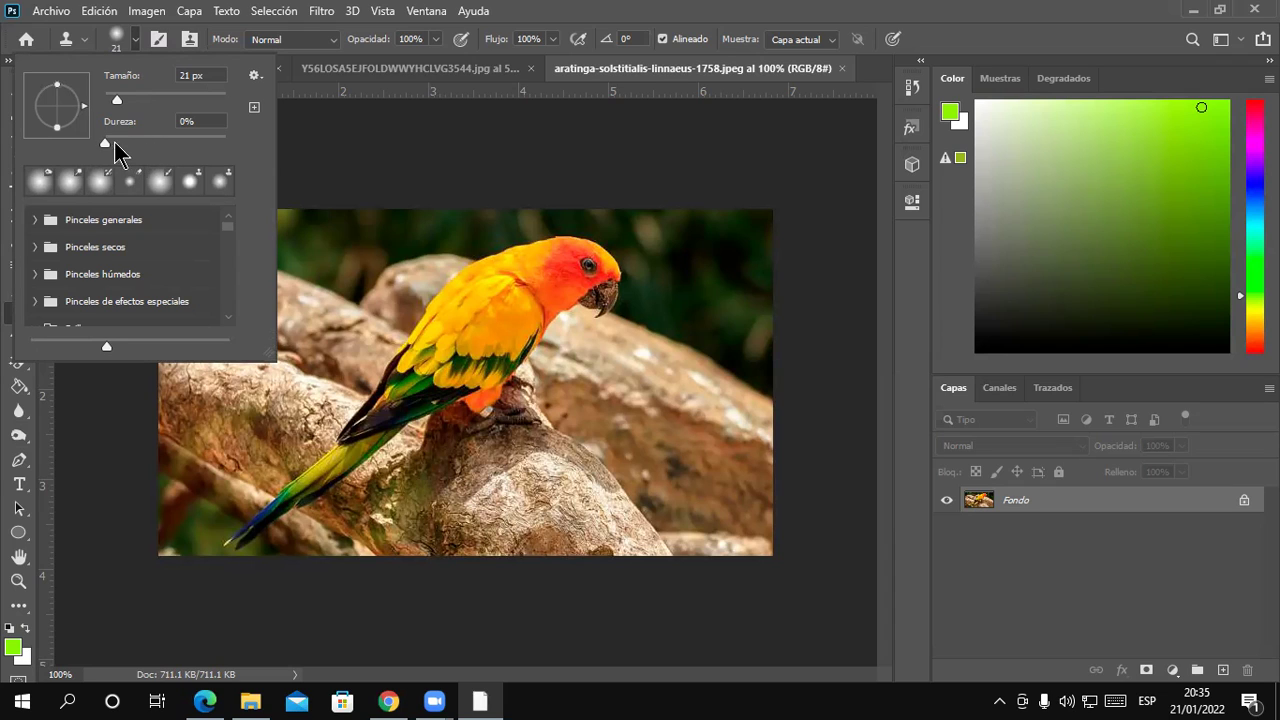
pyautogui.click(104, 143)
pyautogui.moveTo(117, 100); pyautogui.dragTo(117, 101)
pyautogui.click(720, 330)
pyautogui.click(657, 285)
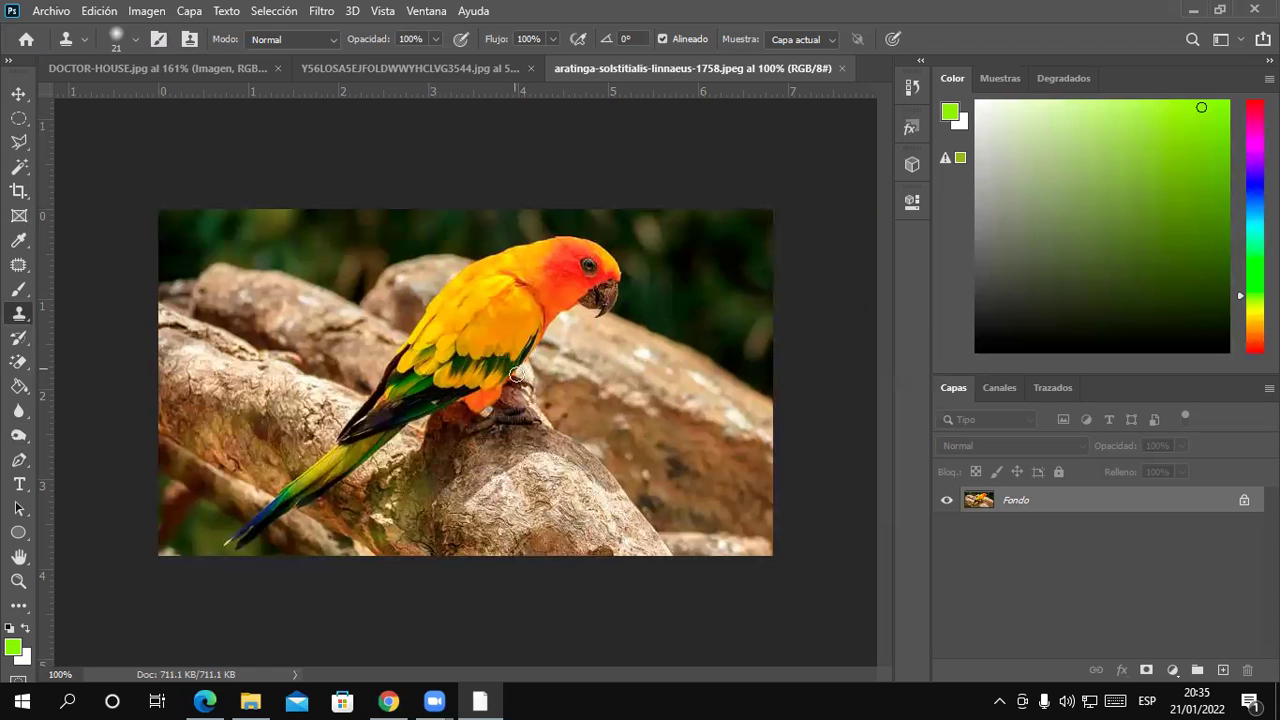
pyautogui.scroll(2, 528, 415)
pyautogui.keyDown('alt'); pyautogui.click(528, 415); pyautogui.keyUp('alt')
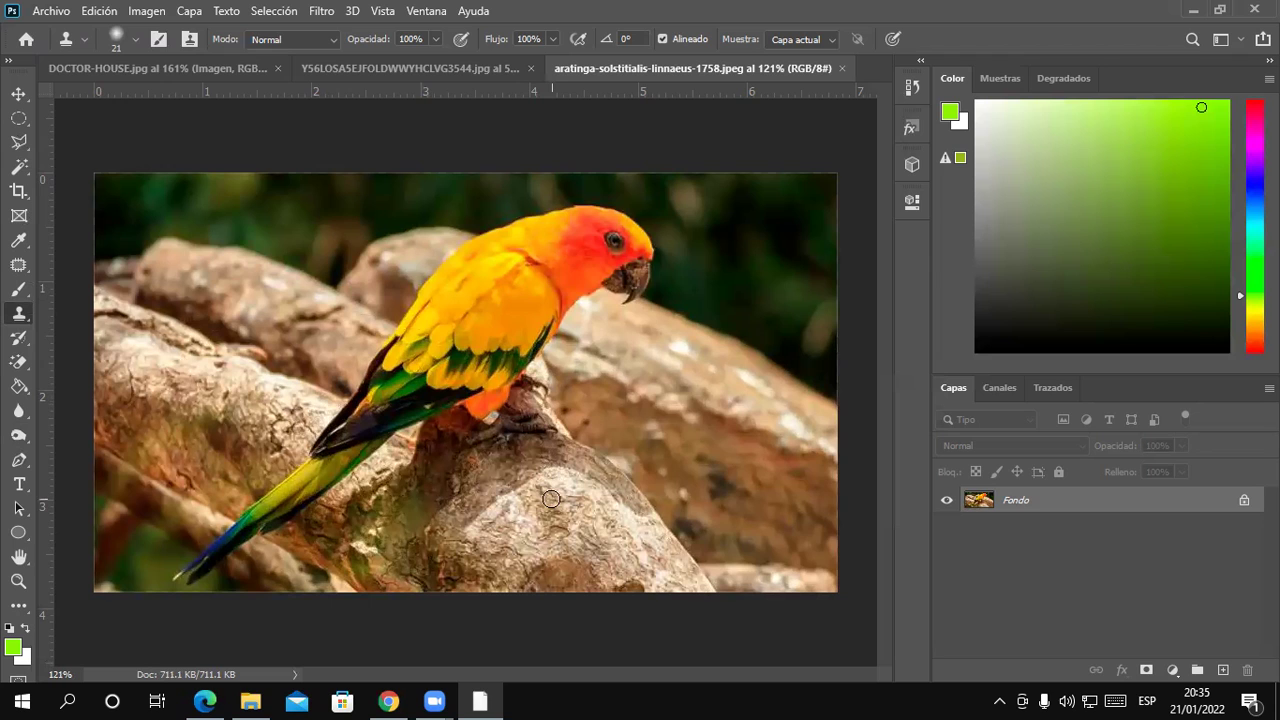
pyautogui.rightClick(21, 317)
pyautogui.click(152, 315)
pyautogui.click(133, 40)
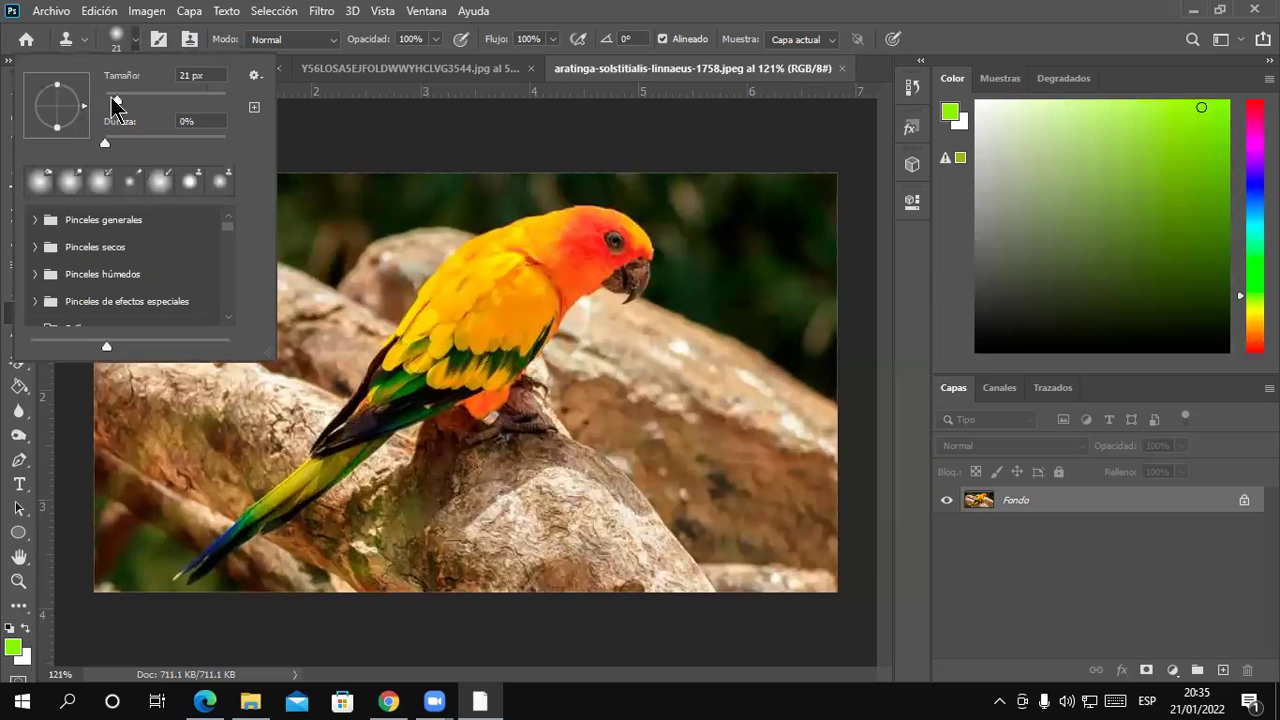
pyautogui.click(584, 12)
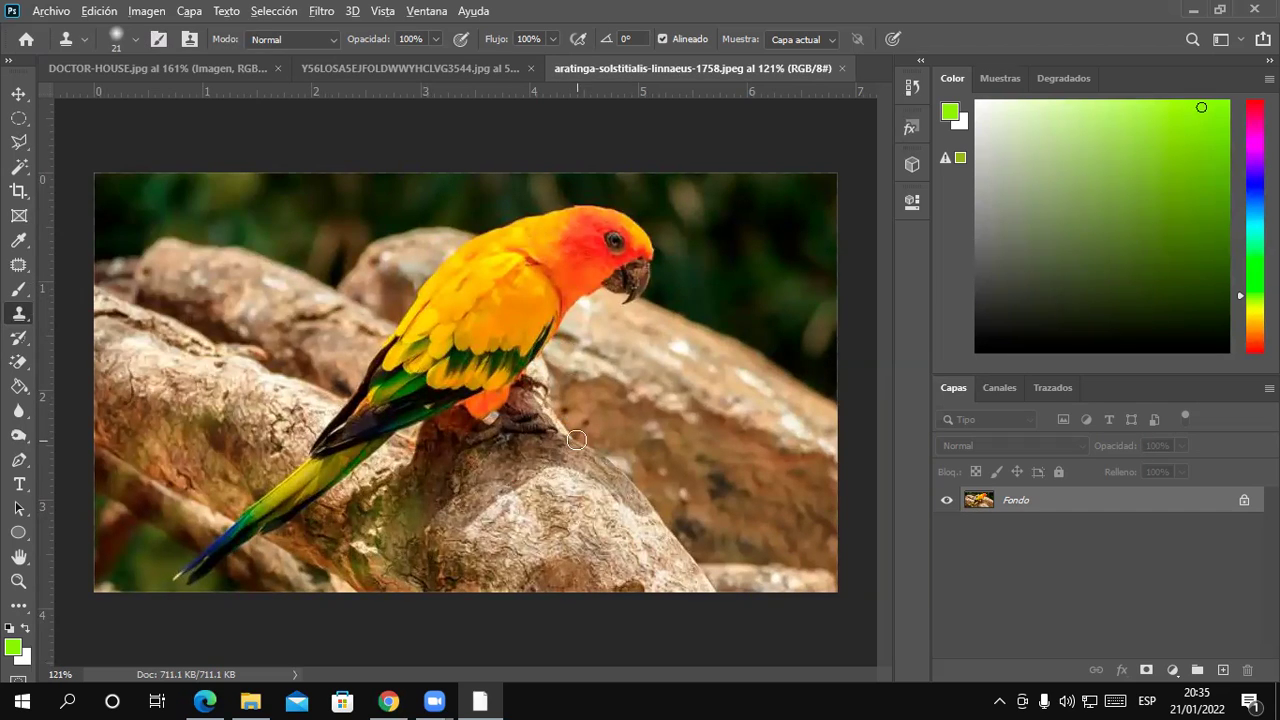
pyautogui.scroll(3, 570, 440)
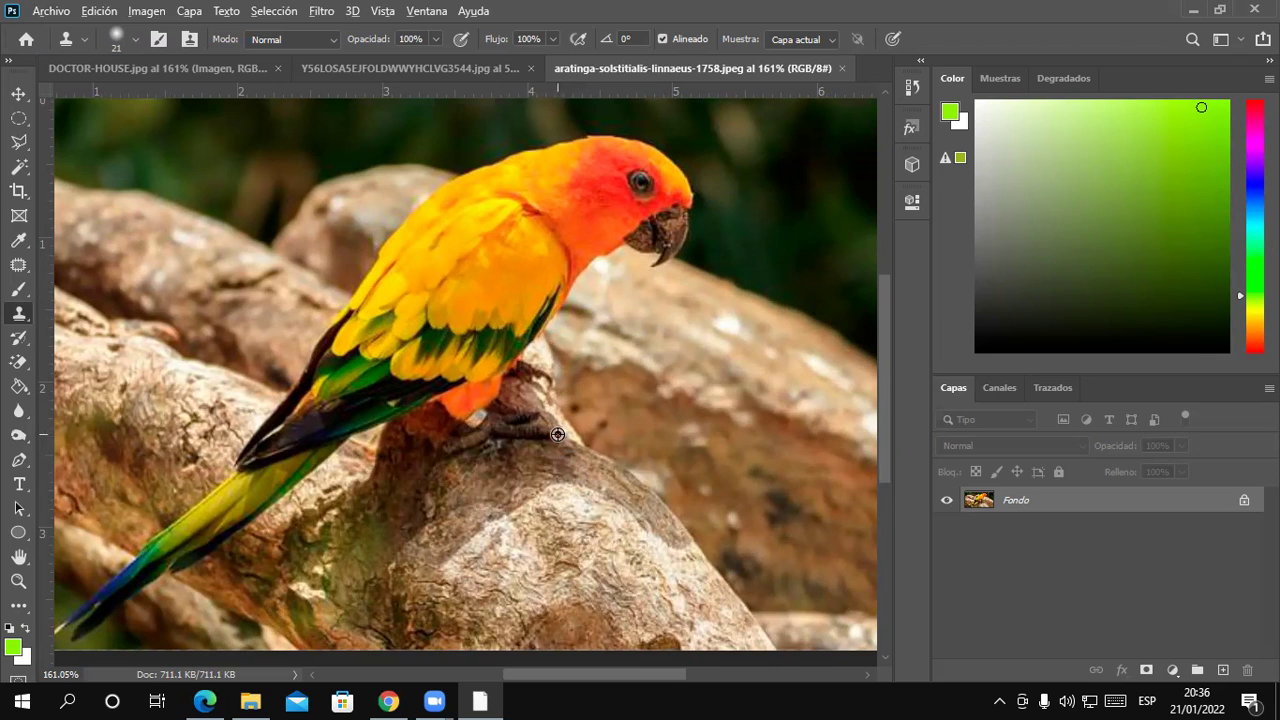
# Set the parakeet's foot as clone source, testing and undoing a few dabs
pyautogui.keyDown('alt'); pyautogui.click(557, 434); pyautogui.keyUp('alt')
pyautogui.click(634, 456)
pyautogui.hotkey('ctrl', 'z')
pyautogui.keyDown('alt'); pyautogui.click(559, 437); pyautogui.keyUp('alt')
pyautogui.click(638, 441)
pyautogui.hotkey('ctrl', 'z')
pyautogui.click(521, 240)
pyautogui.hotkey('ctrl', 'z')
pyautogui.hotkey('ctrl', 'z')
# Reselect the Clone Stamp, check the brush settings, and start painting the parakeet onto the rock
pyautogui.click(19, 93)
pyautogui.click(19, 313)
pyautogui.click(148, 316)
pyautogui.click(140, 36)
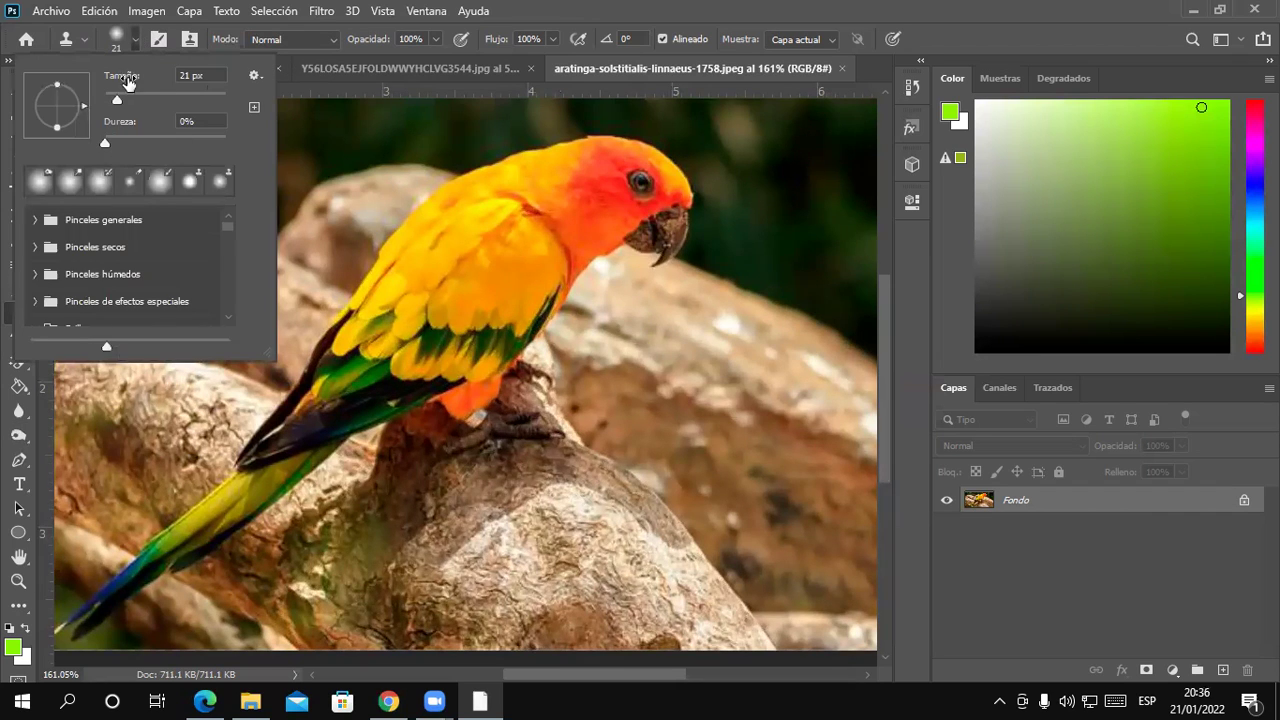
pyautogui.click(617, 14)
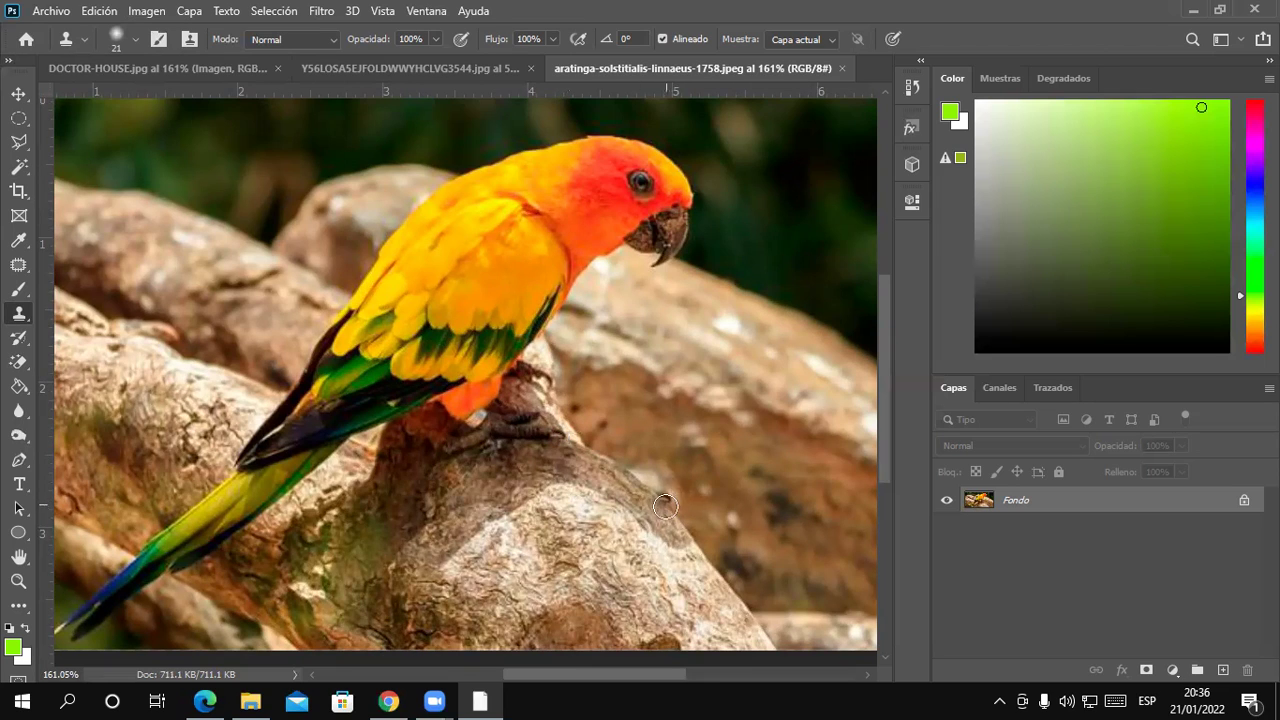
pyautogui.scroll(-1, 660, 525)
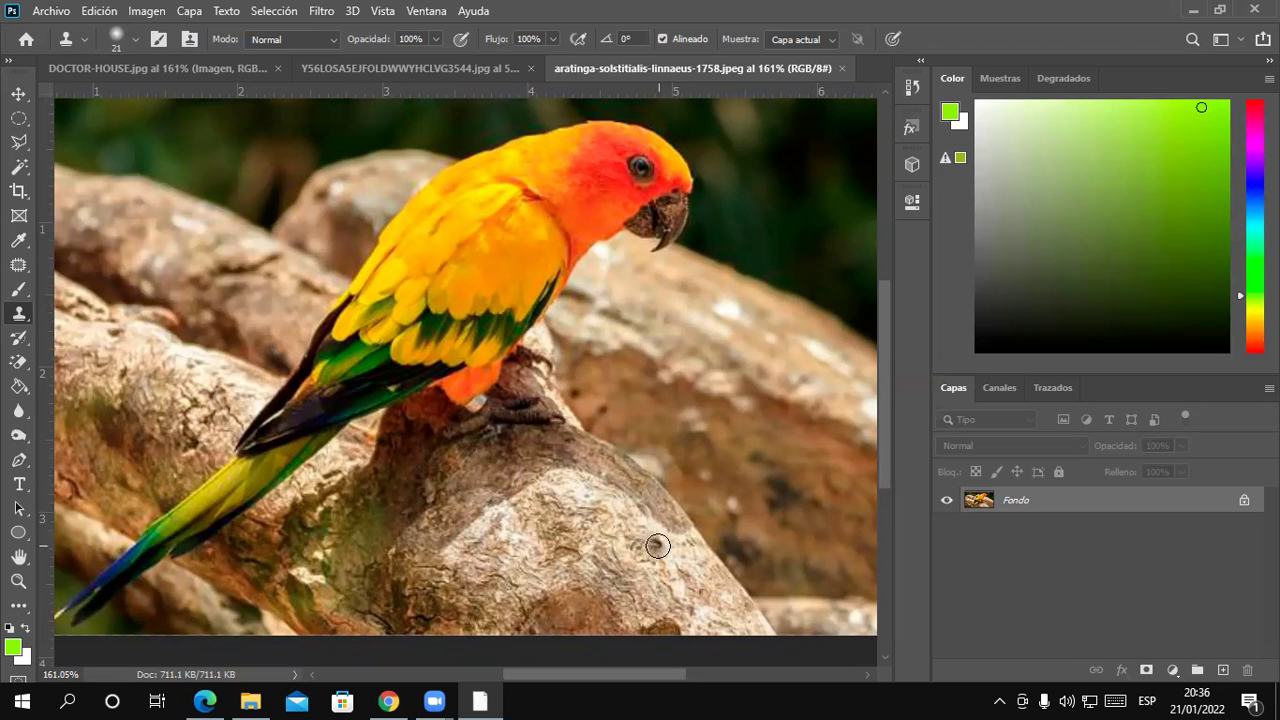
pyautogui.moveTo(660, 551)
pyautogui.mouseDown()
pyautogui.moveTo(660, 540)
pyautogui.moveTo(622, 538)
pyautogui.moveTo(594, 497)
pyautogui.moveTo(623, 493)
pyautogui.mouseUp()
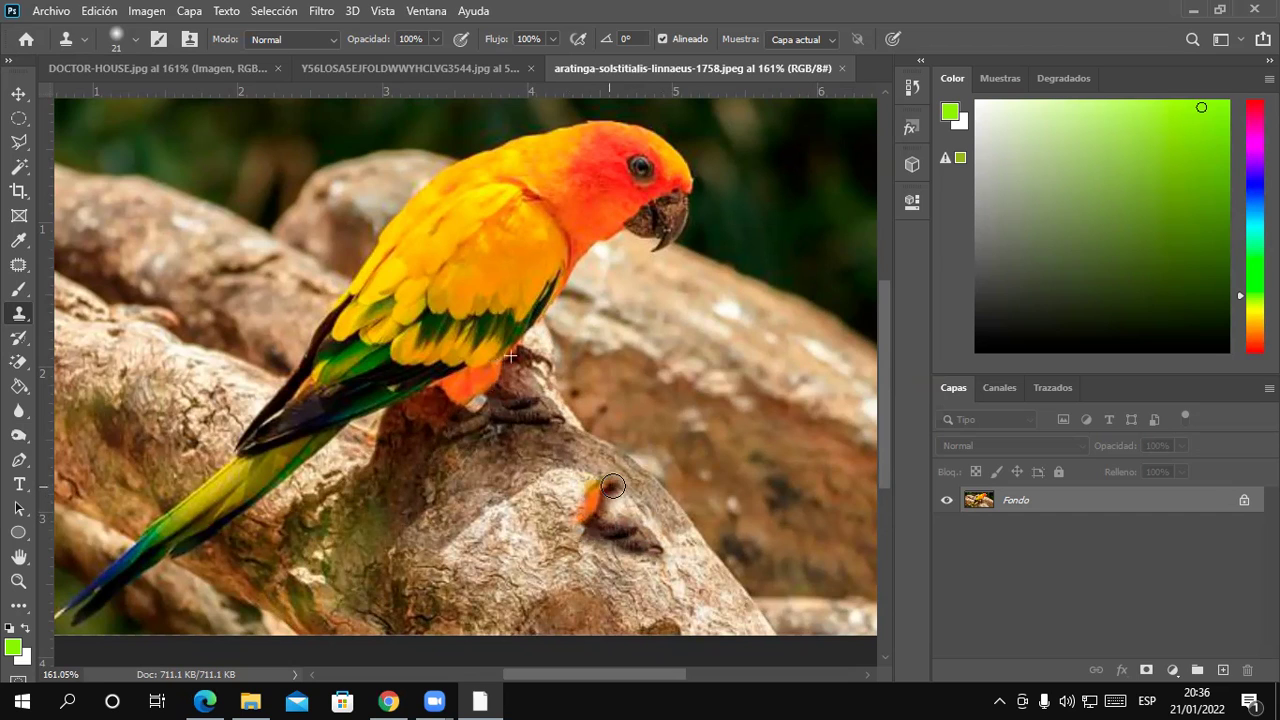
# Paint the belly, claws and rest of the second parakeet onto the rock
pyautogui.moveTo(632, 491)
pyautogui.mouseDown()
pyautogui.moveTo(648, 498)
pyautogui.moveTo(629, 472)
pyautogui.moveTo(697, 364)
pyautogui.moveTo(729, 345)
pyautogui.moveTo(762, 364)
pyautogui.moveTo(750, 383)
pyautogui.moveTo(778, 330)
pyautogui.moveTo(777, 360)
pyautogui.moveTo(783, 300)
pyautogui.moveTo(708, 260)
pyautogui.moveTo(750, 308)
pyautogui.moveTo(748, 343)
pyautogui.moveTo(762, 342)
pyautogui.moveTo(728, 298)
pyautogui.moveTo(742, 337)
pyautogui.moveTo(718, 331)
pyautogui.moveTo(724, 292)
pyautogui.moveTo(693, 273)
pyautogui.moveTo(703, 268)
pyautogui.moveTo(628, 282)
pyautogui.moveTo(618, 272)
pyautogui.moveTo(588, 305)
pyautogui.moveTo(592, 292)
pyautogui.moveTo(547, 297)
pyautogui.moveTo(496, 372)
pyautogui.moveTo(680, 297)
pyautogui.moveTo(680, 347)
pyautogui.moveTo(607, 328)
pyautogui.moveTo(565, 380)
pyautogui.moveTo(613, 420)
pyautogui.moveTo(656, 404)
pyautogui.mouseUp()
pyautogui.moveTo(598, 438); pyautogui.dragTo(519, 445)
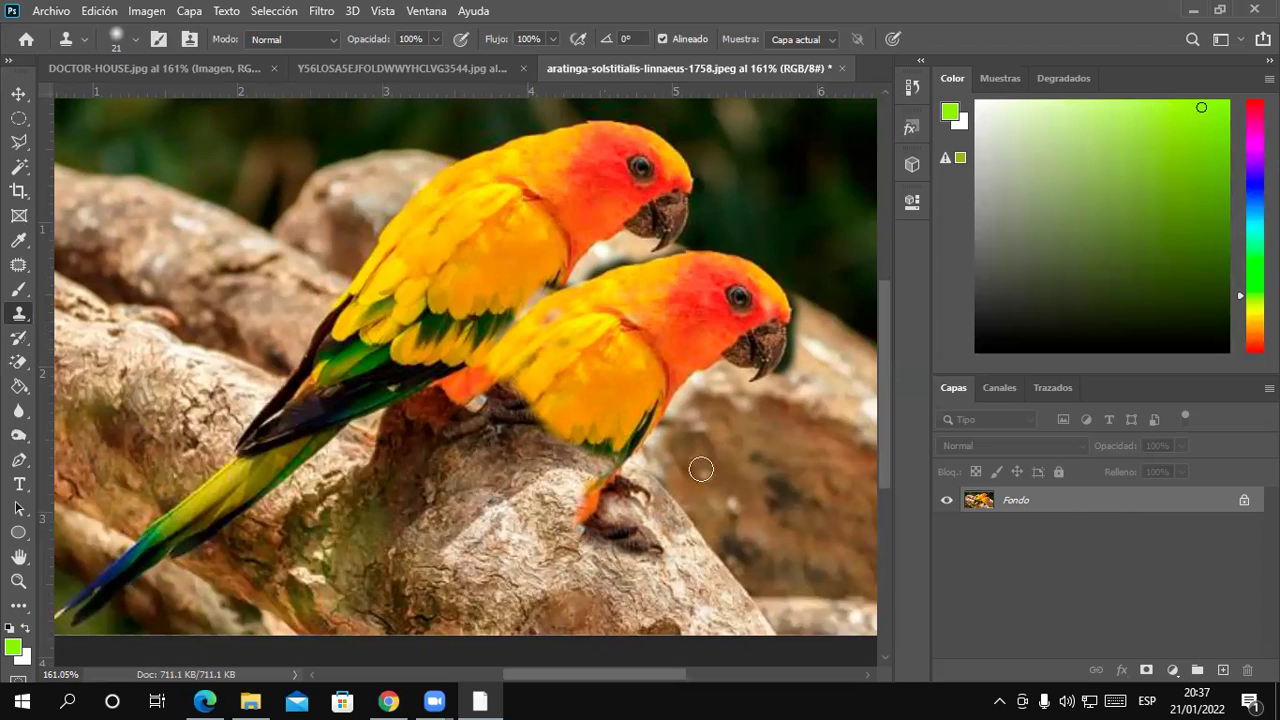
# Paint over the cloned parakeet with the History Brush to restore the original rock
pyautogui.click(18, 340)
pyautogui.click(116, 337)
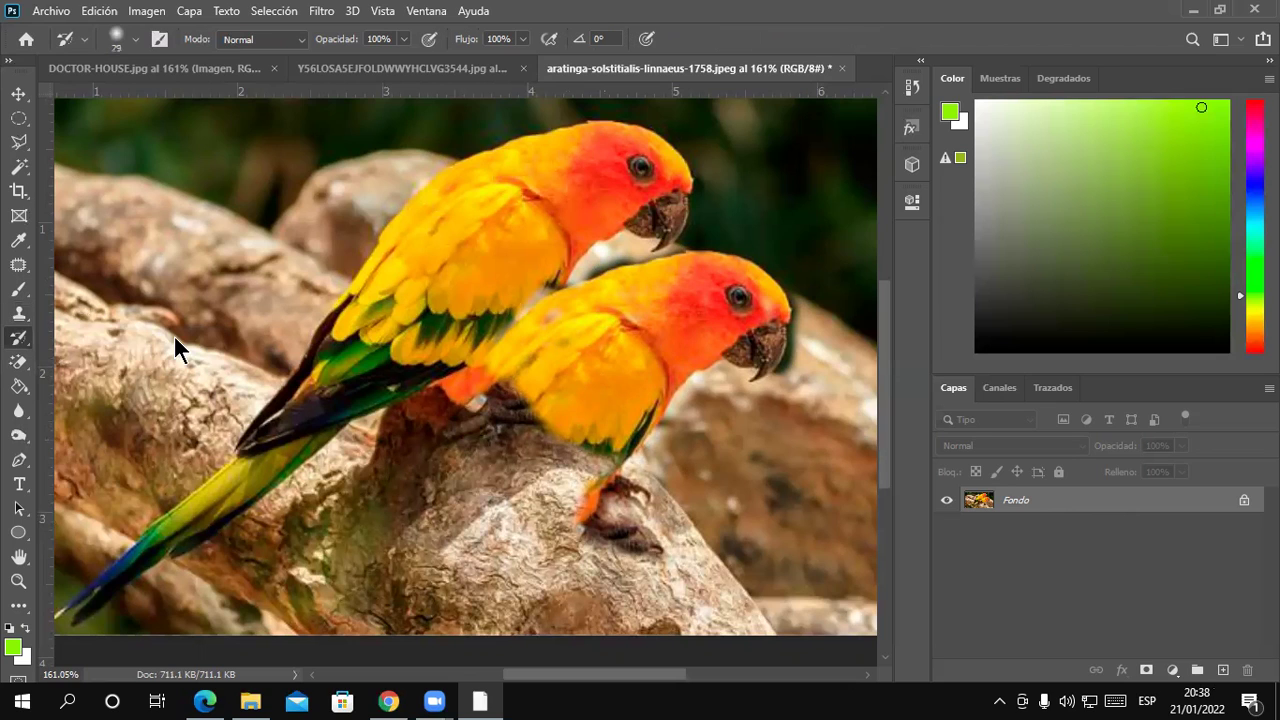
pyautogui.moveTo(560, 340)
pyautogui.mouseDown()
pyautogui.moveTo(622, 245)
pyautogui.moveTo(771, 343)
pyautogui.mouseUp()
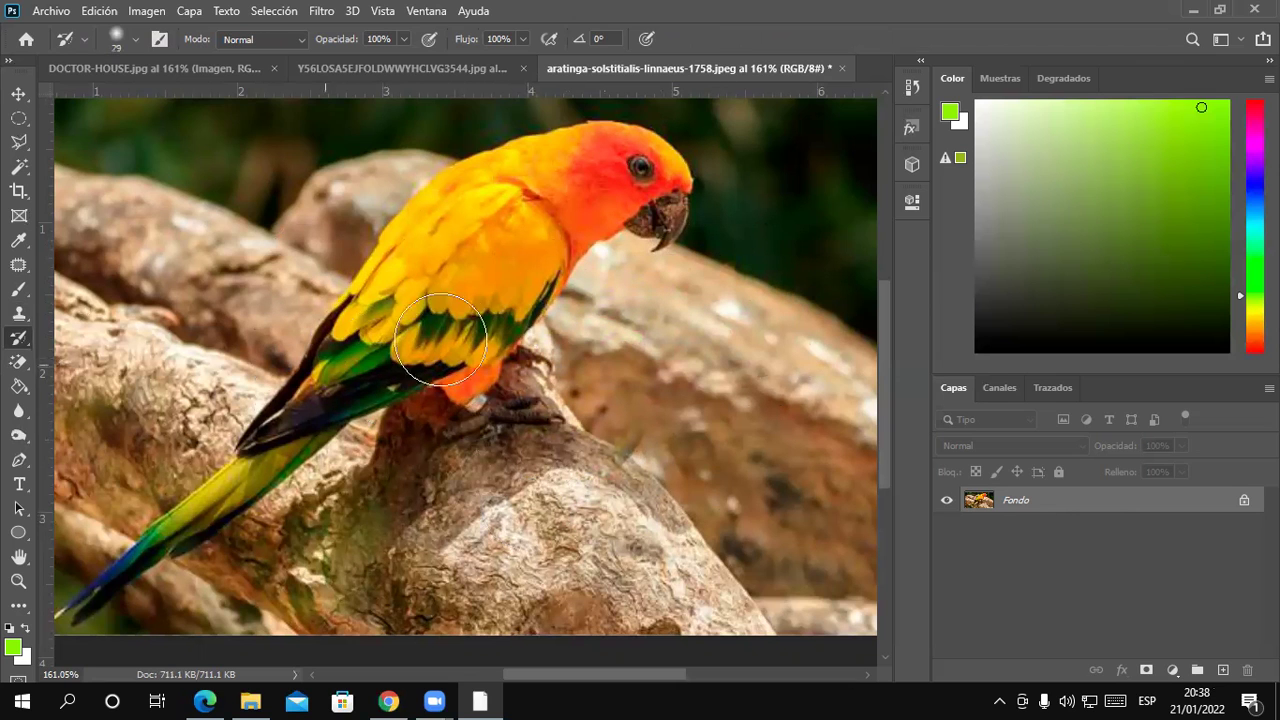
pyautogui.scroll(-1, 440, 300)
pyautogui.scroll(-1, 440, 292)
pyautogui.scroll(-1, 440, 288)
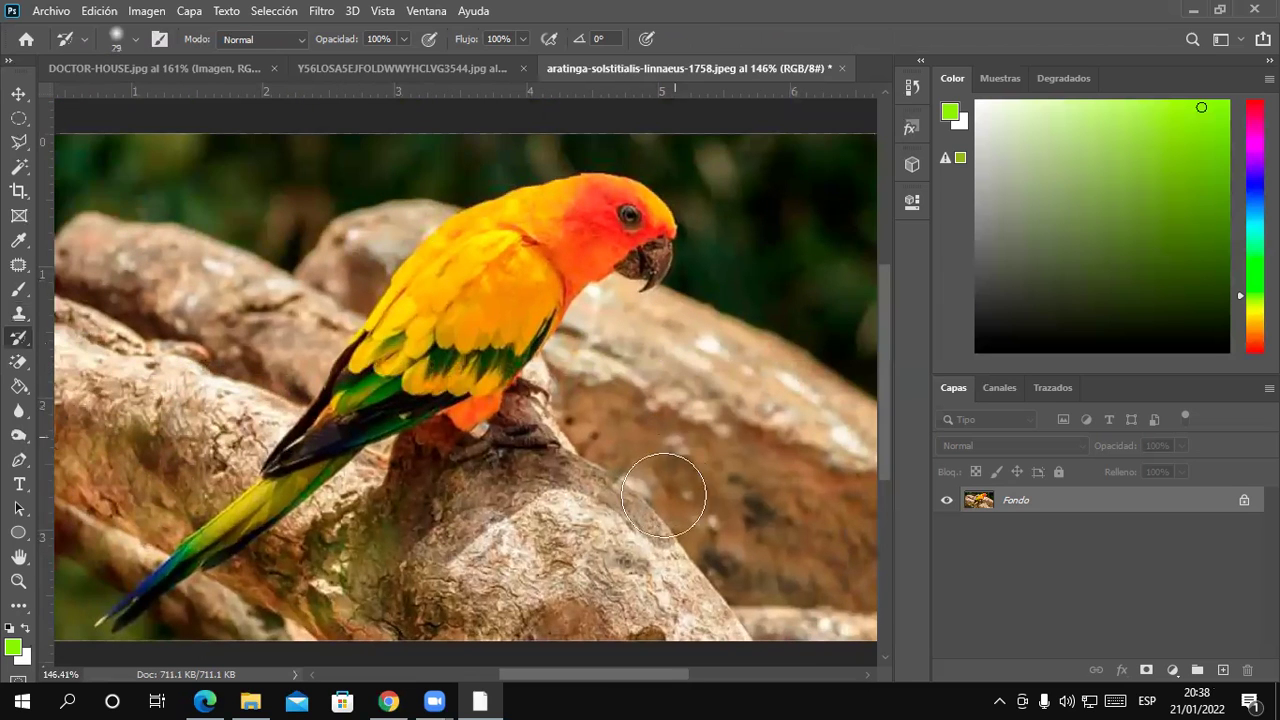
pyautogui.scroll(1, 654, 505)
pyautogui.scroll(1, 650, 528)
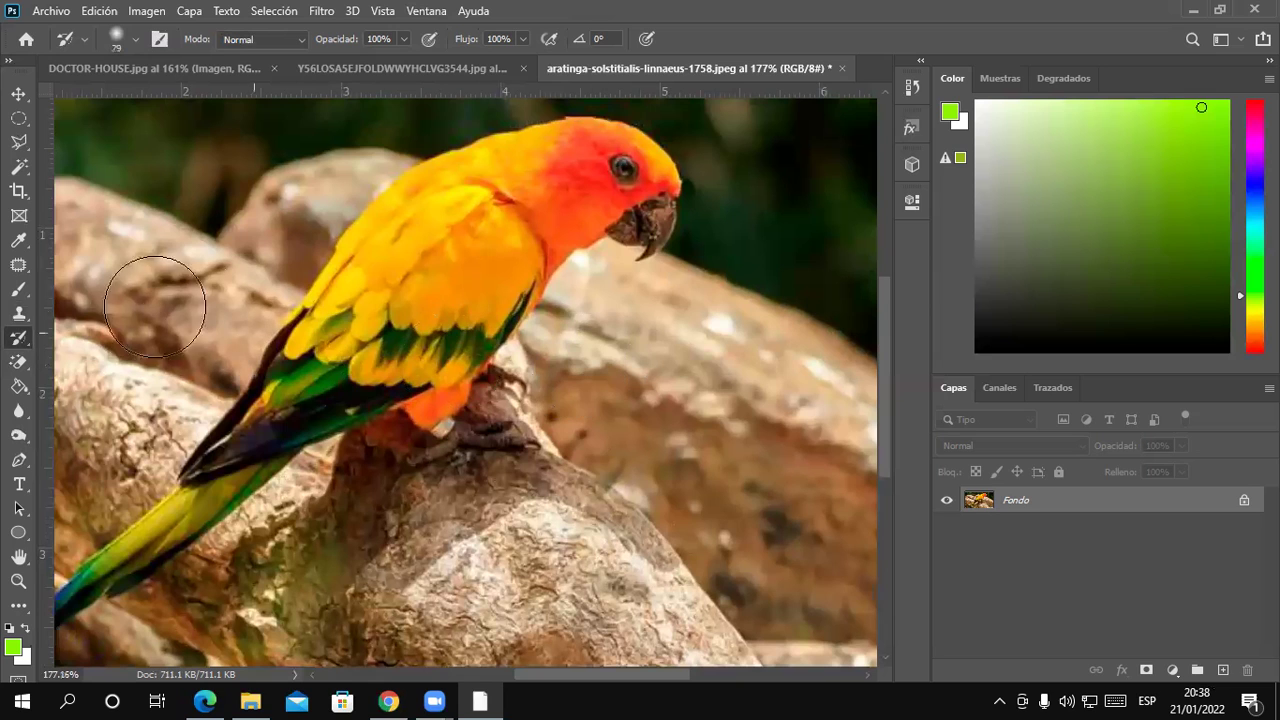
pyautogui.click(19, 313)
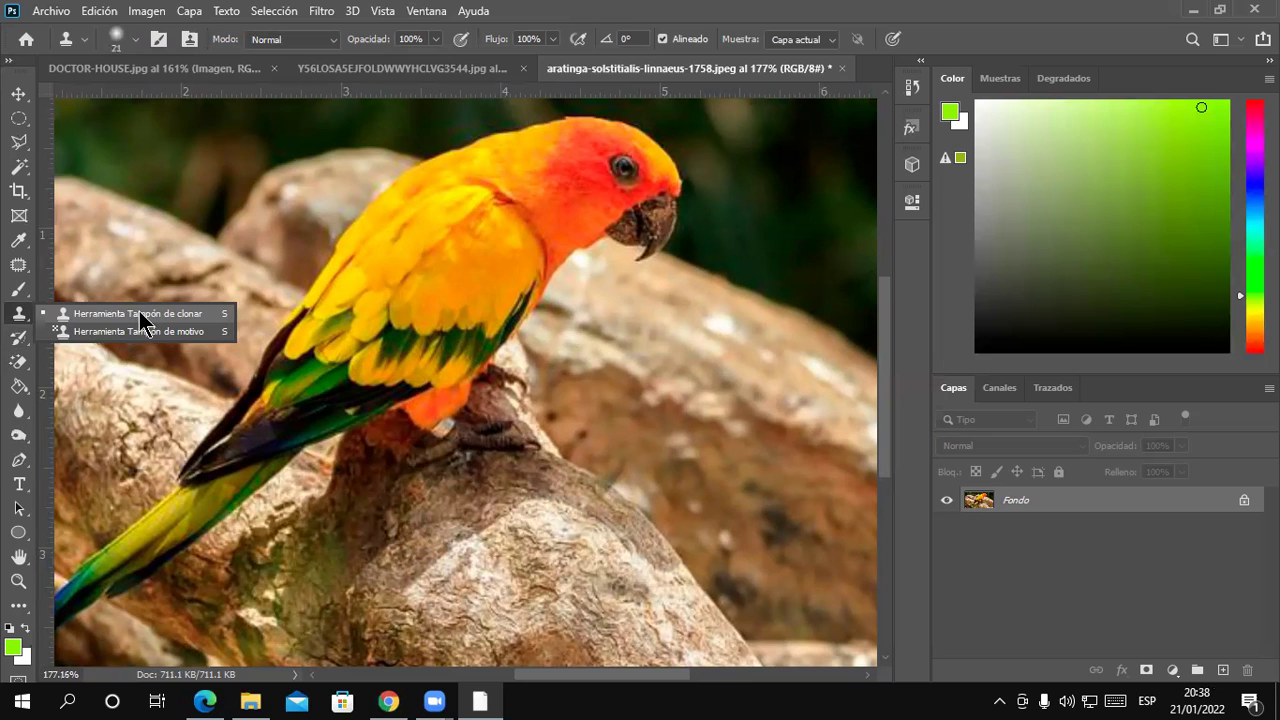
# Set a new clone source and clone the parakeet's body, eye, beak and neck below the original
pyautogui.click(143, 314)
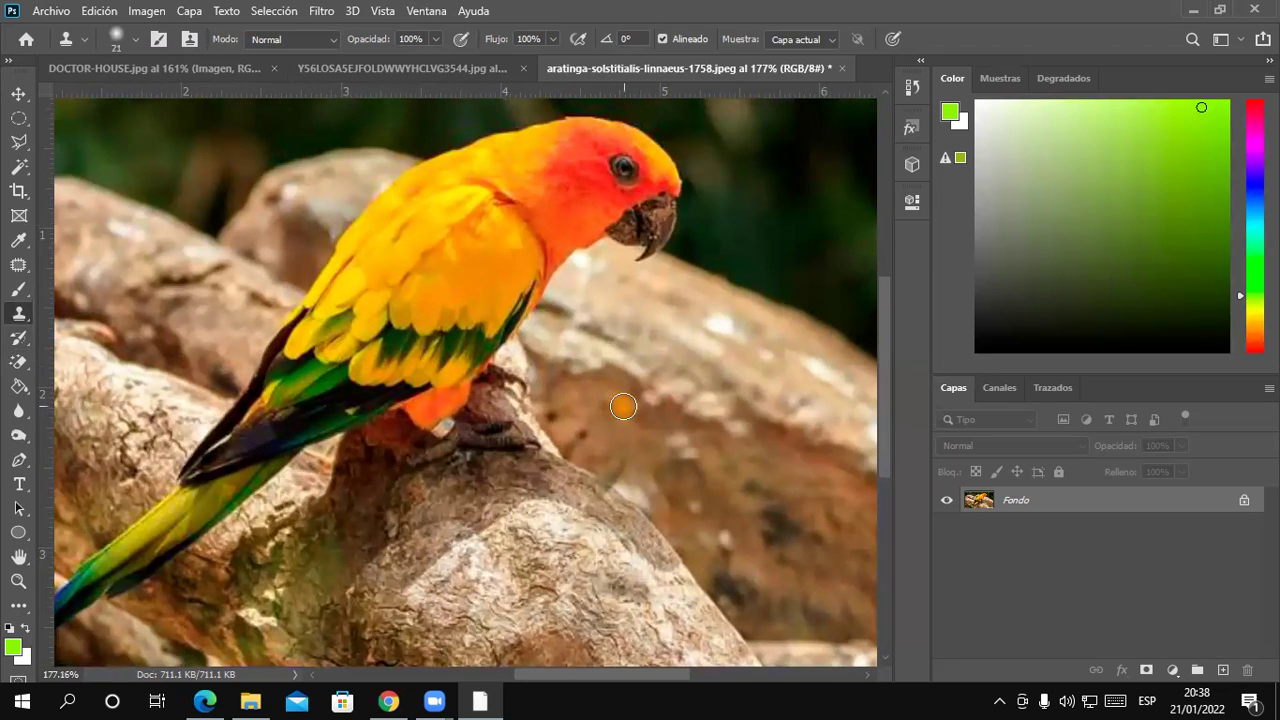
pyautogui.keyDown('alt'); pyautogui.click(623, 406); pyautogui.keyUp('alt')
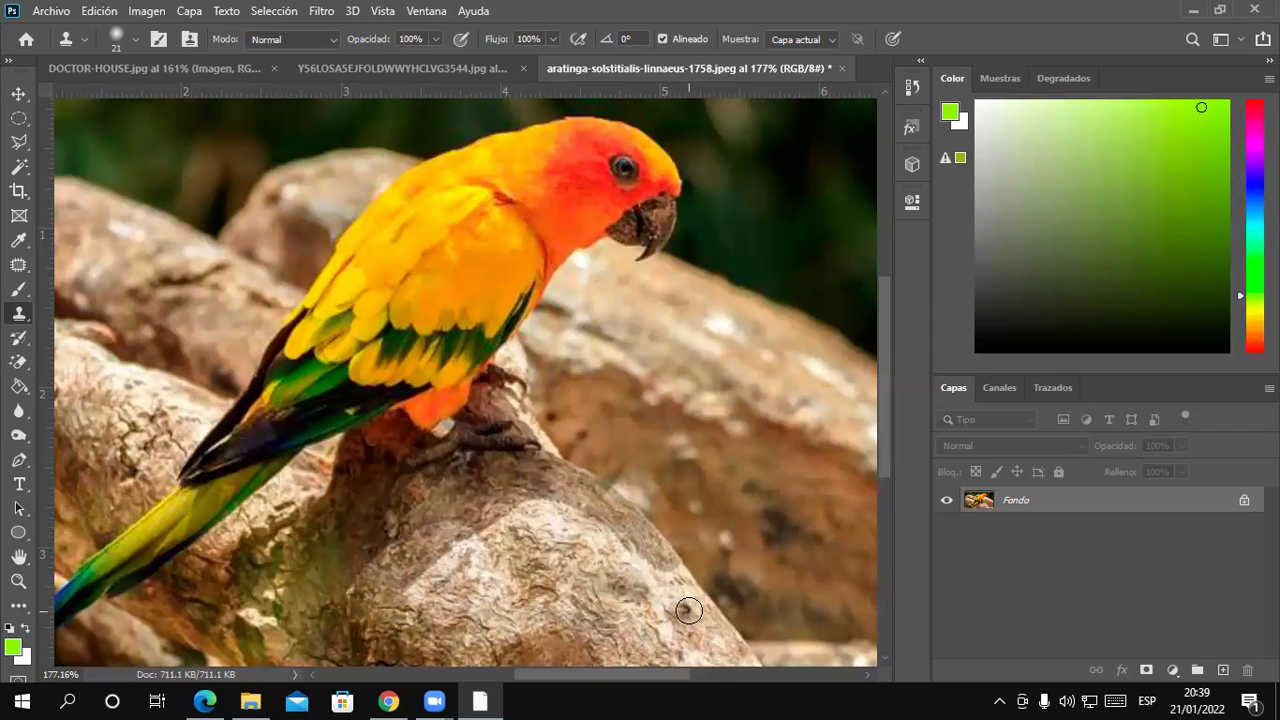
pyautogui.moveTo(689, 610)
pyautogui.mouseDown()
pyautogui.moveTo(657, 580)
pyautogui.moveTo(612, 587)
pyautogui.moveTo(563, 622)
pyautogui.moveTo(585, 618)
pyautogui.moveTo(578, 582)
pyautogui.moveTo(618, 547)
pyautogui.moveTo(670, 543)
pyautogui.moveTo(674, 556)
pyautogui.moveTo(643, 518)
pyautogui.moveTo(718, 410)
pyautogui.moveTo(683, 462)
pyautogui.moveTo(735, 400)
pyautogui.moveTo(769, 391)
pyautogui.moveTo(798, 419)
pyautogui.moveTo(810, 408)
pyautogui.moveTo(829, 348)
pyautogui.moveTo(815, 325)
pyautogui.moveTo(756, 288)
pyautogui.moveTo(784, 296)
pyautogui.moveTo(688, 300)
pyautogui.moveTo(722, 284)
pyautogui.moveTo(754, 290)
pyautogui.moveTo(668, 300)
pyautogui.moveTo(617, 320)
pyautogui.moveTo(723, 289)
pyautogui.moveTo(653, 307)
pyautogui.moveTo(570, 365)
pyautogui.moveTo(723, 309)
pyautogui.moveTo(651, 374)
pyautogui.moveTo(756, 327)
pyautogui.moveTo(651, 363)
pyautogui.moveTo(567, 415)
pyautogui.mouseUp()
pyautogui.moveTo(730, 341)
pyautogui.mouseDown()
pyautogui.moveTo(704, 373)
pyautogui.moveTo(567, 401)
pyautogui.moveTo(541, 350)
pyautogui.moveTo(494, 404)
pyautogui.moveTo(676, 302)
pyautogui.mouseUp()
# Fill the second parakeet's wing with yellow feathers and cover the grey neck spot
pyautogui.moveTo(557, 374)
pyautogui.mouseDown()
pyautogui.moveTo(523, 414)
pyautogui.moveTo(545, 470)
pyautogui.moveTo(629, 438)
pyautogui.moveTo(655, 478)
pyautogui.moveTo(578, 550)
pyautogui.moveTo(380, 635)
pyautogui.moveTo(420, 635)
pyautogui.moveTo(395, 655)
pyautogui.moveTo(415, 655)
pyautogui.moveTo(380, 645)
pyautogui.moveTo(392, 640)
pyautogui.mouseUp()
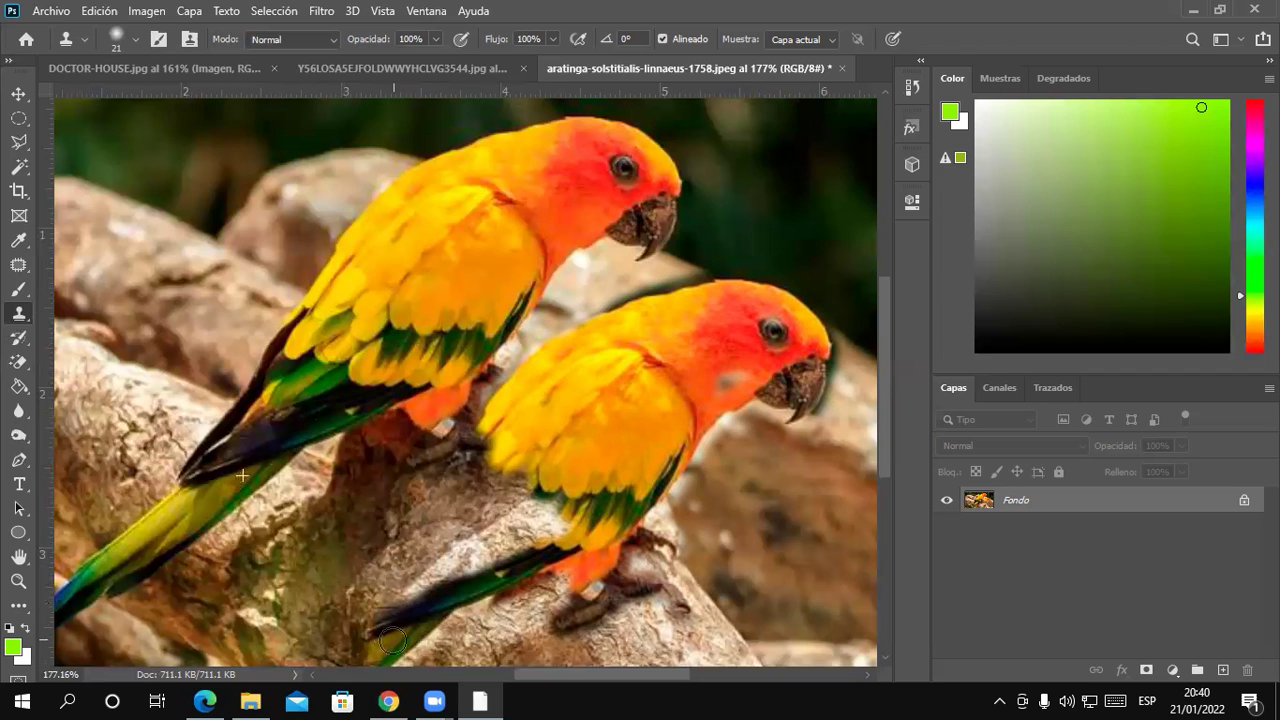
pyautogui.scroll(-5, 420, 585)
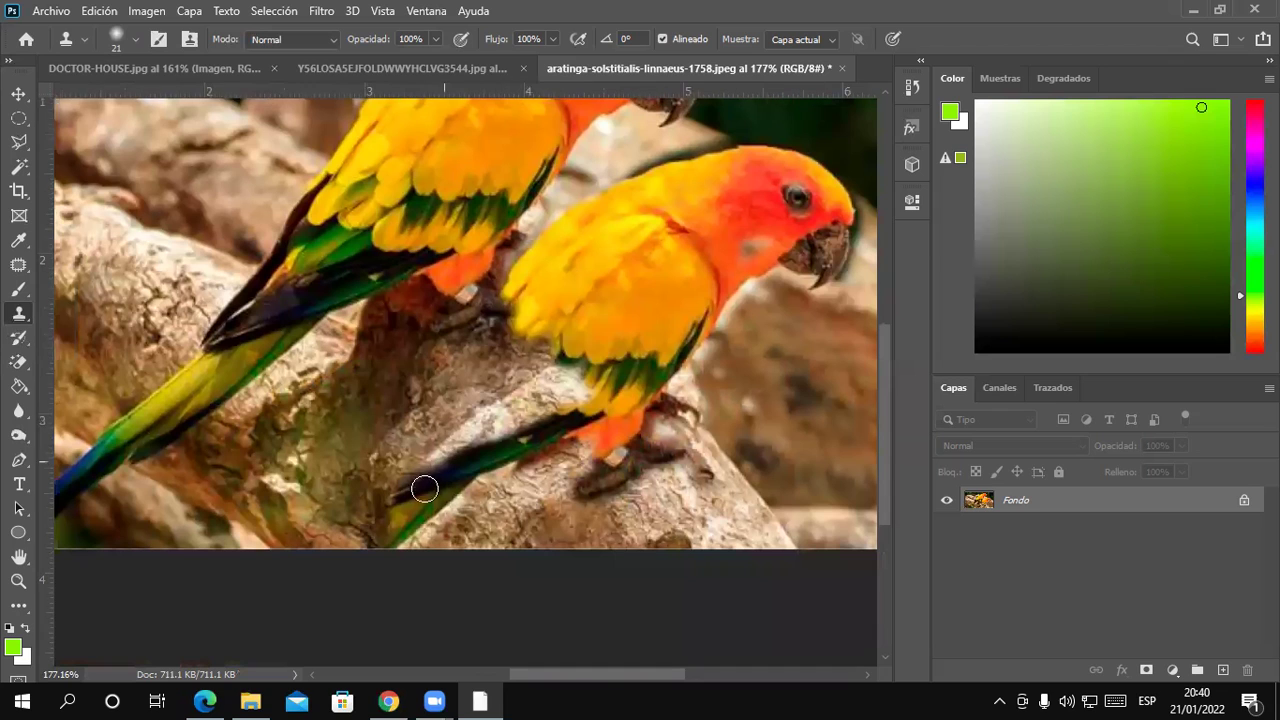
pyautogui.moveTo(570, 369)
pyautogui.mouseDown()
pyautogui.moveTo(543, 420)
pyautogui.moveTo(590, 380)
pyautogui.moveTo(520, 400)
pyautogui.moveTo(514, 337)
pyautogui.moveTo(458, 360)
pyautogui.moveTo(526, 325)
pyautogui.moveTo(518, 307)
pyautogui.moveTo(485, 330)
pyautogui.moveTo(522, 297)
pyautogui.moveTo(485, 335)
pyautogui.moveTo(445, 440)
pyautogui.moveTo(415, 468)
pyautogui.moveTo(397, 474)
pyautogui.moveTo(408, 457)
pyautogui.moveTo(380, 471)
pyautogui.moveTo(404, 460)
pyautogui.moveTo(386, 503)
pyautogui.moveTo(386, 491)
pyautogui.moveTo(363, 503)
pyautogui.moveTo(381, 519)
pyautogui.moveTo(366, 522)
pyautogui.mouseUp()
pyautogui.moveTo(728, 277); pyautogui.dragTo(765, 247)
pyautogui.moveTo(590, 405)
pyautogui.mouseDown()
pyautogui.moveTo(591, 445)
pyautogui.moveTo(612, 452)
pyautogui.moveTo(618, 418)
pyautogui.moveTo(605, 455)
pyautogui.moveTo(625, 428)
pyautogui.moveTo(610, 442)
pyautogui.moveTo(668, 465)
pyautogui.moveTo(650, 385)
pyautogui.moveTo(690, 412)
pyautogui.mouseUp()
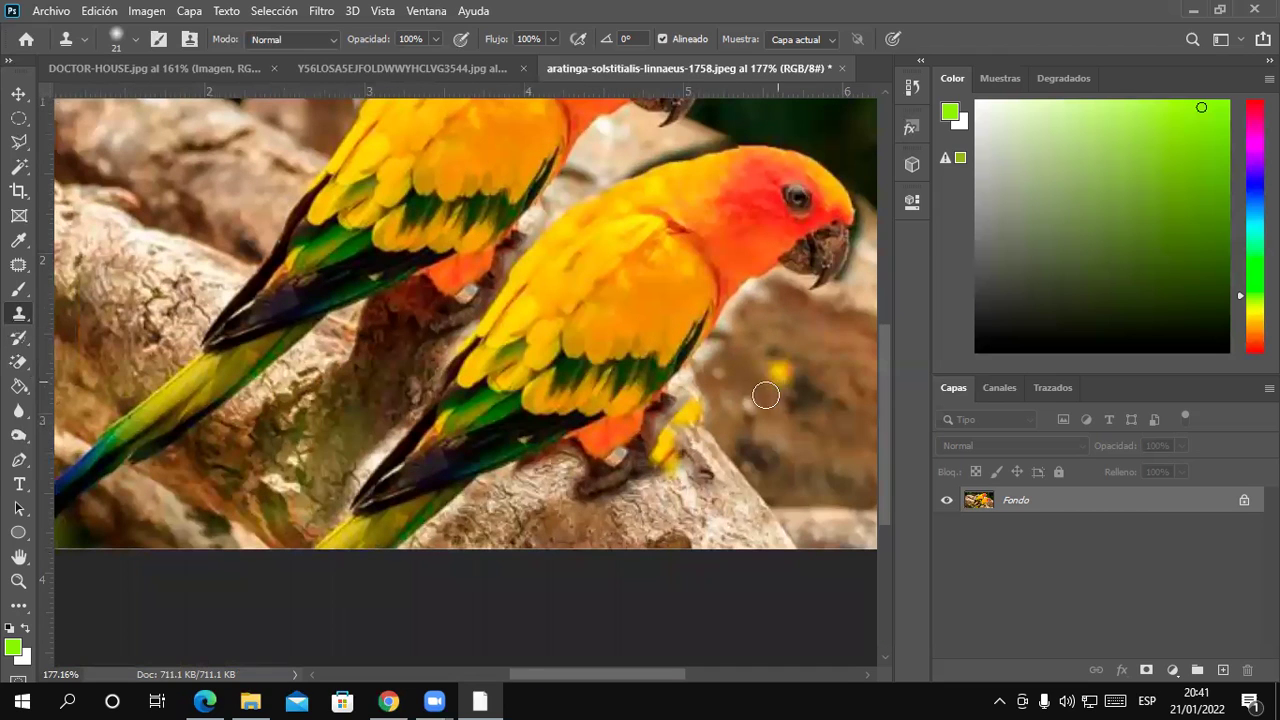
pyautogui.scroll(1, 770, 395)
pyautogui.scroll(2, 848, 378)
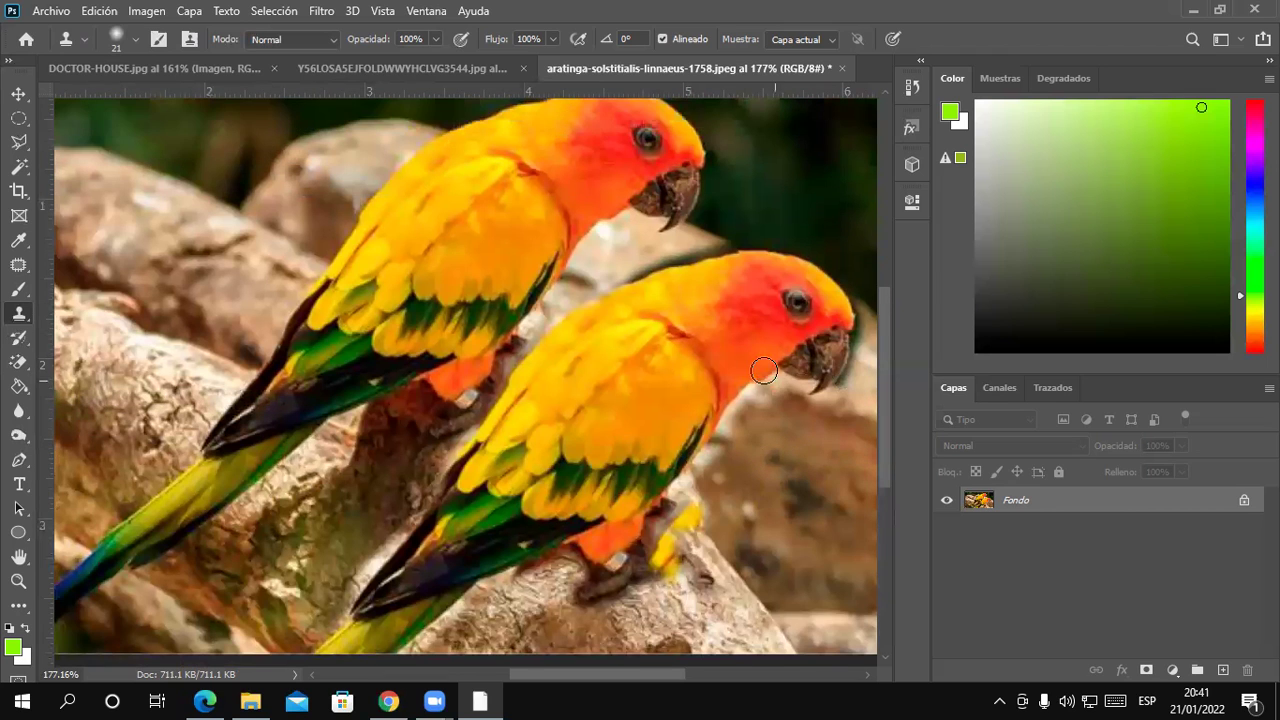
pyautogui.moveTo(740, 334); pyautogui.dragTo(568, 376)
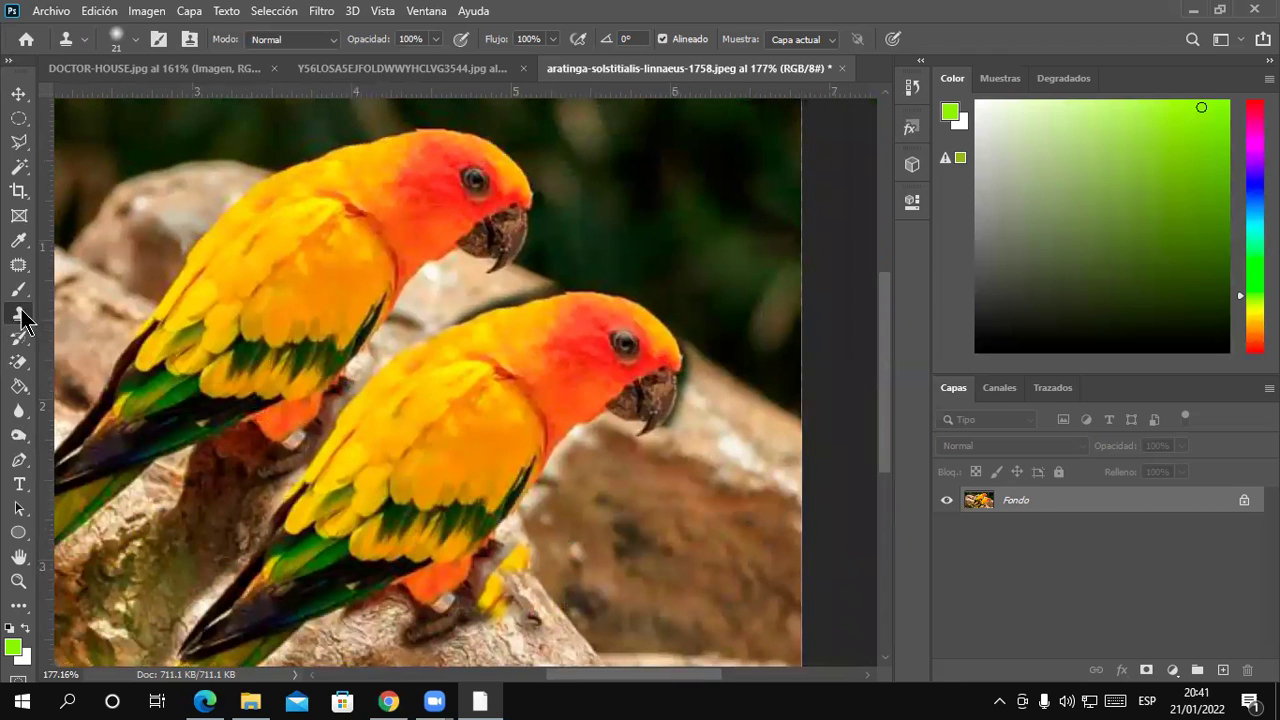
pyautogui.moveTo(22, 342); pyautogui.dragTo(126, 340)
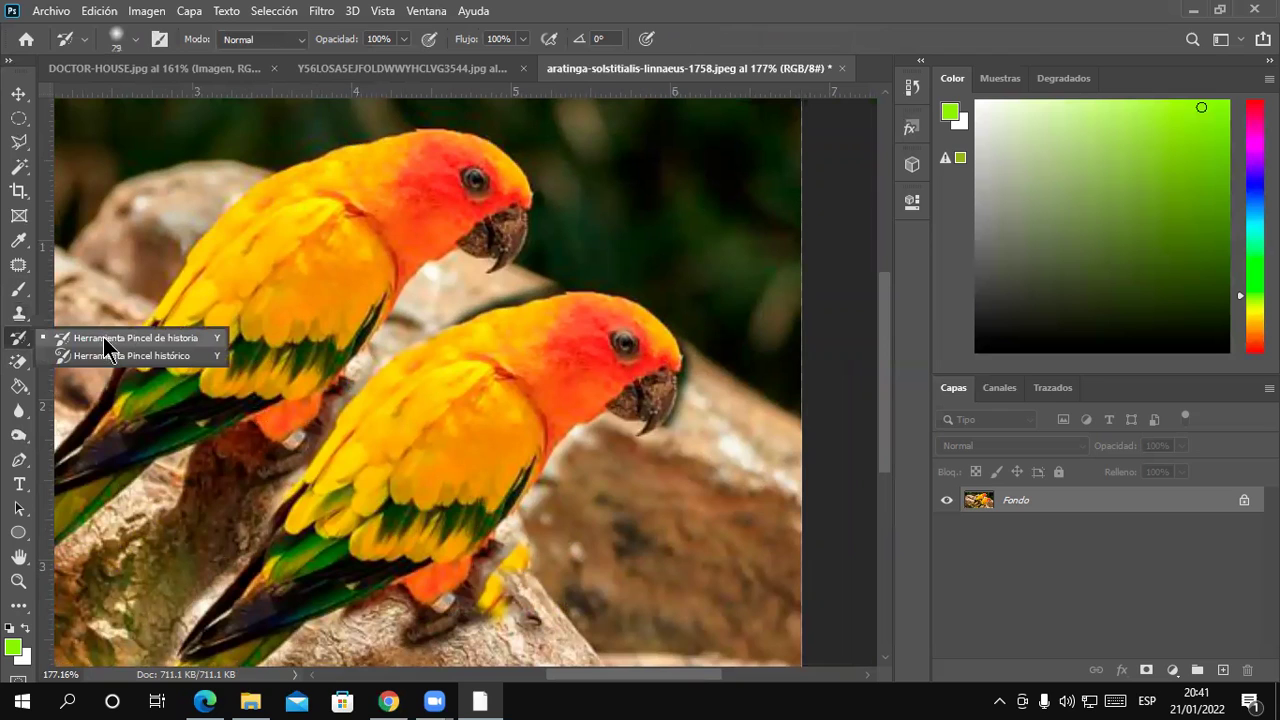
# With a 15 px, harder History Brush, restore the patch between the heads and the yellow fragment
pyautogui.click(103, 337)
pyautogui.click(138, 40)
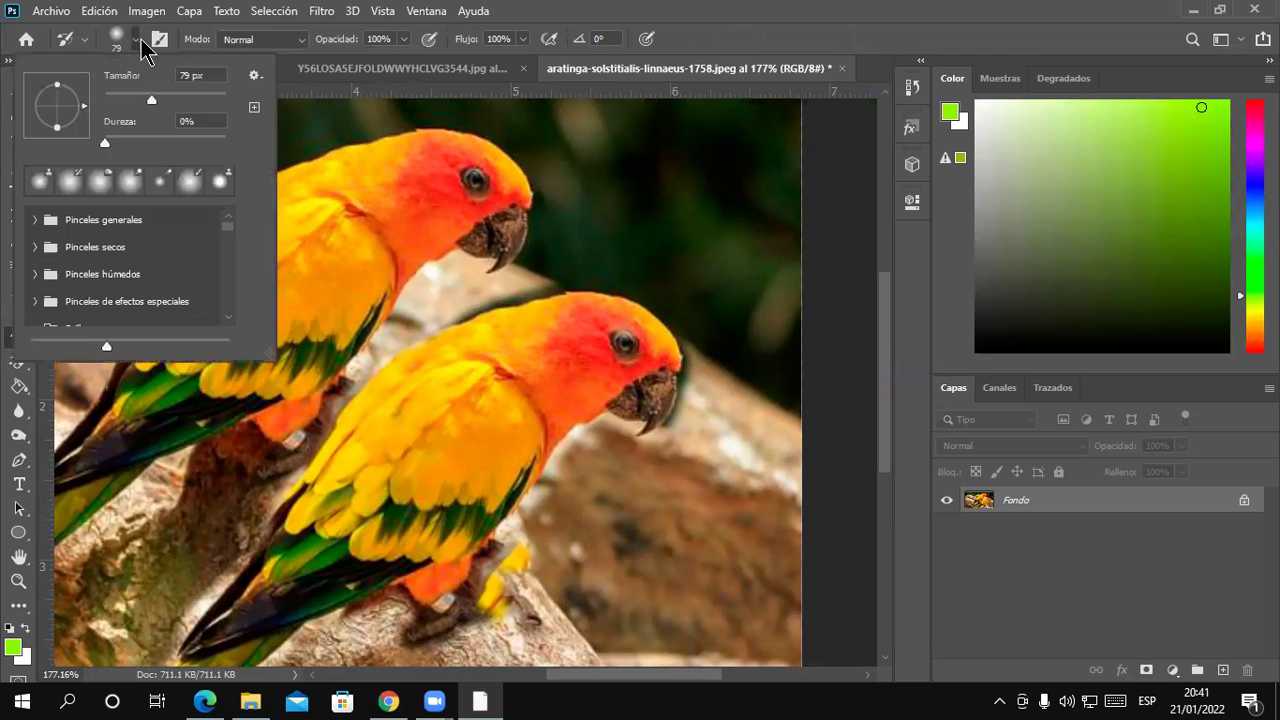
pyautogui.moveTo(151, 100); pyautogui.dragTo(113, 100)
pyautogui.moveTo(104, 143); pyautogui.dragTo(169, 152)
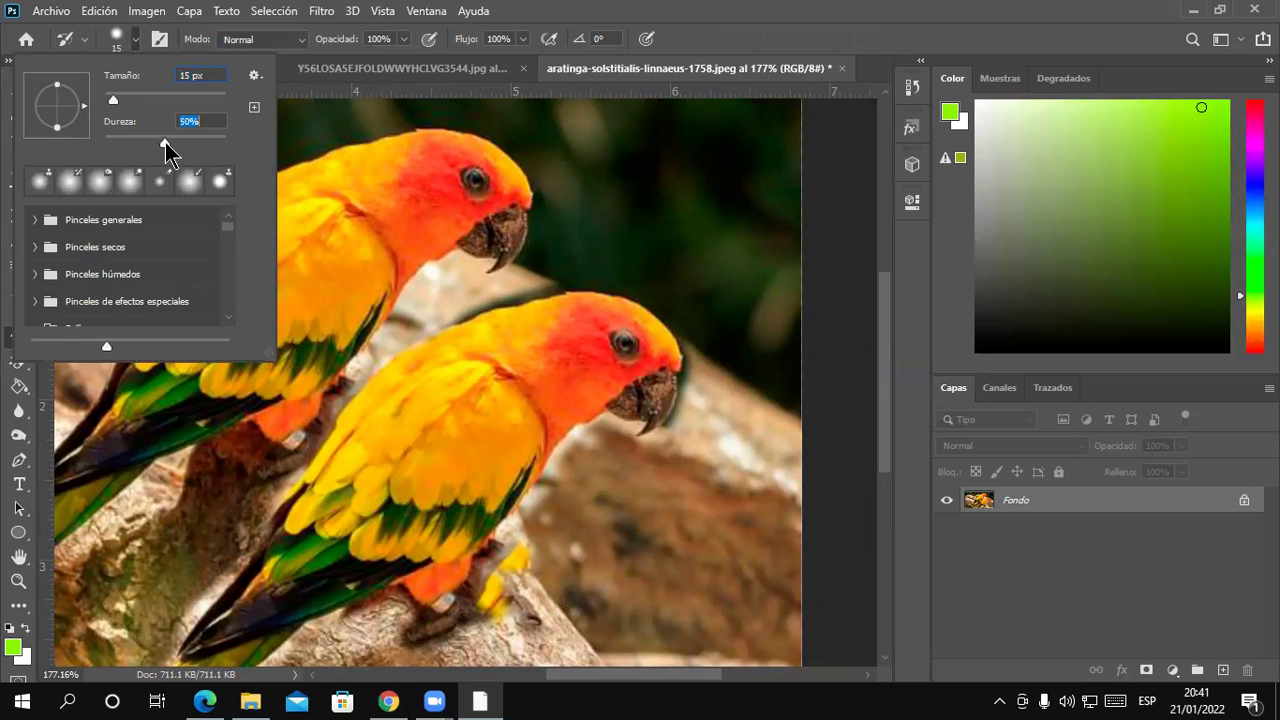
pyautogui.click(559, 276)
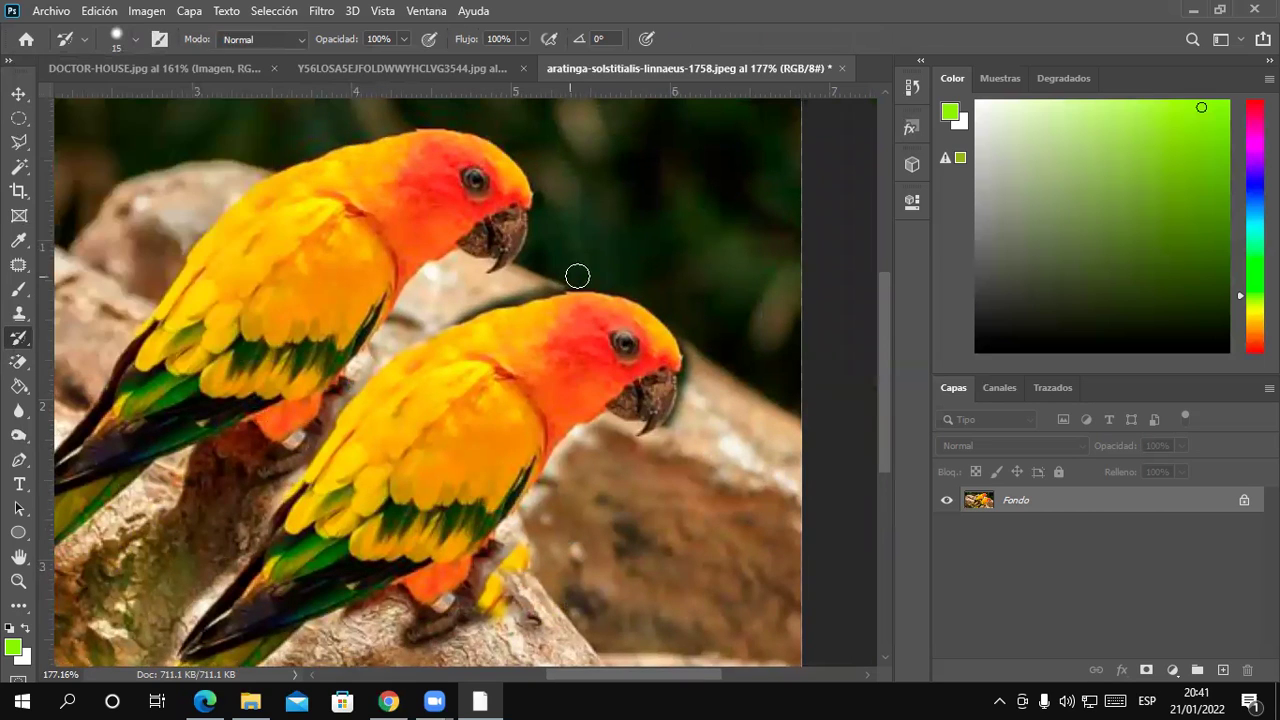
pyautogui.moveTo(577, 276)
pyautogui.mouseDown()
pyautogui.moveTo(457, 294)
pyautogui.moveTo(557, 280)
pyautogui.moveTo(538, 284)
pyautogui.moveTo(674, 303)
pyautogui.moveTo(562, 290)
pyautogui.mouseUp()
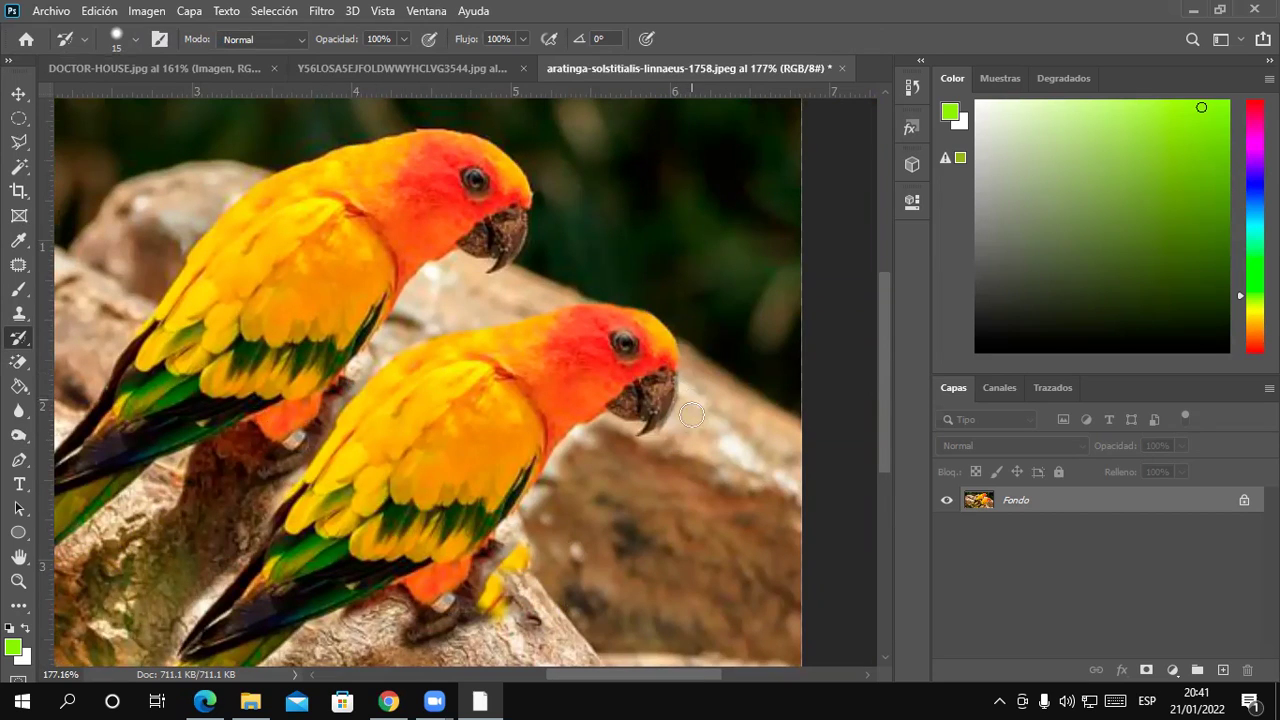
pyautogui.moveTo(522, 556)
pyautogui.mouseDown()
pyautogui.moveTo(499, 596)
pyautogui.moveTo(484, 579)
pyautogui.mouseUp()
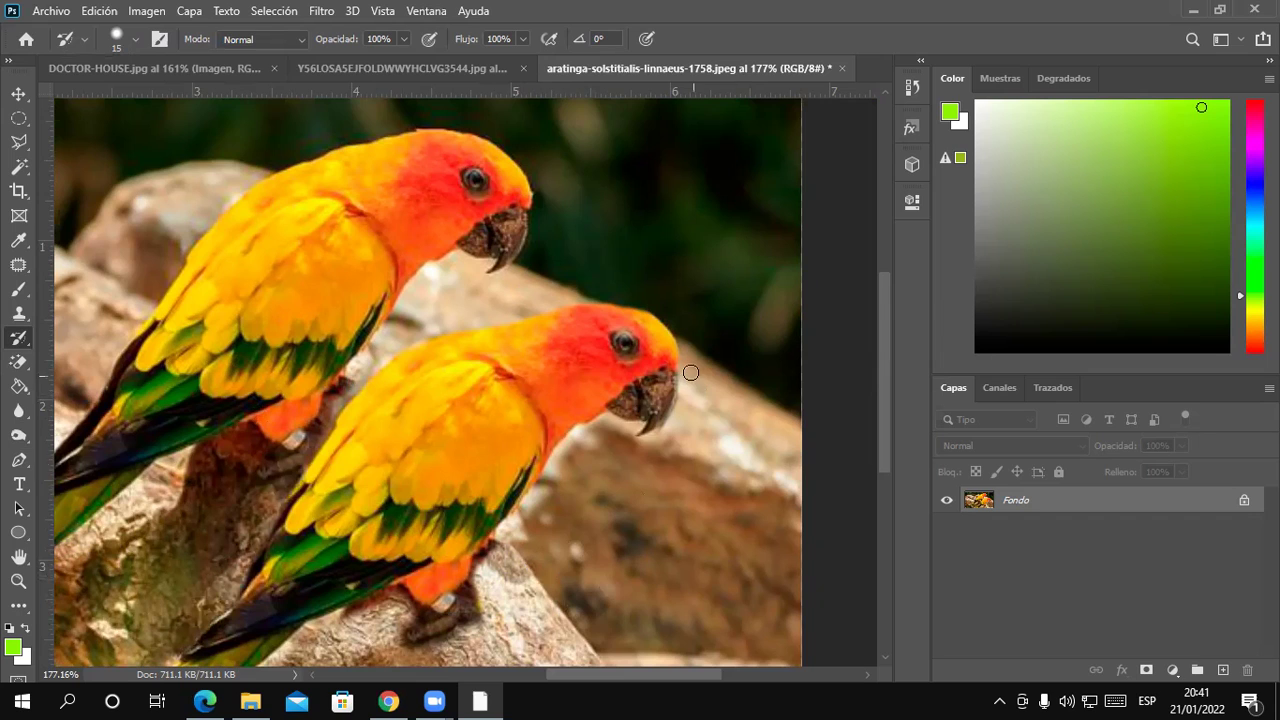
# Bring Google Chrome to the front with a new tab
pyautogui.scroll(-3, 773, 479)
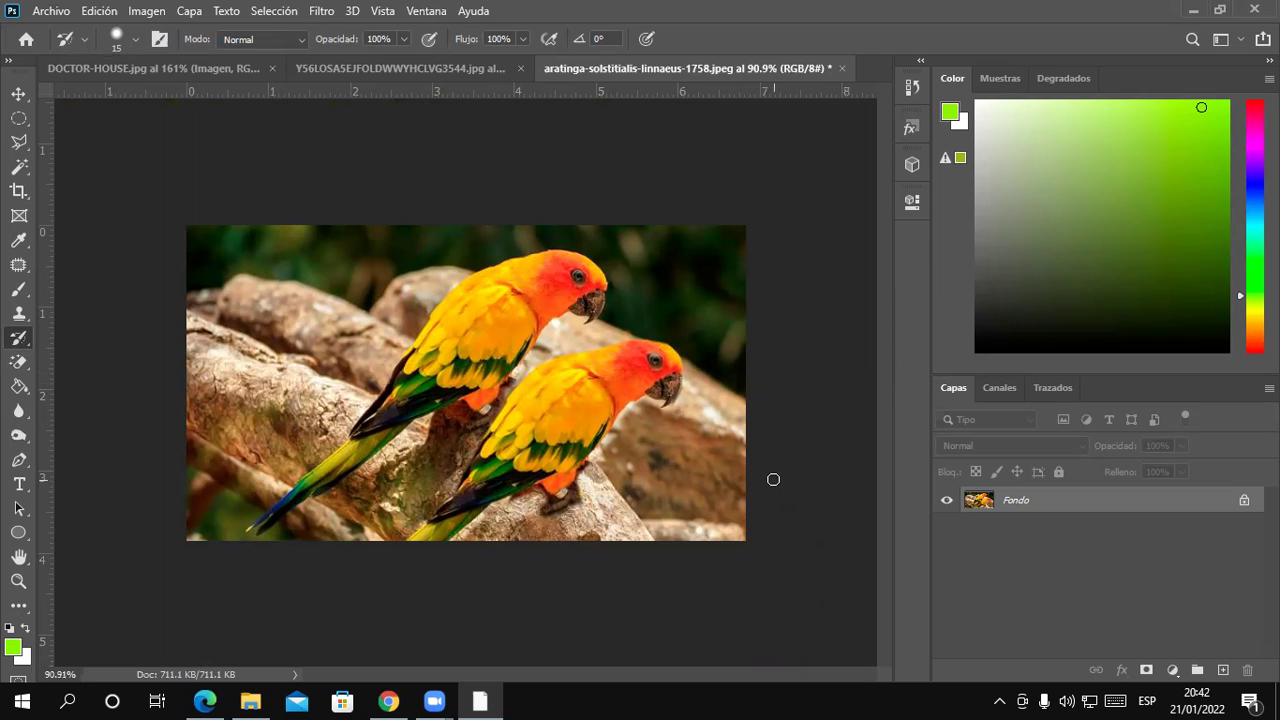
pyautogui.click(390, 700)
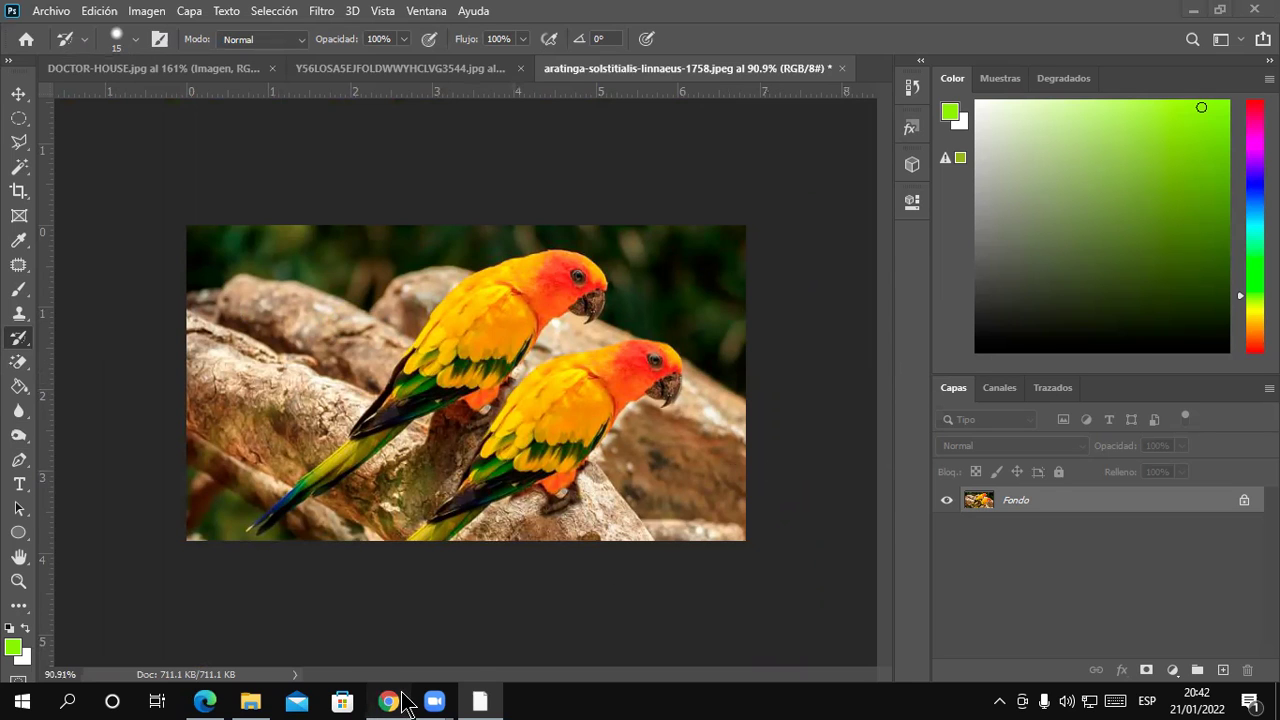
pyautogui.click(908, 17)
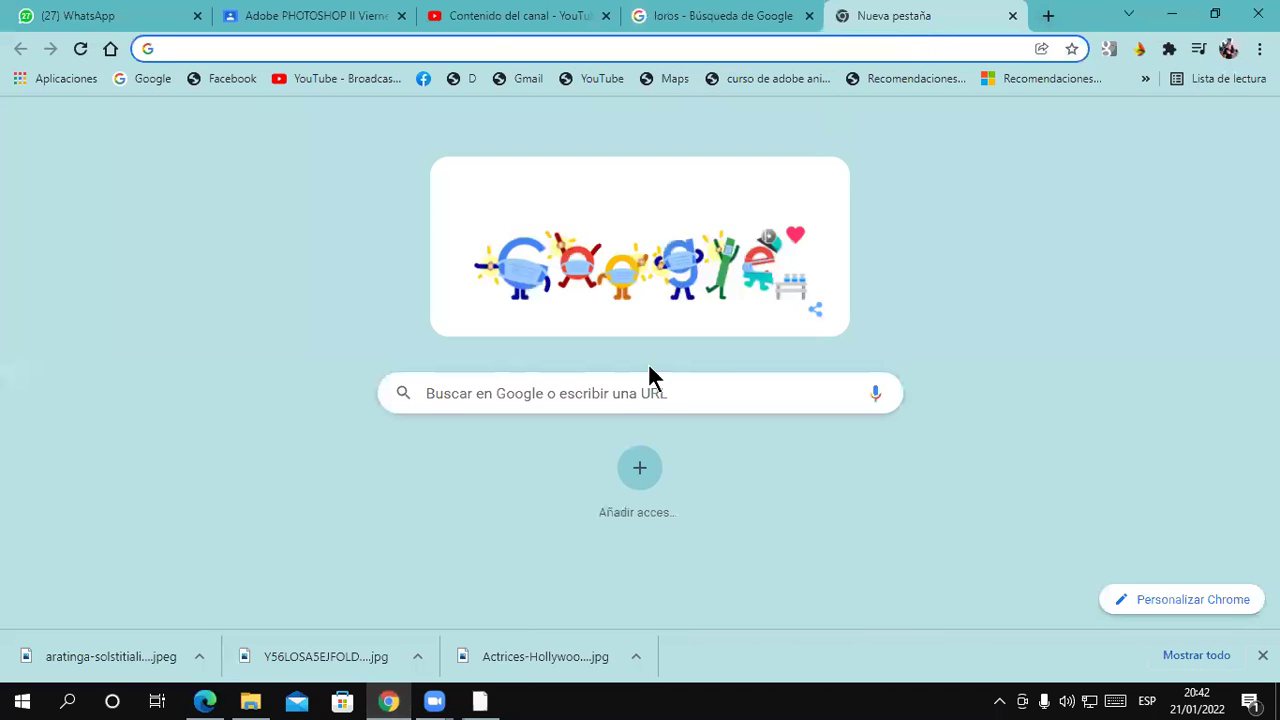
# Search Google for 'mujer con lonar' and show the image results
pyautogui.click(615, 392)
pyautogui.write('mujer con lonar')
pyautogui.press('Return')
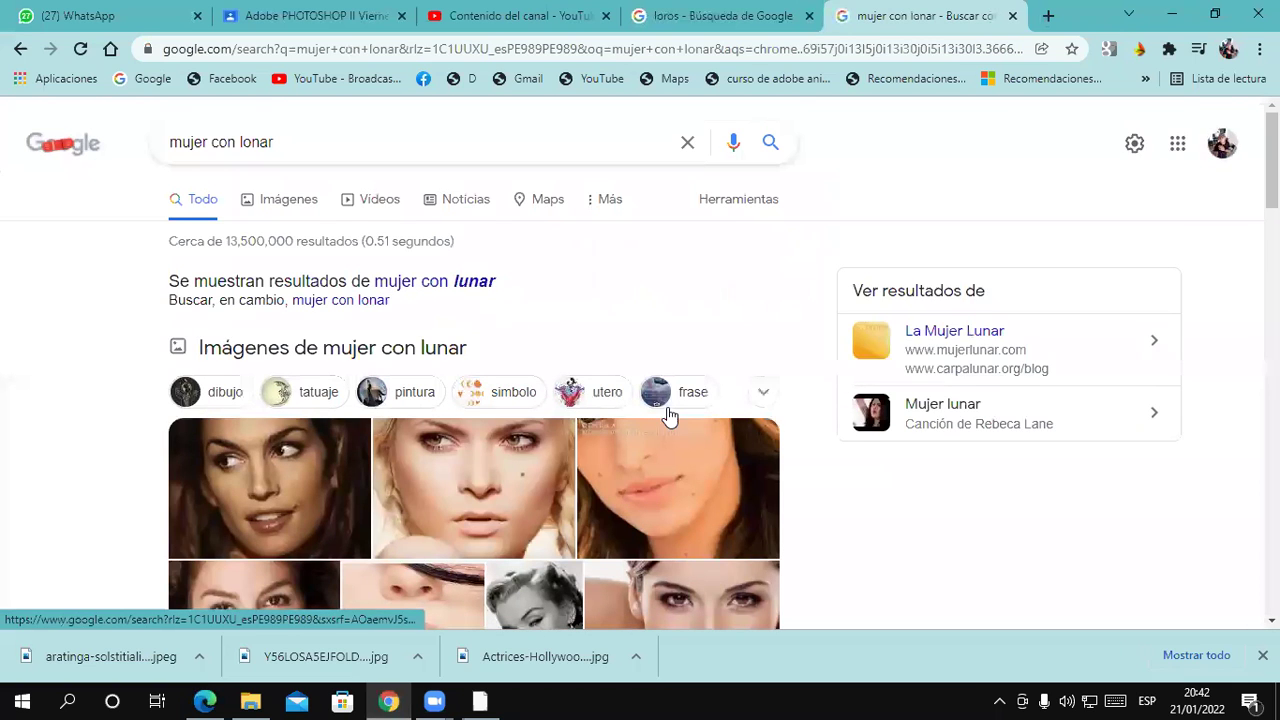
pyautogui.scroll(-1, 669, 414)
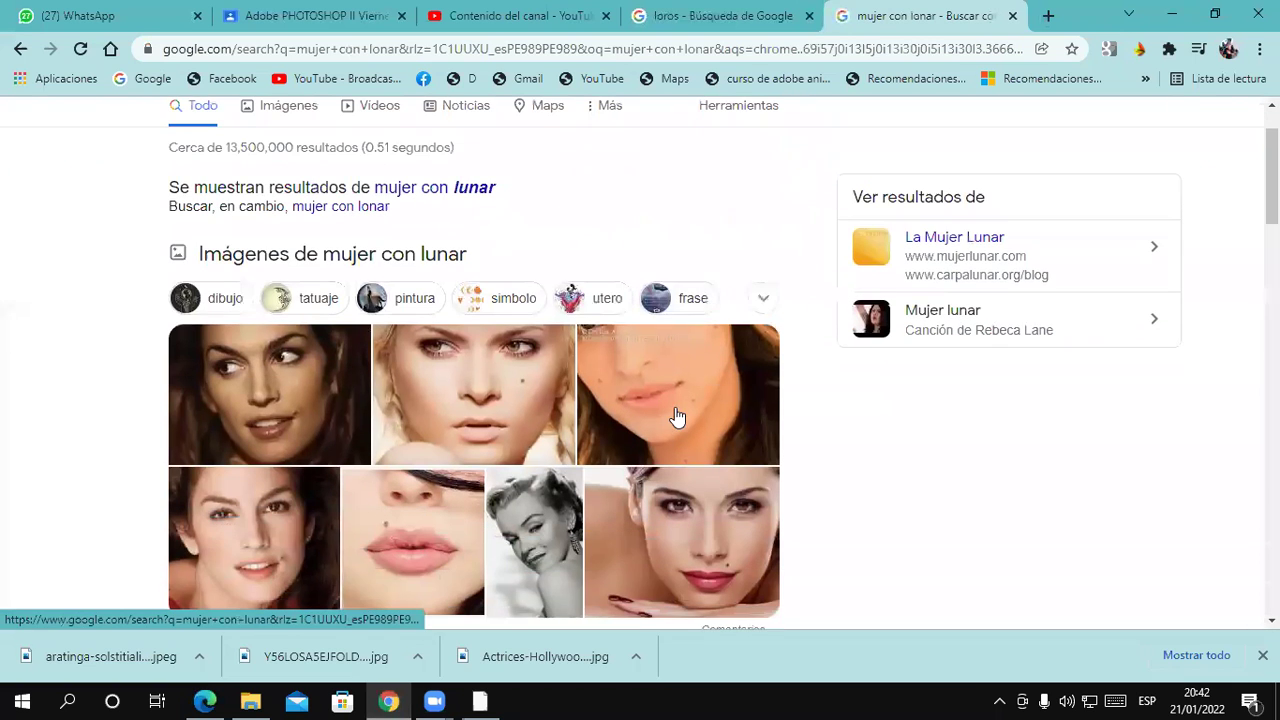
pyautogui.click(255, 530)
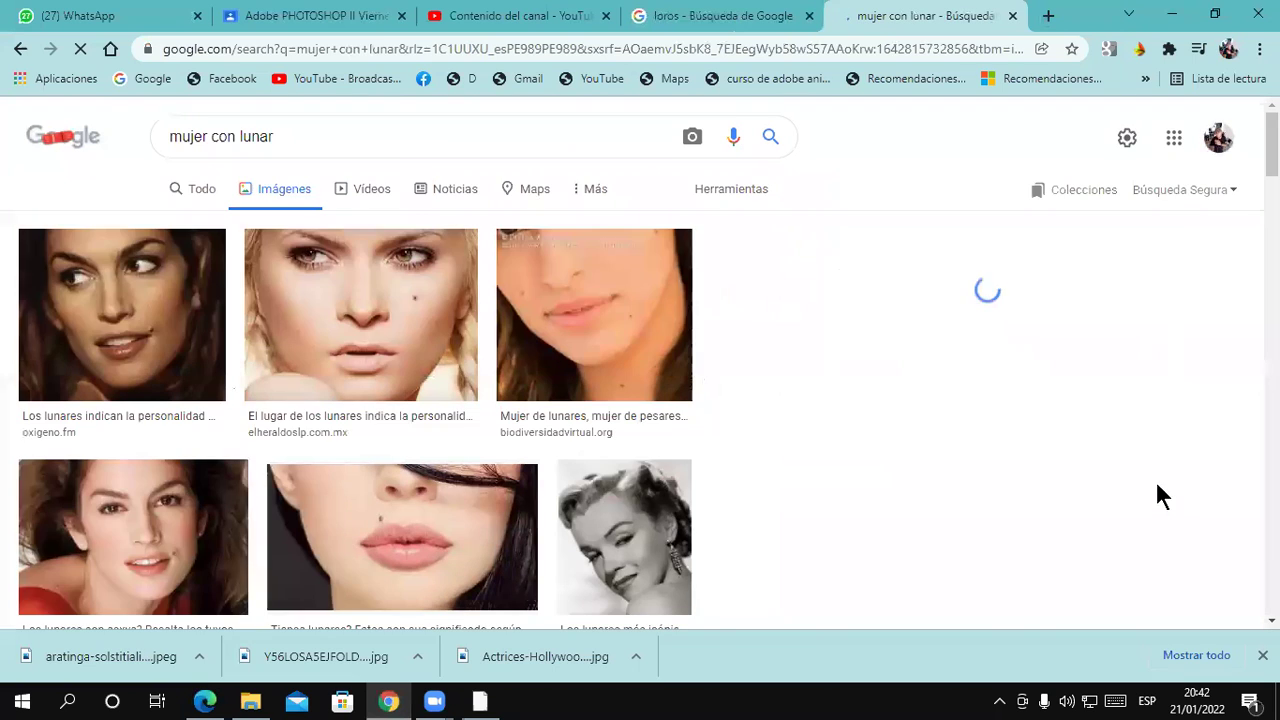
# Save a portrait of a woman with a mole beside her mouth to the desktop
pyautogui.click(493, 458)
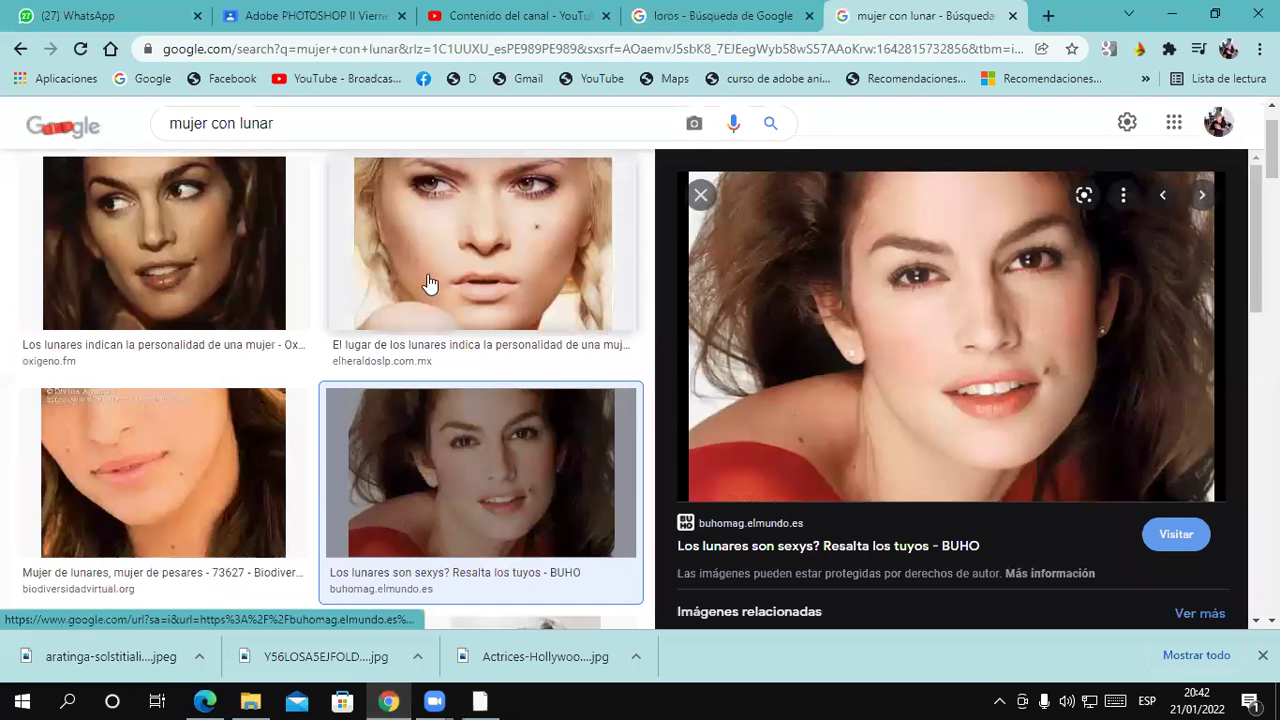
pyautogui.rightClick(1062, 362)
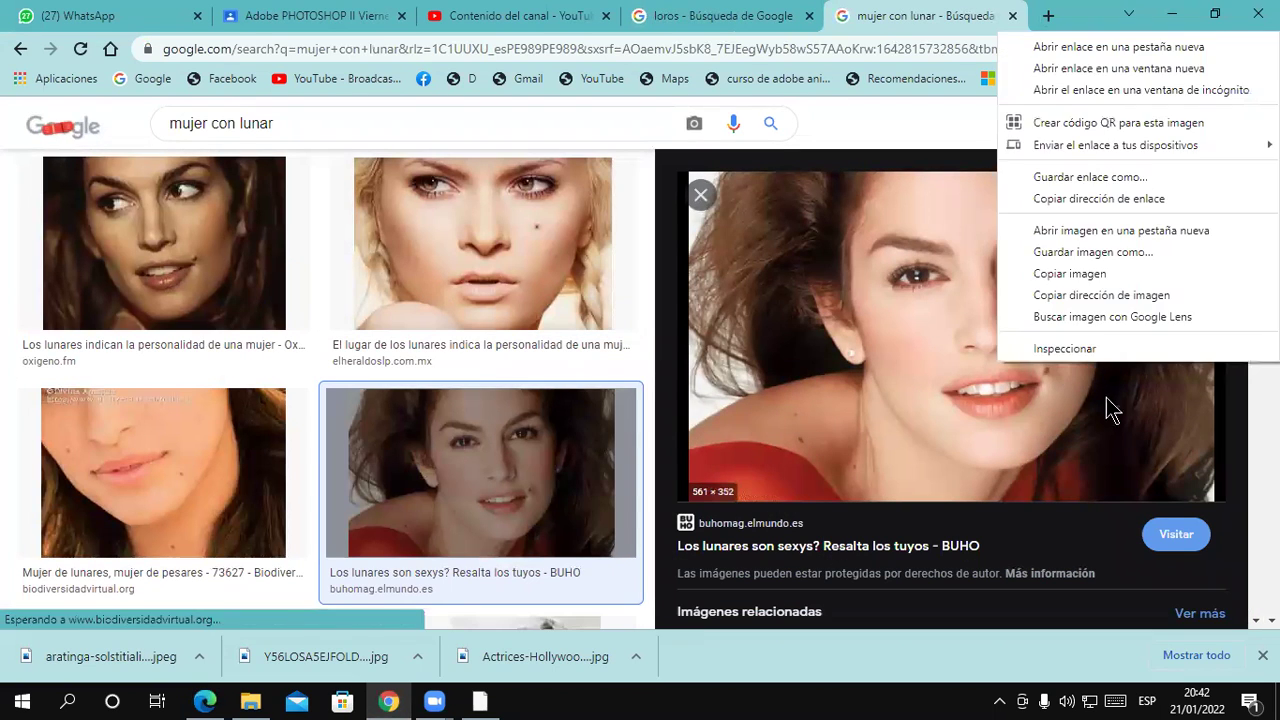
pyautogui.click(1090, 254)
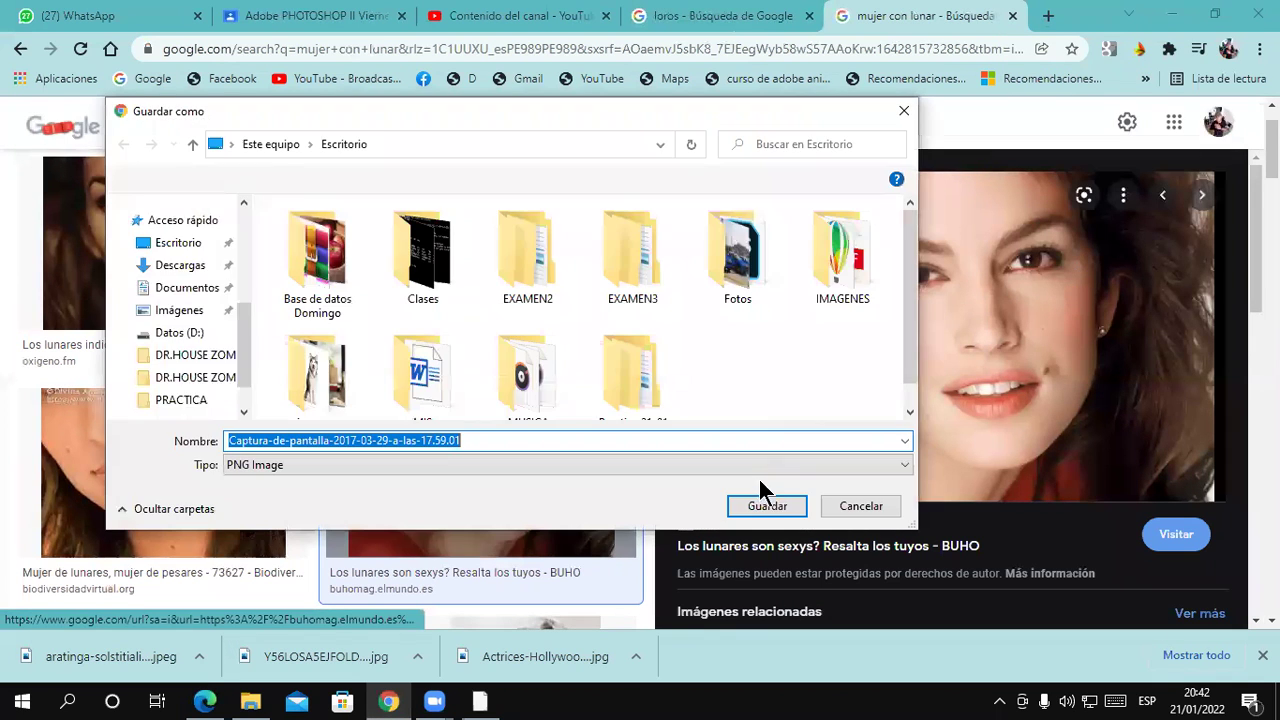
pyautogui.click(767, 506)
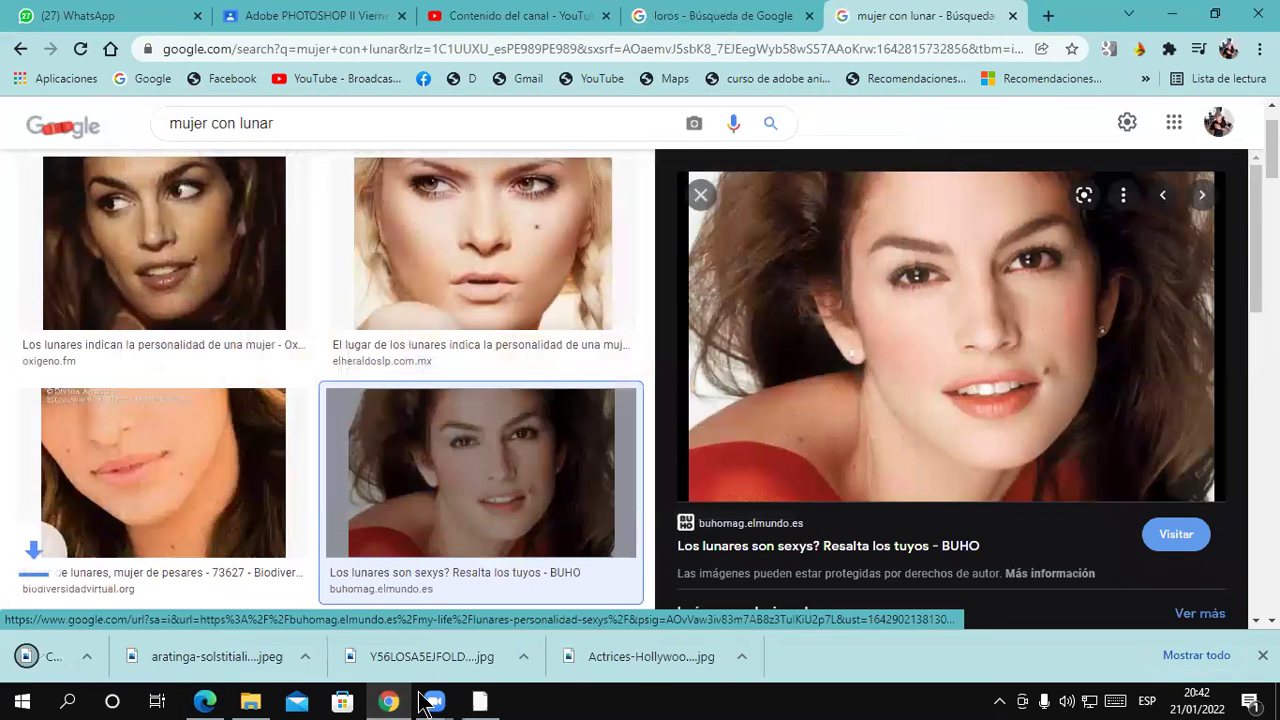
pyautogui.click(482, 701)
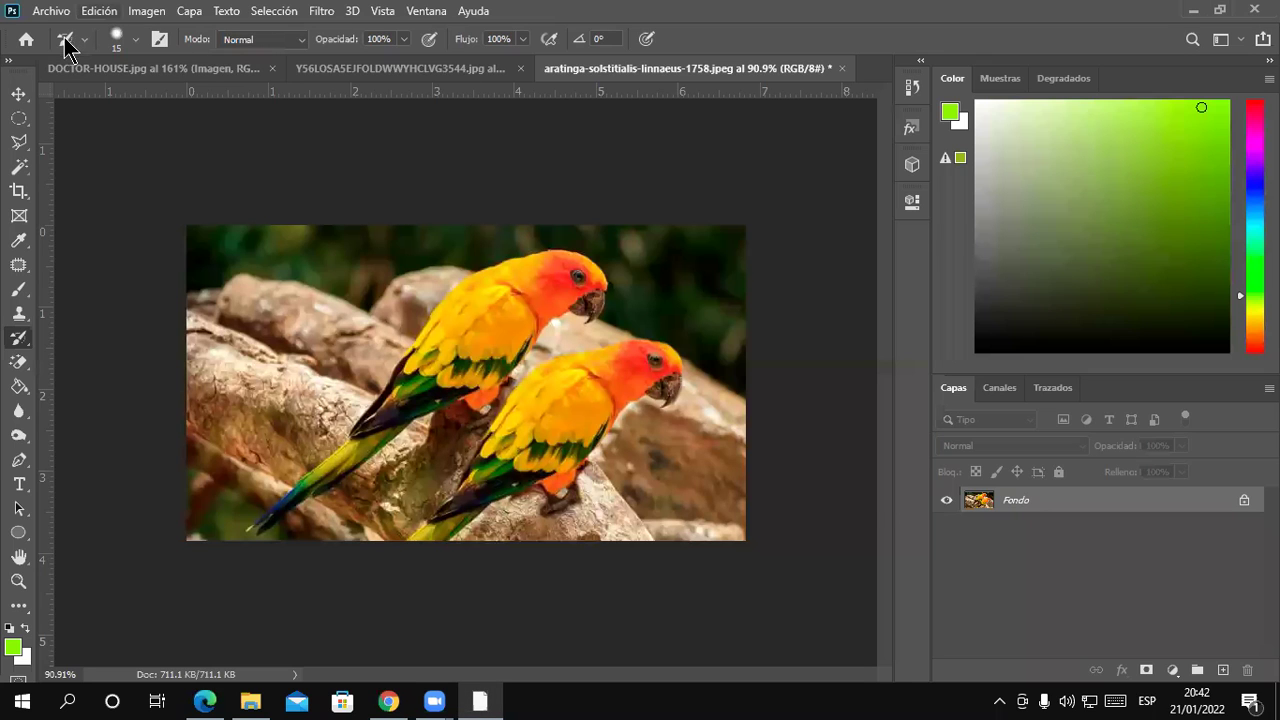
# Open Captura-de-pantalla-2017-03-29-a-las-17.59.01.png in Photoshop, then return to the parrot image
pyautogui.hotkey('ctrl', 'o')
pyautogui.moveTo(888, 233); pyautogui.dragTo(876, 319)
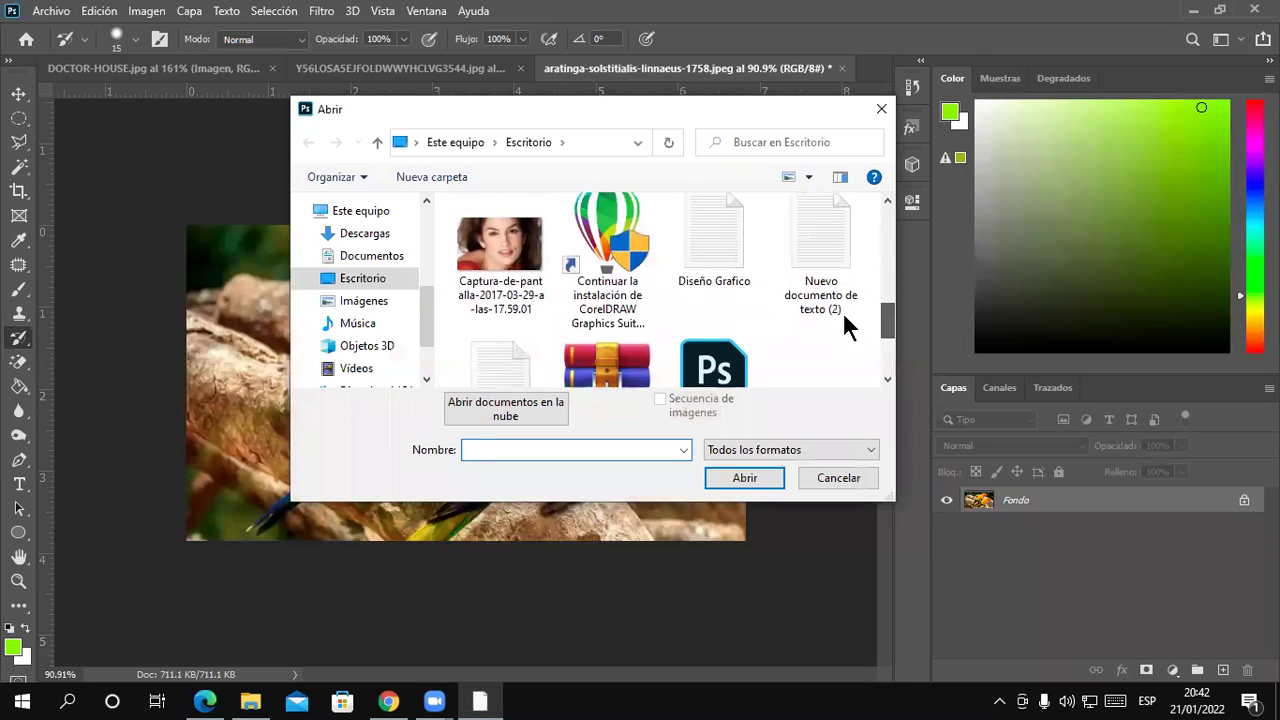
pyautogui.doubleClick(478, 236)
pyautogui.click(717, 357)
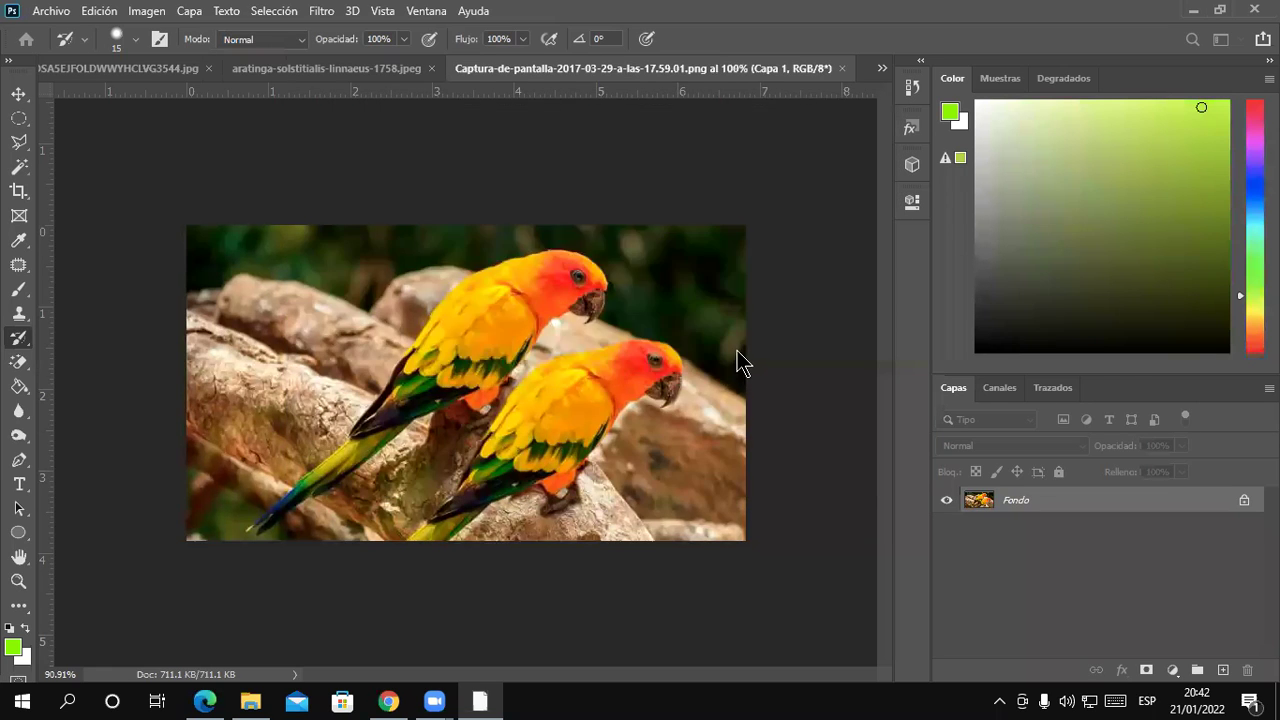
pyautogui.scroll(2, 566, 351)
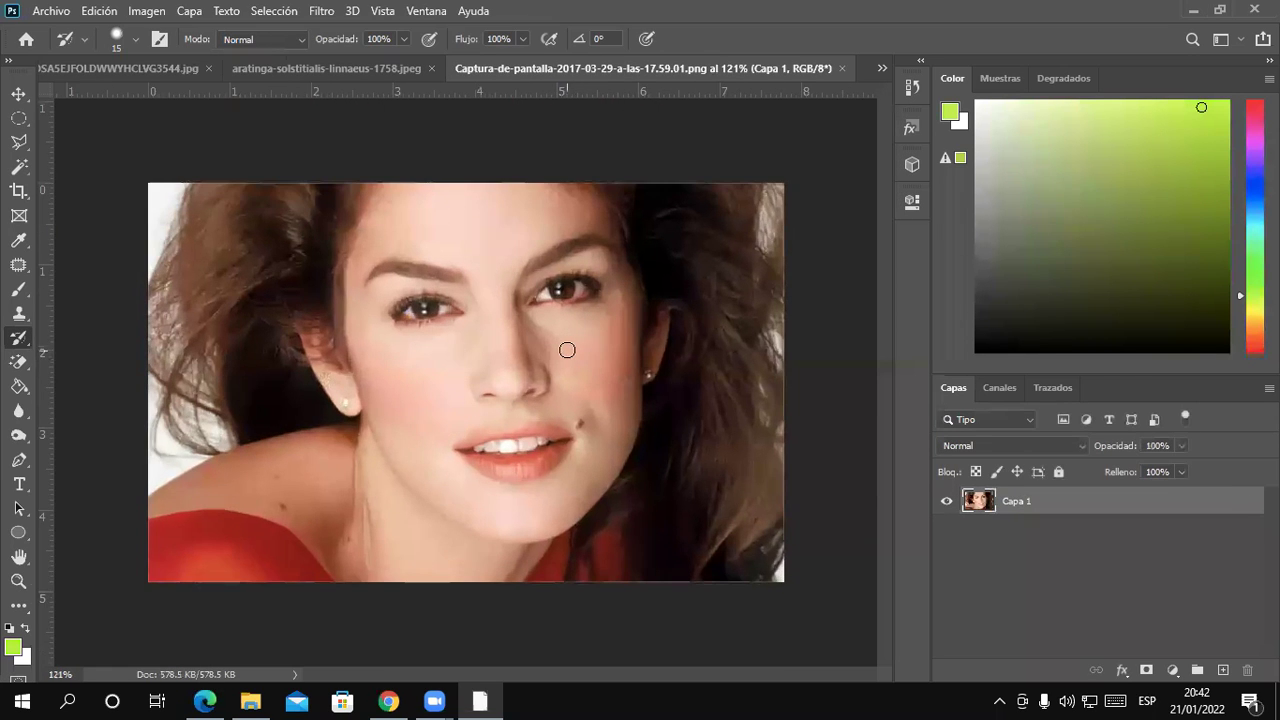
pyautogui.scroll(2, 671, 458)
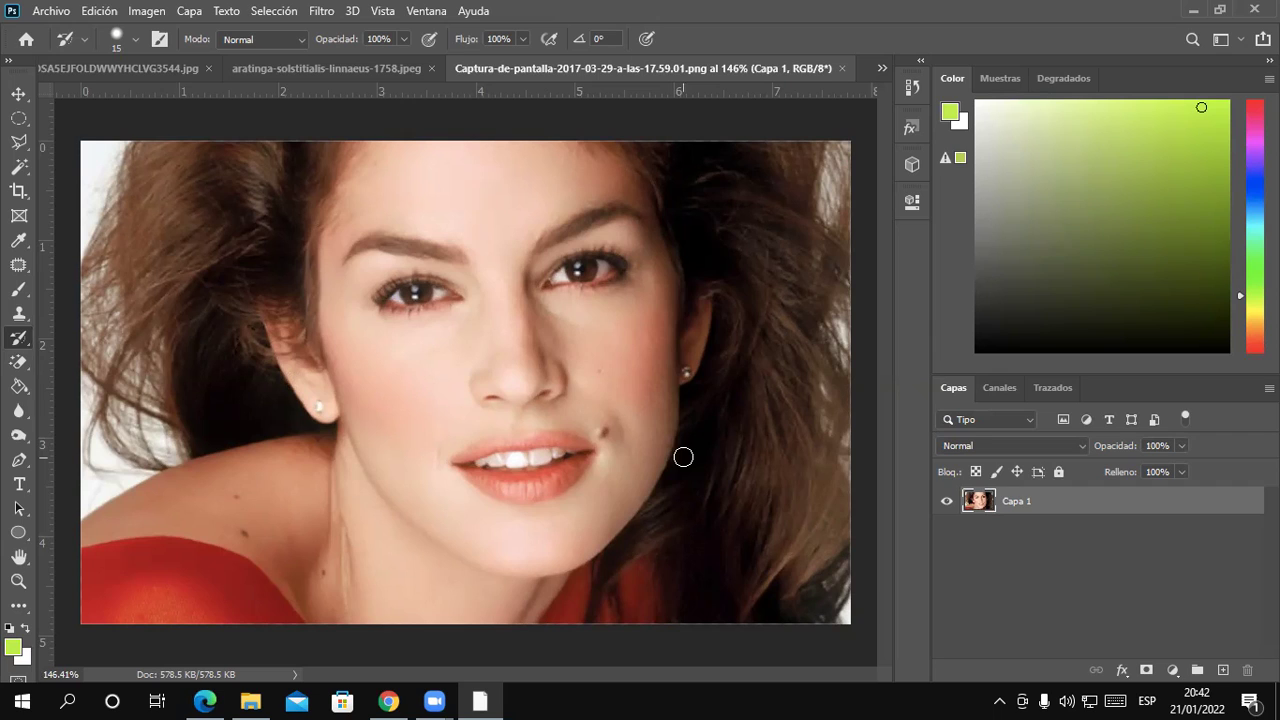
pyautogui.click(335, 69)
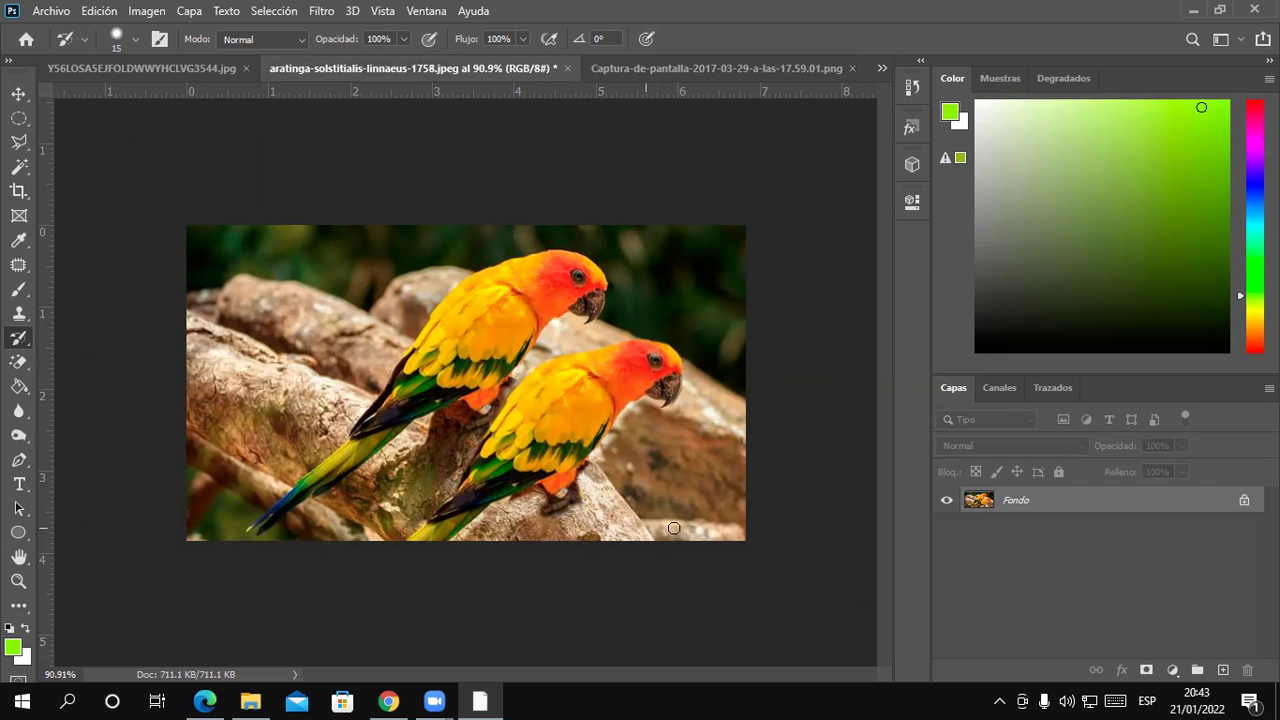
# Switch between the portrait and parakeet tabs, ending on the Captura-de-pantalla portrait
pyautogui.click(680, 69)
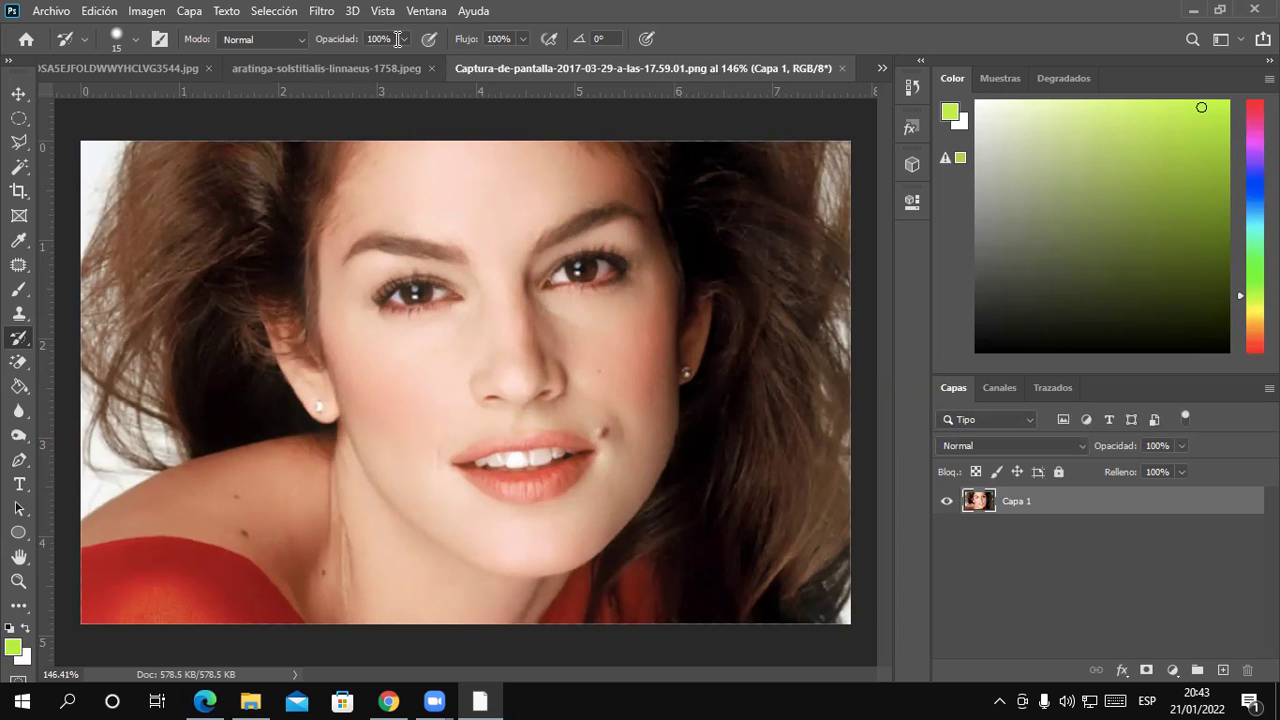
pyautogui.click(366, 70)
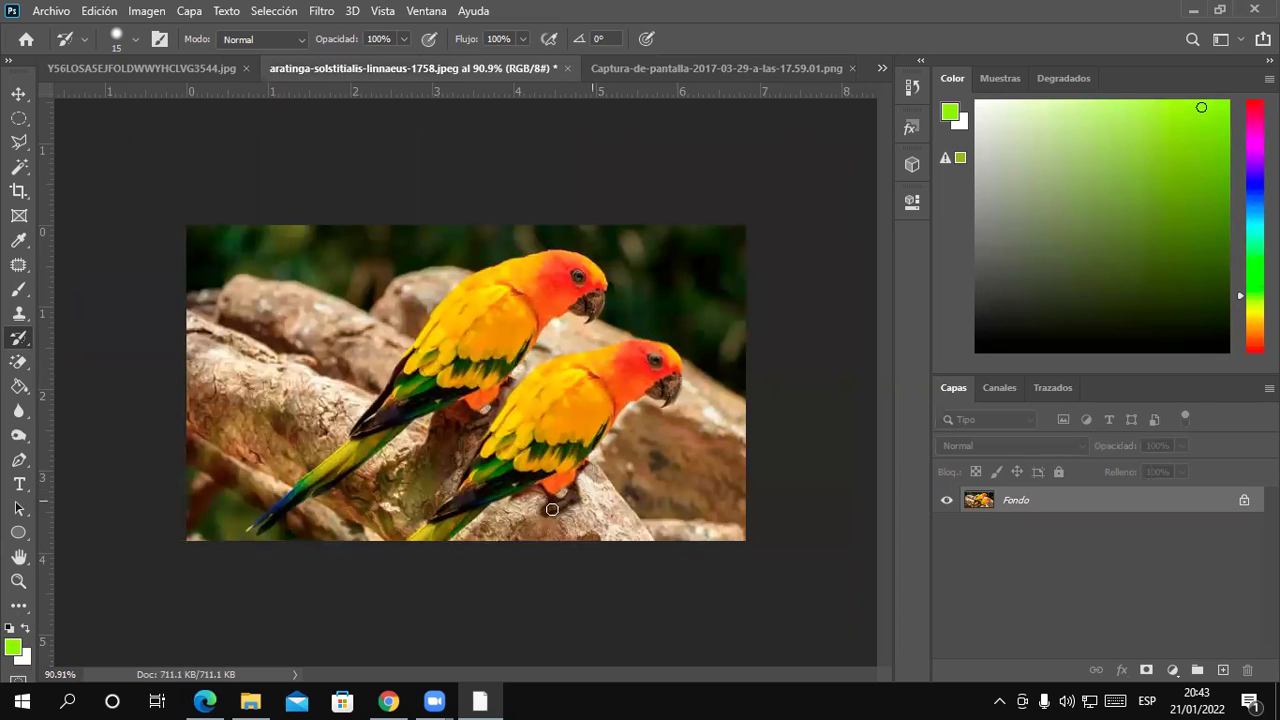
pyautogui.click(710, 70)
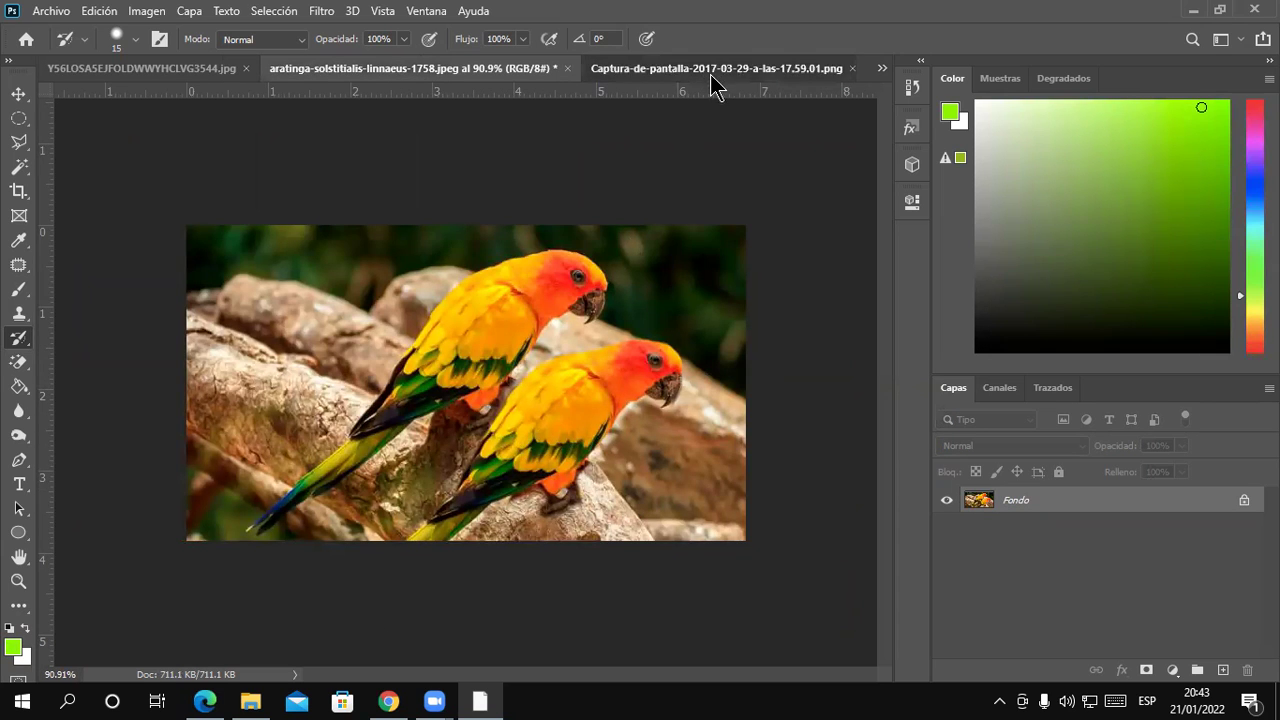
# Zoom the portrait to about 285% so the mole by the lip fills the view
pyautogui.scroll(2, 698, 470)
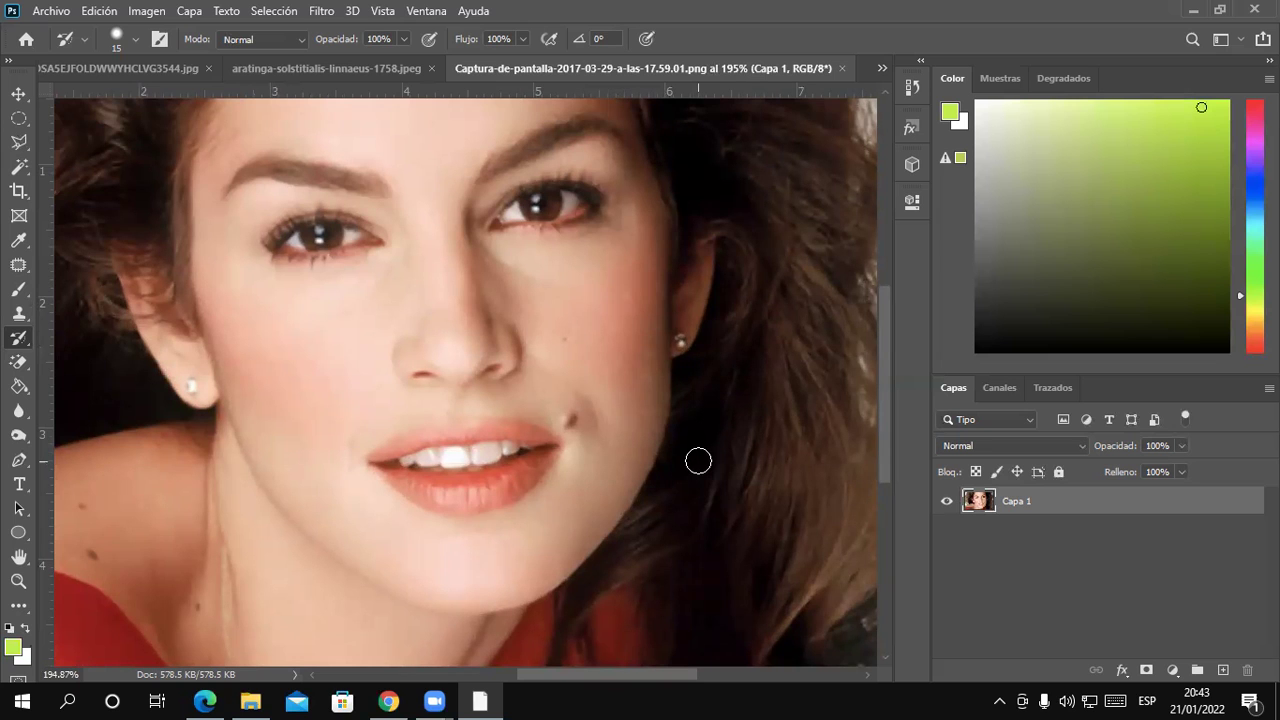
pyautogui.scroll(-1, 685, 435)
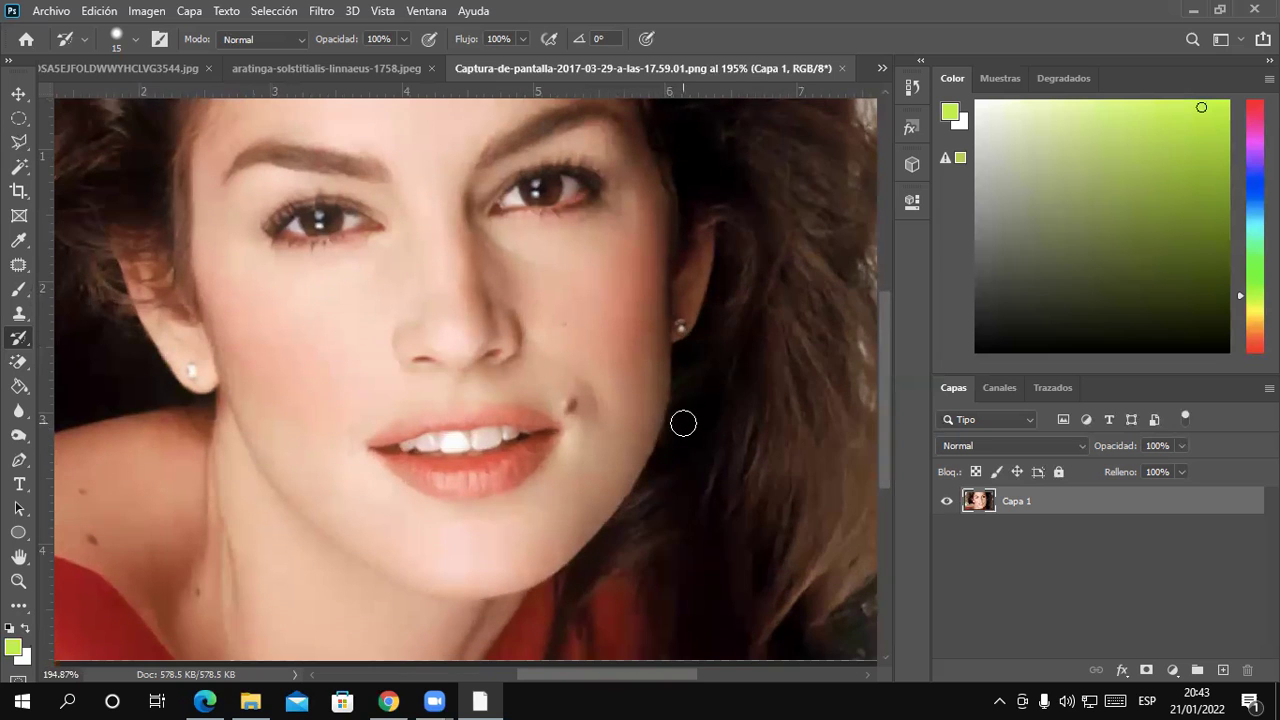
pyautogui.scroll(2, 683, 424)
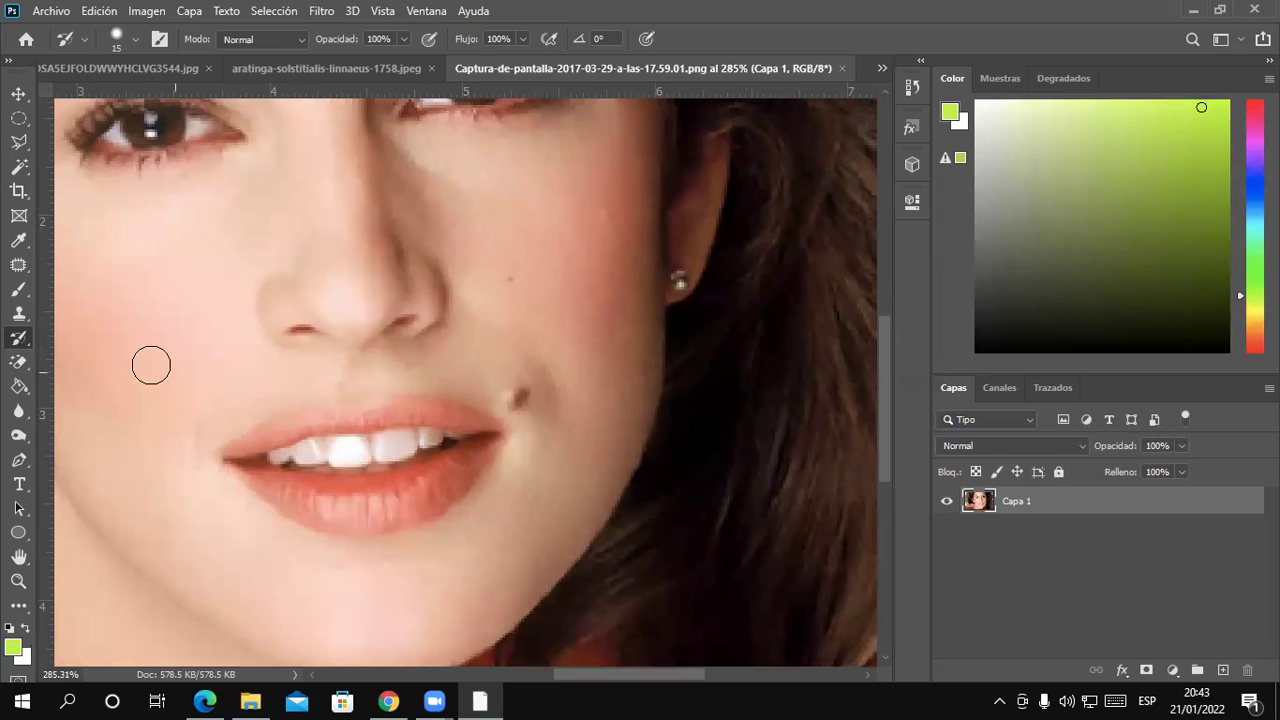
# Switch to the Clone Stamp, undo the stray nose paint, and set a 12 px, 0% hardness brush
pyautogui.click(24, 315)
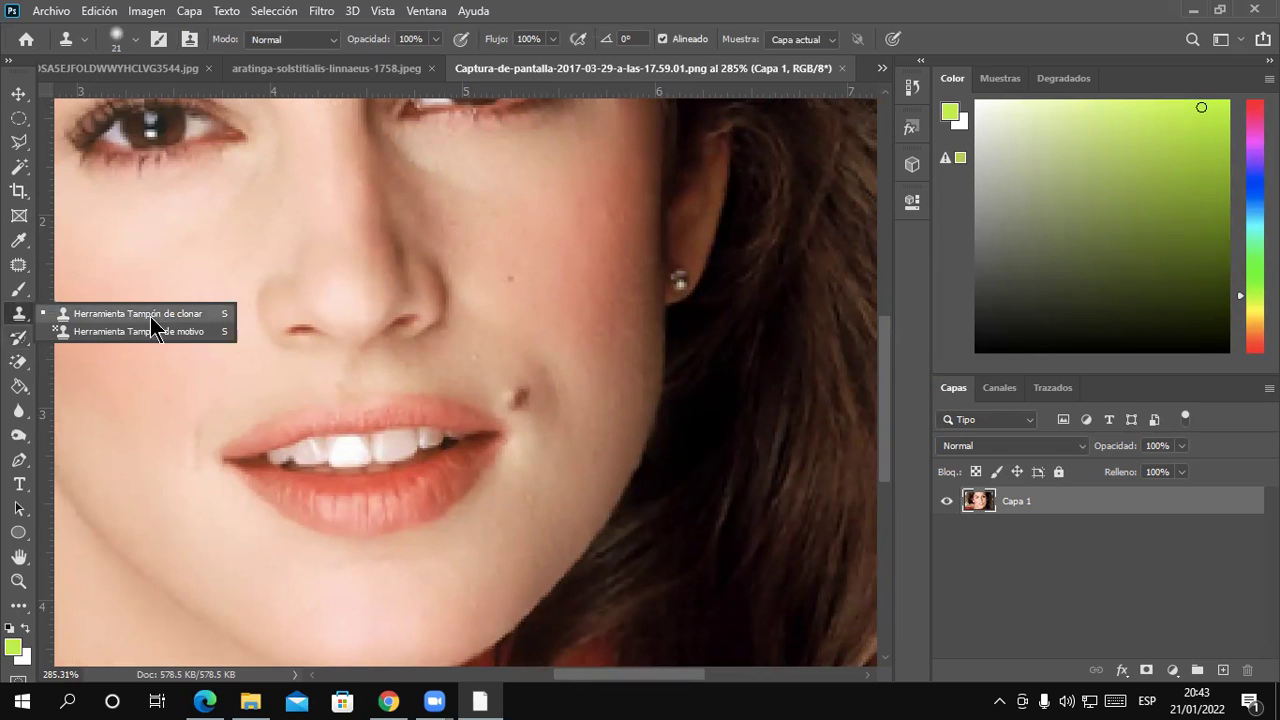
pyautogui.hotkey('ctrl', 'z')
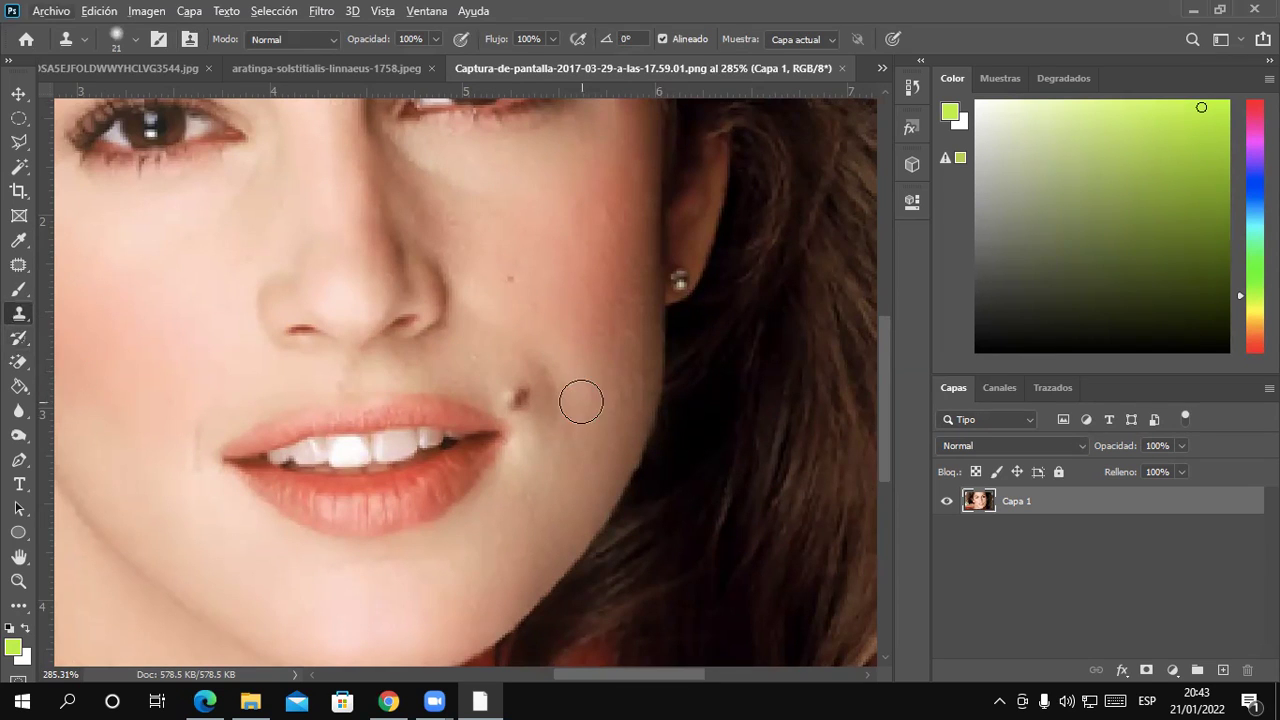
pyautogui.click(135, 39)
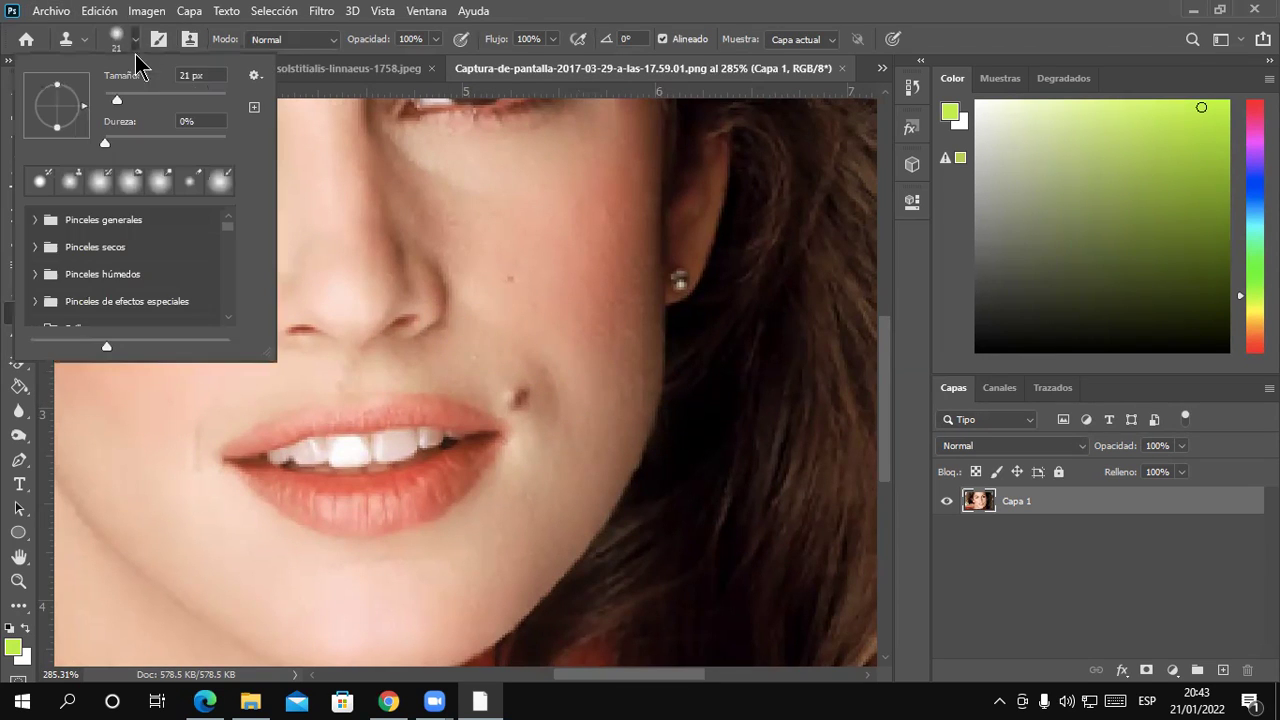
pyautogui.moveTo(118, 100); pyautogui.dragTo(114, 100)
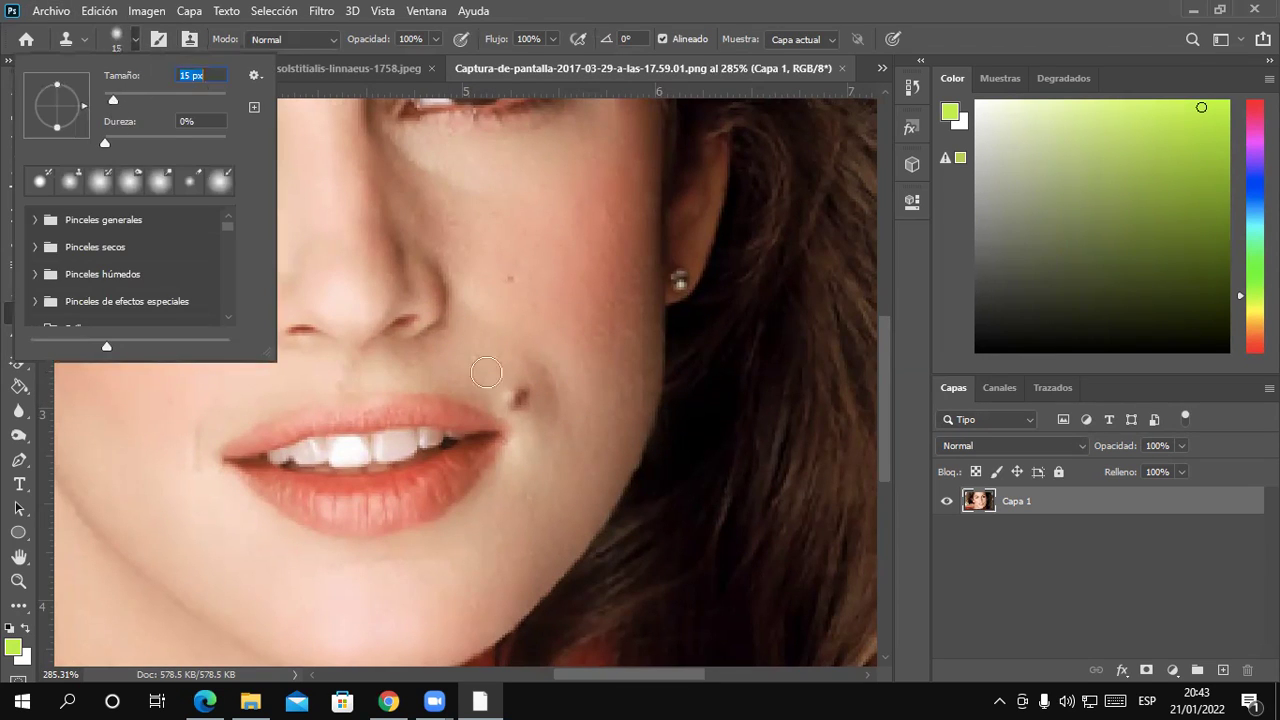
pyautogui.moveTo(115, 100); pyautogui.dragTo(111, 100)
# Sample clean skin beside the mole and start painting it over the mole
pyautogui.keyDown('alt'); pyautogui.click(557, 400); pyautogui.keyUp('alt')
pyautogui.moveTo(527, 386); pyautogui.dragTo(524, 423)
pyautogui.click(508, 392)
pyautogui.click(709, 410)
# Sample skin next to the mole and clone it over the mole and mouth corner
pyautogui.click(684, 21)
pyautogui.scroll(1, 526, 446)
pyautogui.scroll(1, 554, 429)
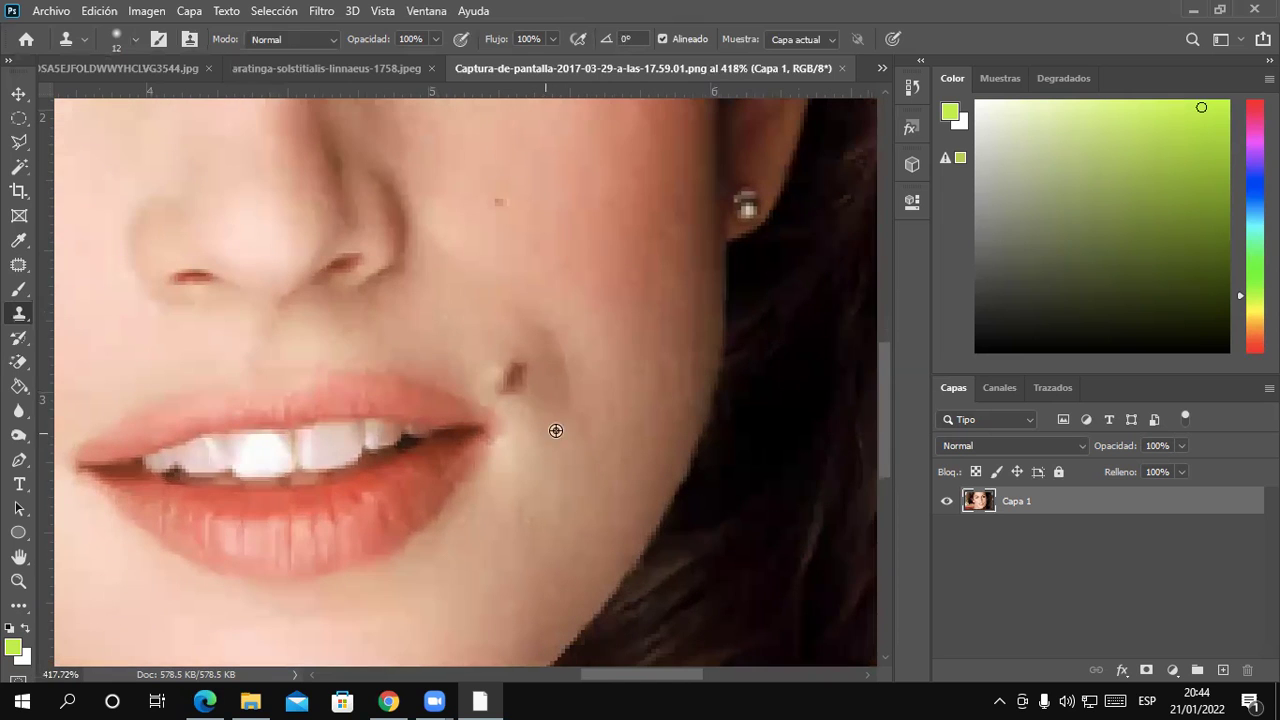
pyautogui.keyDown('alt'); pyautogui.click(510, 348); pyautogui.keyUp('alt')
pyautogui.click(493, 373)
pyautogui.click(505, 369)
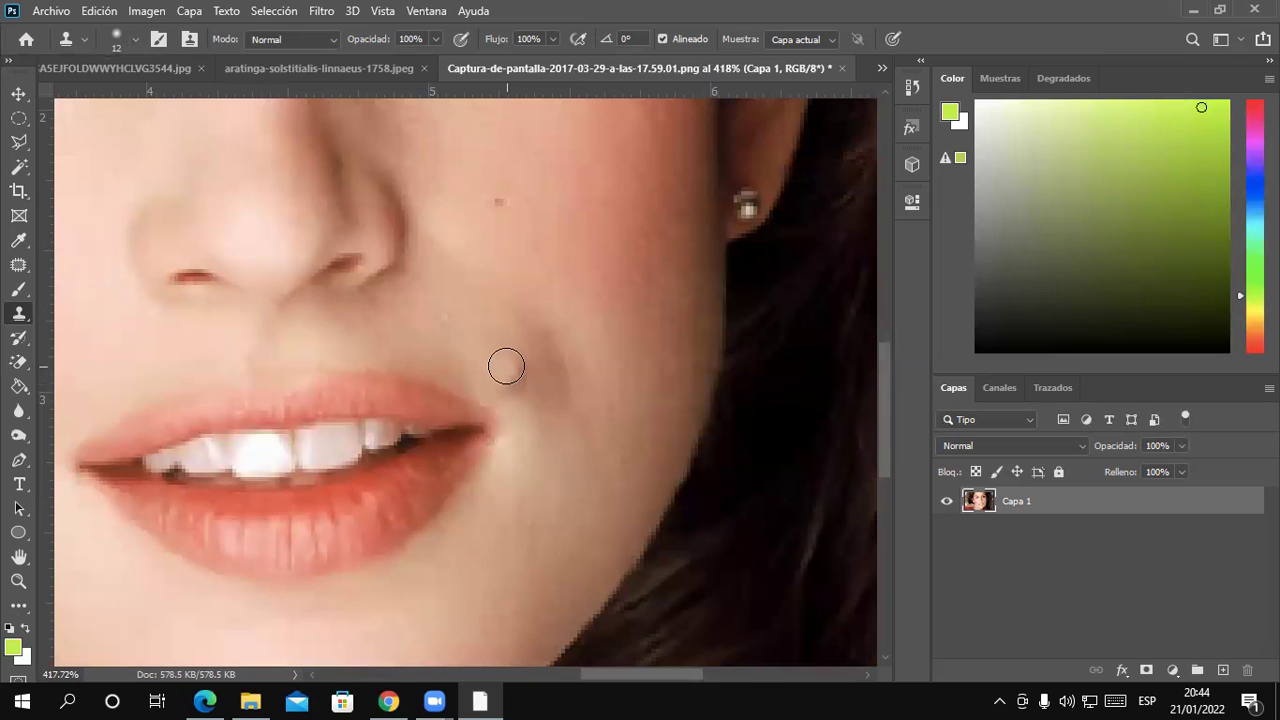
pyautogui.moveTo(510, 368); pyautogui.dragTo(516, 371)
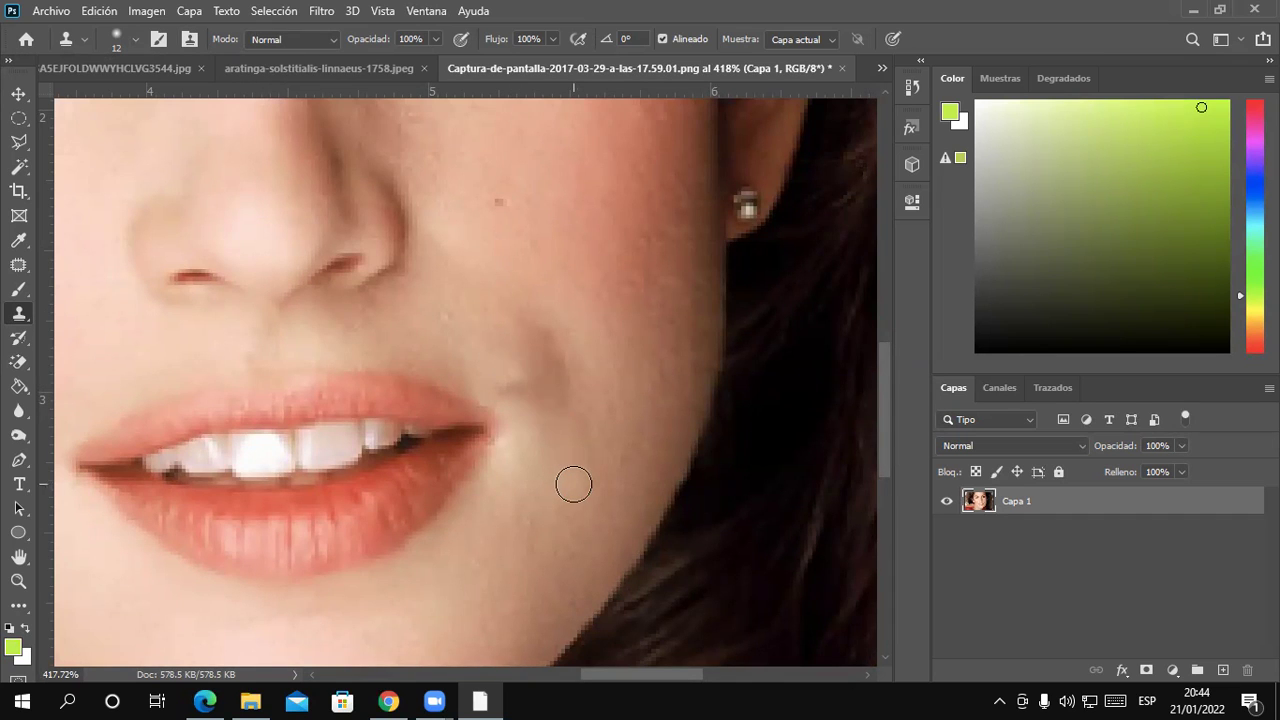
# Resample cheek skin and blend away the leftover smudge beside the mouth corner
pyautogui.keyDown('alt'); pyautogui.click(524, 413); pyautogui.keyUp('alt')
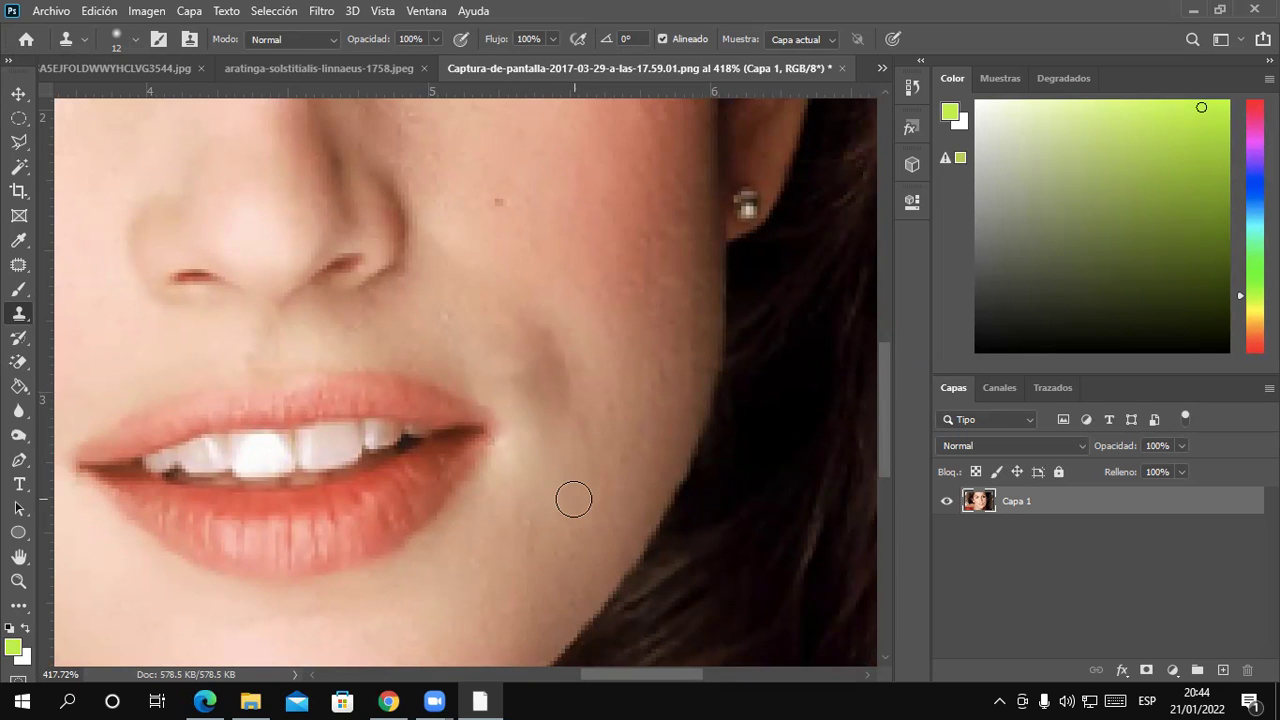
pyautogui.keyDown('alt'); pyautogui.click(535, 376); pyautogui.keyUp('alt')
pyautogui.keyDown('alt'); pyautogui.click(503, 367); pyautogui.keyUp('alt')
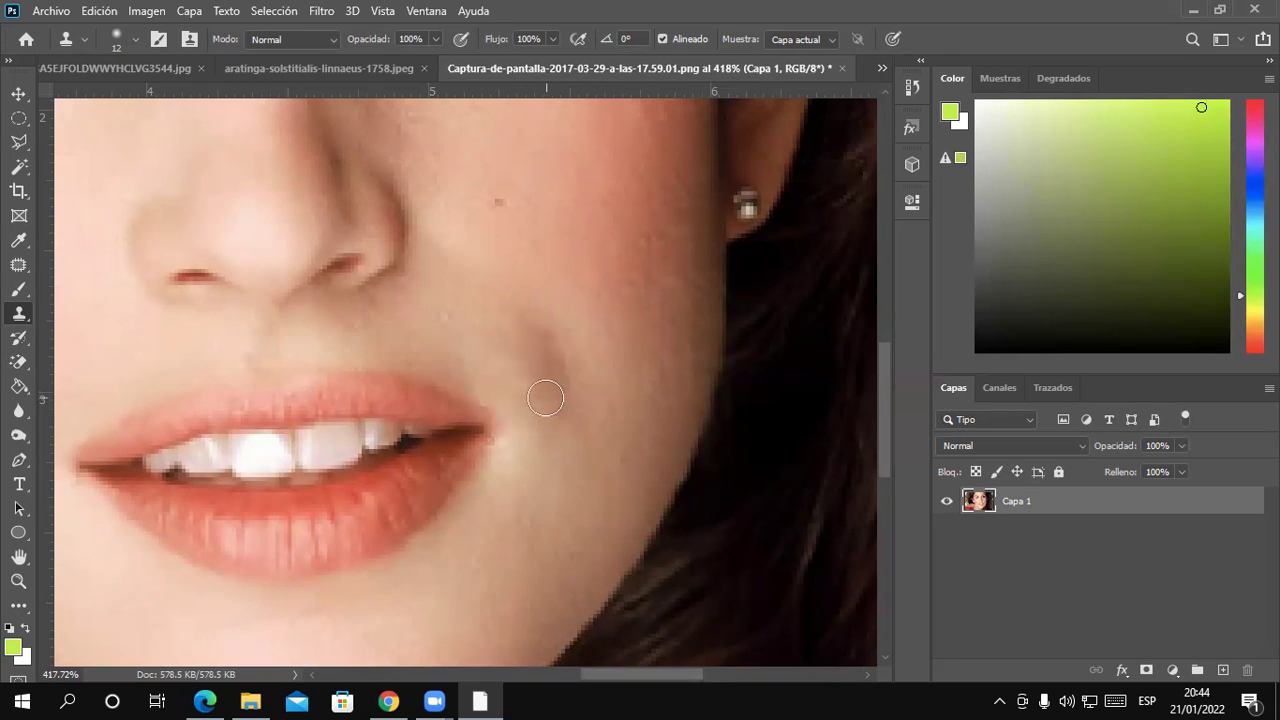
pyautogui.scroll(-2, 620, 471)
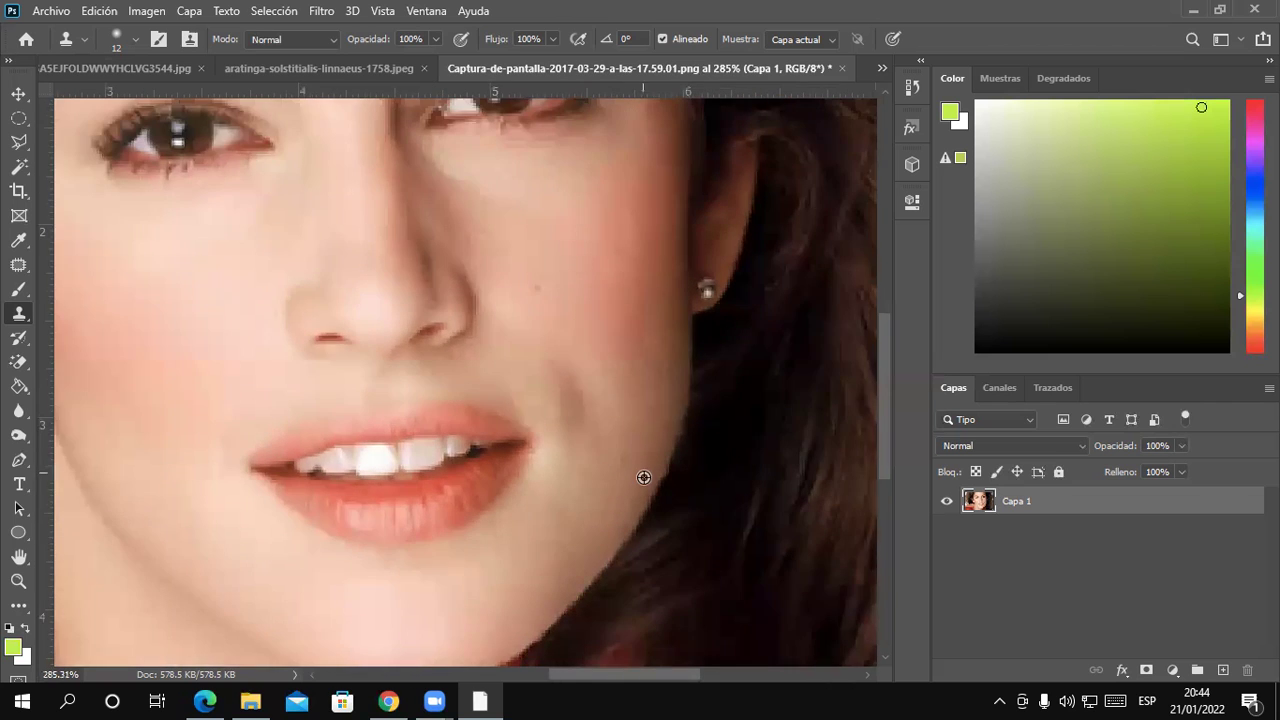
pyautogui.scroll(-3, 643, 477)
pyautogui.scroll(2, 653, 496)
pyautogui.scroll(2, 614, 449)
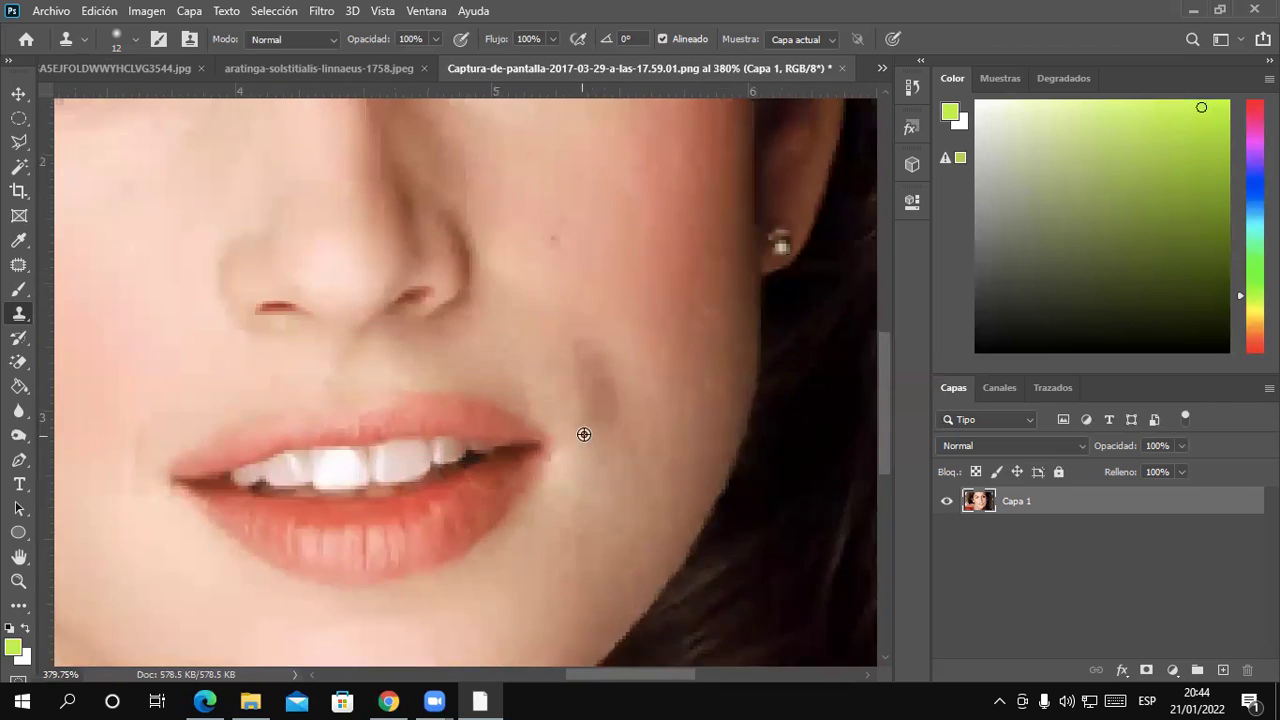
pyautogui.scroll(2, 583, 434)
pyautogui.scroll(1, 626, 443)
pyautogui.scroll(-1, 620, 445)
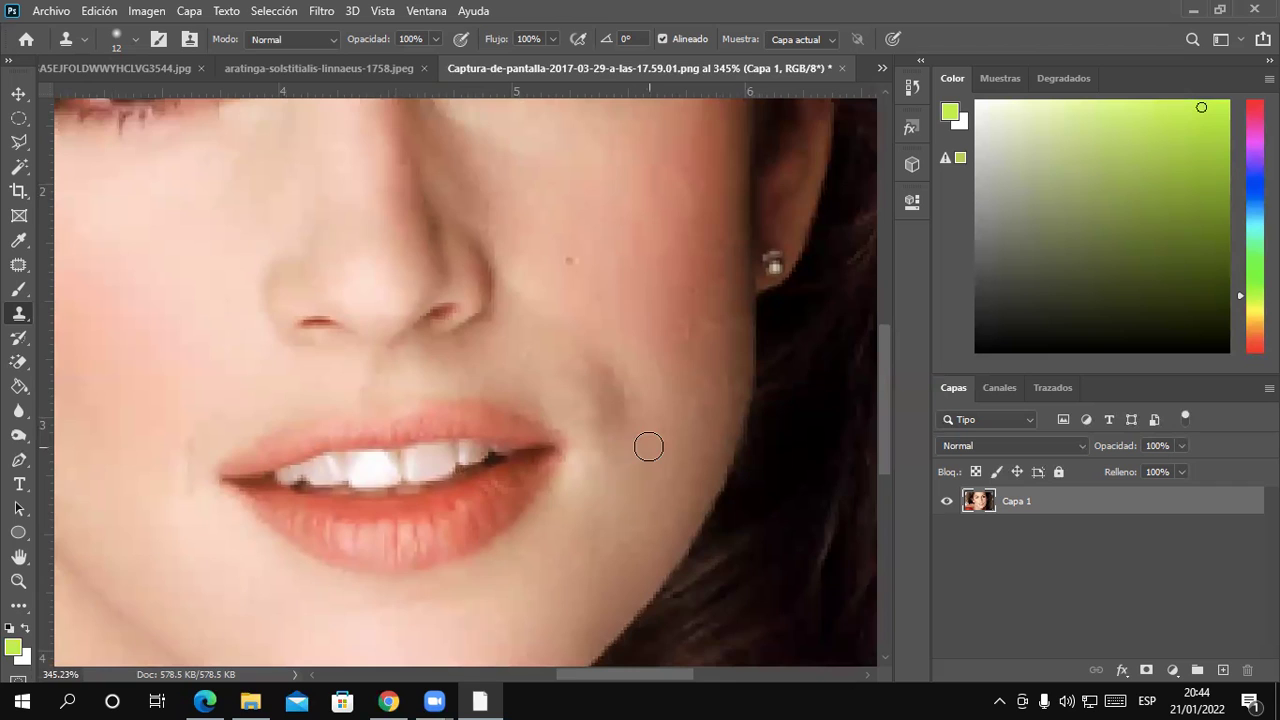
pyautogui.scroll(1, 650, 448)
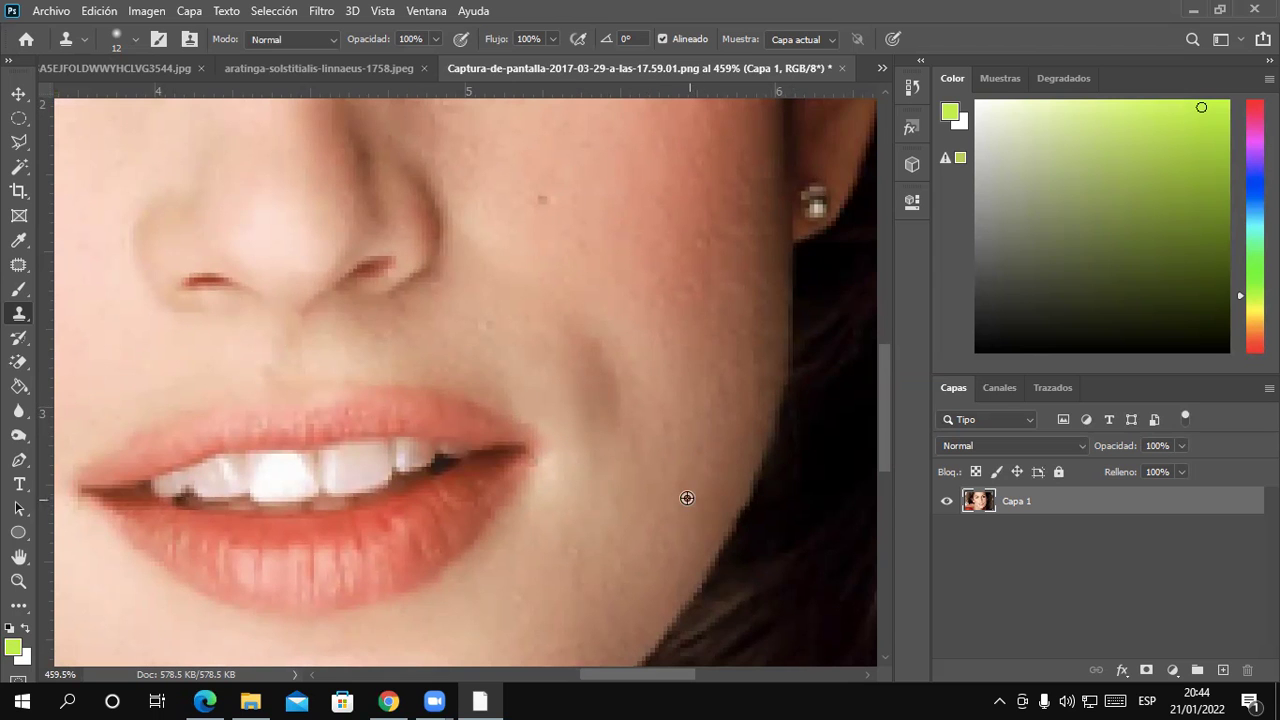
pyautogui.scroll(-2, 700, 505)
pyautogui.scroll(-2, 700, 505)
pyautogui.scroll(-2, 700, 505)
pyautogui.scroll(-1, 703, 509)
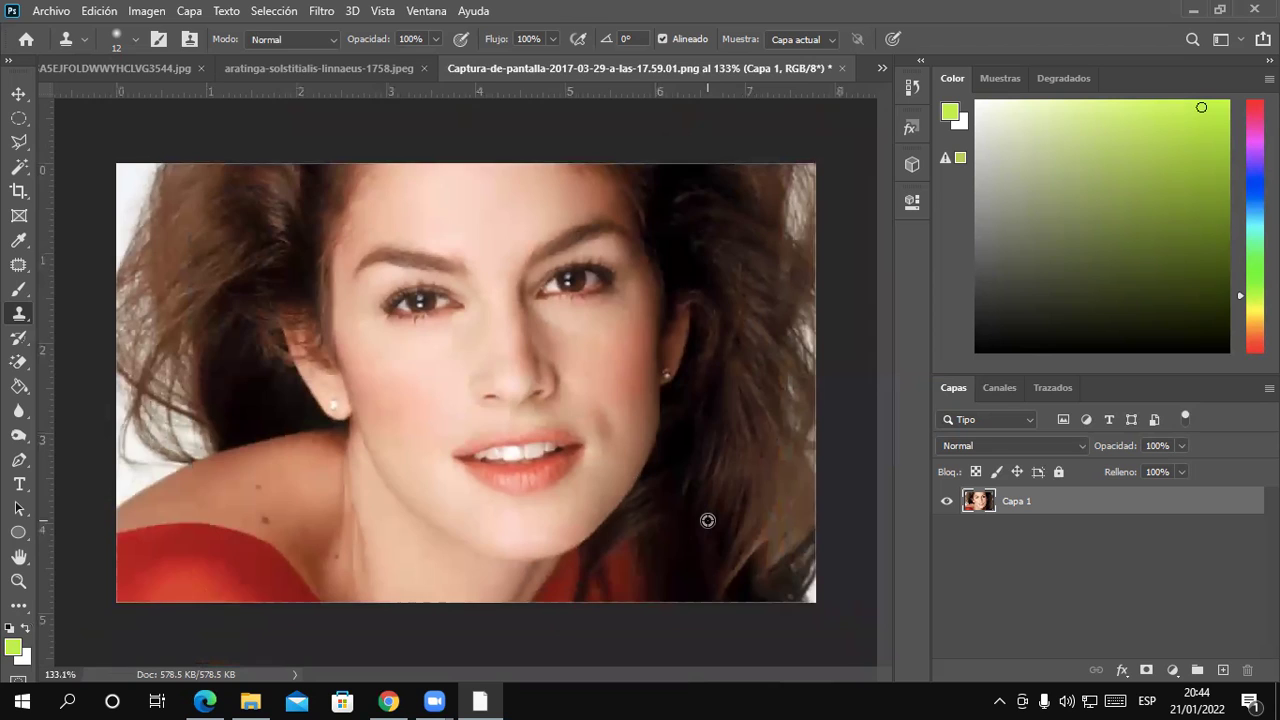
pyautogui.scroll(-1, 706, 520)
pyautogui.scroll(-1, 706, 526)
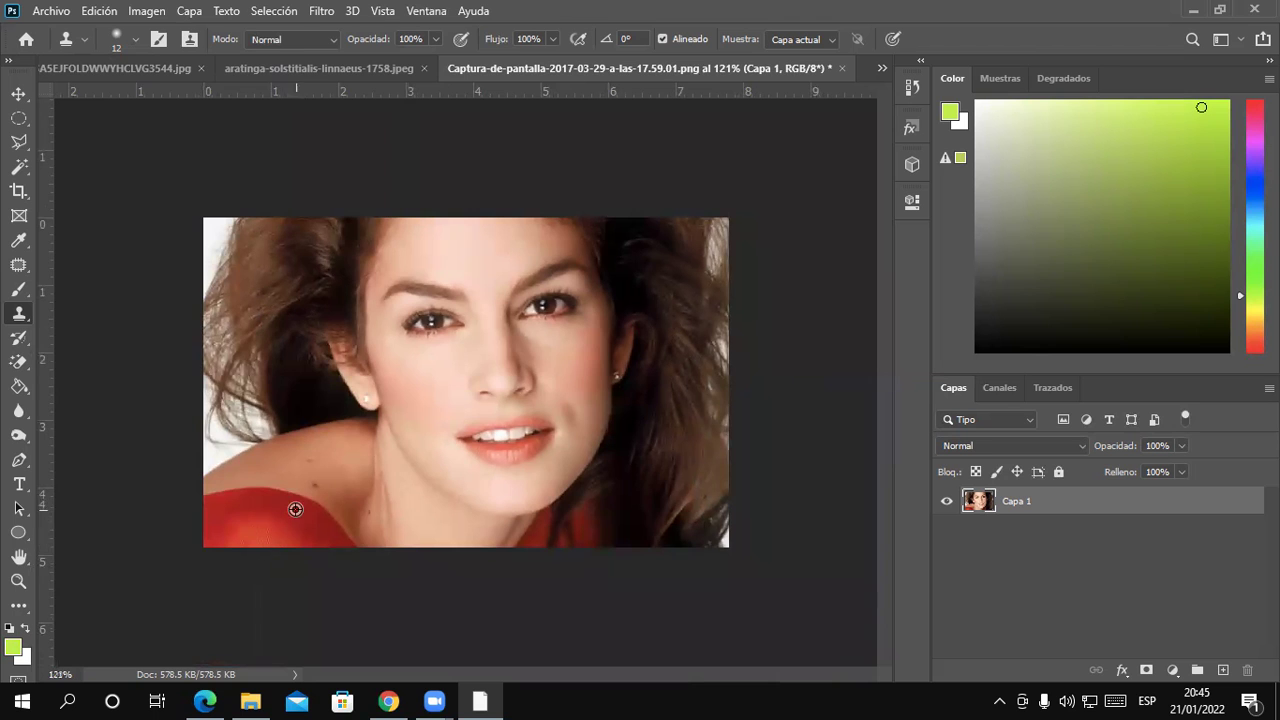
# Zoom into the shoulder and clone skin over the dark mole above the red top
pyautogui.scroll(2, 290, 533)
pyautogui.scroll(2, 245, 540)
pyautogui.scroll(3, 247, 535)
pyautogui.scroll(2, 247, 535)
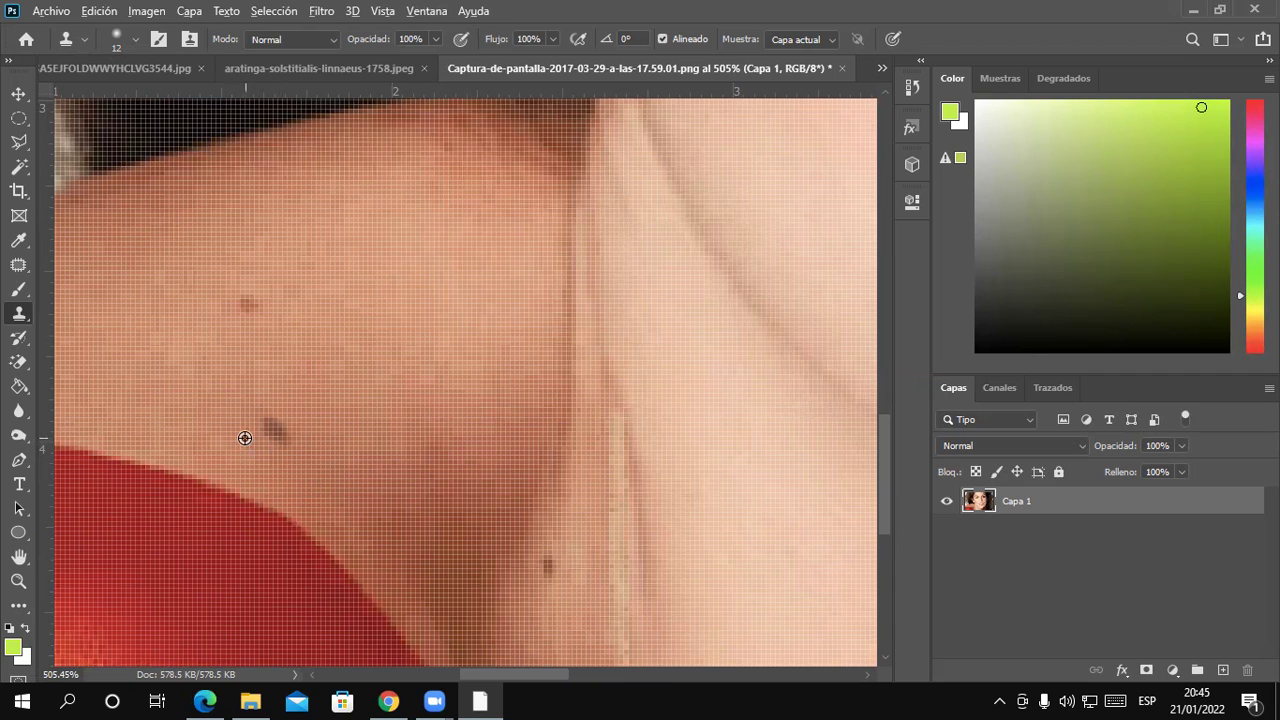
pyautogui.click(268, 430)
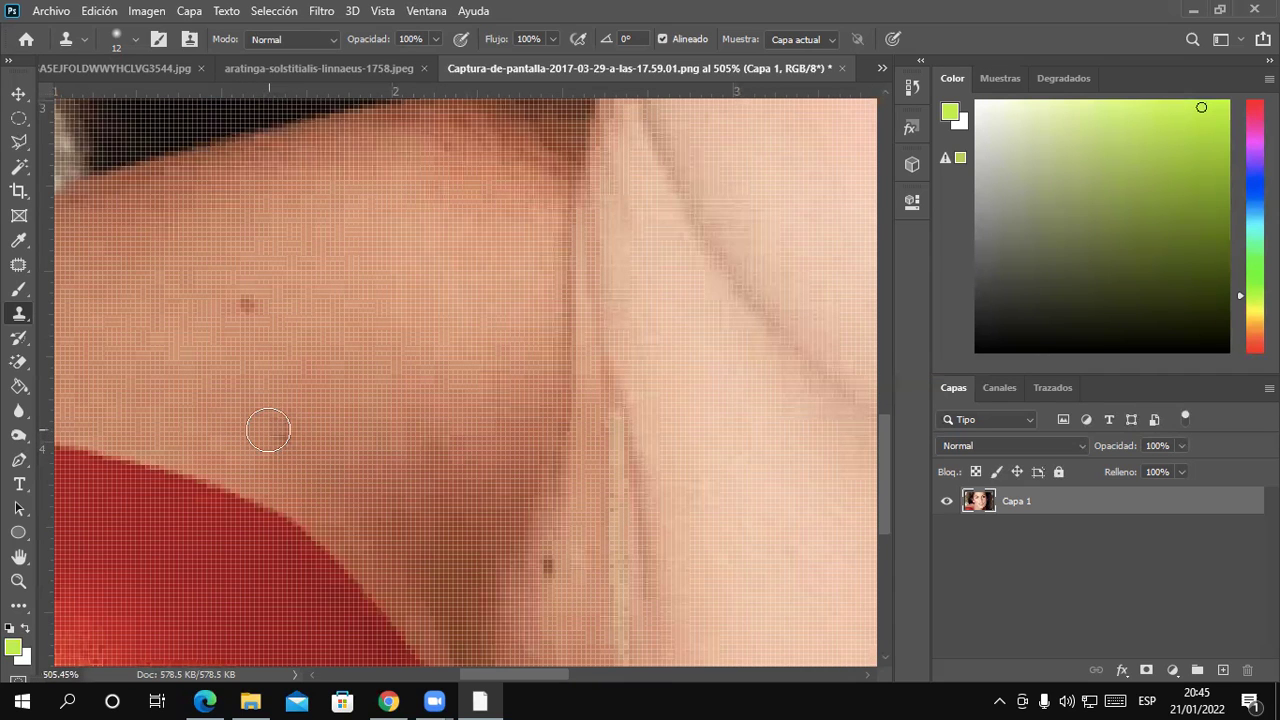